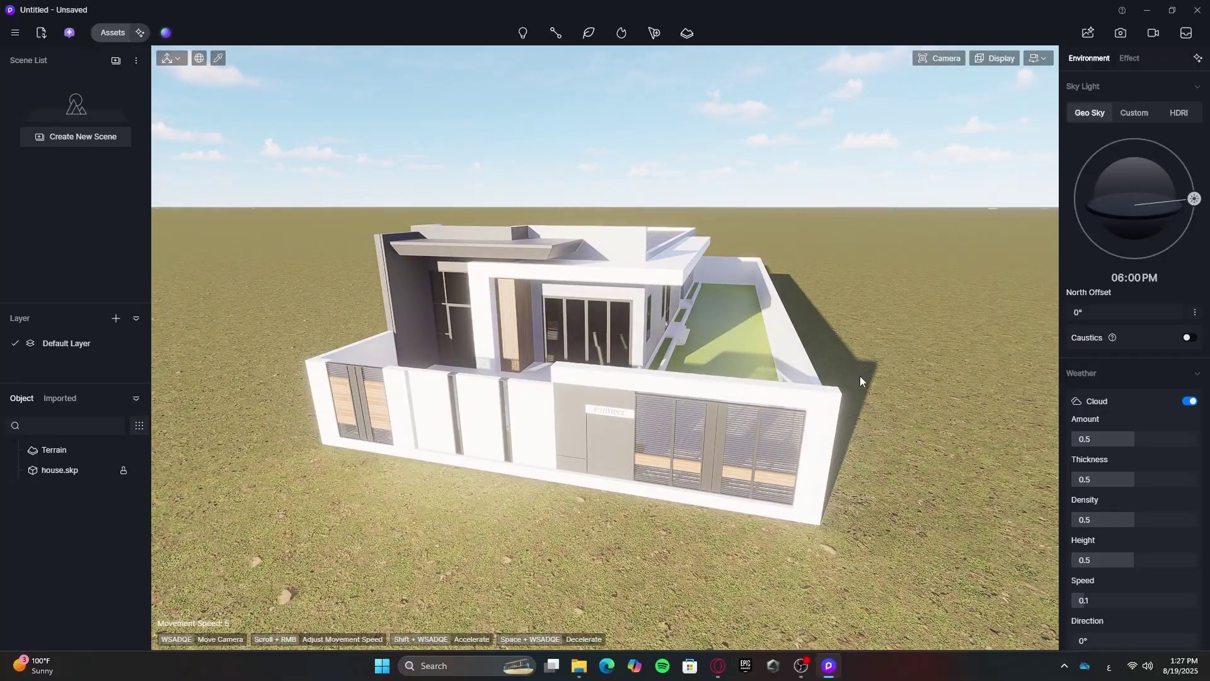
Examine the front of the house, its slatted wooden gates, white boundary wall and V'HOUSE sign
key("w")
key("a")
right_click_drag(859, 375, 808, 409)
key("a")
key("w")
key("a")
key("q")
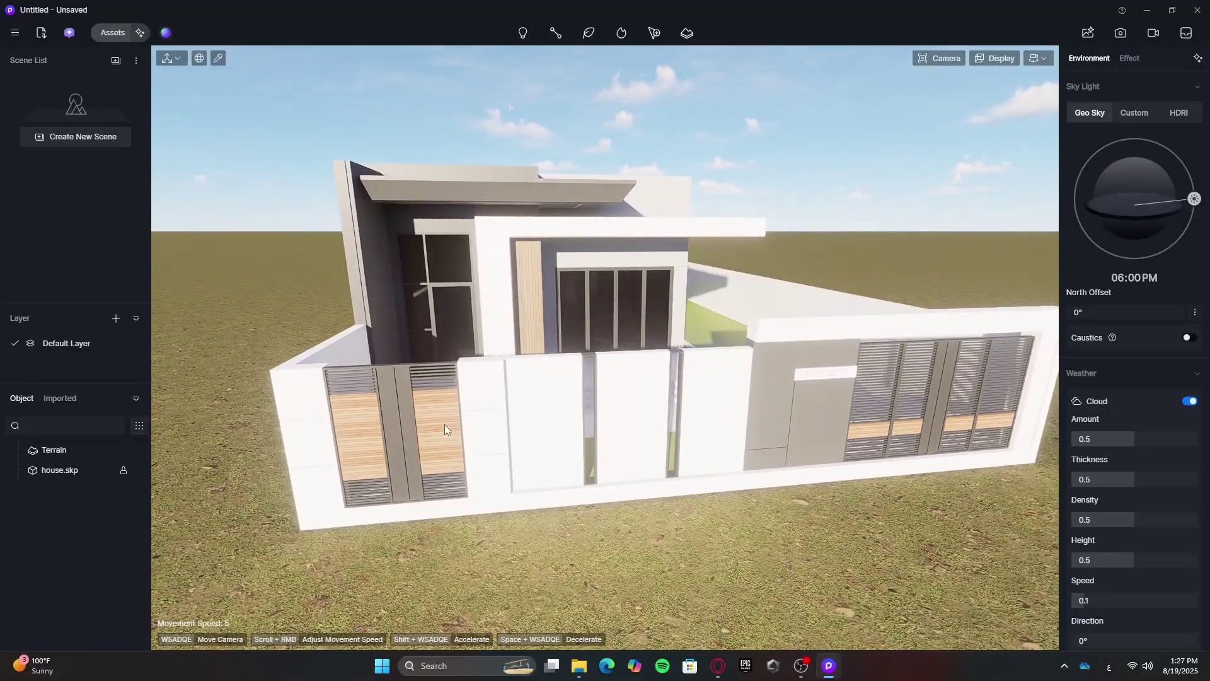
key("w")
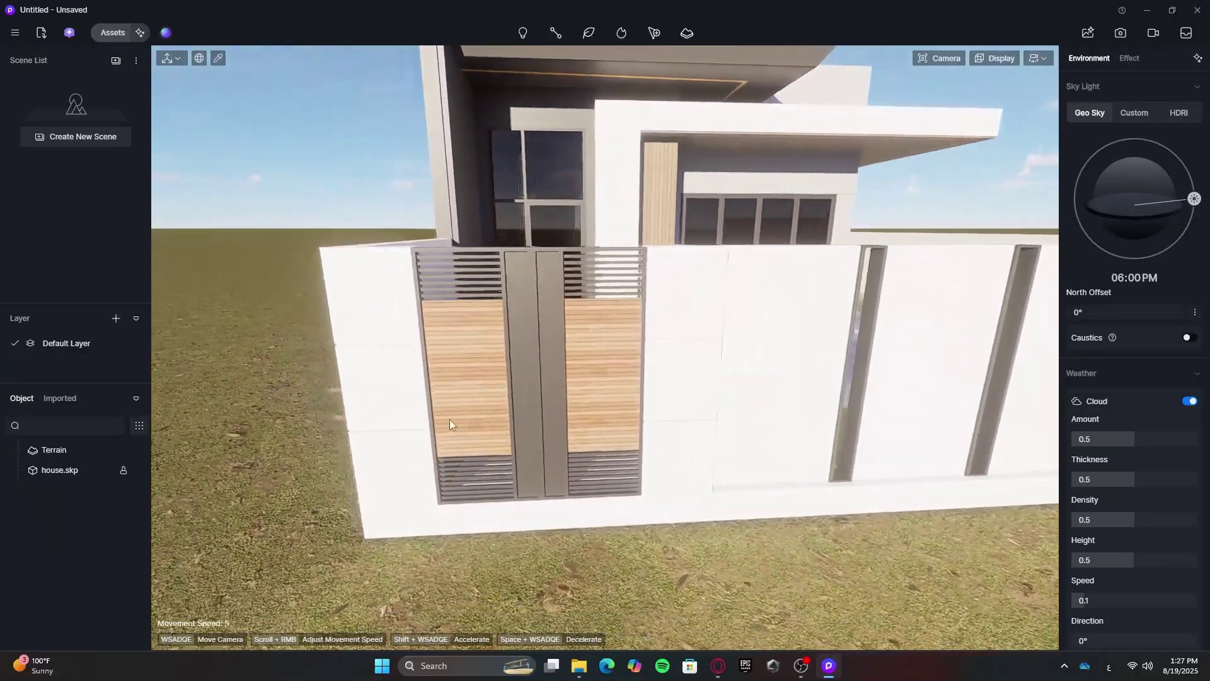
key("w")
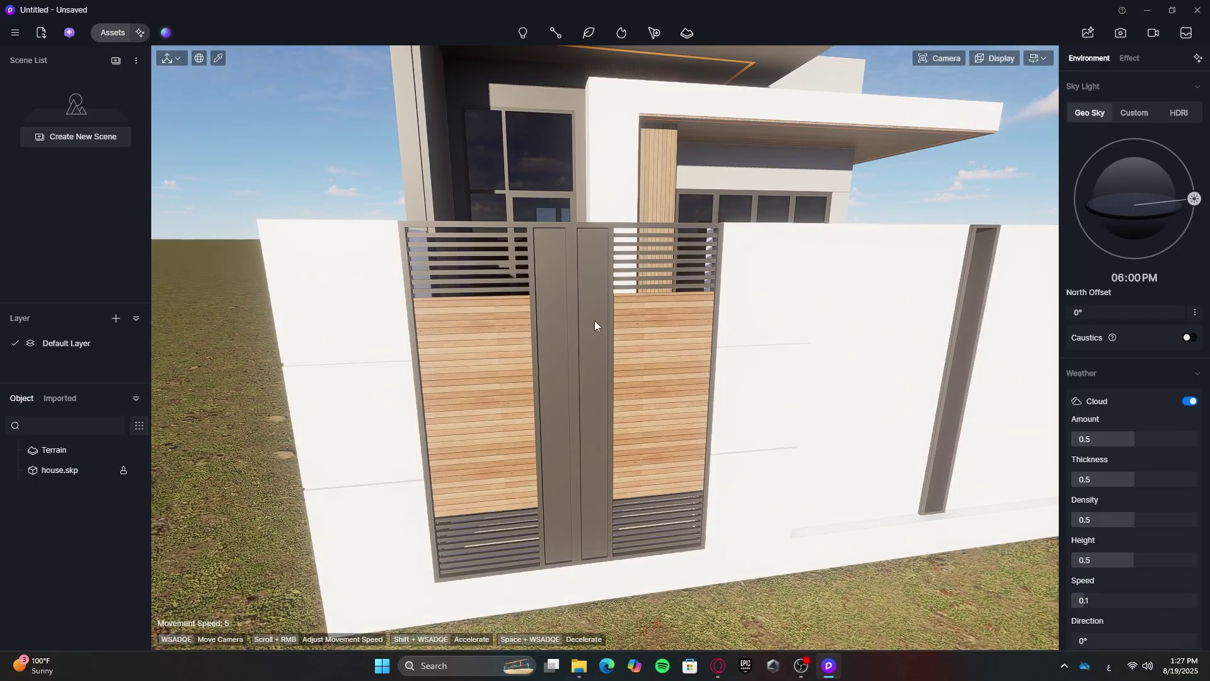
key("d")
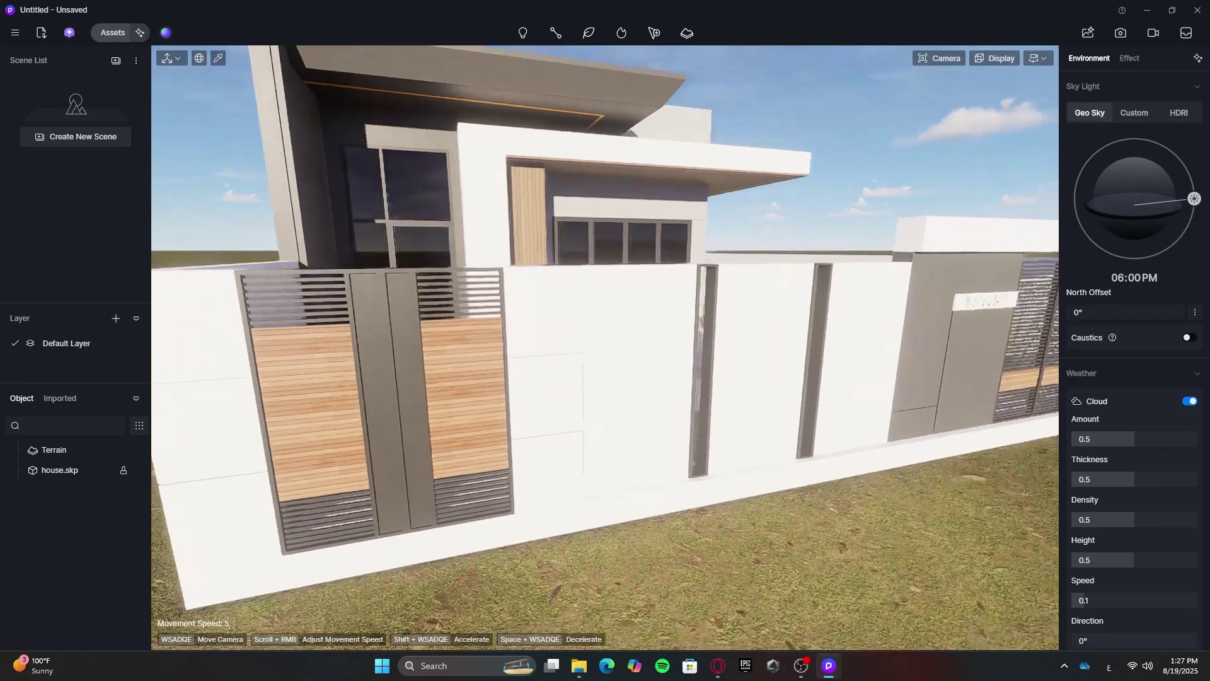
key("w")
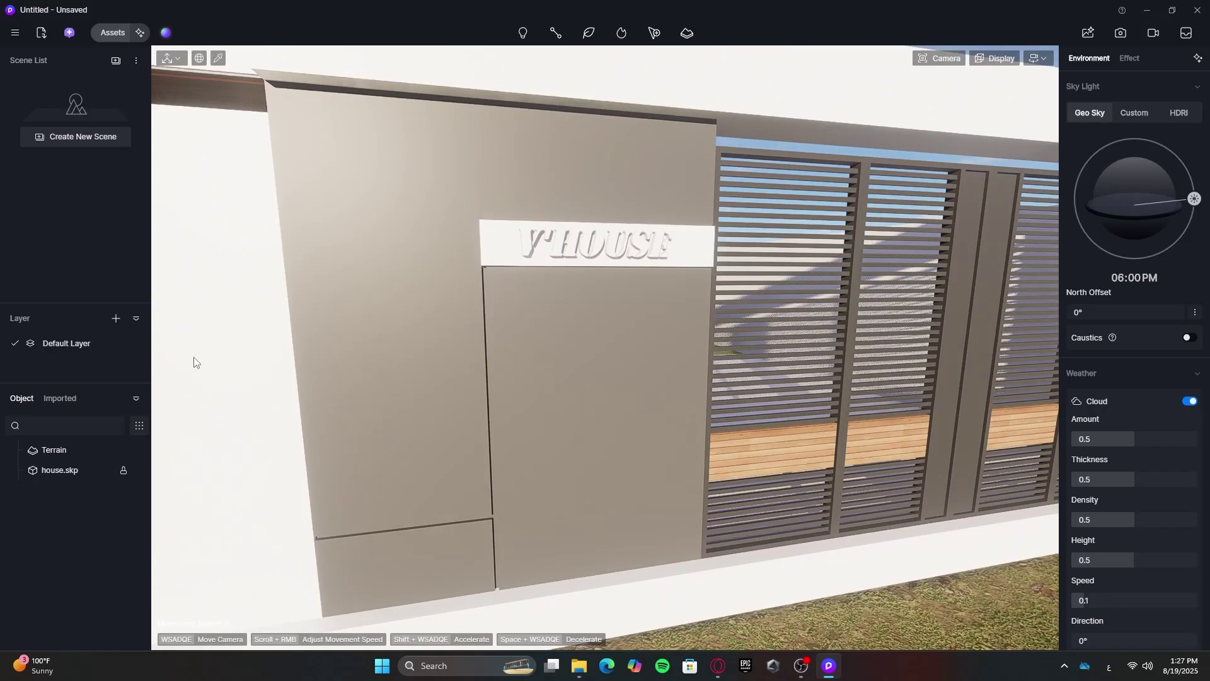
key("s")
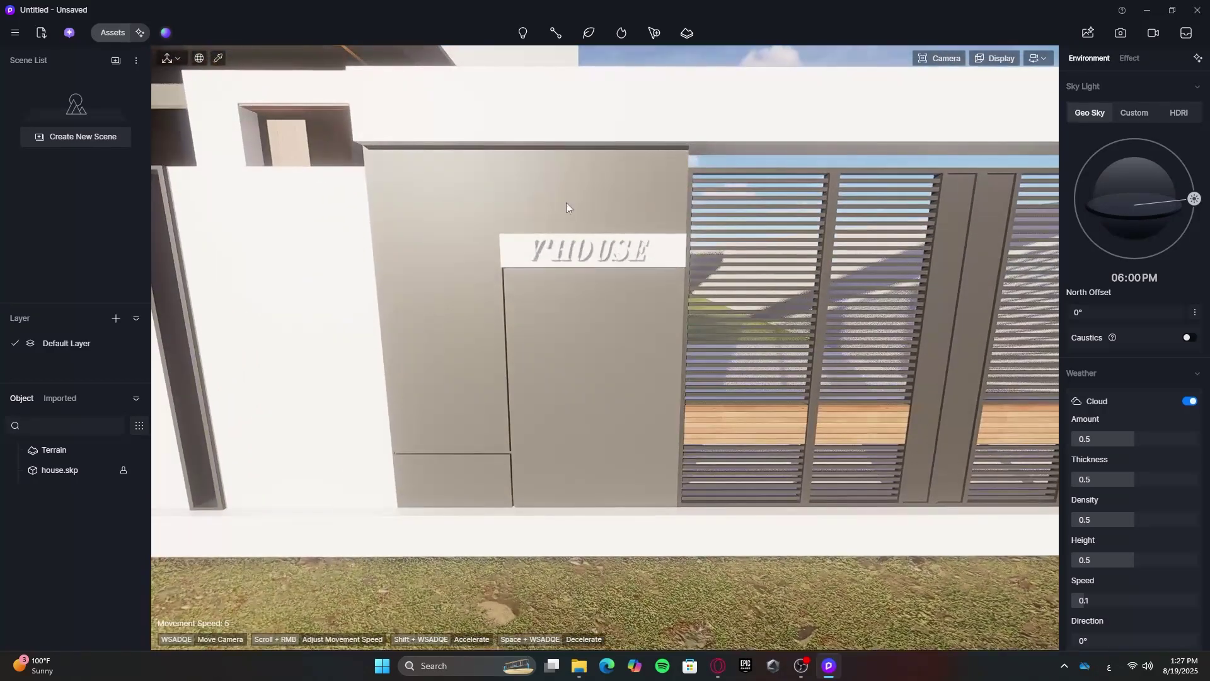
key("s")
key("a")
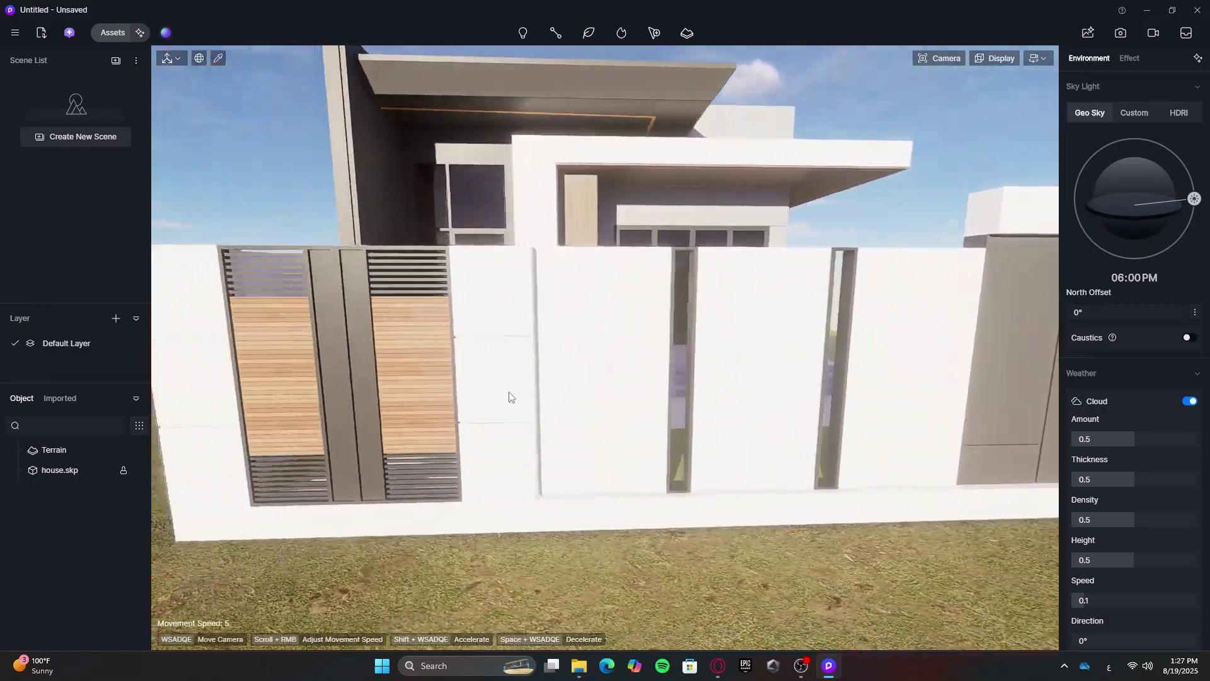
key("w")
Open the online material library, list the Concrete category, and widen the library window
key("m")
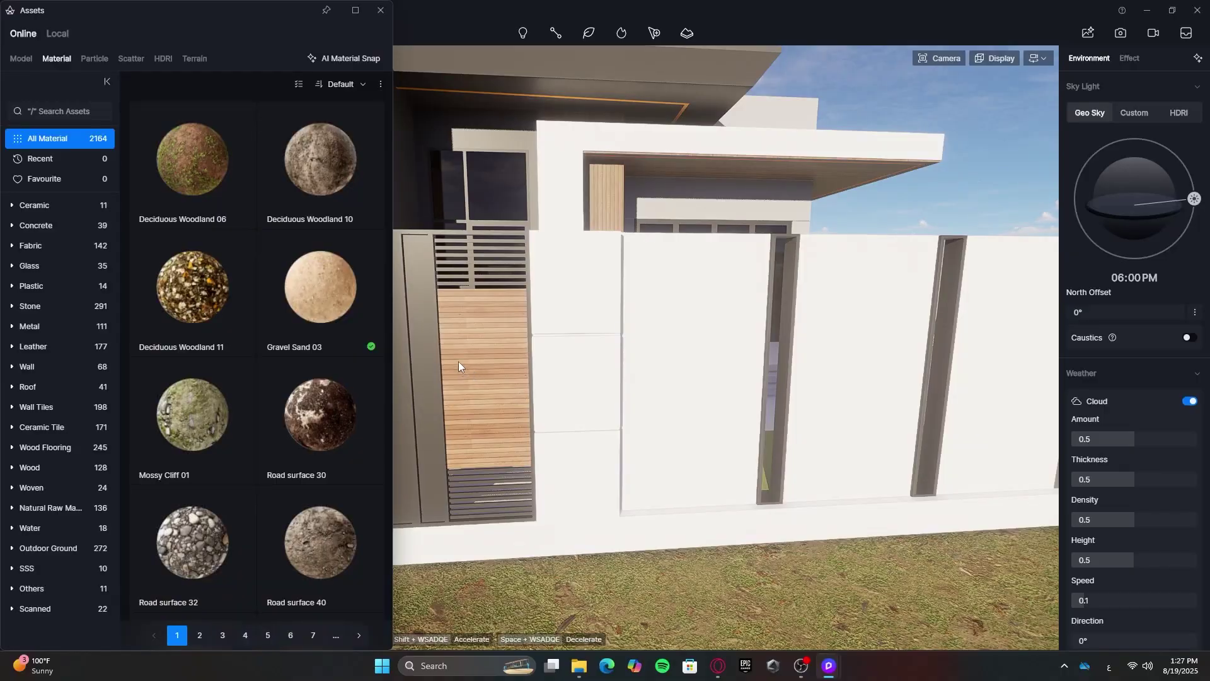
right_click_drag(459, 361, 410, 361)
key("s")
key("a")
key("w")
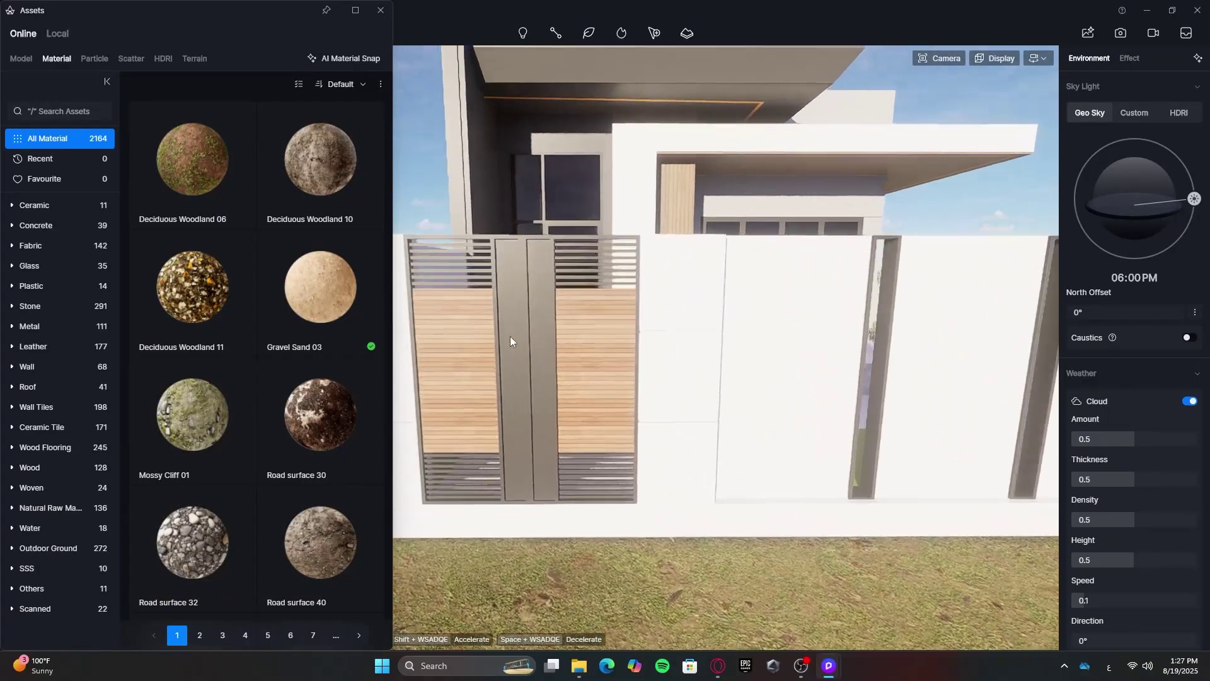
key("m")
key("ctrl+b")
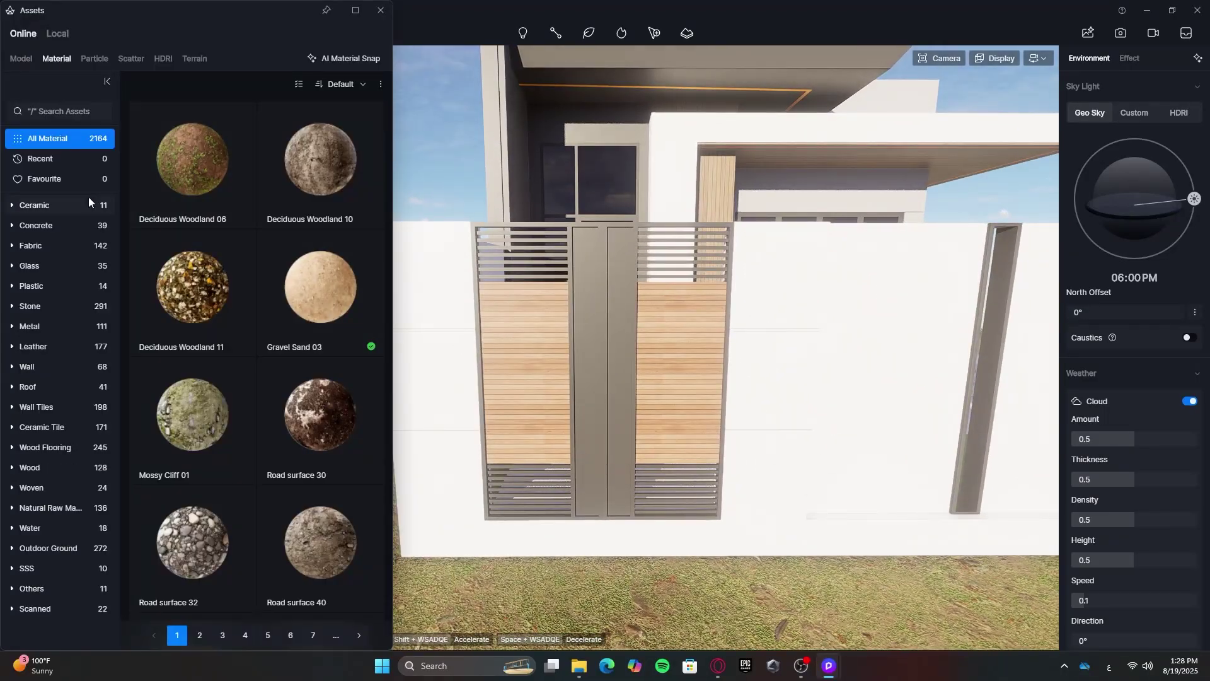
left_click(70, 225)
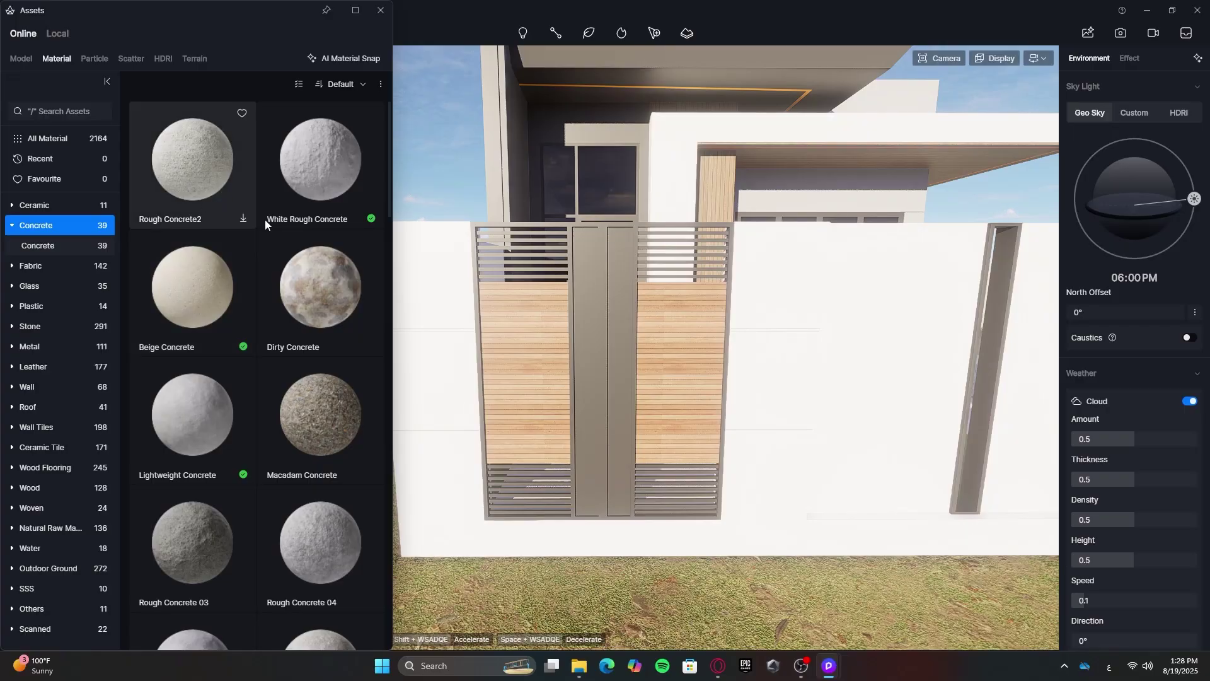
left_click_drag(392, 294, 527, 286)
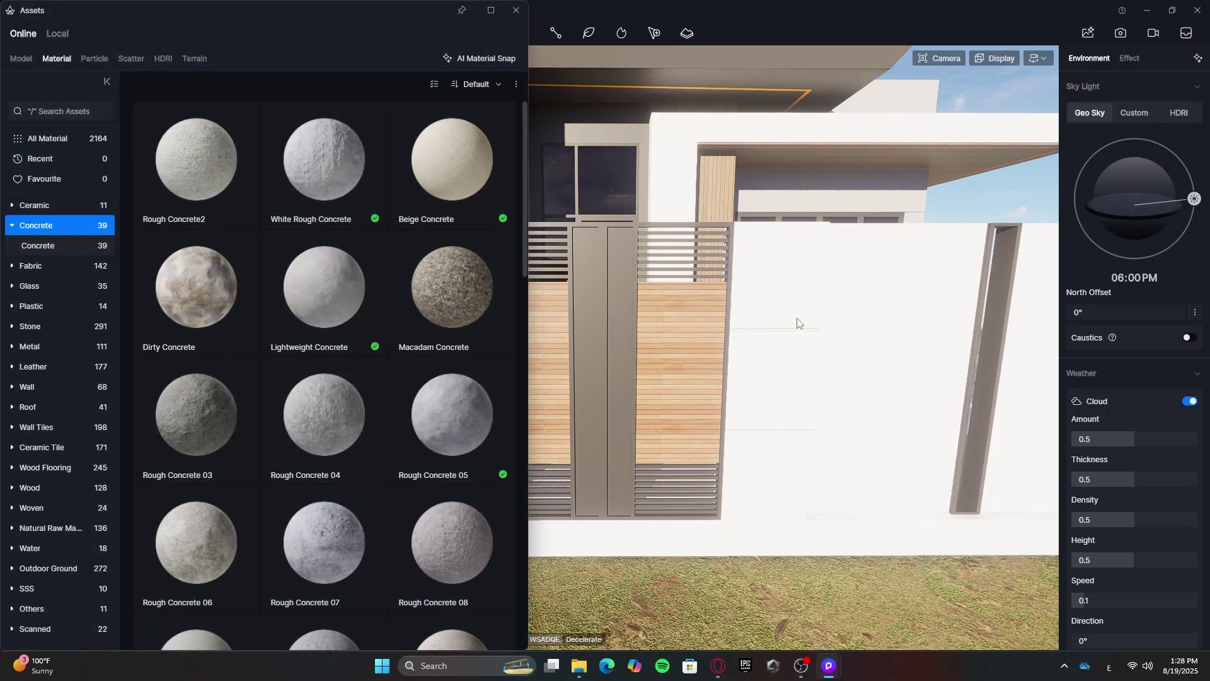
Find White Concrete2 among the concrete materials and apply it to the white boundary wall
middle_click_drag(791, 321, 861, 327)
scroll(787, 320, "up", 3)
scroll(786, 320, "down", 1)
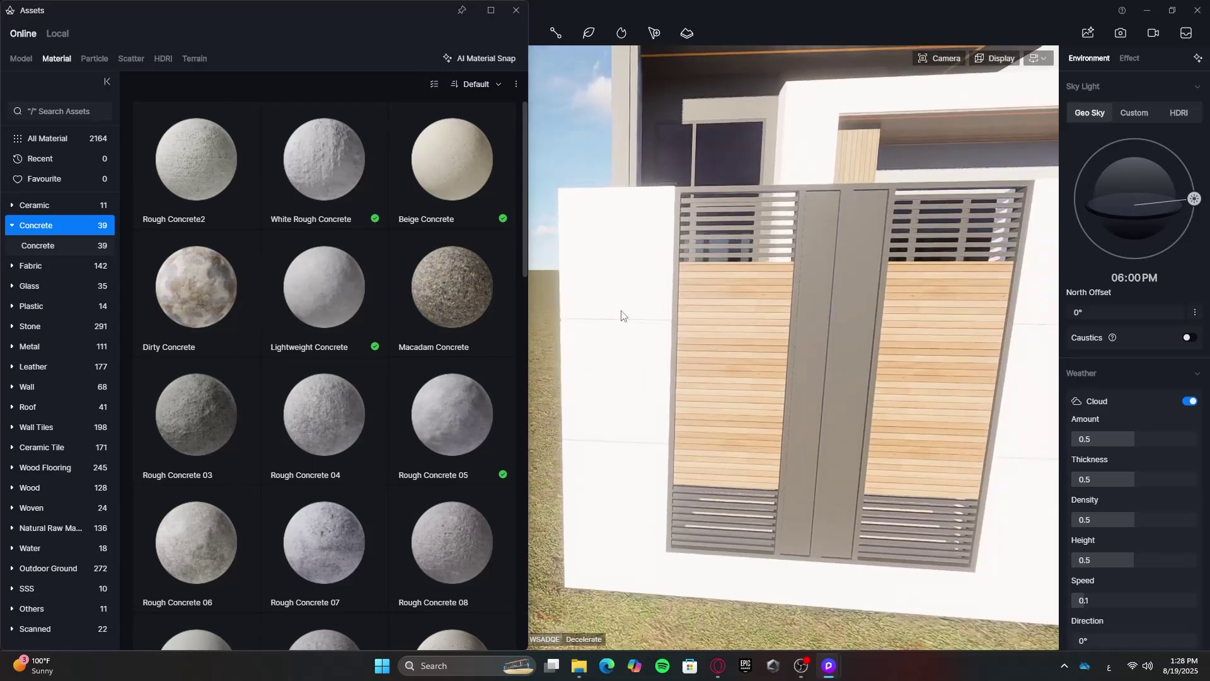
scroll(373, 319, "down", 4)
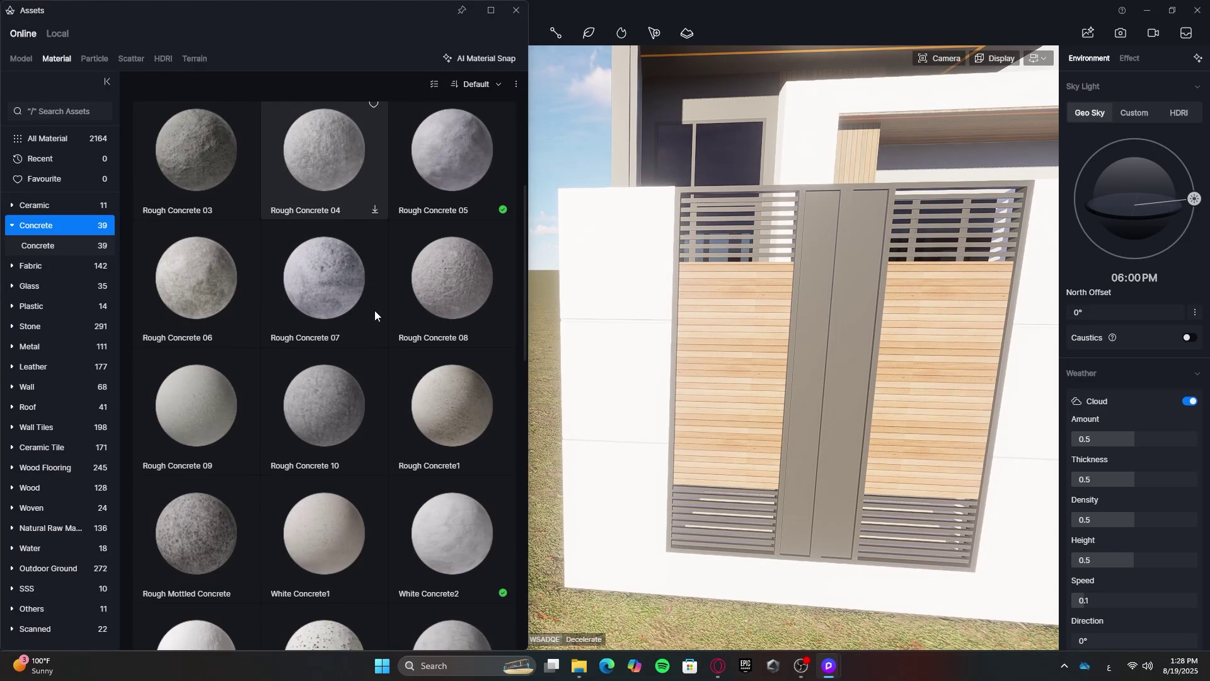
scroll(384, 297, "up", 2)
scroll(357, 239, "down", 8)
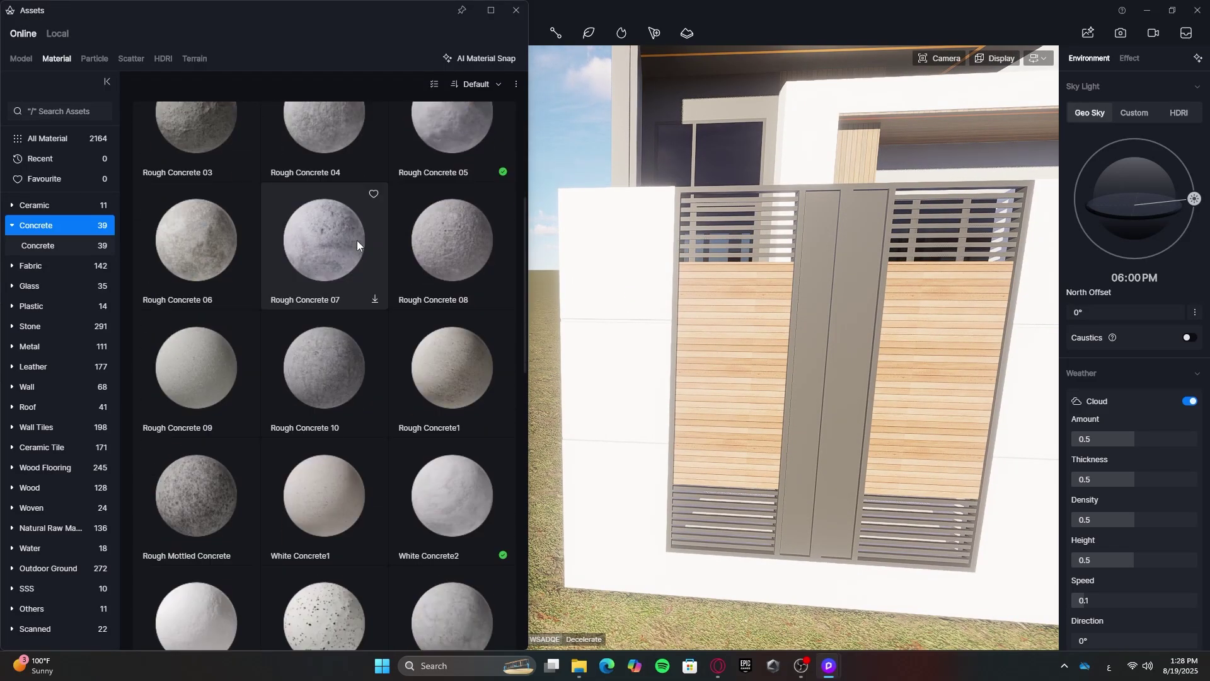
scroll(313, 312, "down", 2)
scroll(312, 352, "up", 2)
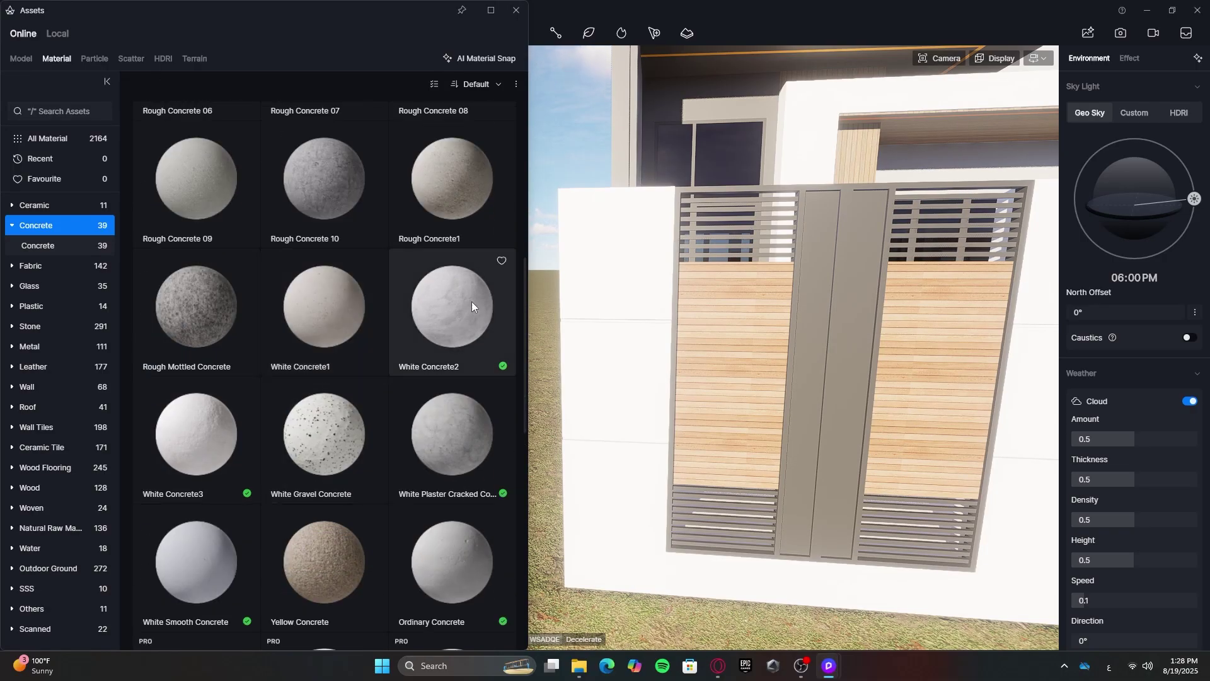
left_click_drag(466, 315, 554, 391)
right_click_drag(743, 352, 882, 359)
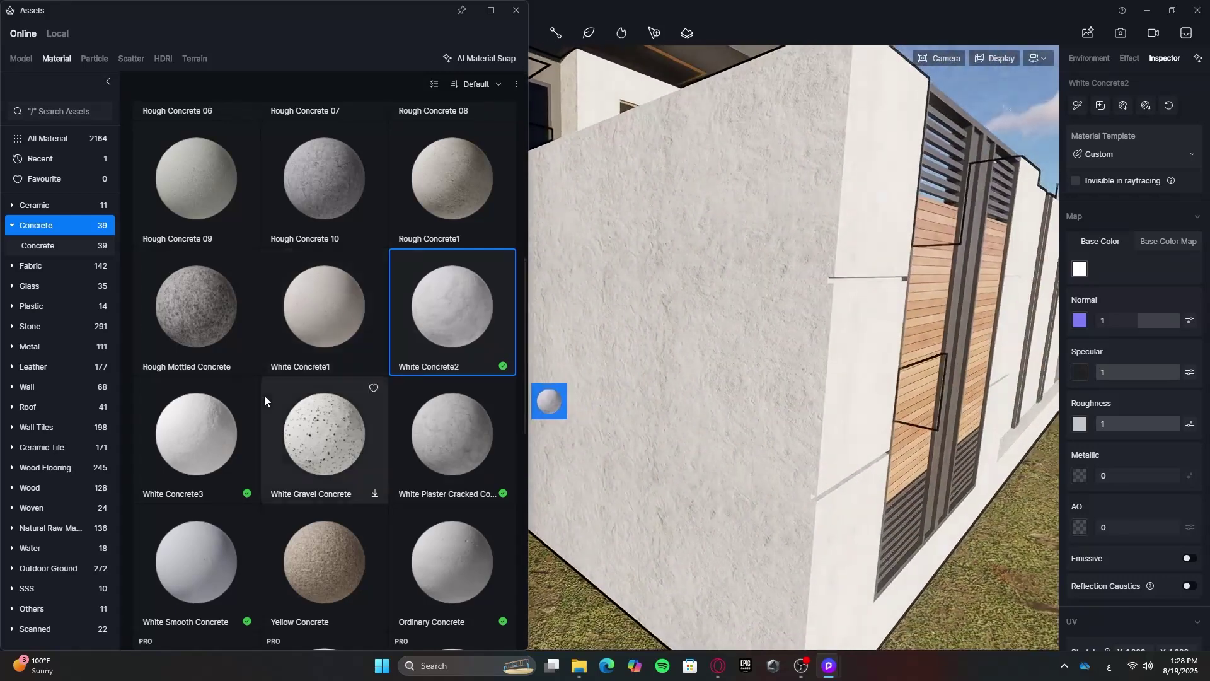
Try the White Concrete3 material on the boundary wall and revert to White Concrete2
left_click_drag(243, 386, 699, 303)
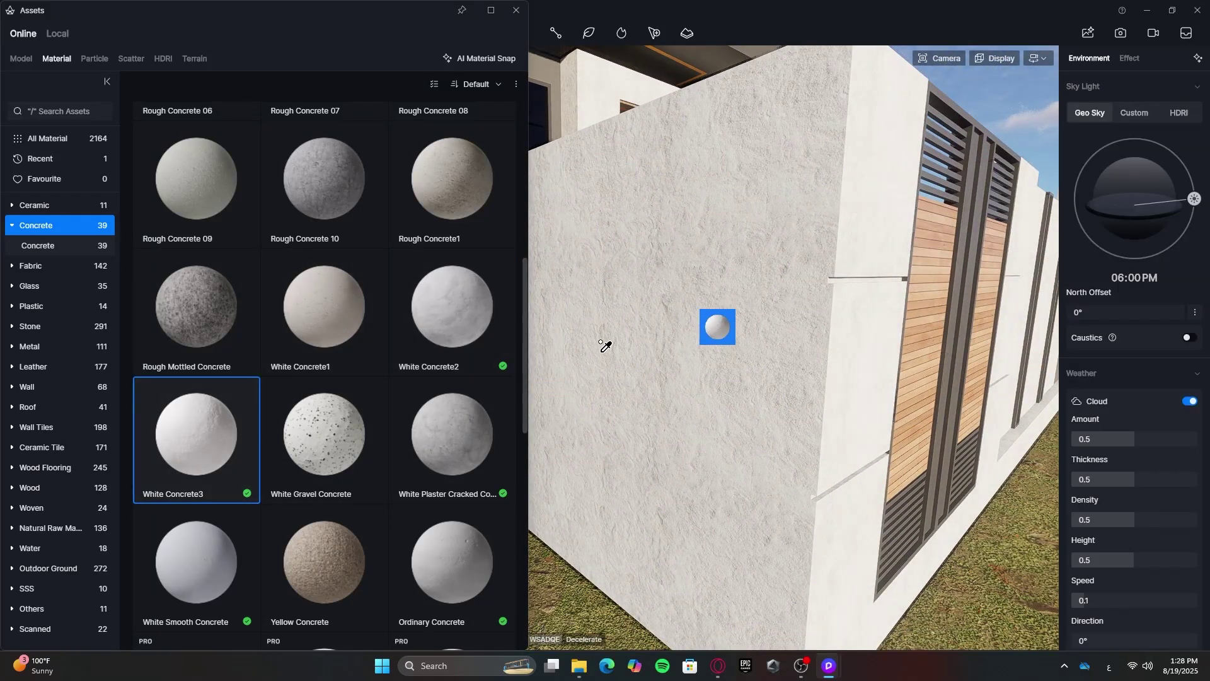
left_click_drag(602, 343, 604, 338)
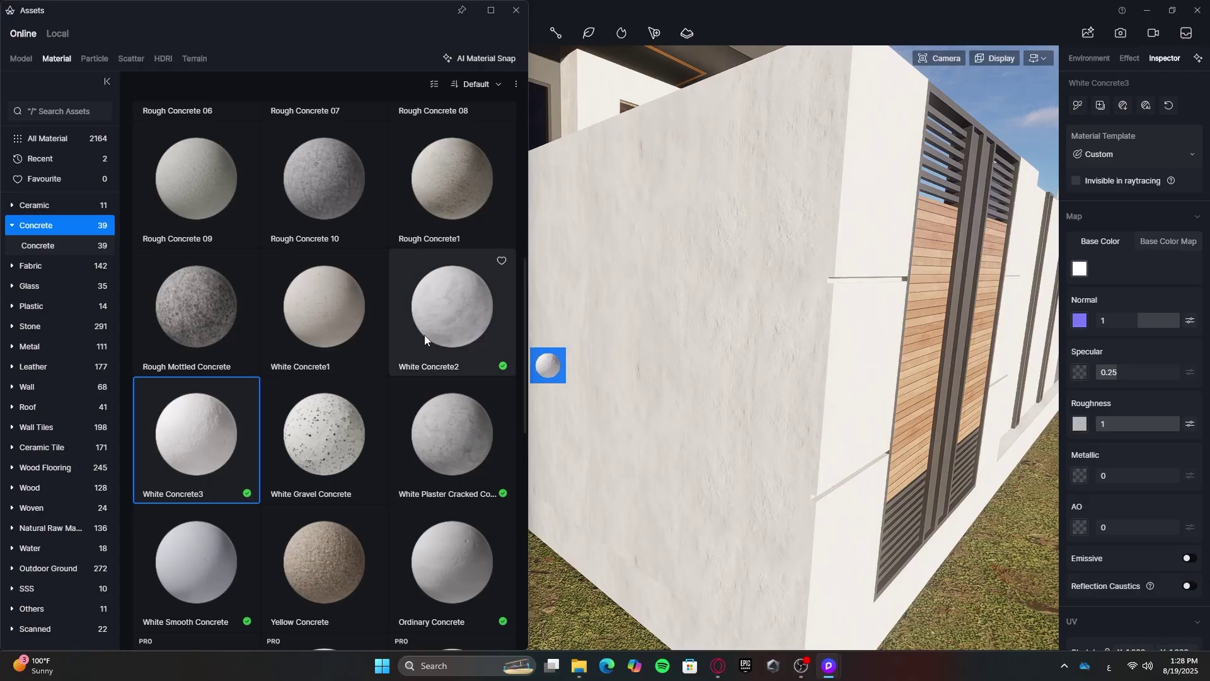
scroll(372, 324, "up", 2)
left_click_drag(427, 323, 655, 305)
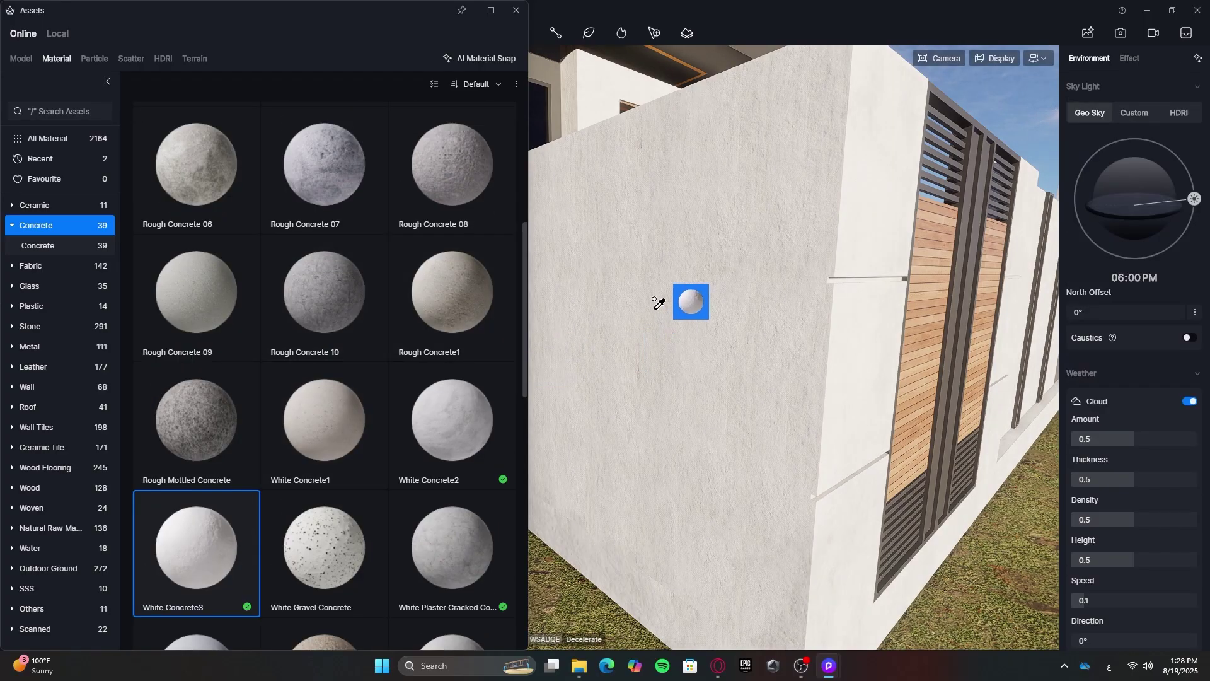
Try the Lightweight Concrete material on the boundary wall, then undo its application
scroll(381, 312, "up", 5)
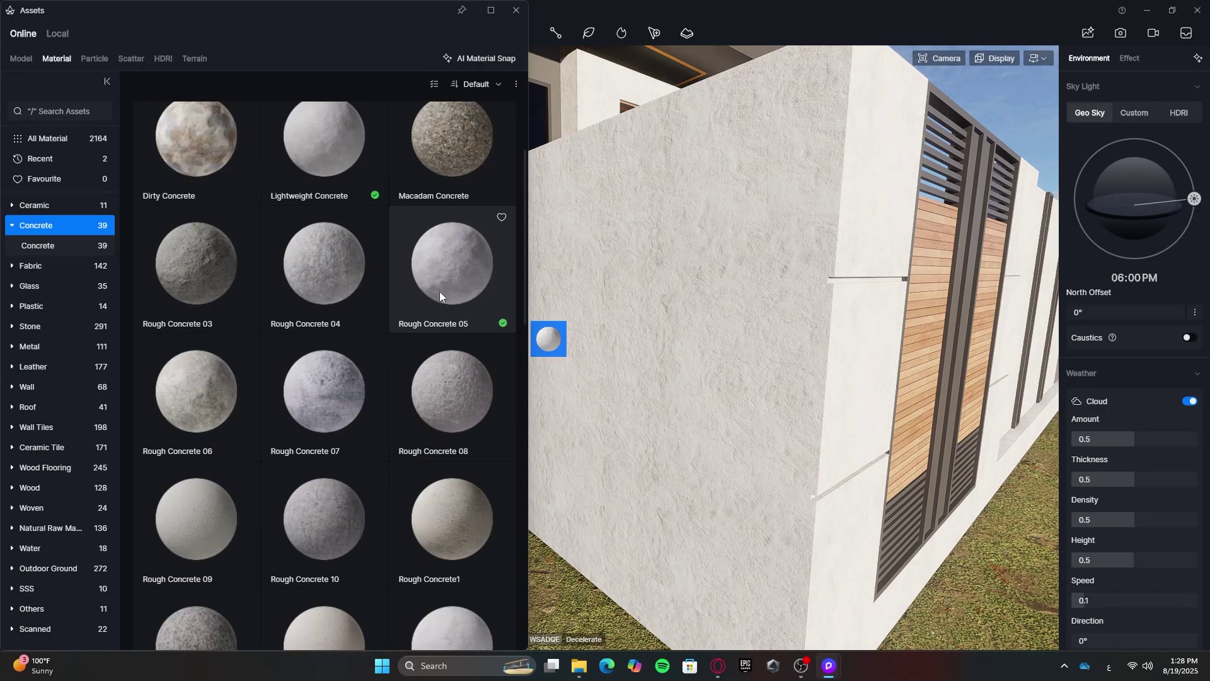
scroll(435, 301, "up", 1)
left_click_drag(379, 309, 676, 289)
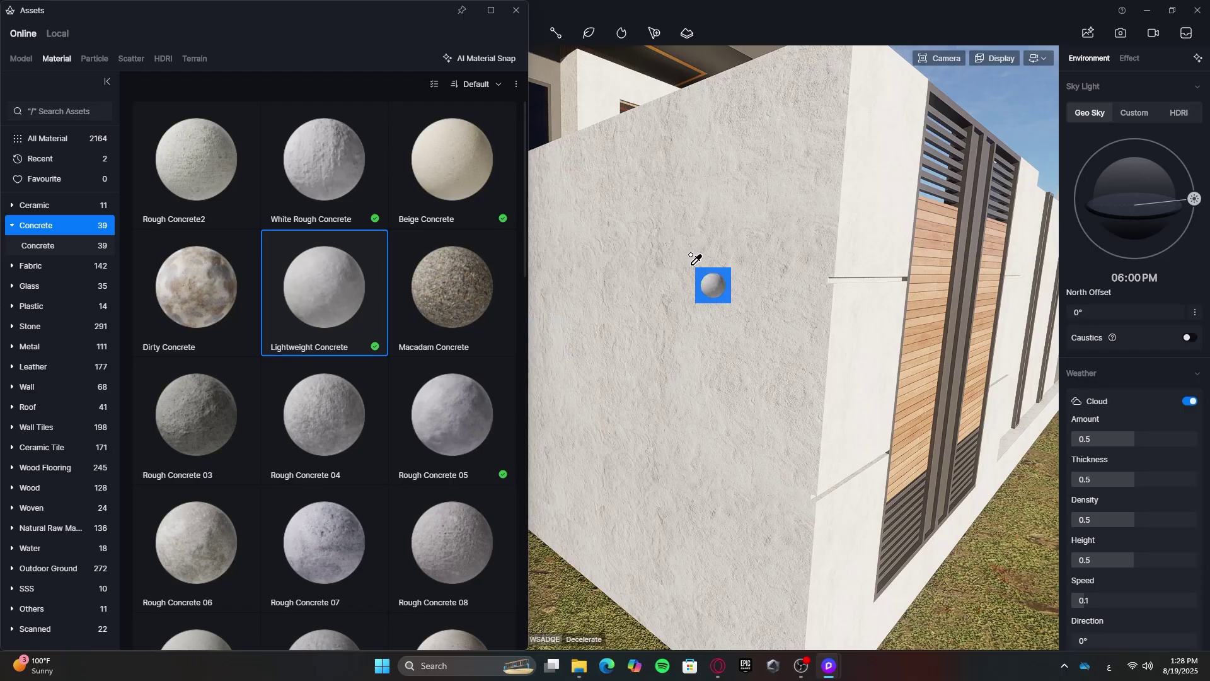
left_click_drag(741, 271, 726, 363)
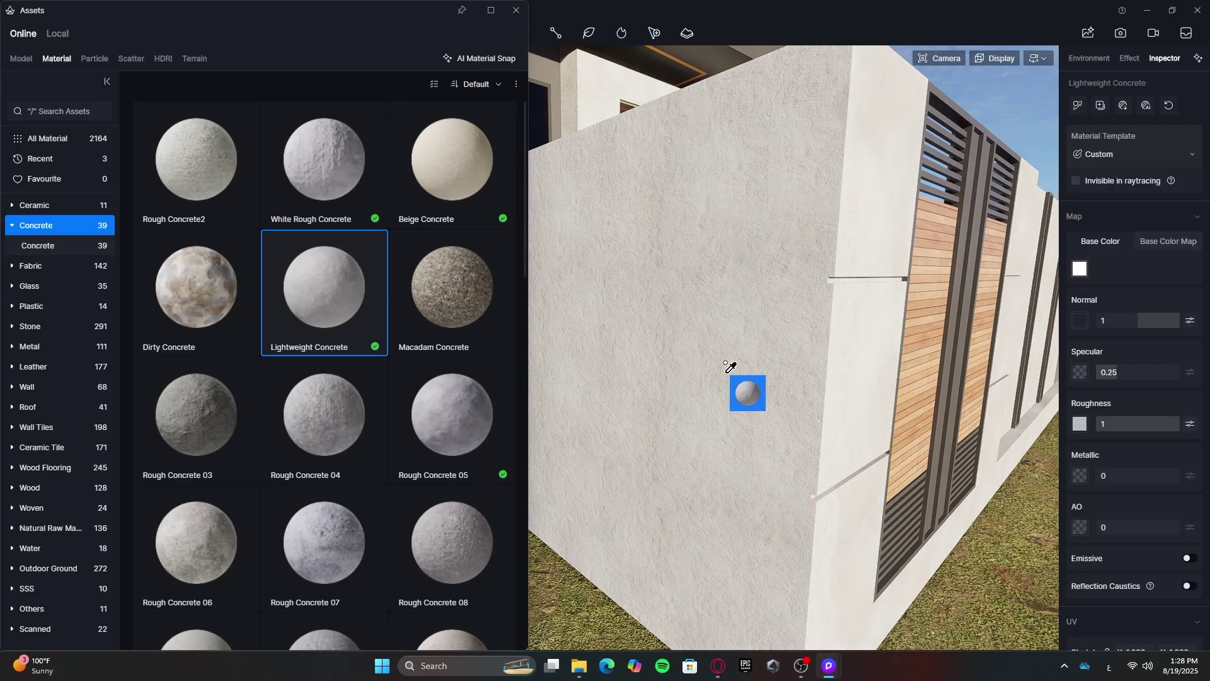
mouse_move(825, 389)
right_mouse_down()
mouse_move(835, 384)
mouse_move(782, 388)
mouse_move(806, 392)
right_mouse_up()
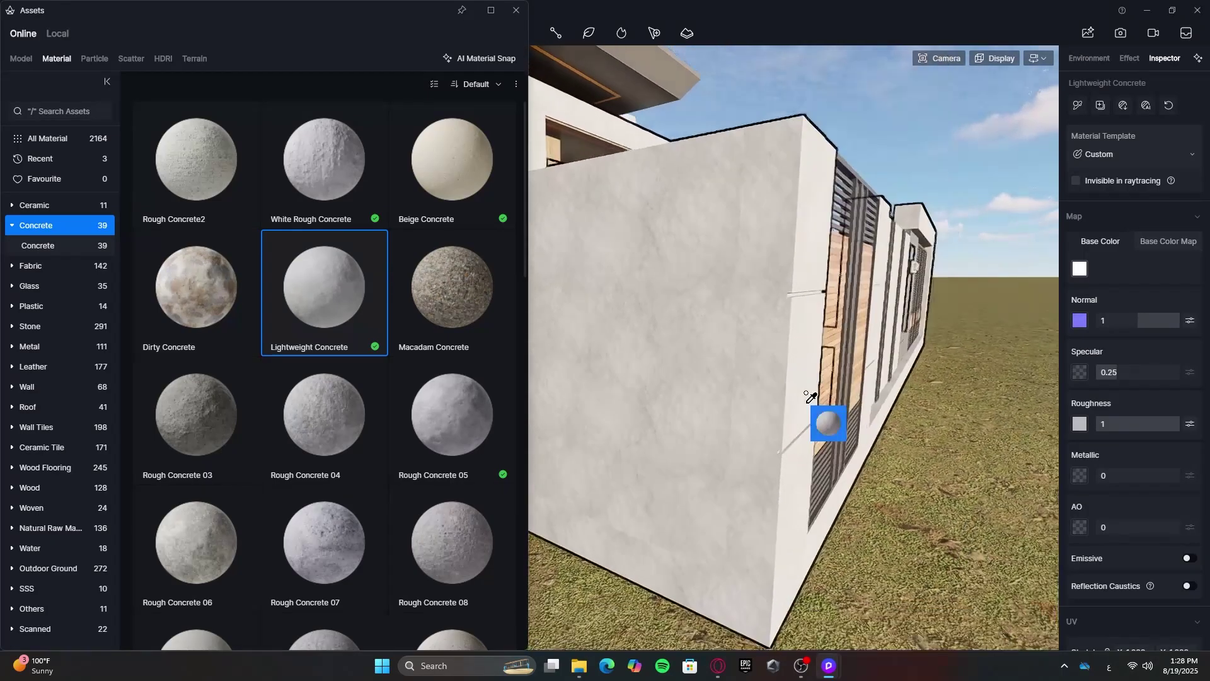
key("ctrl+z")
Inspect the White Concrete2 texture along the front boundary wall, around the V'HOUSE sign and the narrow wall openings
scroll(774, 376, "up", 6)
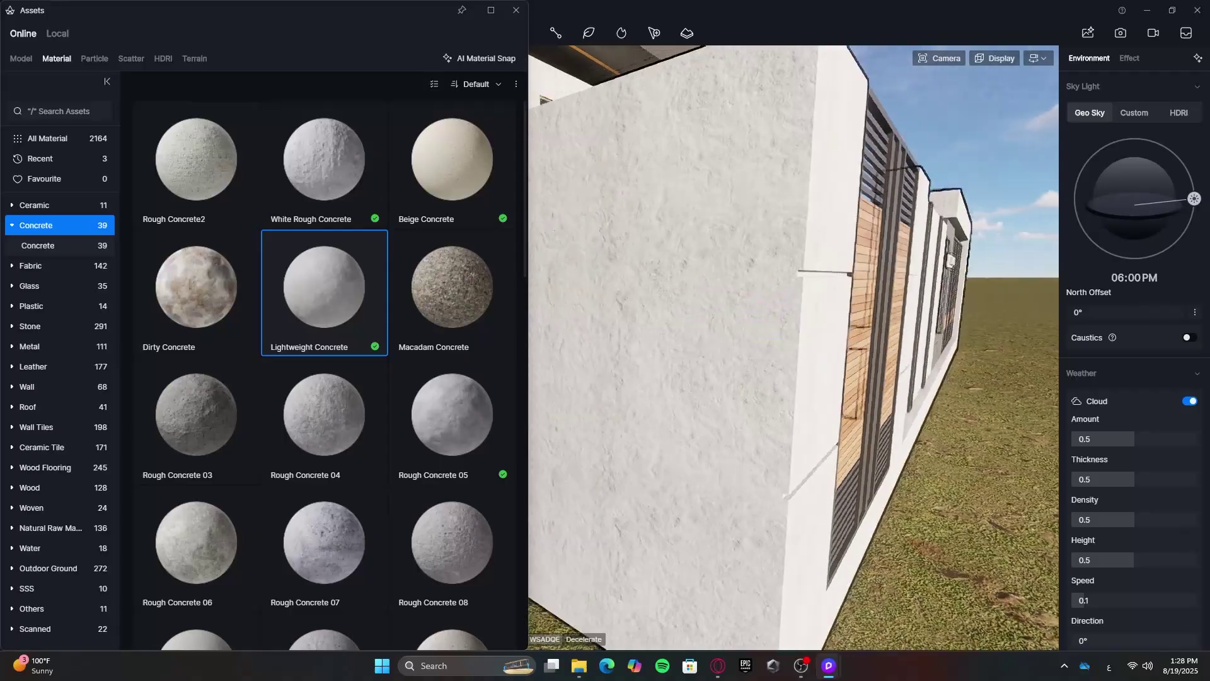
scroll(694, 270, "down", 2)
scroll(757, 305, "down", 5)
middle_click_drag(882, 321, 599, 343)
scroll(758, 306, "up", 3)
left_click_drag(759, 307, 869, 271)
scroll(840, 289, "up", 3)
scroll(840, 289, "down", 8)
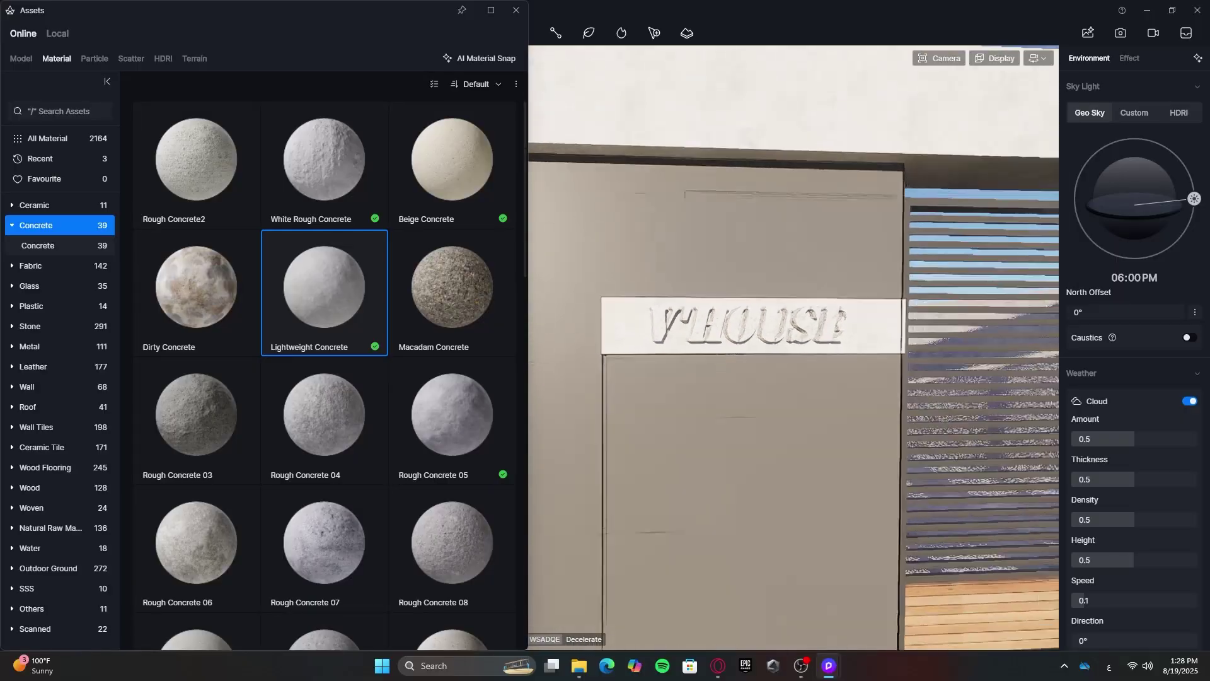
middle_click_drag(840, 289, 586, 290)
scroll(860, 345, "down", 2)
right_click_drag(861, 346, 706, 348)
scroll(857, 348, "up", 3)
right_click_drag(855, 348, 1023, 396)
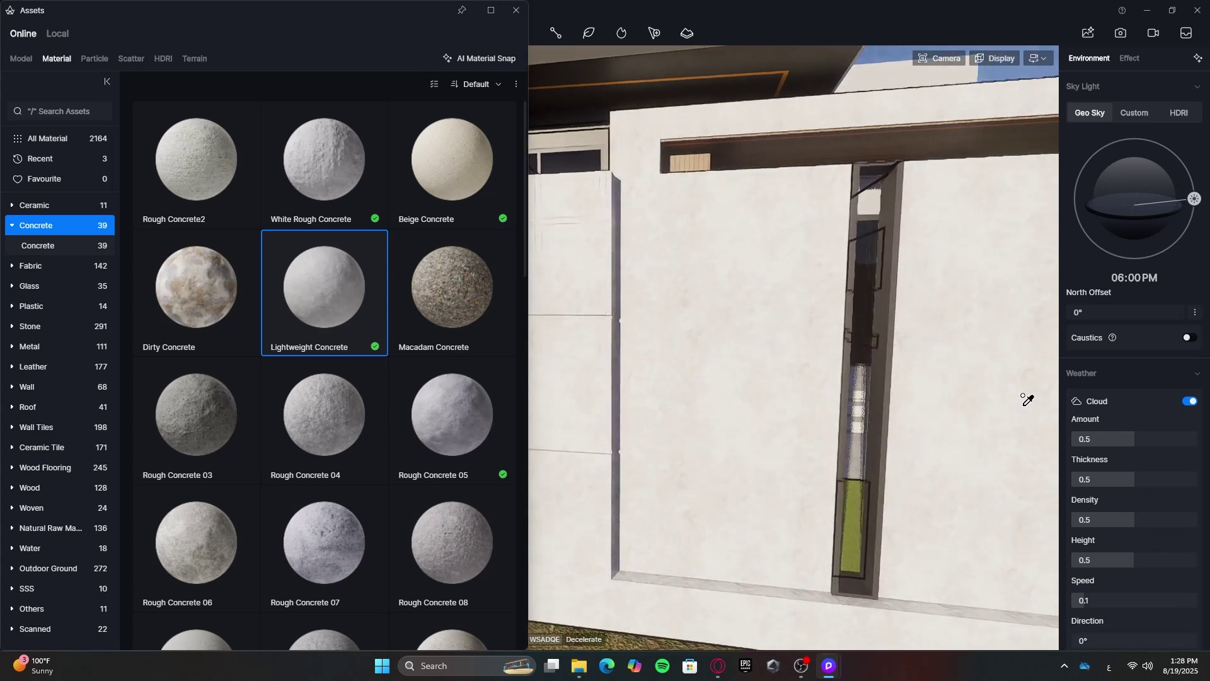
Pick the boundary wall's concrete material and enable its UV Randomizer, comparing the texture with the option on and off
scroll(1155, 439, "down", 3)
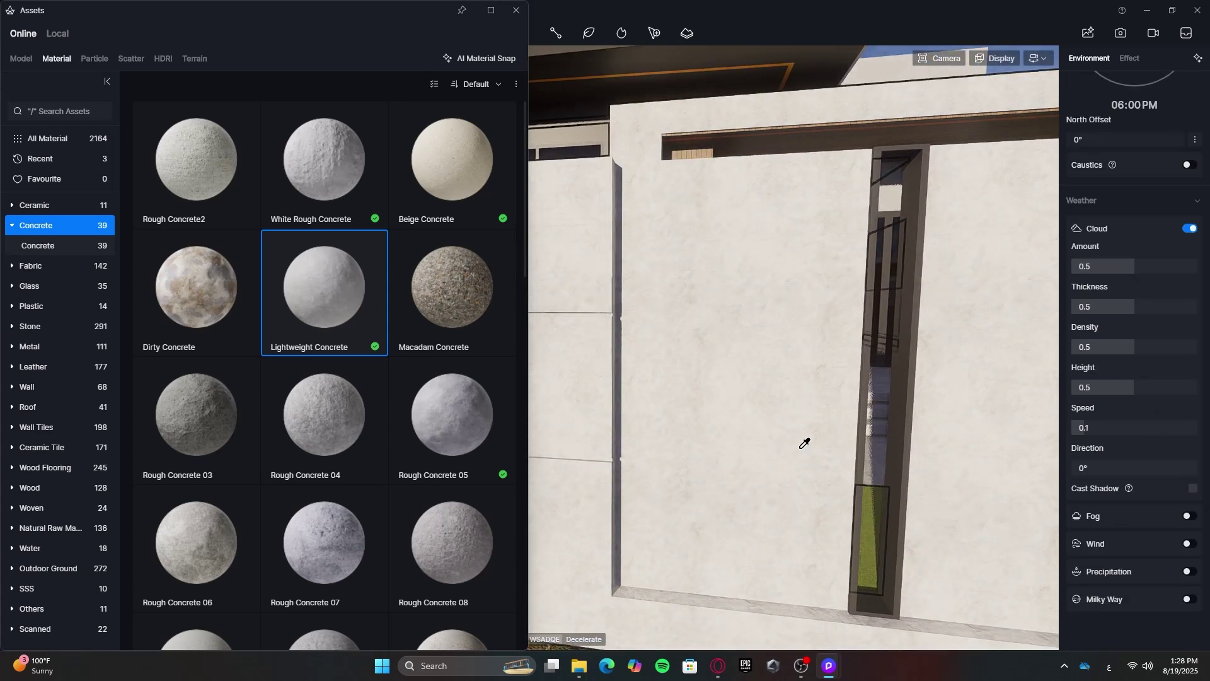
left_click(789, 356)
scroll(1133, 470, "down", 5)
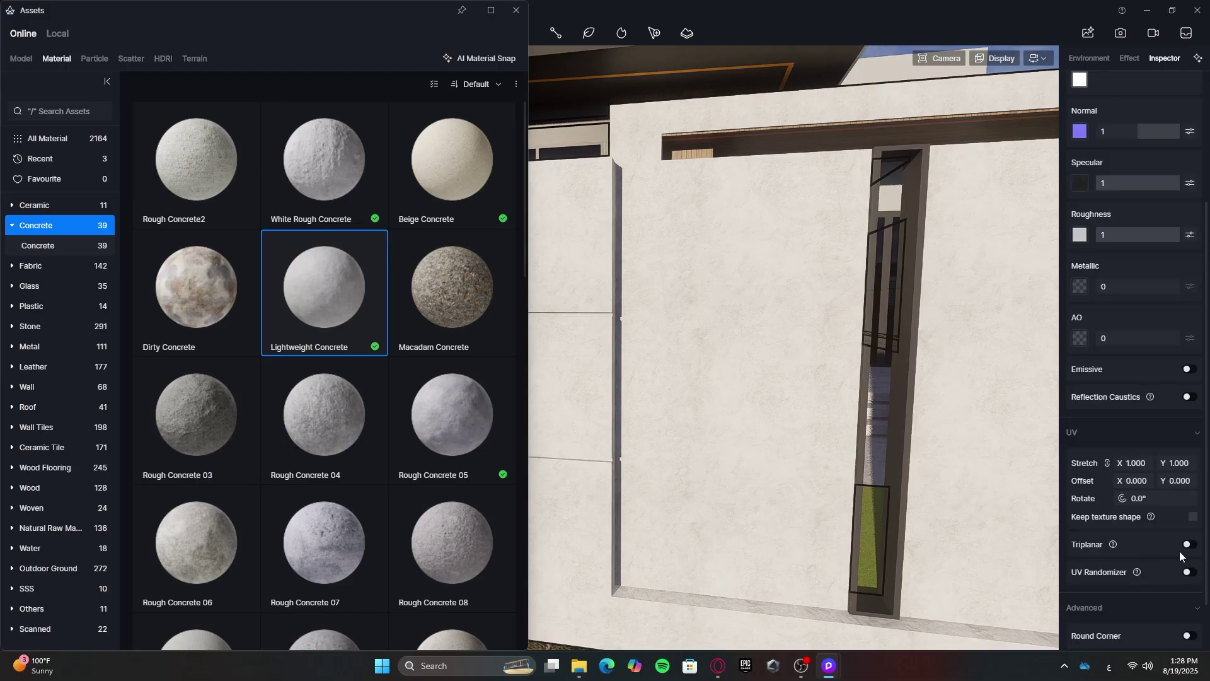
left_click(1189, 572)
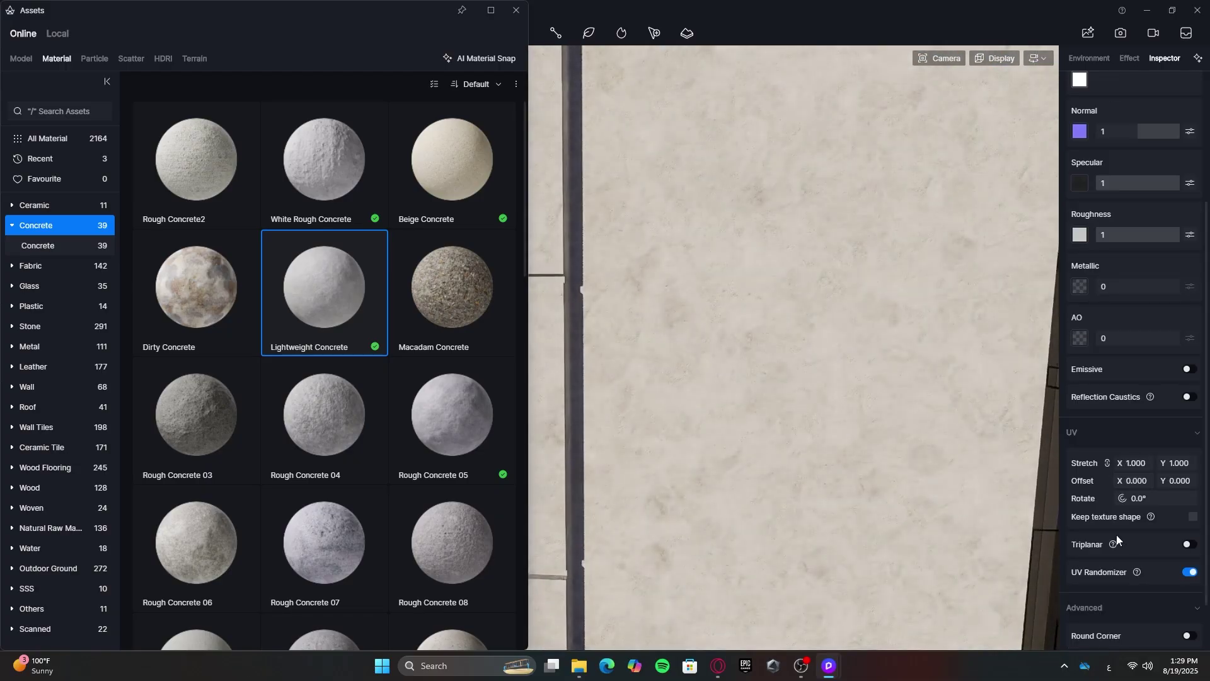
left_click(1193, 574)
left_click(1192, 574)
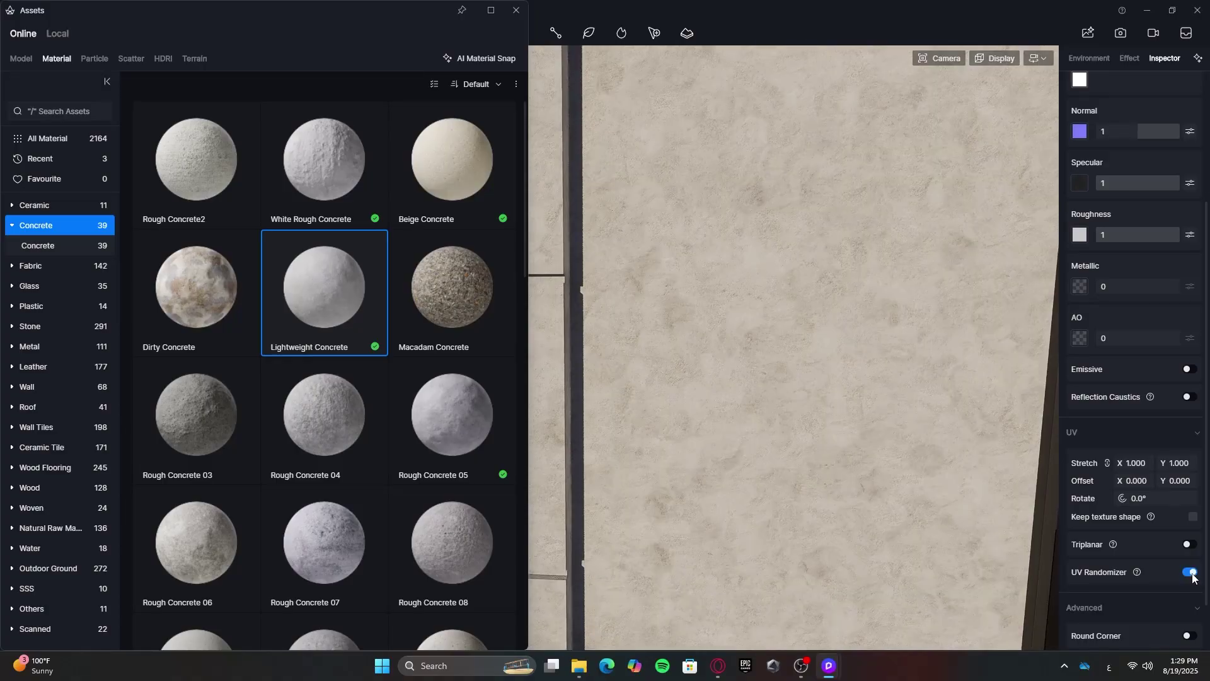
key("s")
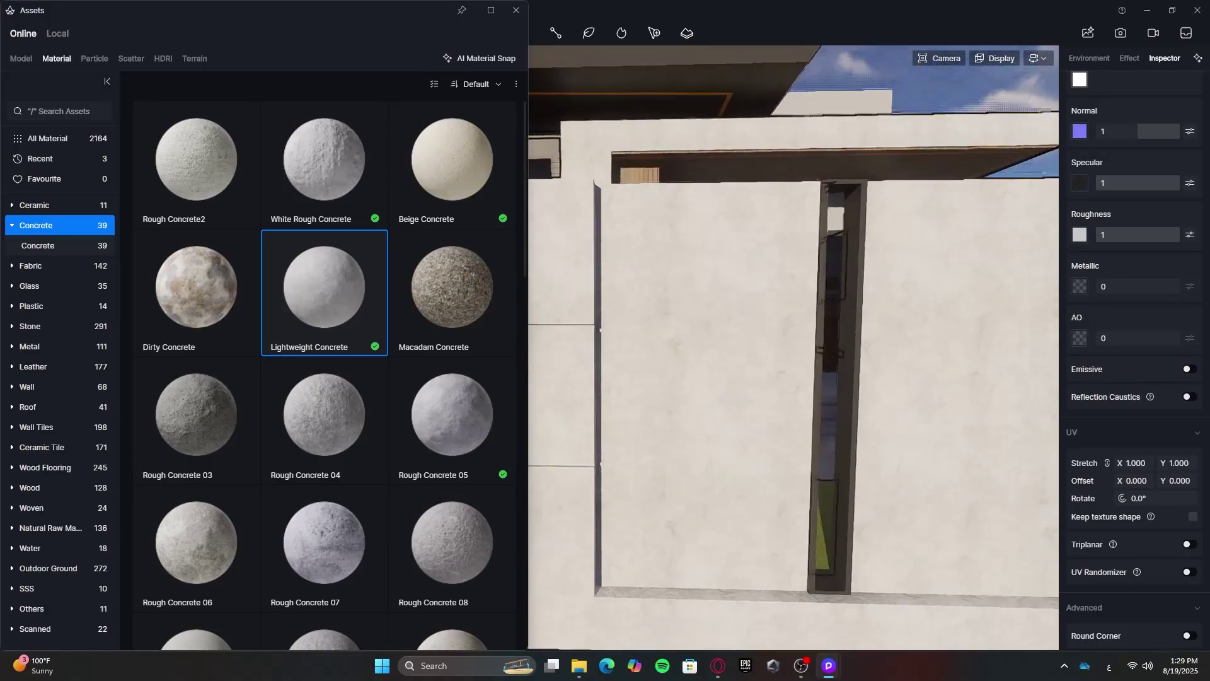
left_click(1189, 572)
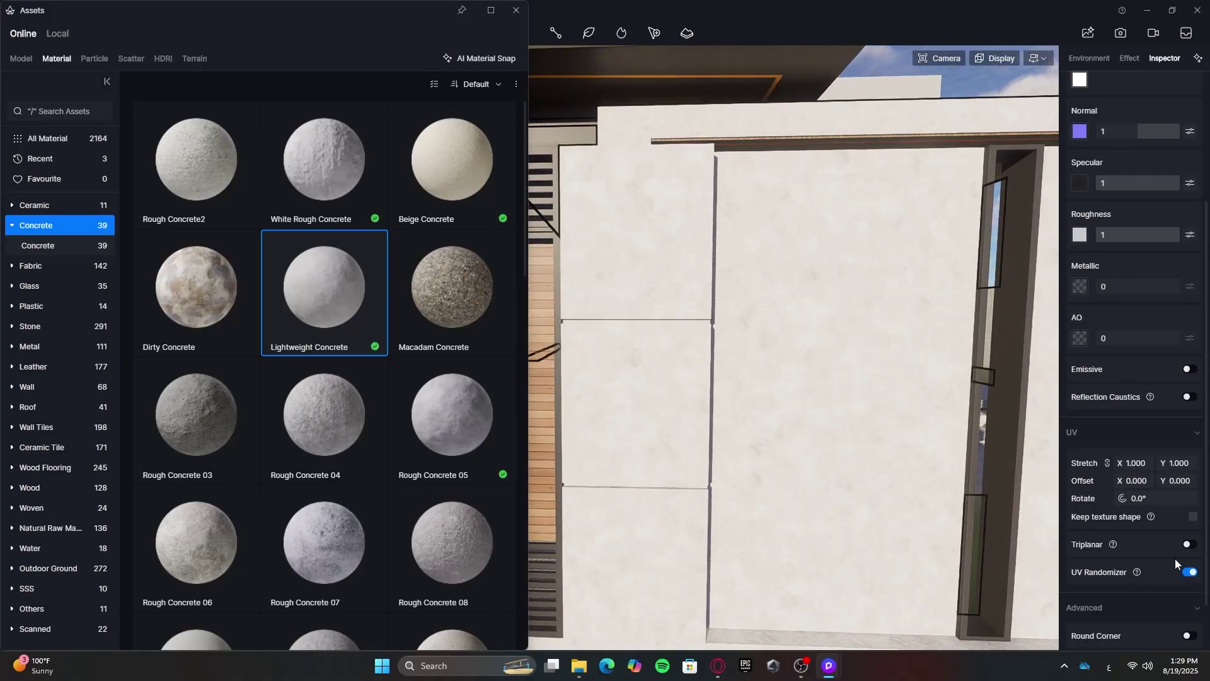
Enable Triplanar mapping on the boundary wall's concrete material
left_click(1188, 545)
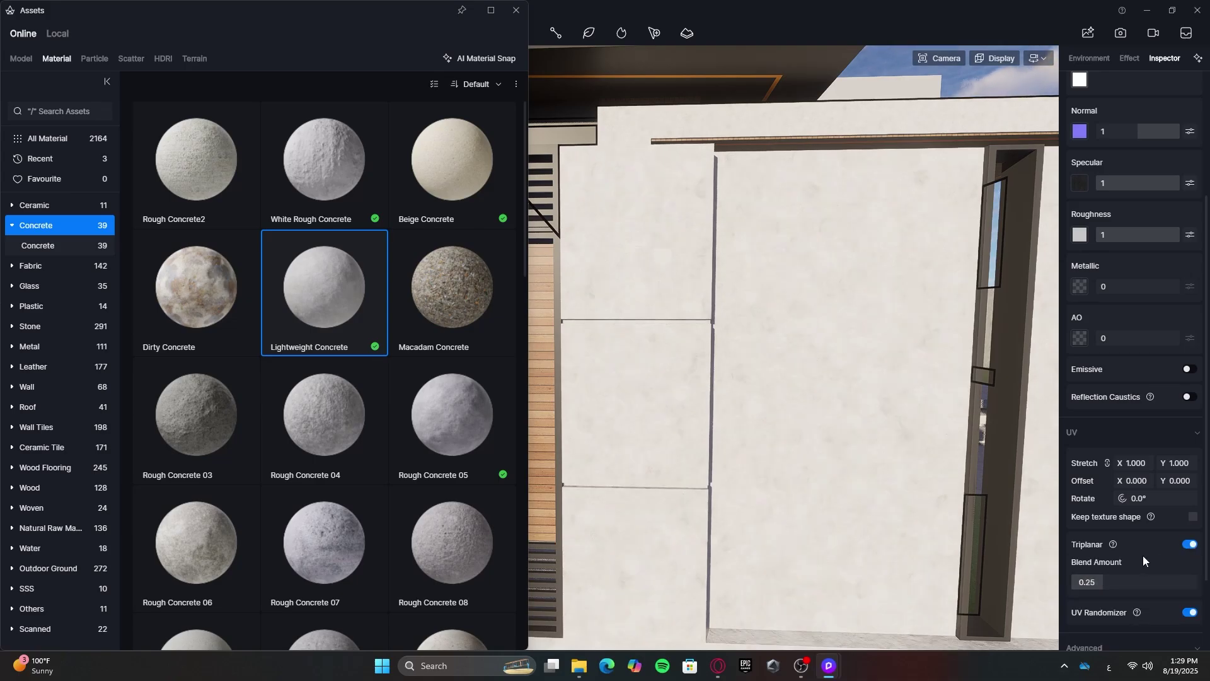
scroll(1144, 551, "down", 2)
left_click(1189, 571)
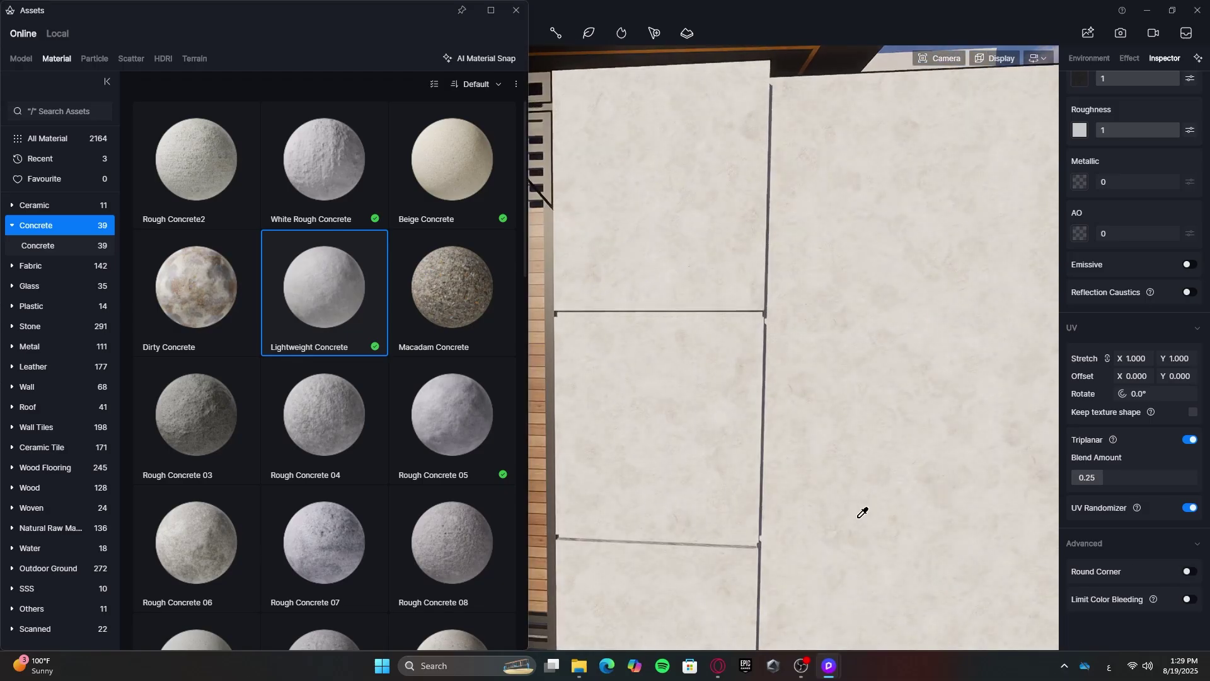
Enable Round Corner on the wall's concrete material and set its radius to 6.9, checking a horizontal panel joint up close
key("w")
right_click_drag(863, 513, 882, 513)
key("q")
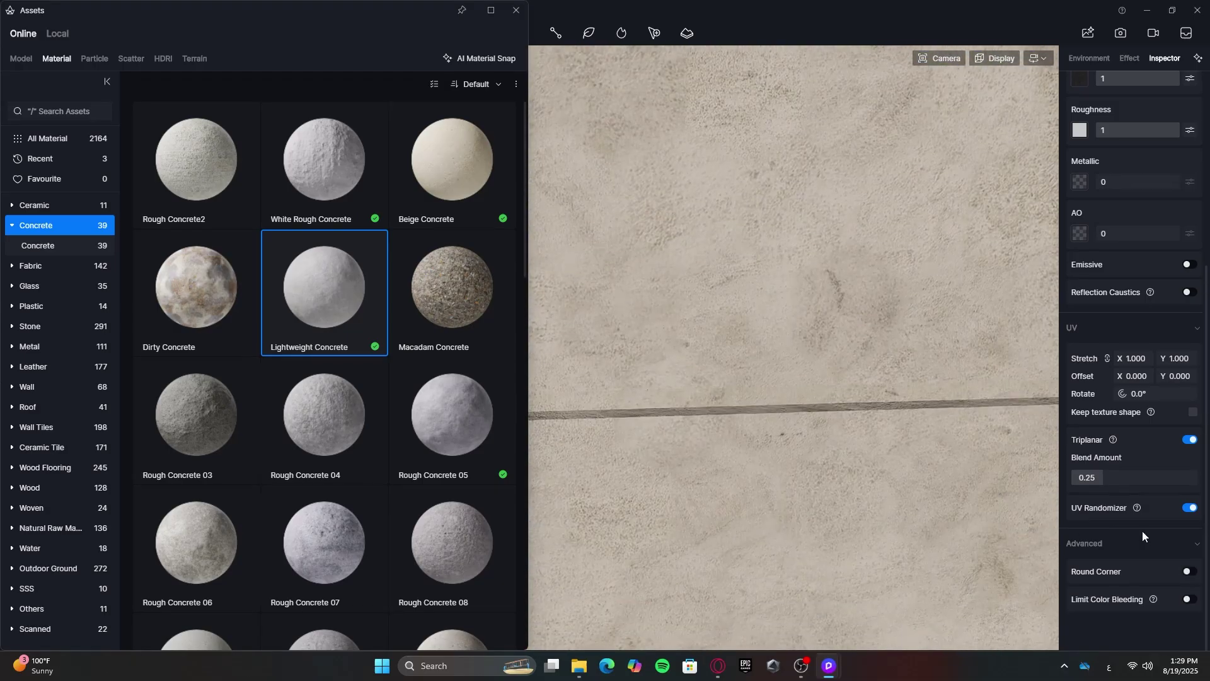
key("e")
left_click(1187, 572)
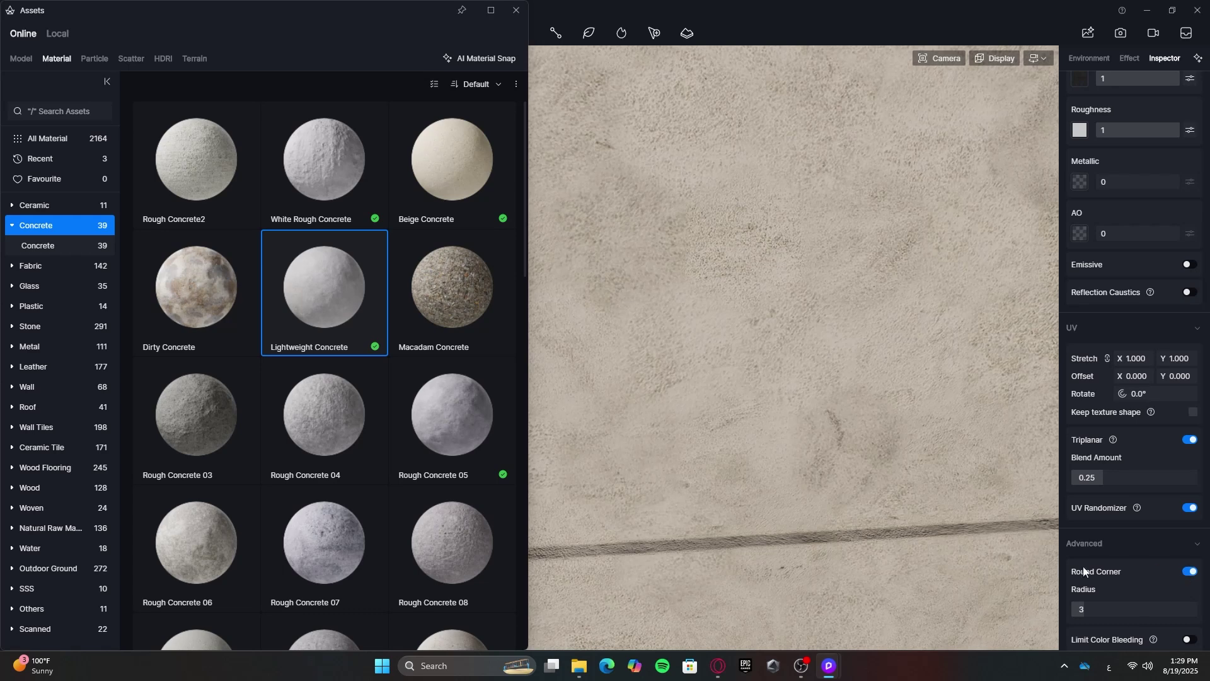
left_click_drag(1089, 608, 1110, 607)
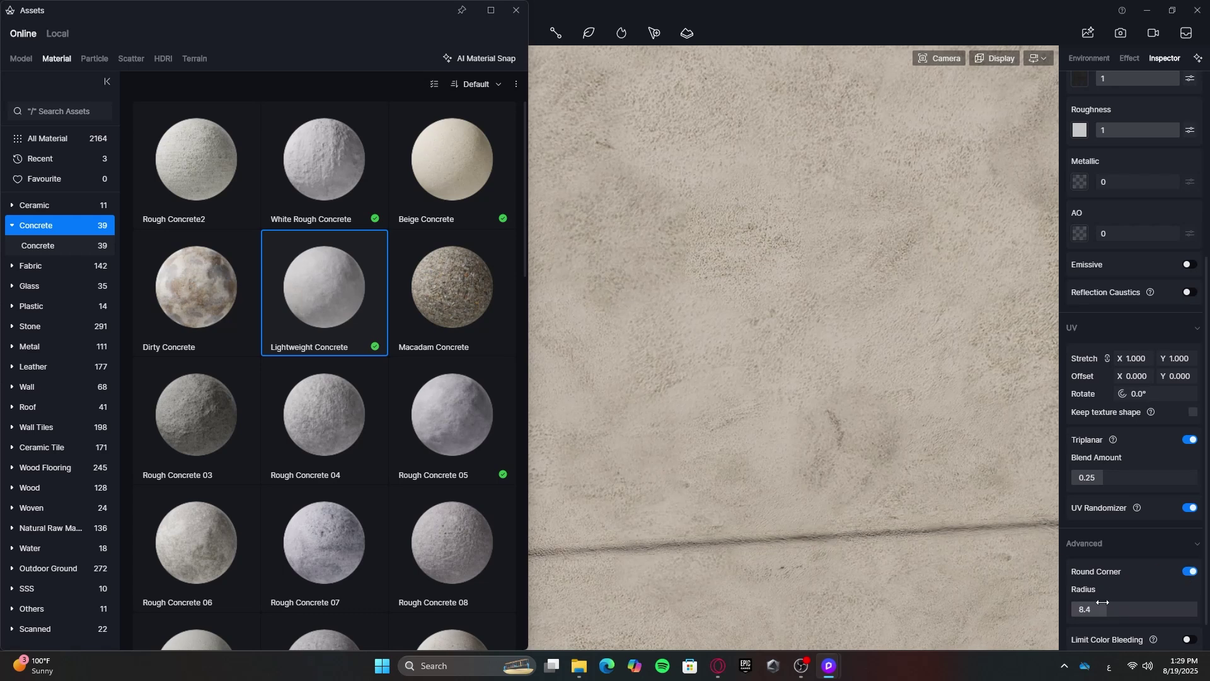
Compare the wall joint with Round Corner on and off, set the radius to 5.8, and leave the material's properties
left_click(1189, 572)
left_click(1189, 573)
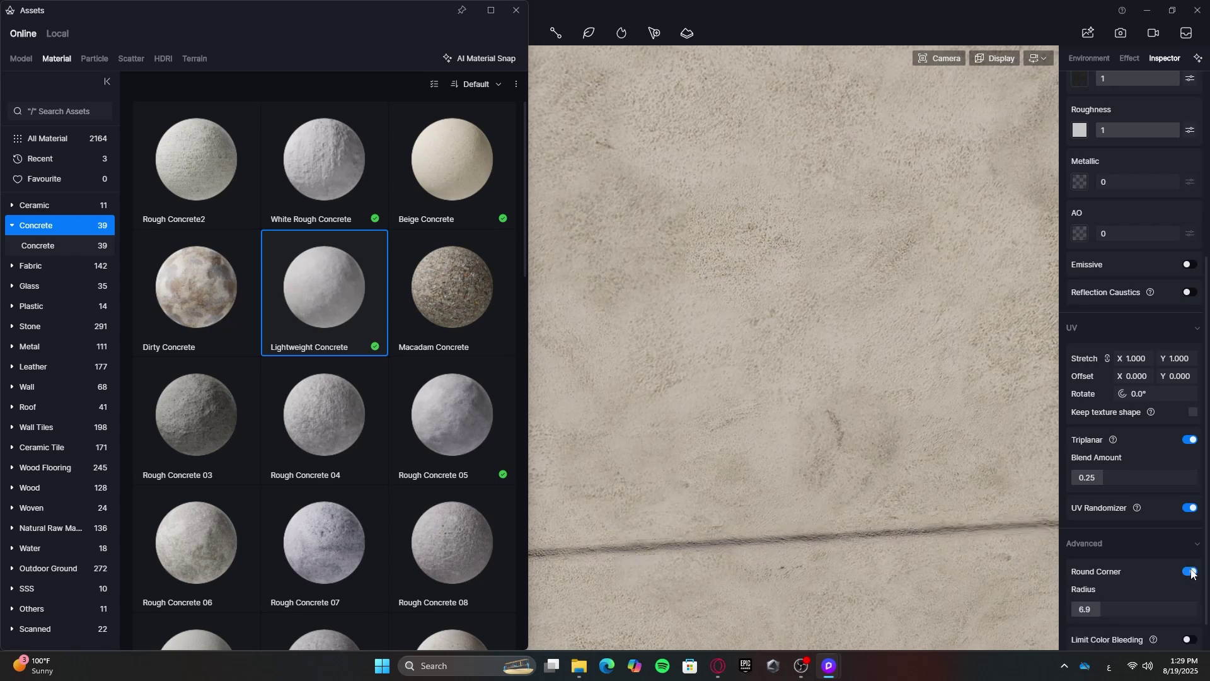
left_click(1187, 573)
left_click(1185, 572)
left_click(1191, 571)
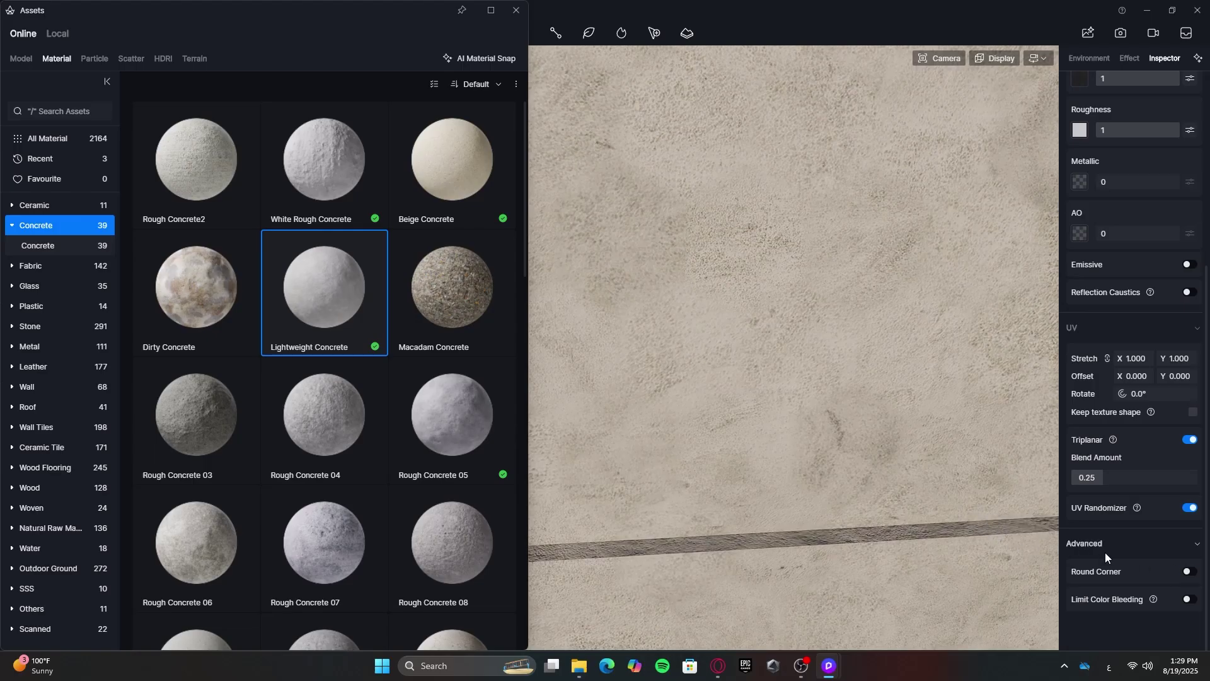
left_click(1186, 571)
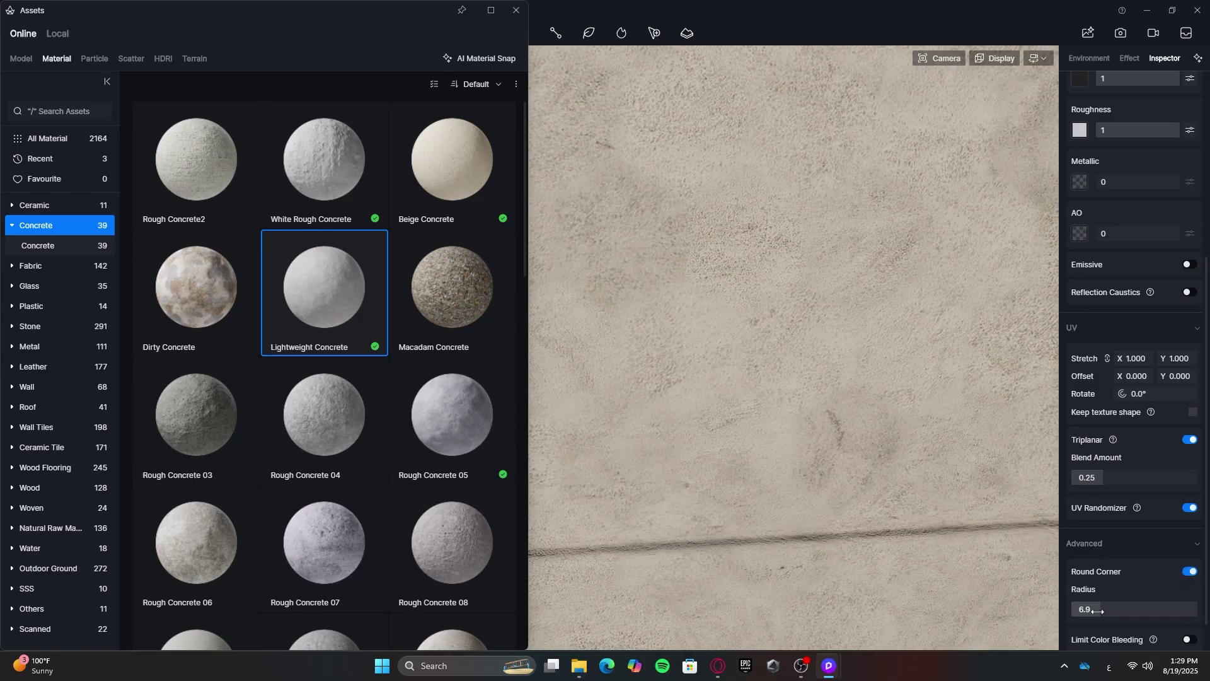
scroll(919, 512, "down", 10)
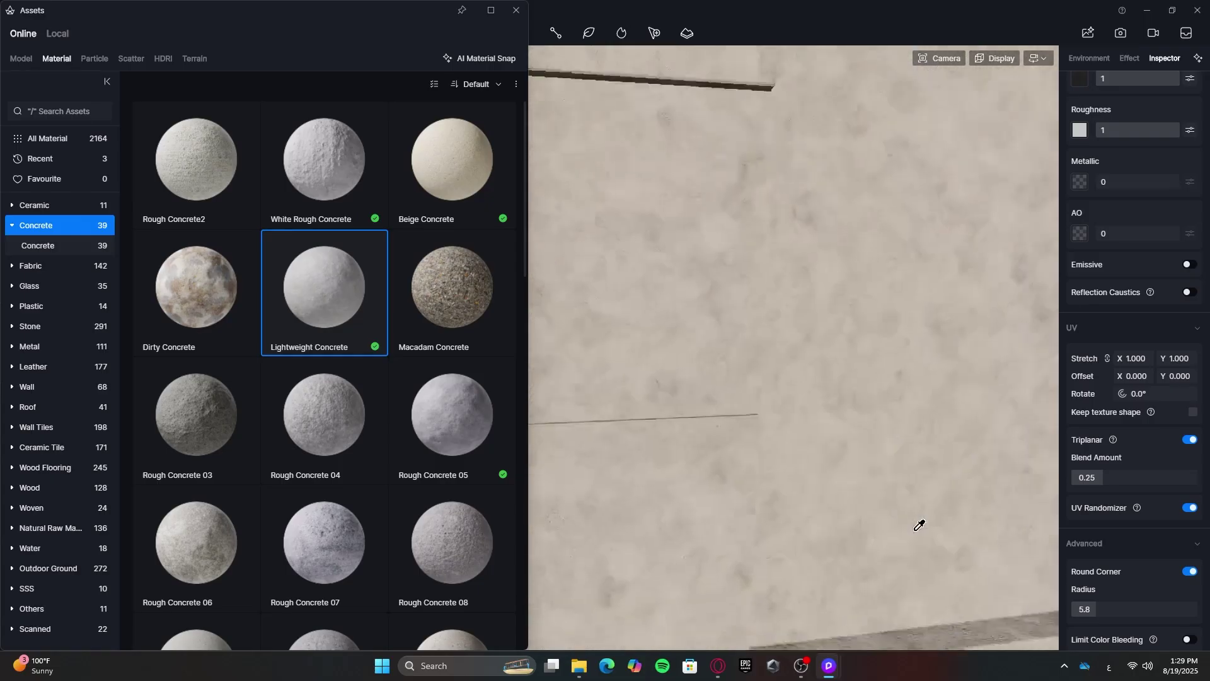
scroll(1124, 533, "down", 1)
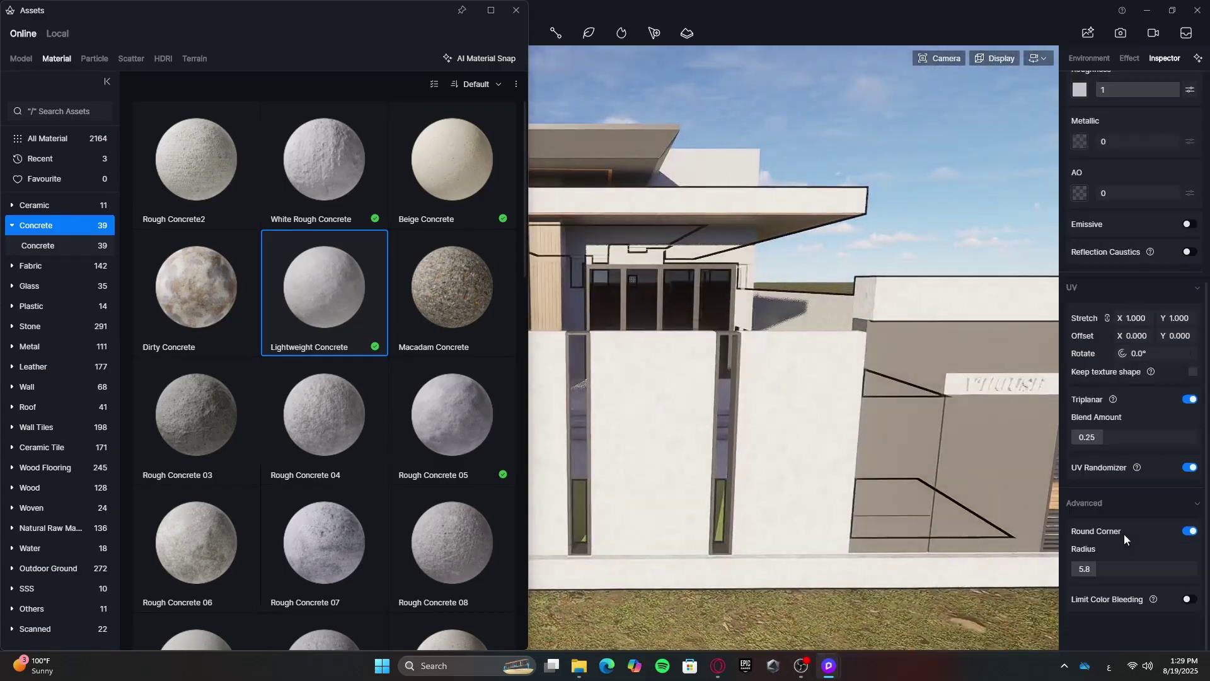
scroll(1126, 532, "up", 1)
key("a")
right_click_drag(983, 517, 776, 371)
key("w")
key("Escape")
key("Escape")
Apply Black Matte Metal from the Matt Metal category to the metal frame of the wood-slatted gate
key("w")
left_click(721, 406)
right_click_drag(722, 406, 713, 397)
key("s")
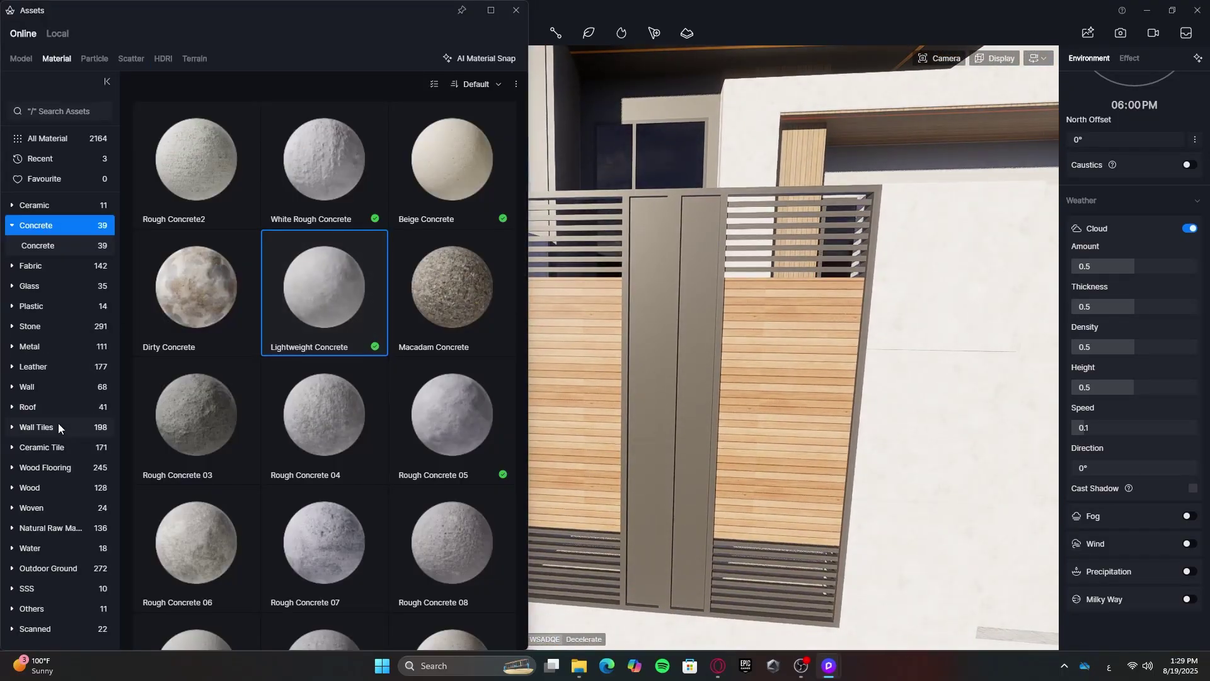
left_click(51, 346)
left_click(69, 348)
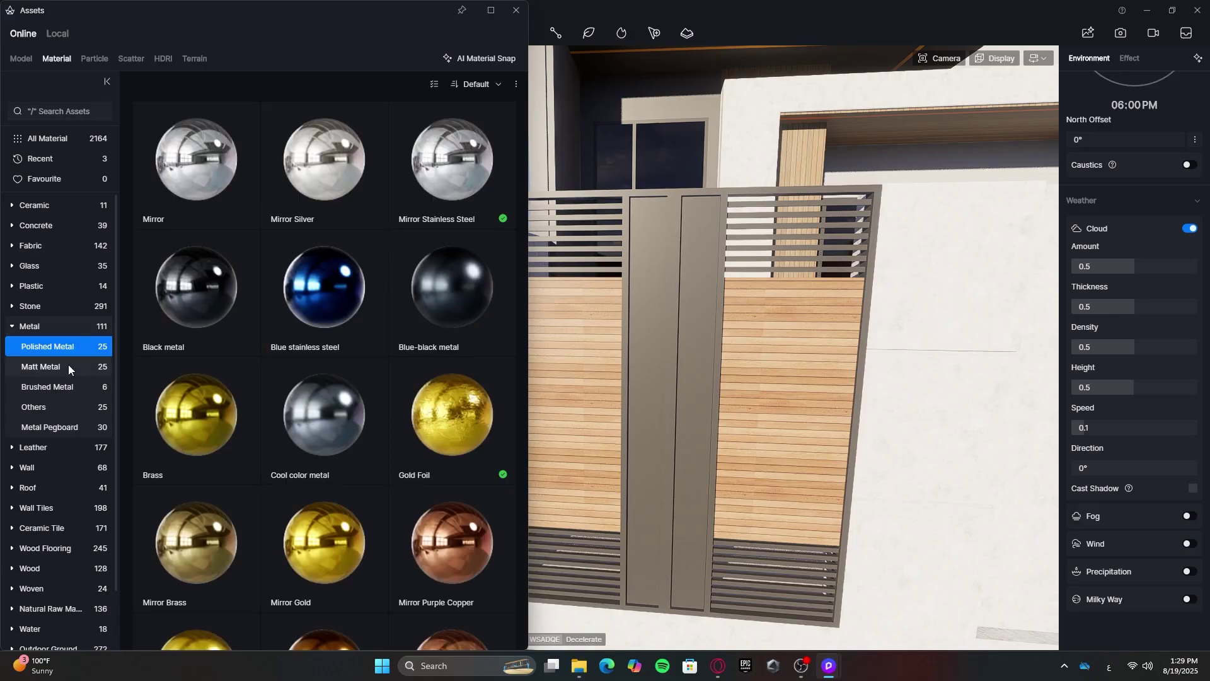
left_click(69, 365)
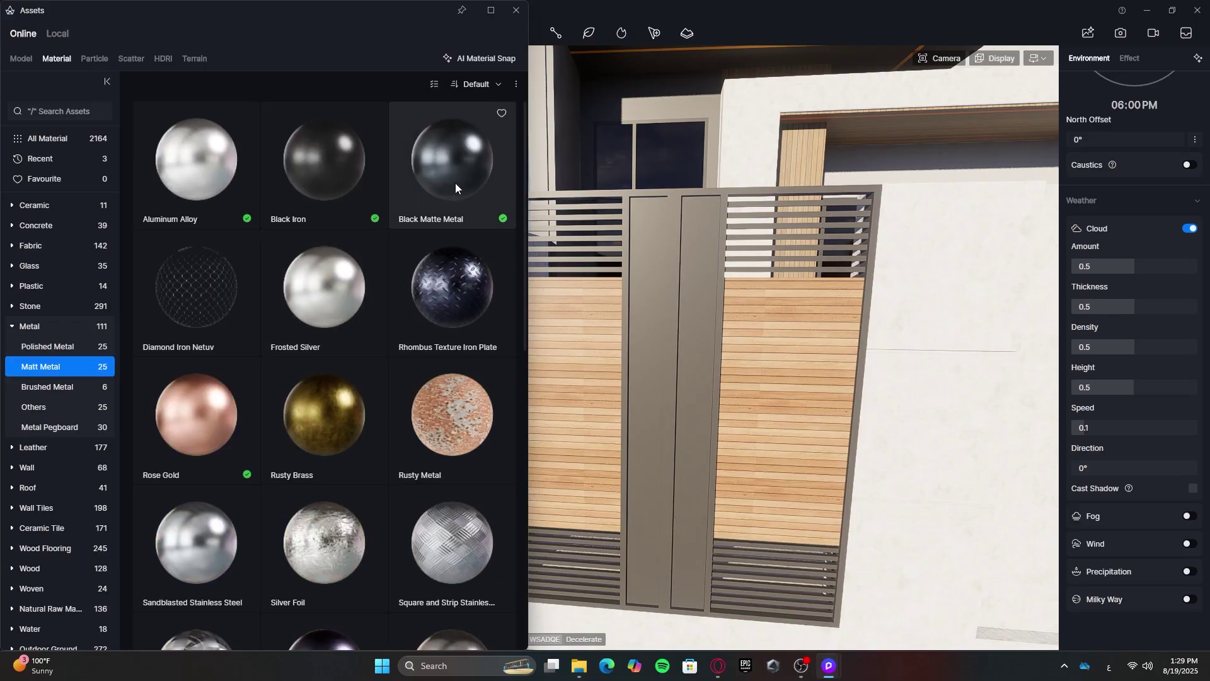
left_click_drag(455, 182, 718, 326)
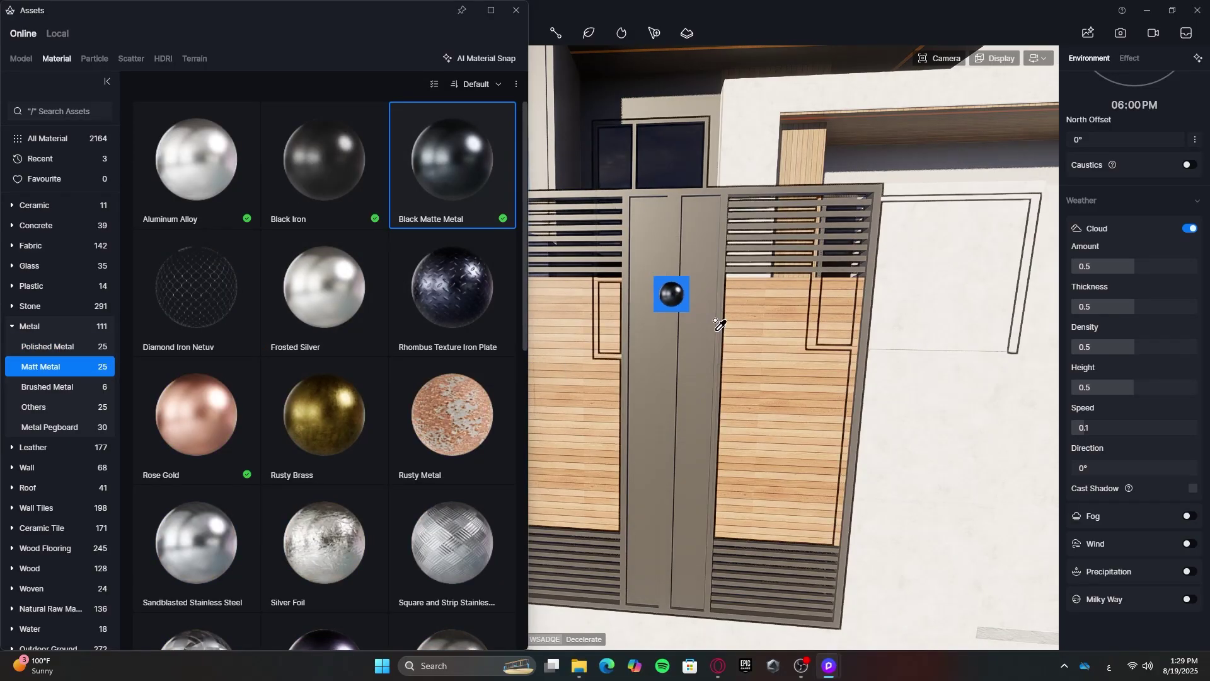
left_click(693, 373)
Set the gate frame material's Metallic value to 0.9
key("s")
right_click_drag(693, 375, 712, 321)
key("w")
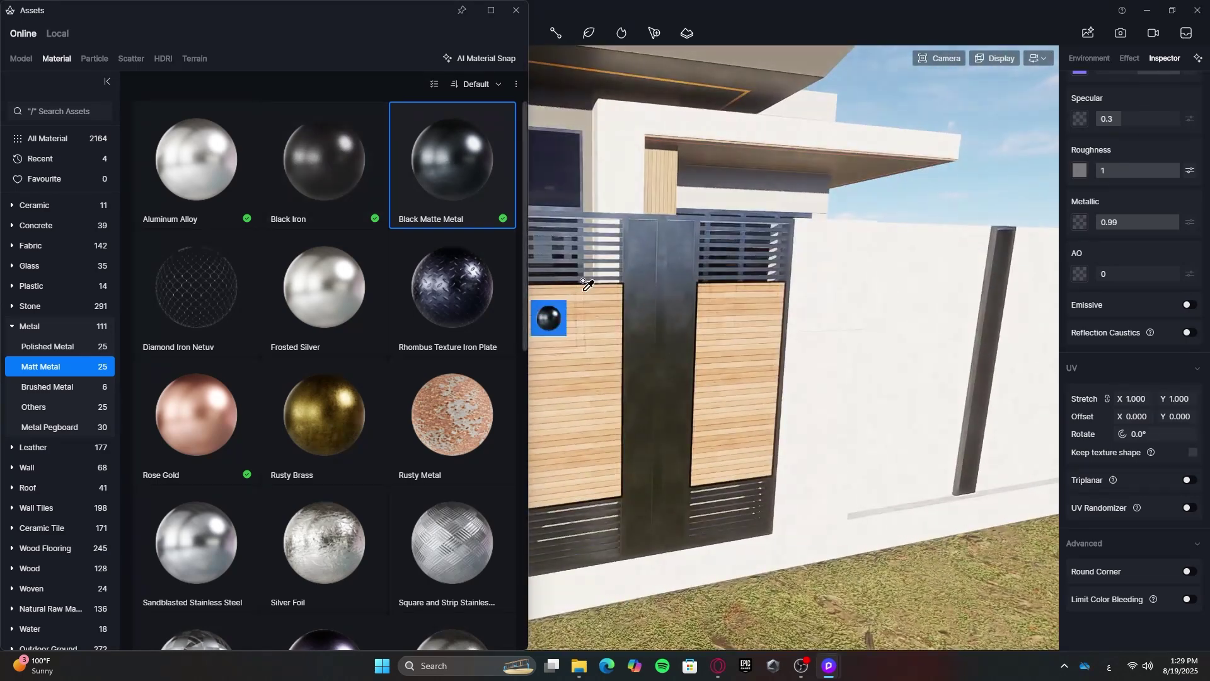
right_click_drag(643, 293, 656, 300)
key("w")
left_click_drag(644, 295, 655, 273)
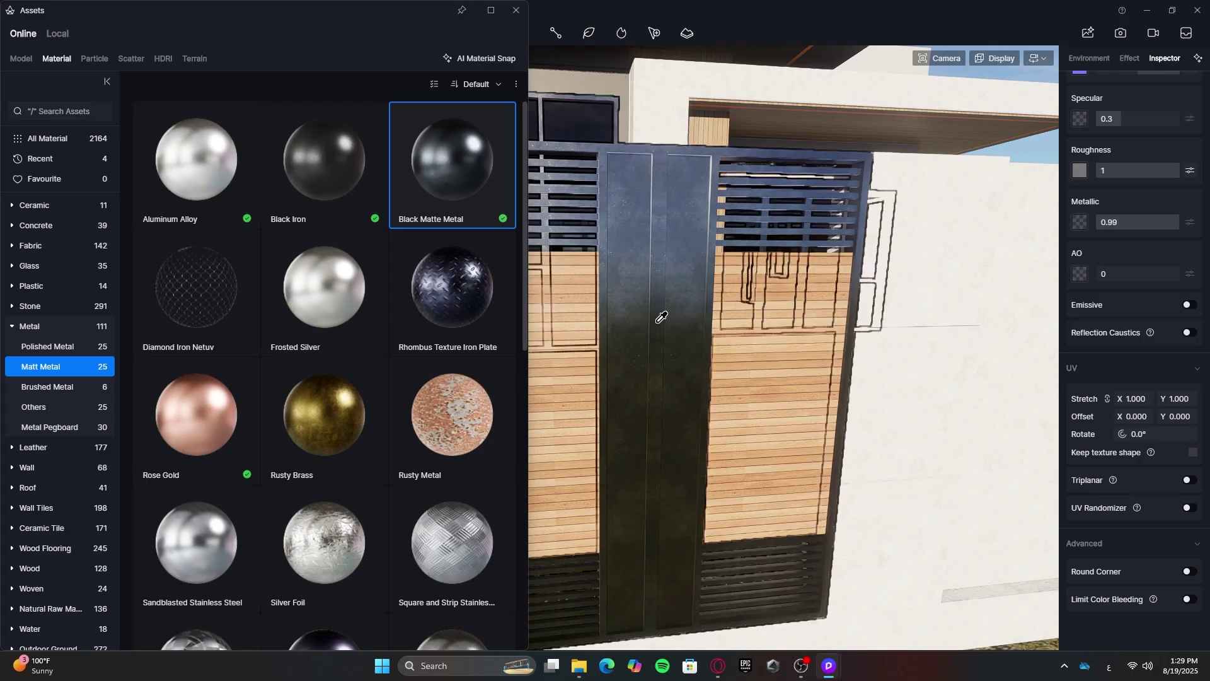
scroll(1145, 323, "up", 3)
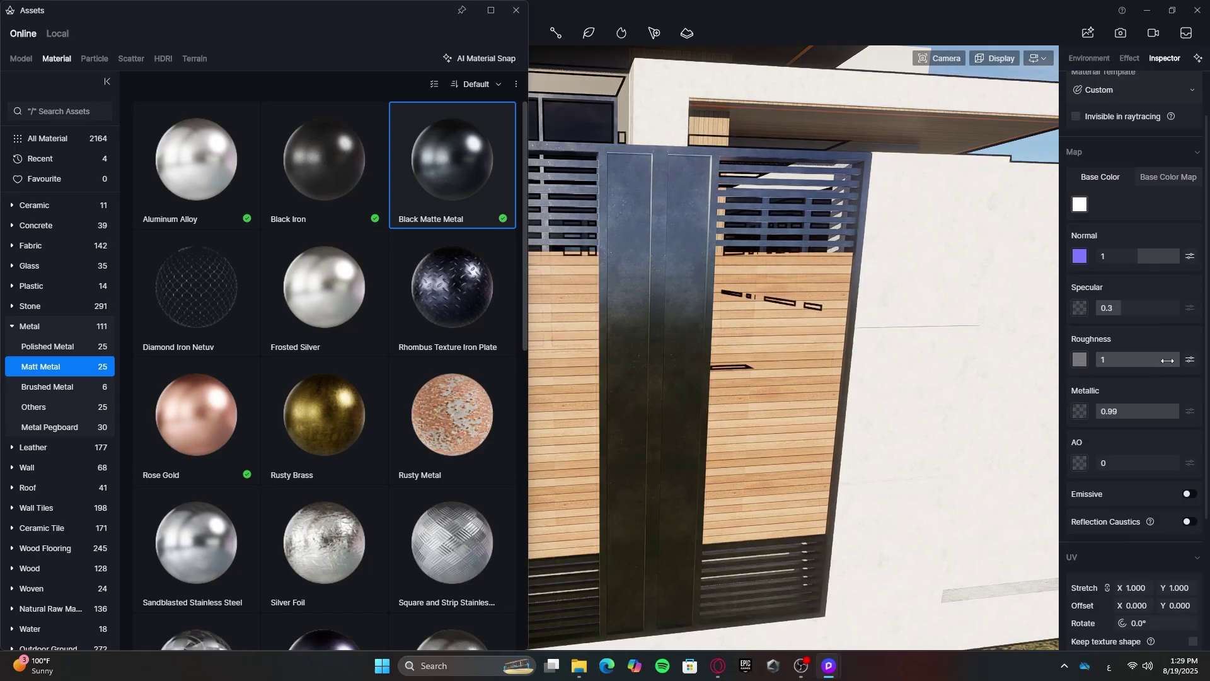
left_click_drag(1167, 415, 1162, 414)
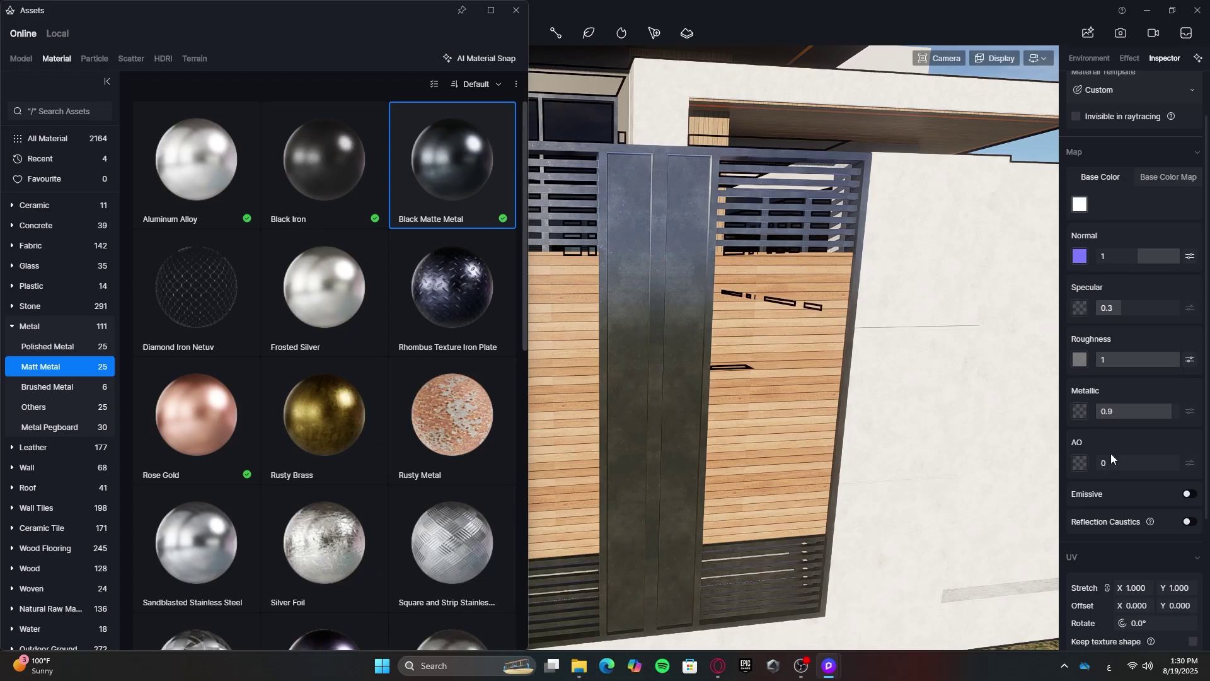
Compare the gate metal with UV Randomizer on and off, leave it off, and enable Triplanar with a Blend Amount of 0.345
scroll(1157, 502, "down", 3)
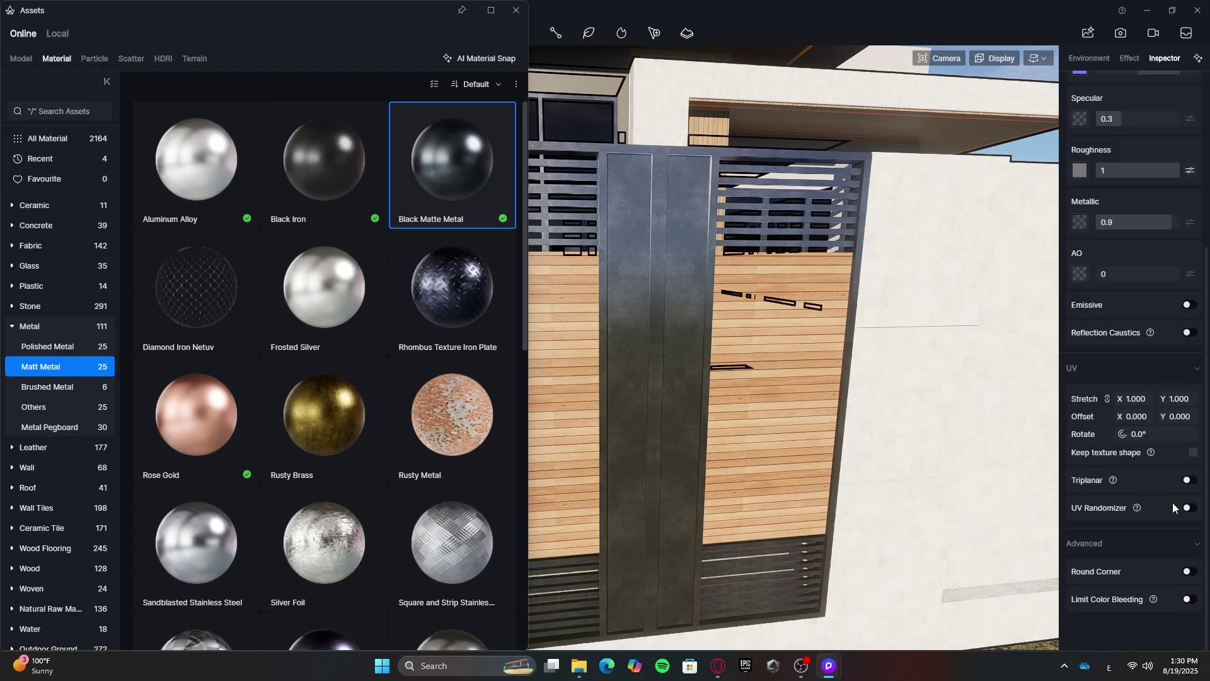
left_click(1188, 508)
left_click(1189, 508)
left_click(1188, 508)
left_click(1189, 482)
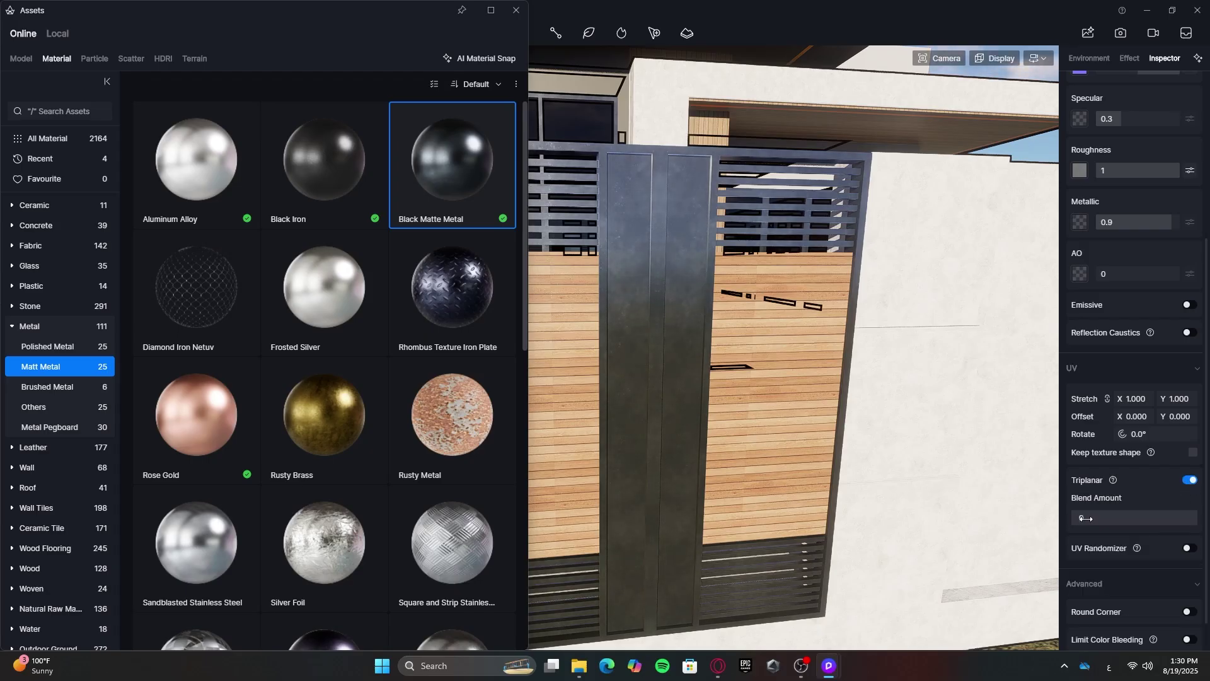
scroll(1162, 546, "down", 1)
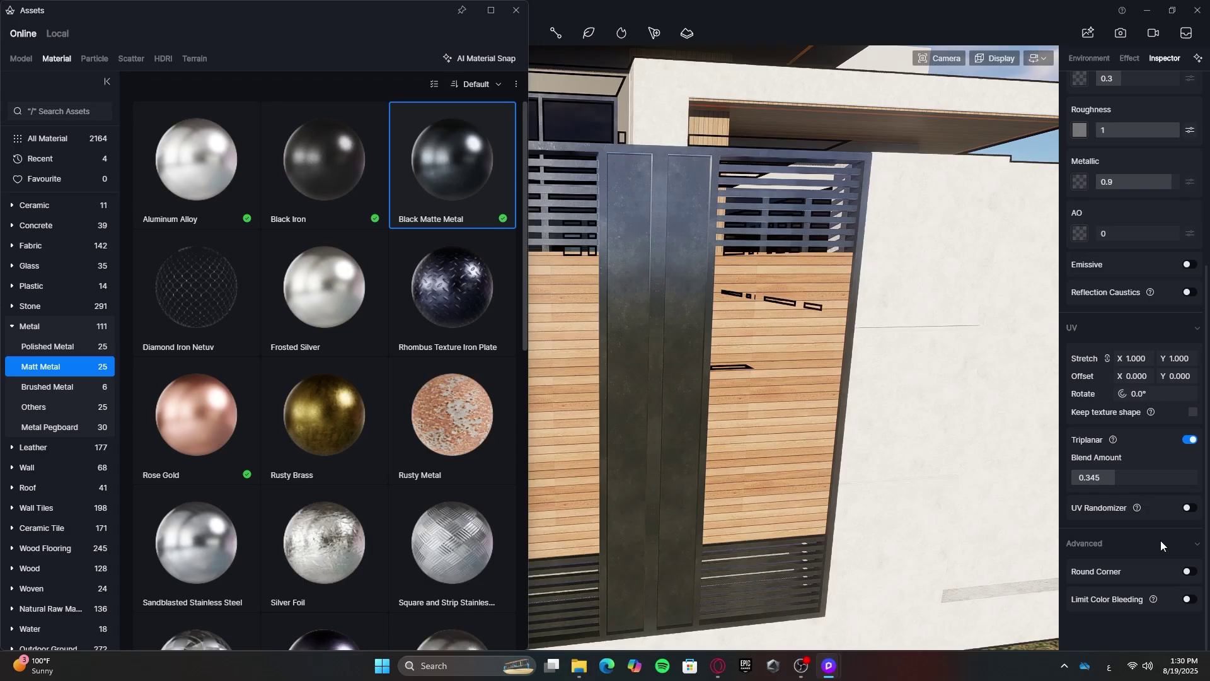
Enable Round Corner on the gate's metal material and set its radius to 4.3
left_click(1188, 572)
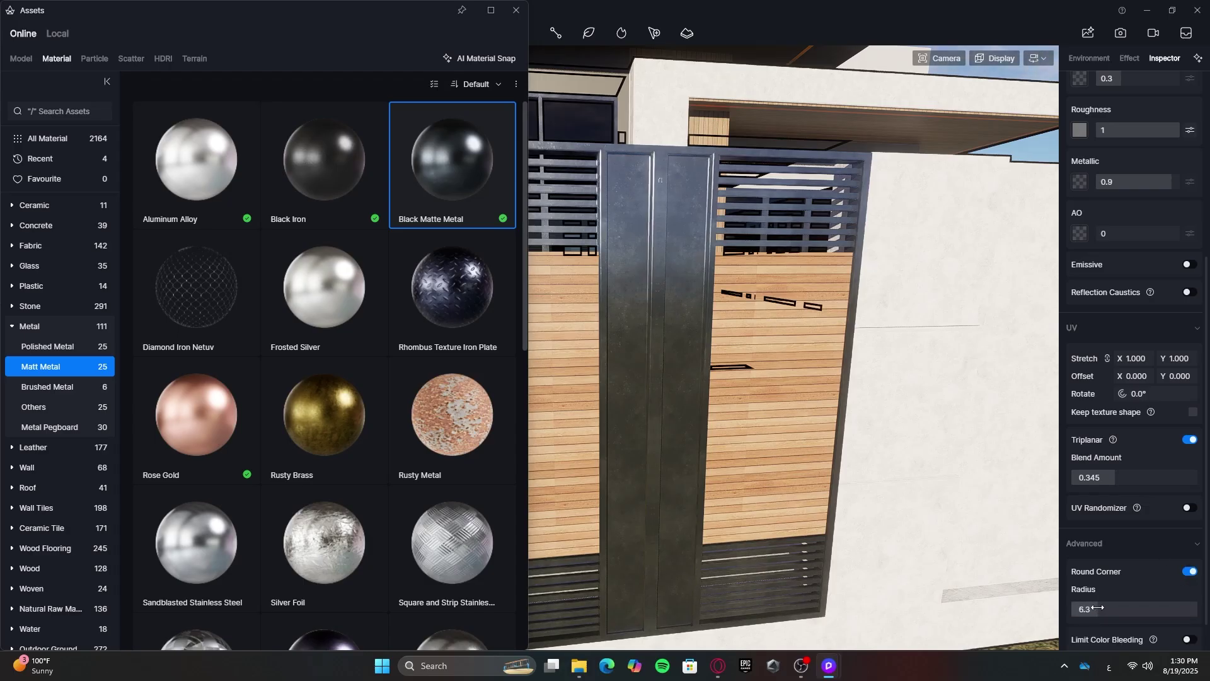
scroll(646, 211, "up", 3)
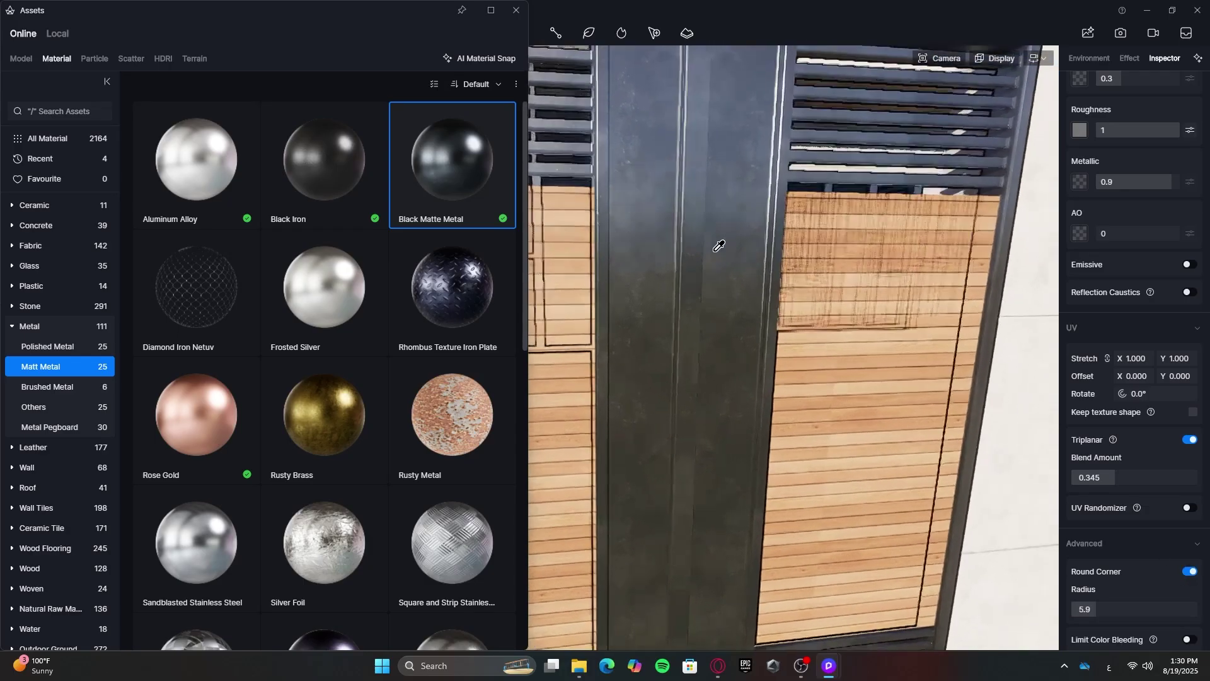
middle_click_drag(718, 245, 824, 327)
mouse_move(1094, 612)
left_mouse_down()
mouse_move(1069, 612)
mouse_move(1087, 609)
left_mouse_up()
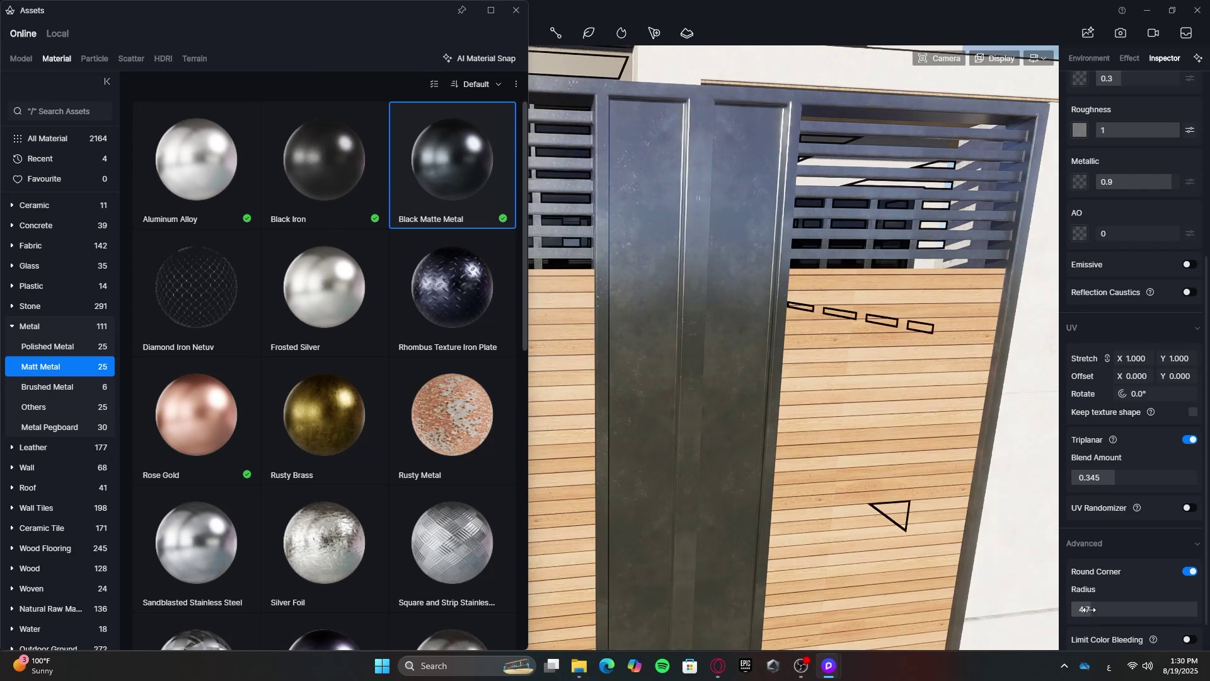
scroll(893, 474, "down", 3)
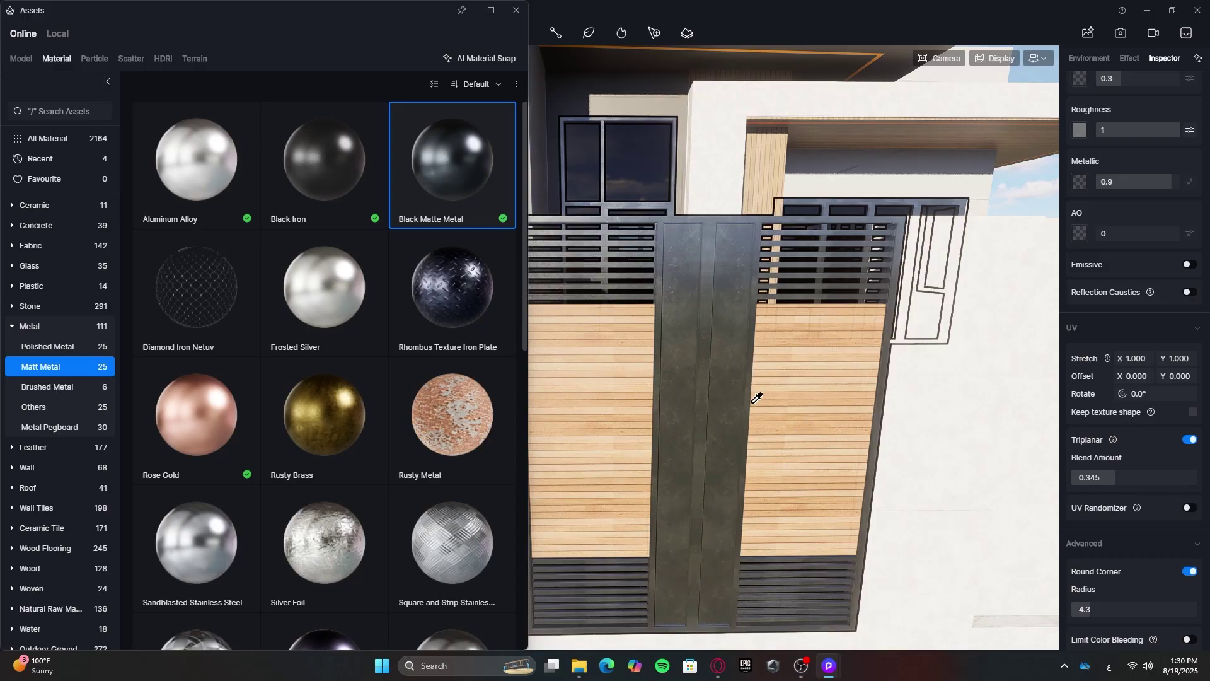
Apply the Black Iron material to the wall panels around the V'HOUSE sign
right_click_drag(791, 375, 925, 330)
key("d")
key("d")
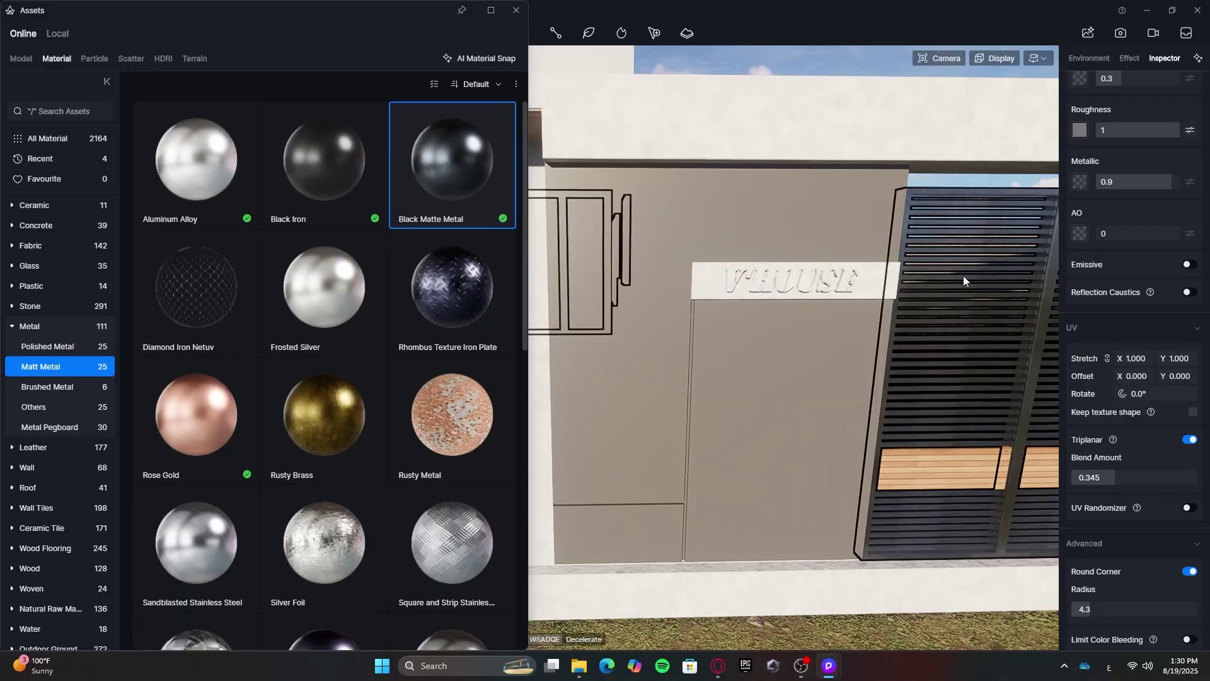
left_click_drag(359, 215, 660, 439)
left_click(749, 389)
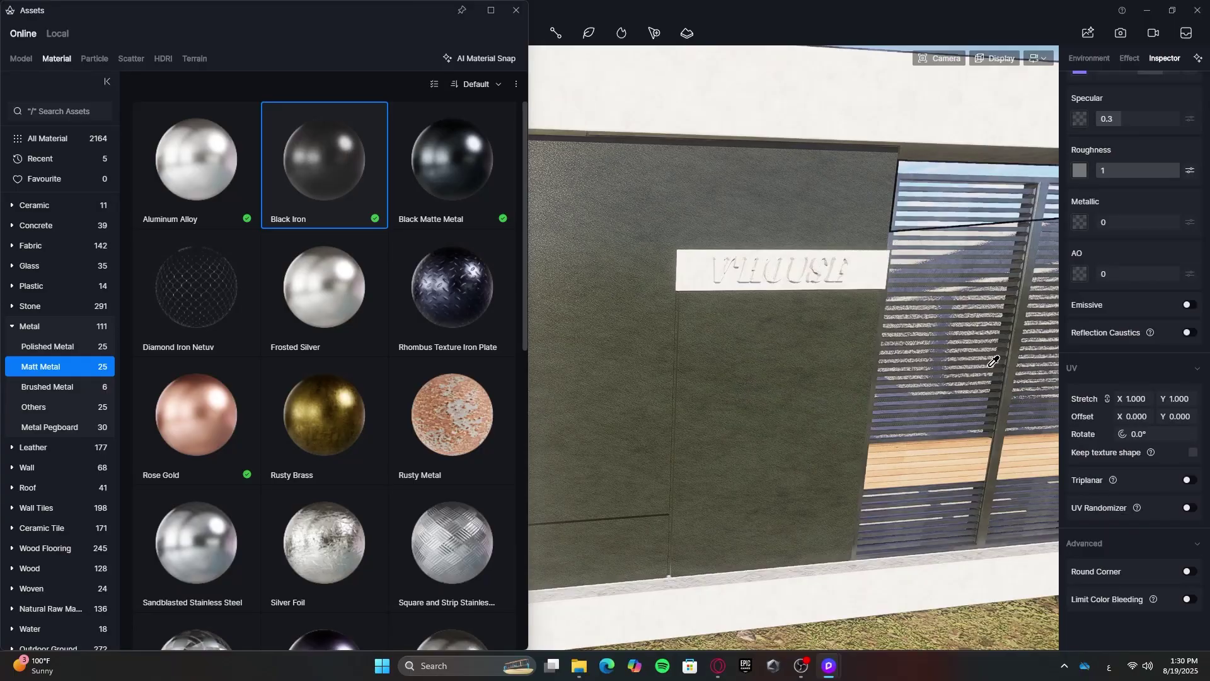
Set the Metallic value of the sign wall's Black Iron material to 0.74
scroll(1099, 214, "up", 4)
left_click(1079, 242)
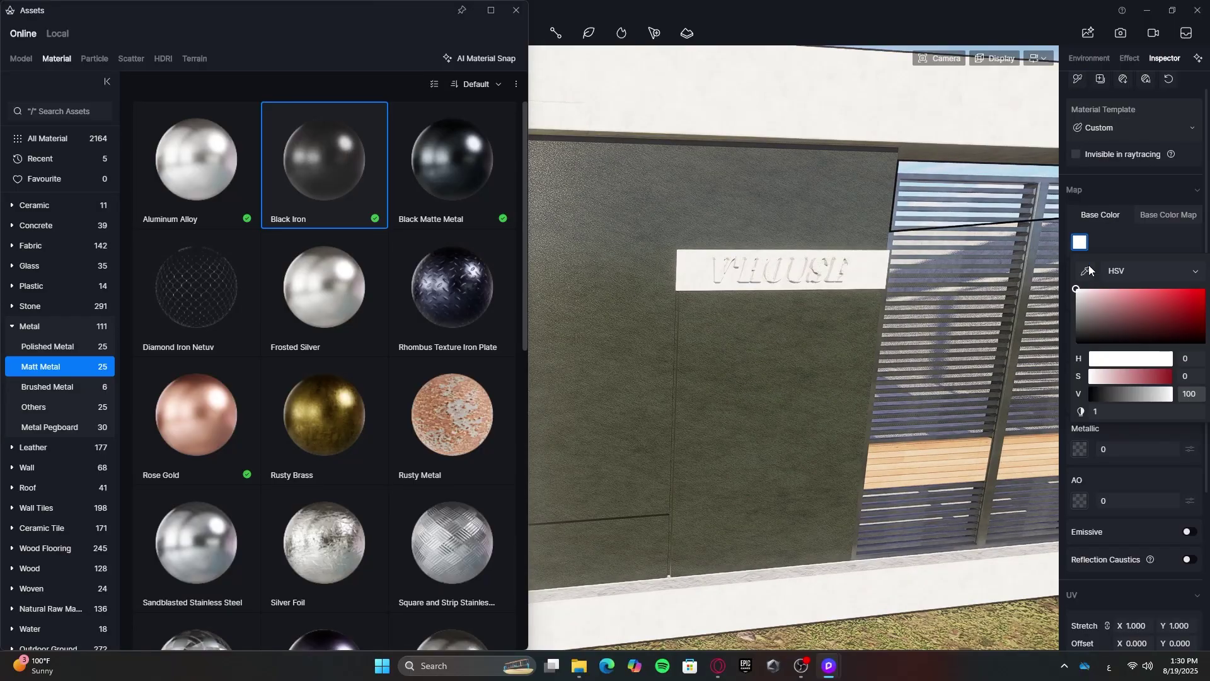
left_click(1133, 229)
key("s")
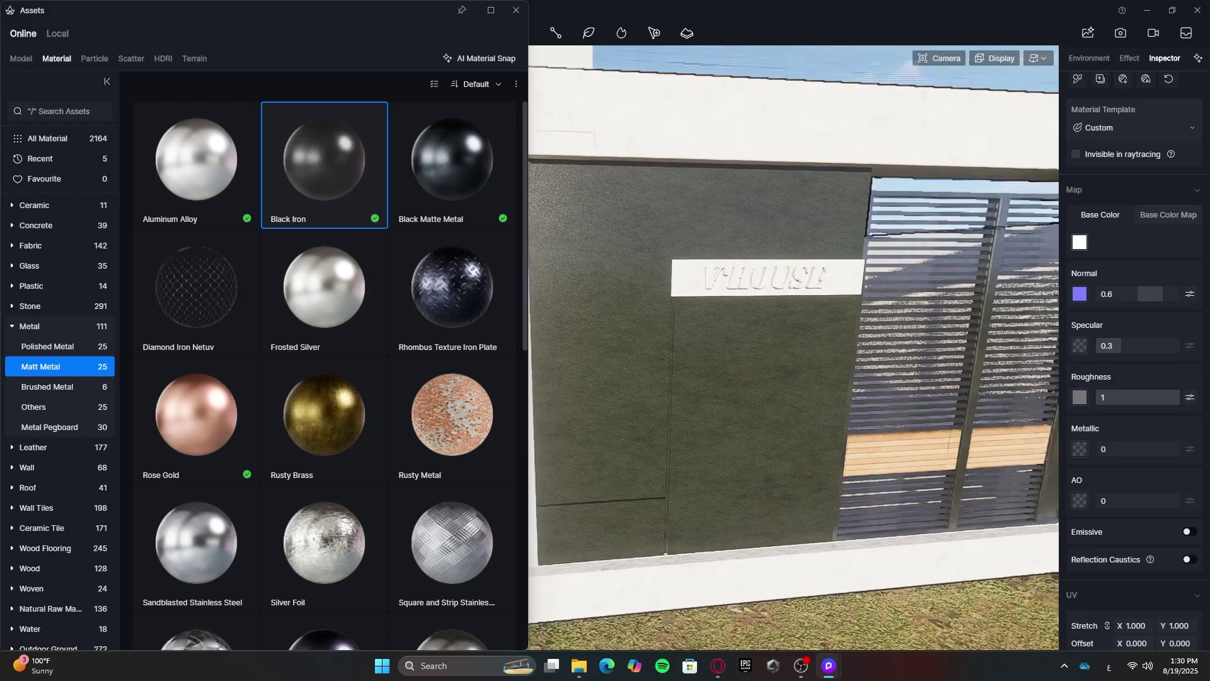
key("a")
key("w")
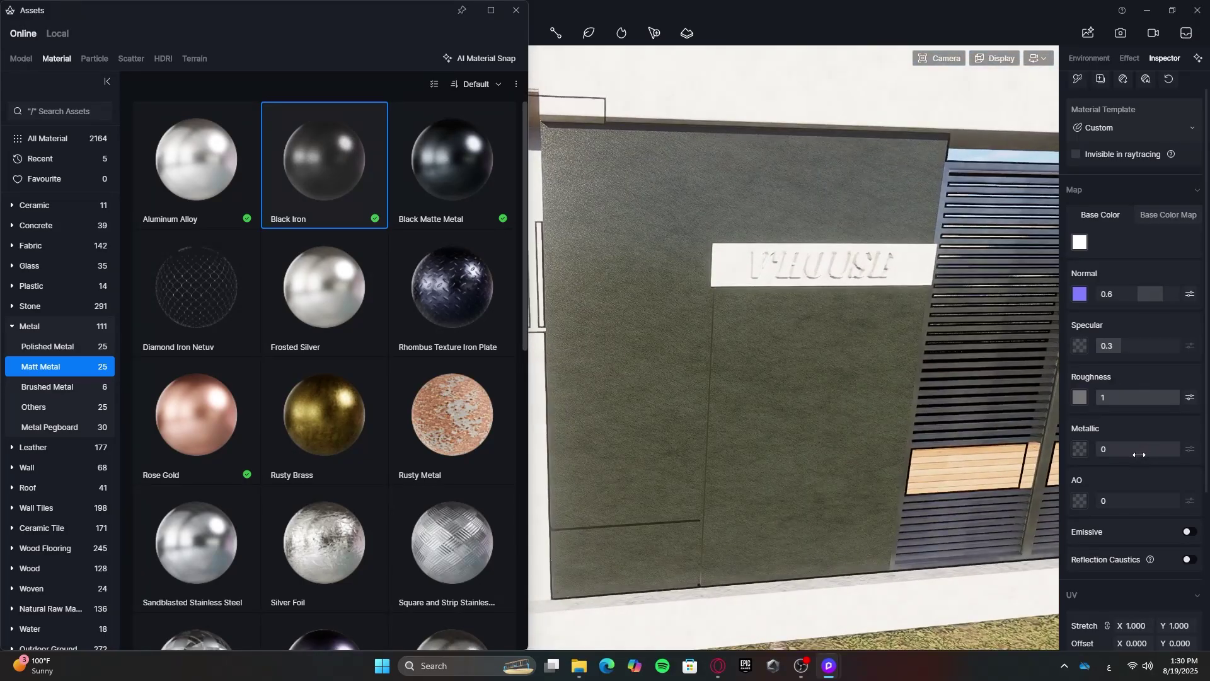
left_click_drag(1134, 451, 1154, 446)
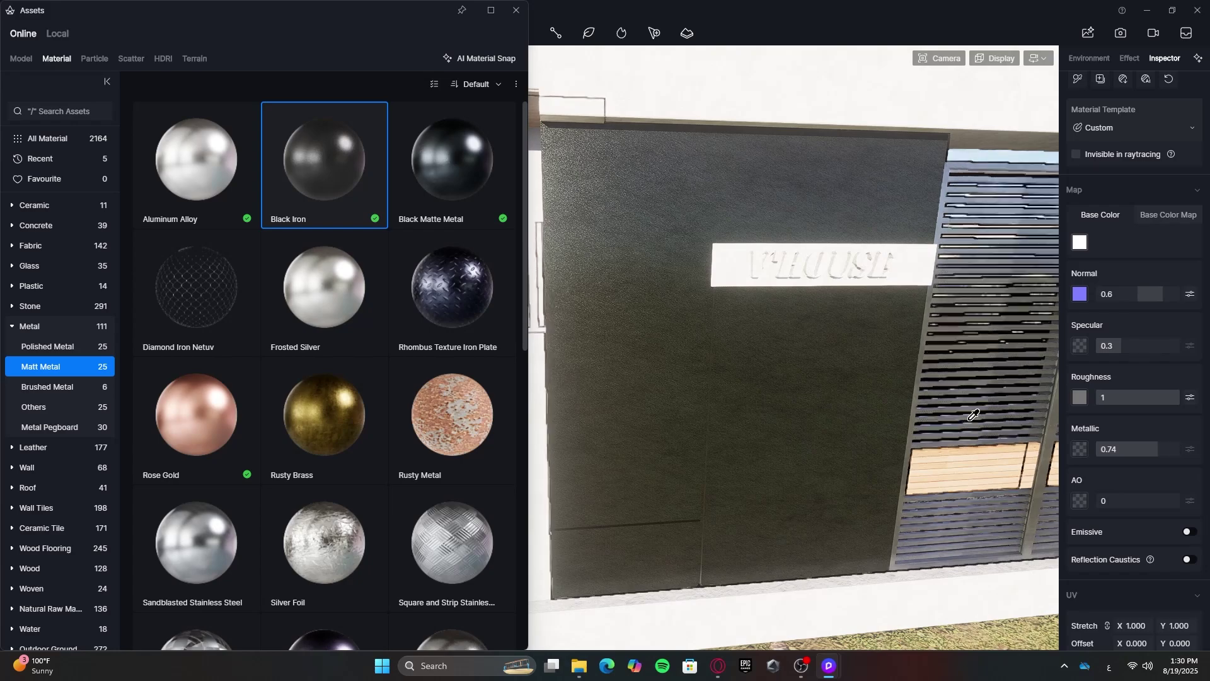
Examine the Black Iron finish on the V'HOUSE sign wall from nearer and farther viewpoints
key("s")
right_click_drag(945, 410, 996, 409)
key("w")
scroll(918, 407, "up", 8)
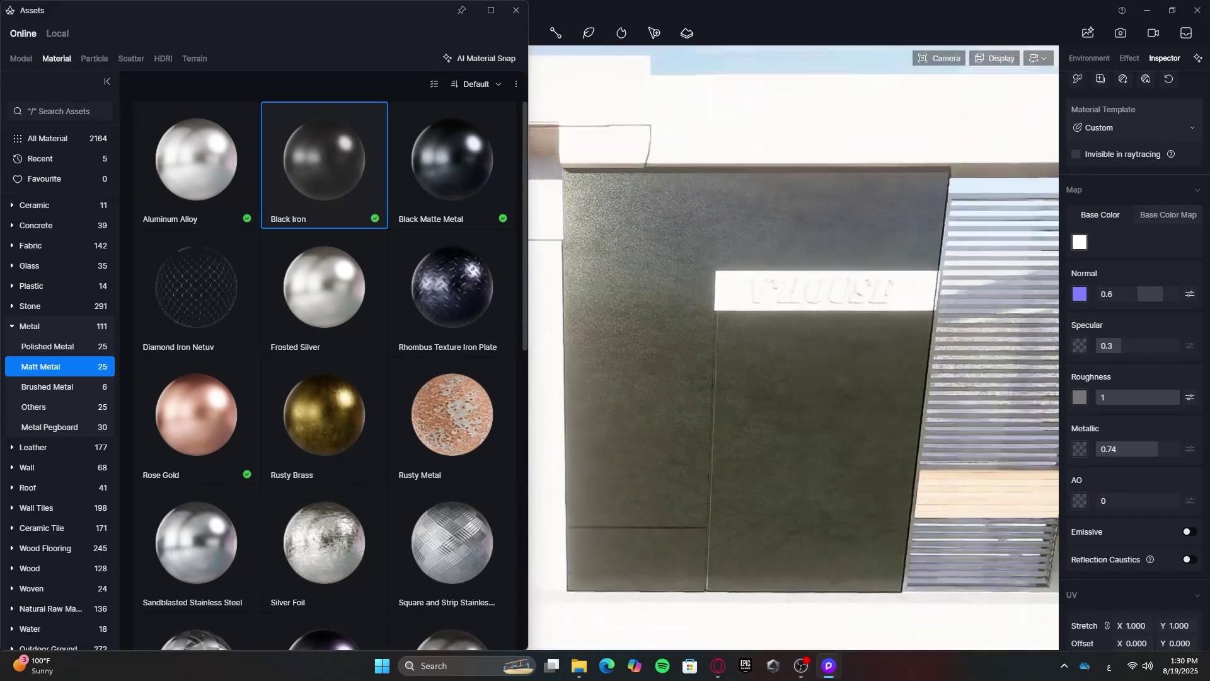
scroll(910, 402, "down", 8)
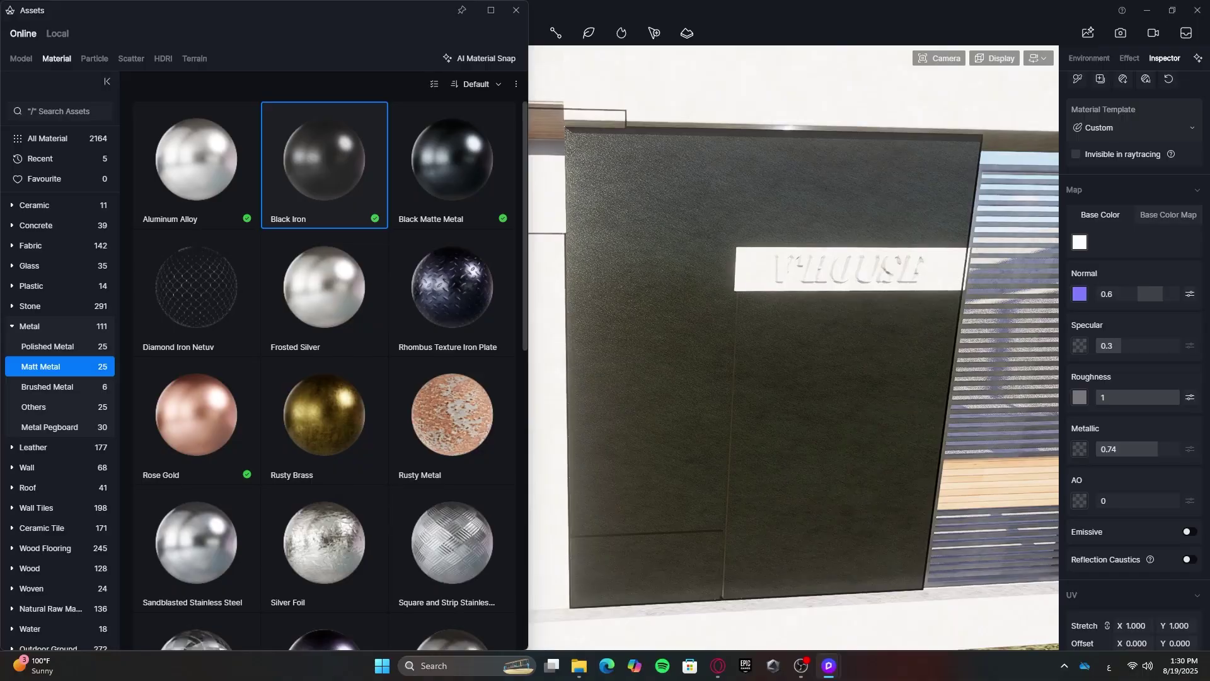
right_click_drag(911, 402, 872, 397)
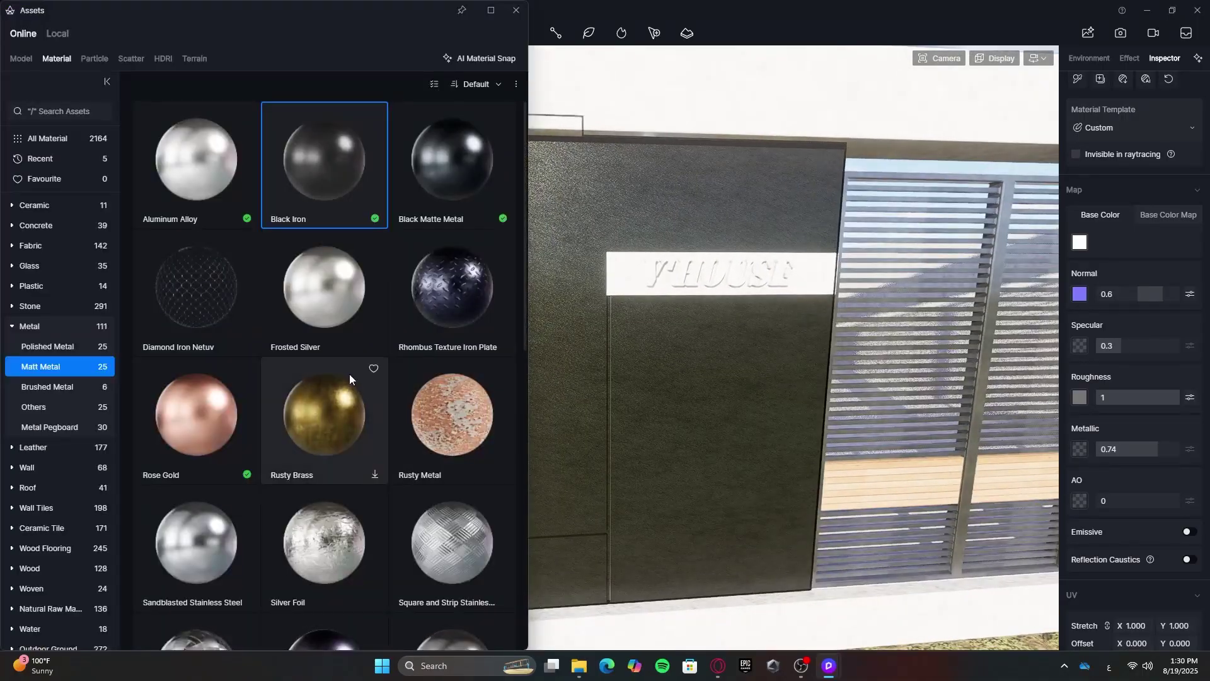
Browse the Matt, Brushed, Others, Pegboard and Polished metal categories for an alternative black metal for the sign wall
scroll(350, 378, "down", 10)
scroll(391, 364, "up", 4)
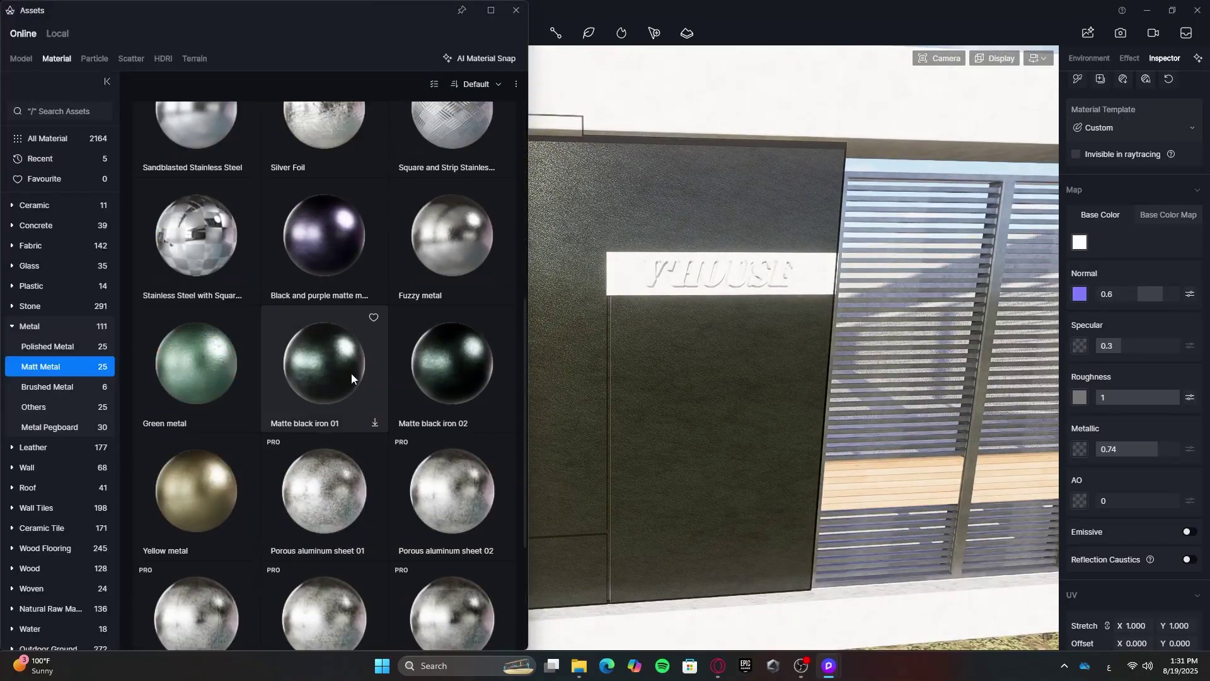
scroll(347, 365, "up", 5)
left_click(70, 386)
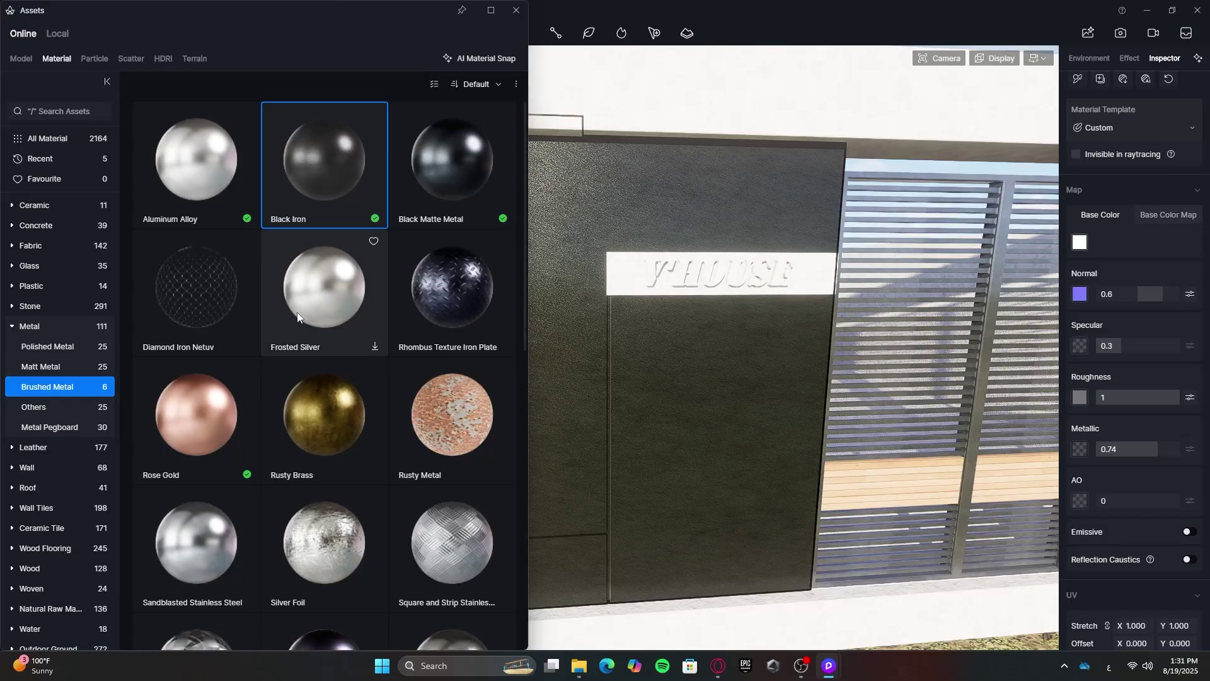
right_click_drag(623, 328, 619, 325)
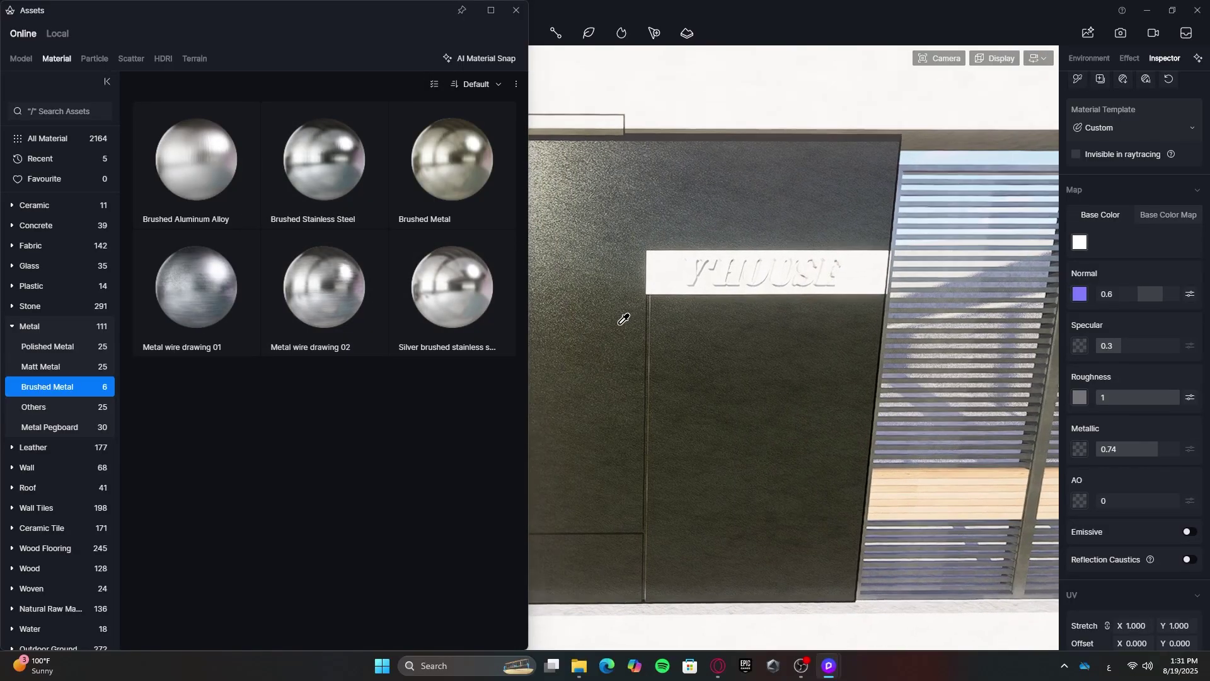
left_click(60, 406)
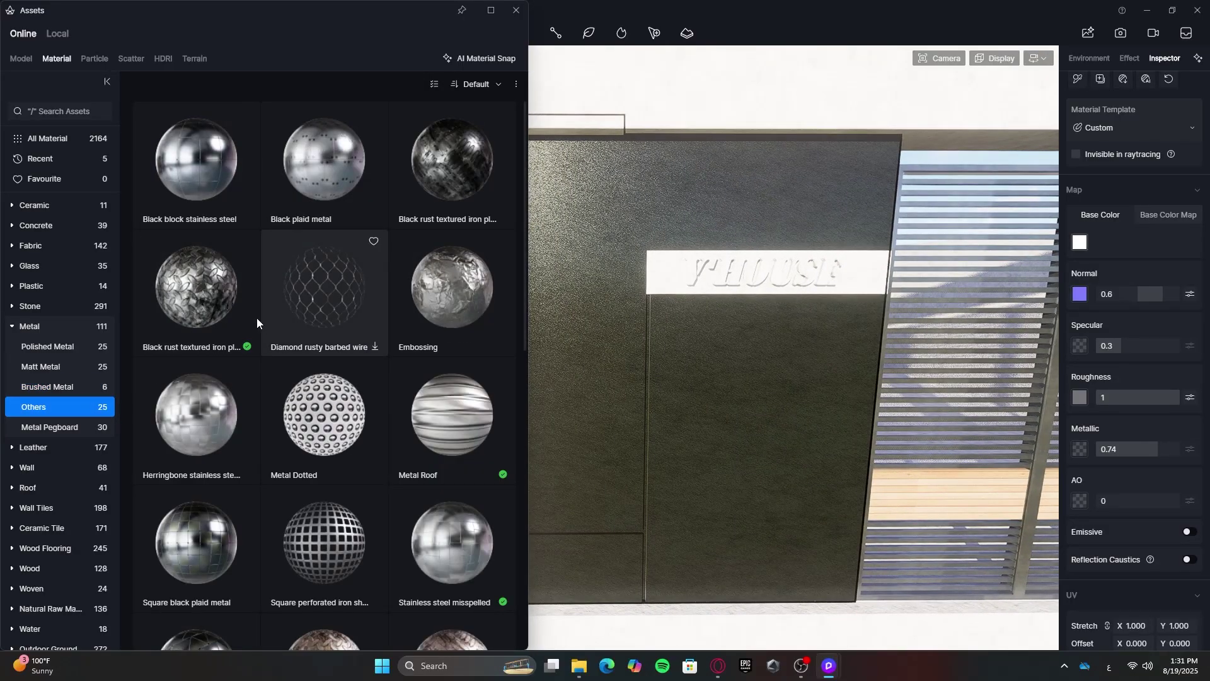
left_click(92, 427)
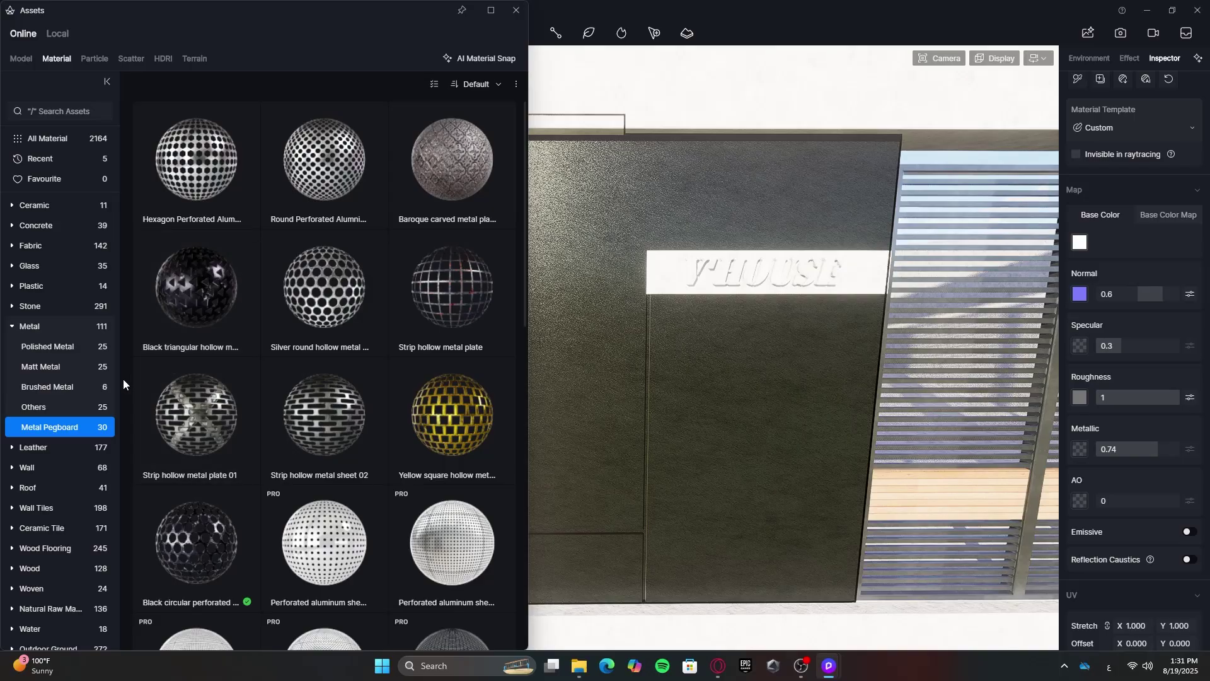
left_click(84, 346)
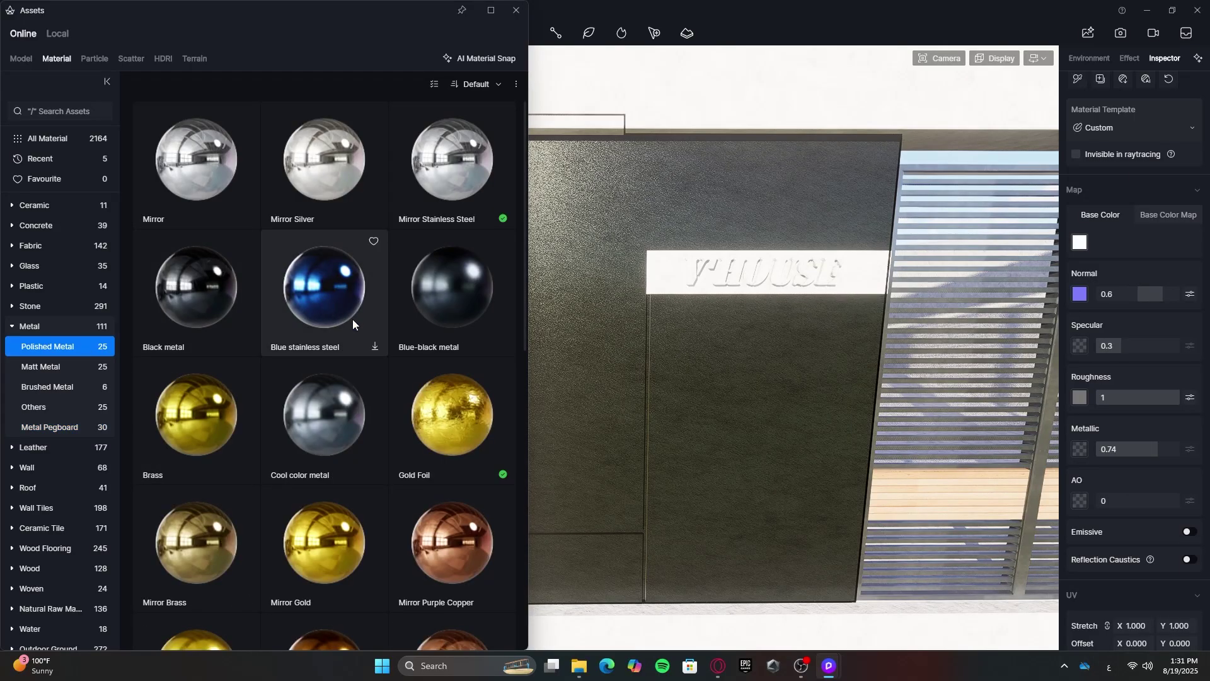
scroll(462, 313, "down", 5)
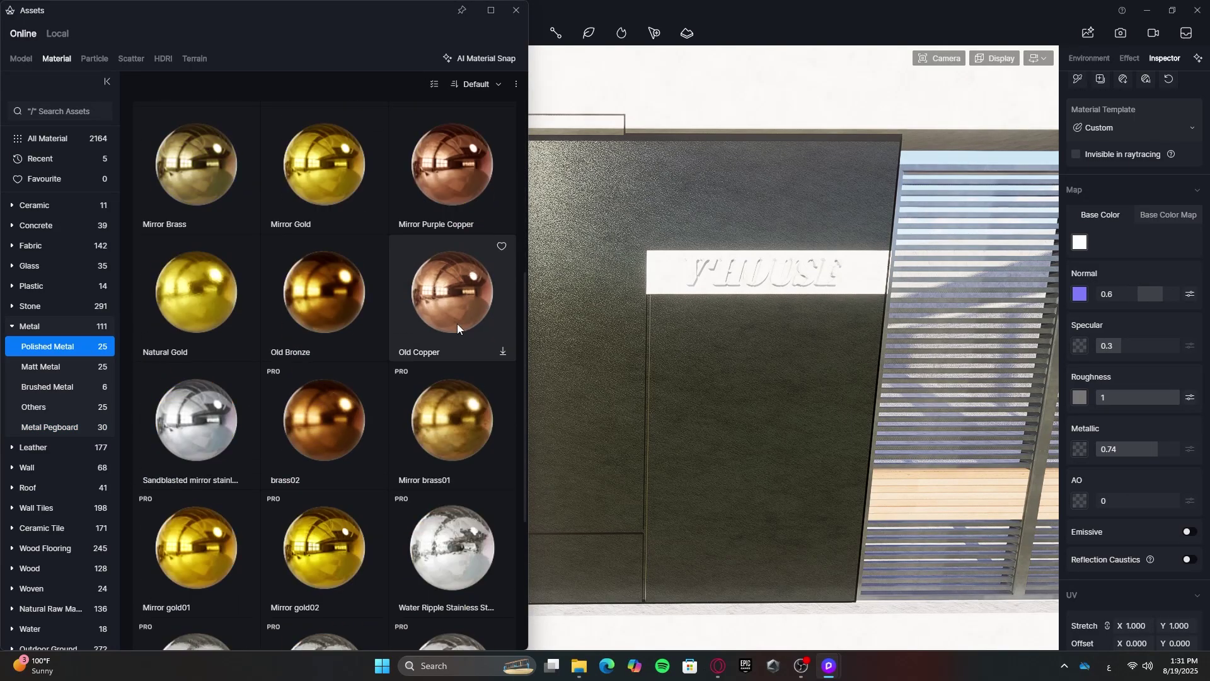
scroll(351, 352, "up", 5)
left_click(63, 365)
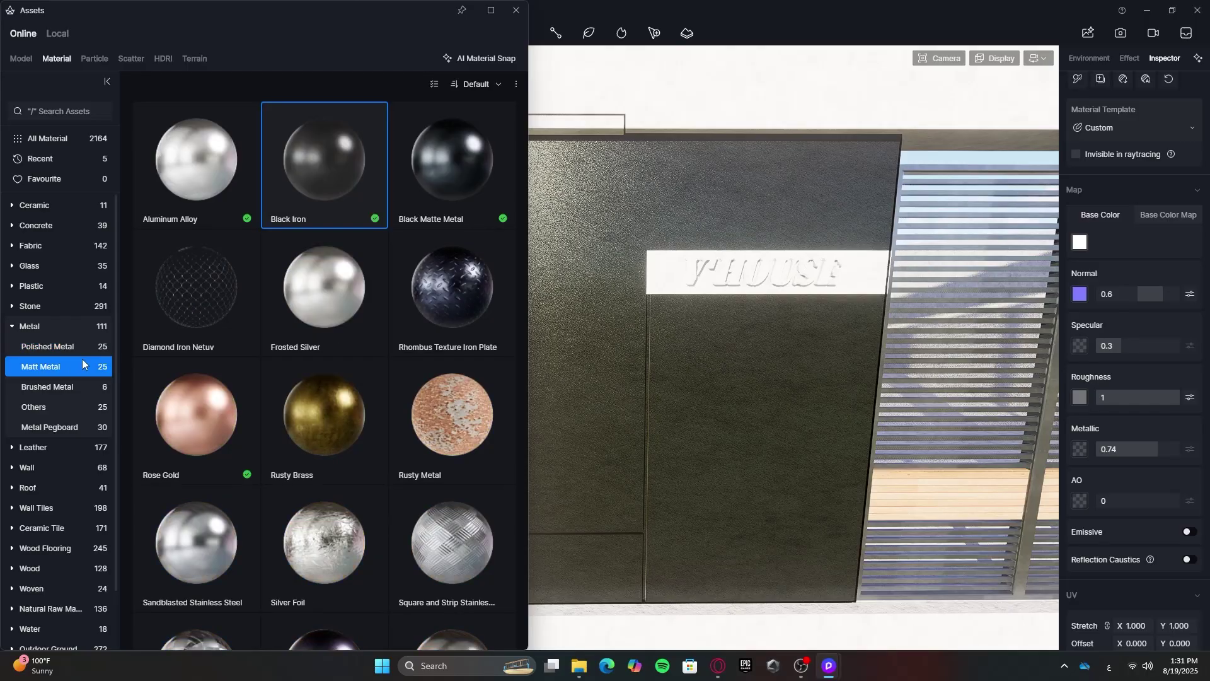
scroll(387, 285, "down", 10)
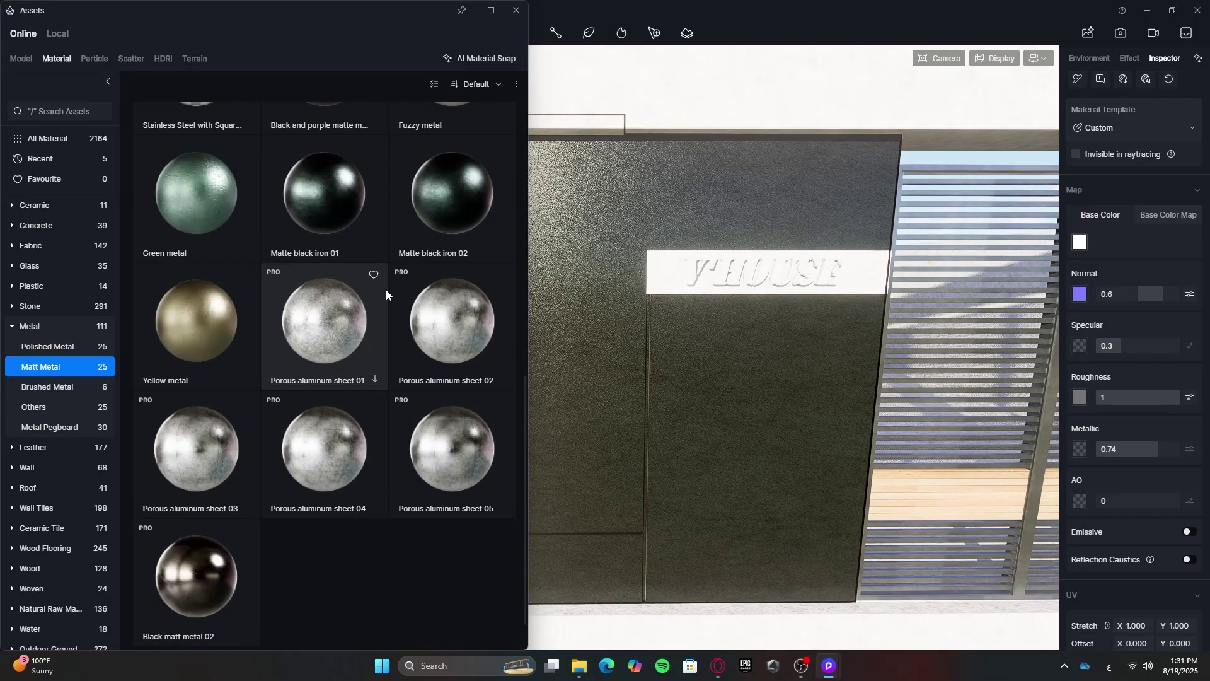
scroll(382, 286, "up", 10)
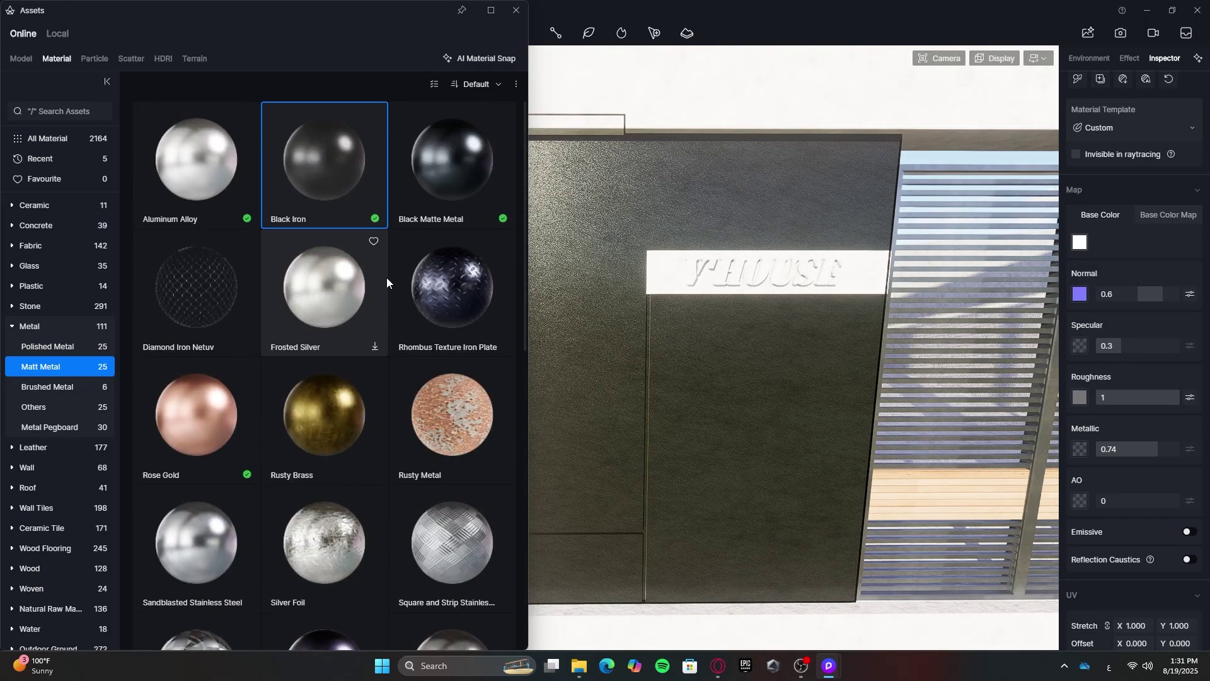
Apply the Tile floor 15 material from the Strip Wood flooring category to the gate's wood panels
key("a")
key("s")
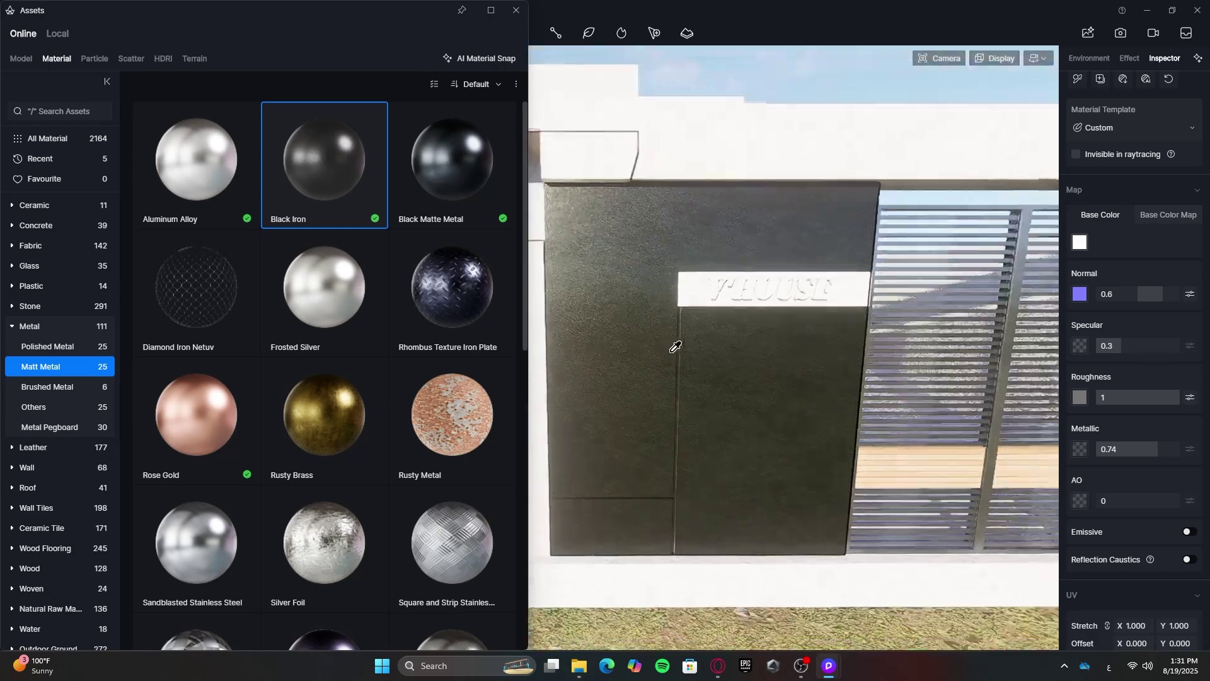
key("d")
key("s")
right_click_drag(675, 345, 588, 360)
key("w")
left_click(637, 349)
key("w")
key("a")
key("s")
key("s")
key("a")
key("w")
key("w")
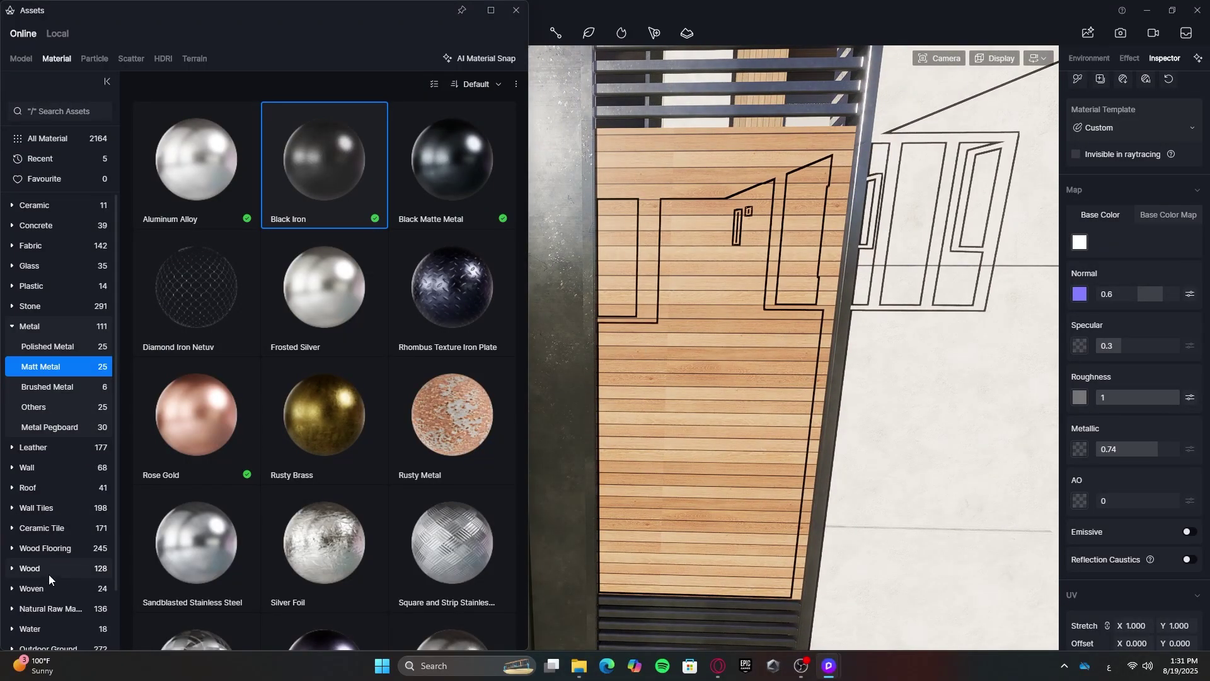
left_click(54, 550)
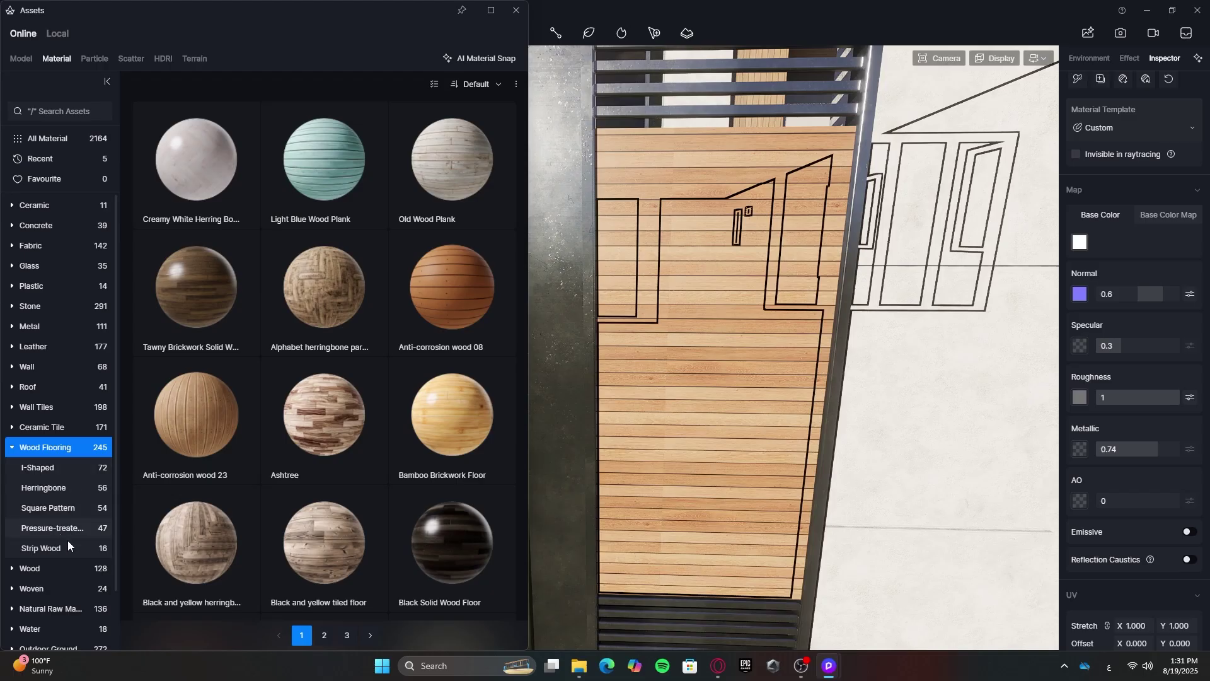
left_click(60, 545)
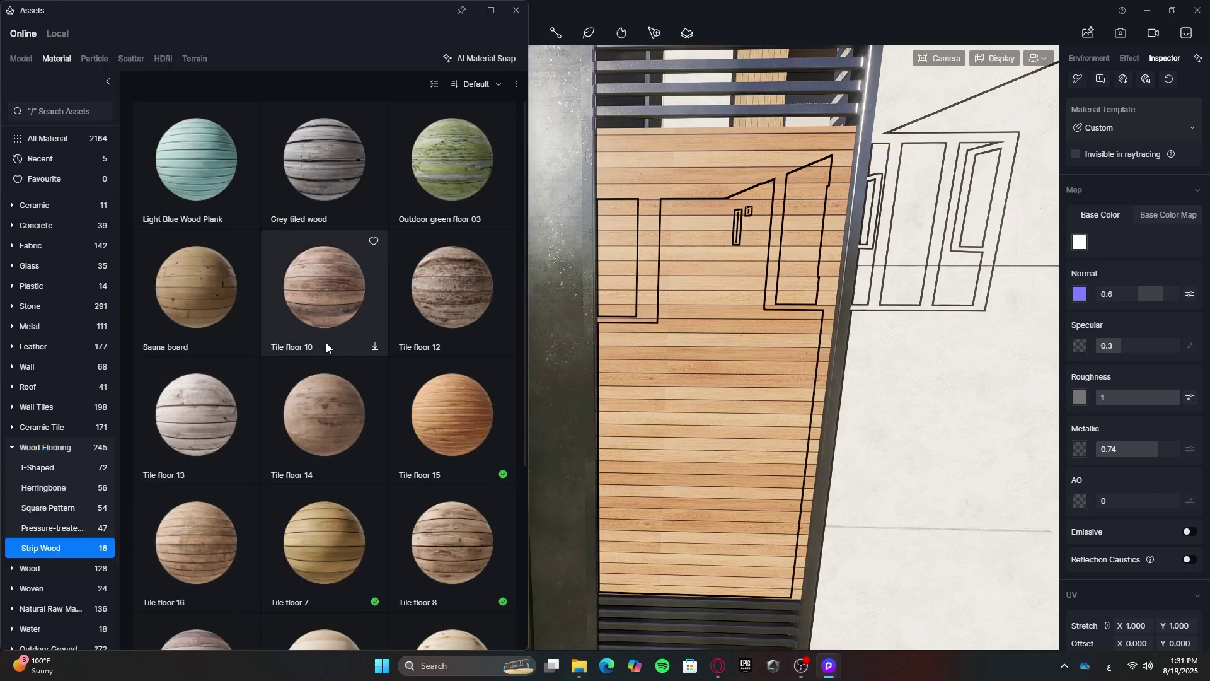
scroll(322, 343, "down", 2)
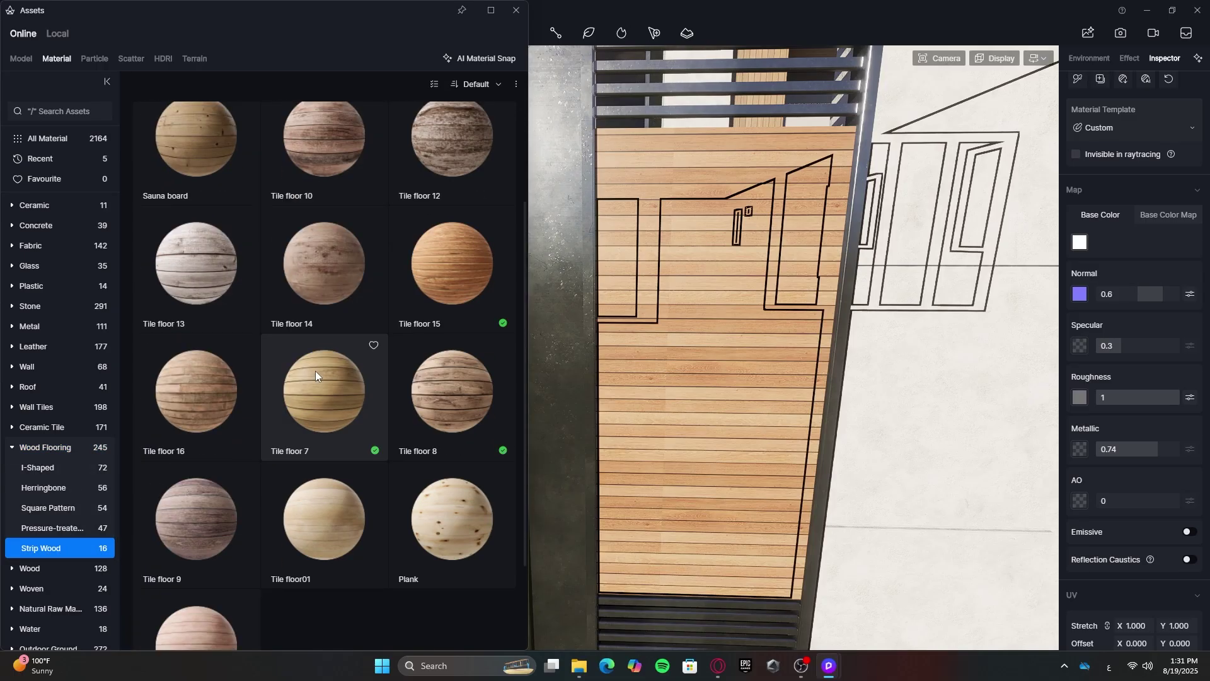
left_click(462, 265)
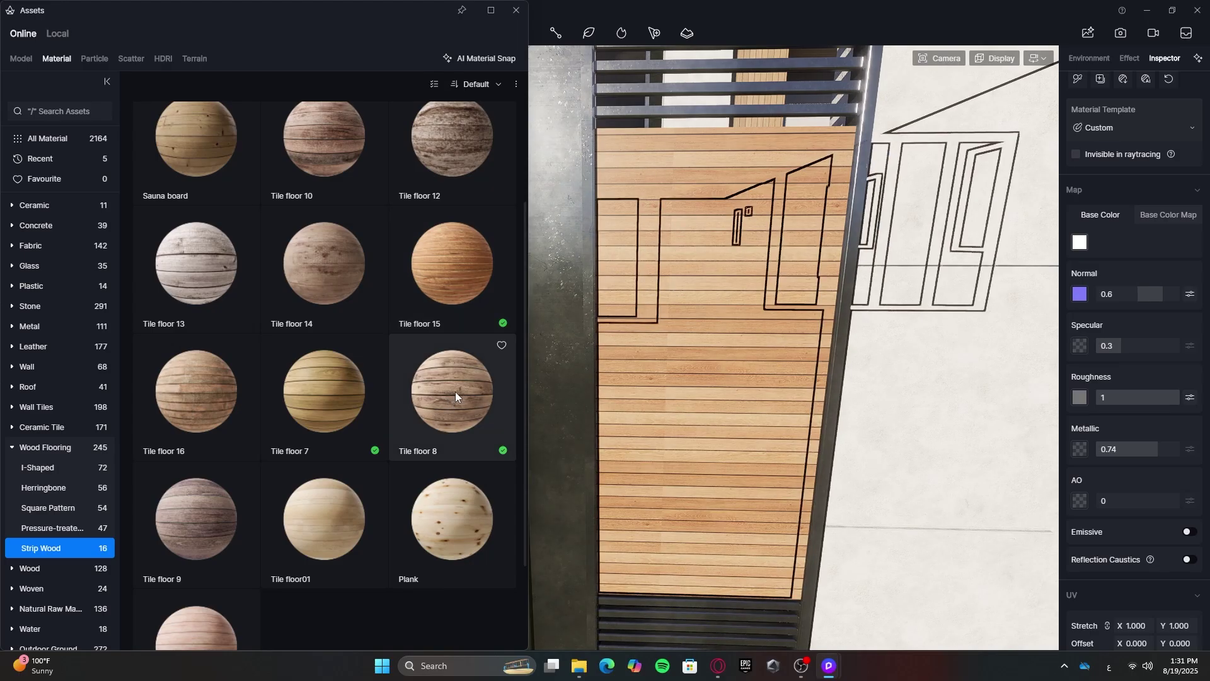
left_click(476, 266)
left_click(768, 408)
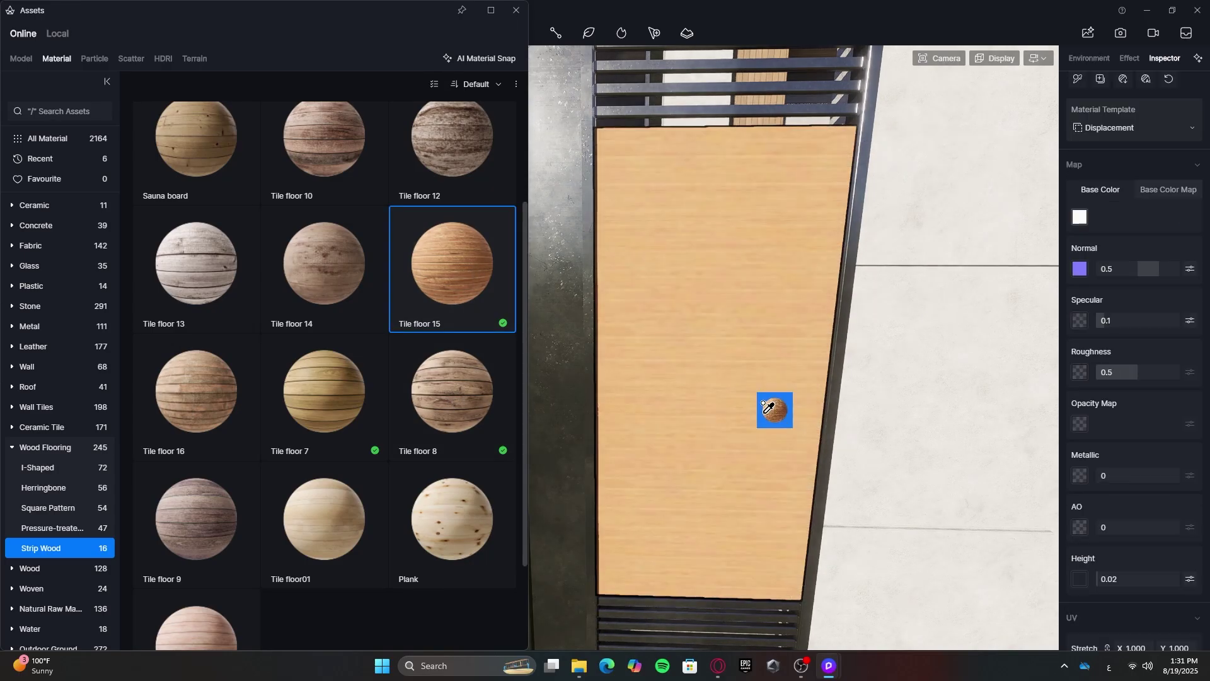
right_click_drag(770, 410, 779, 412)
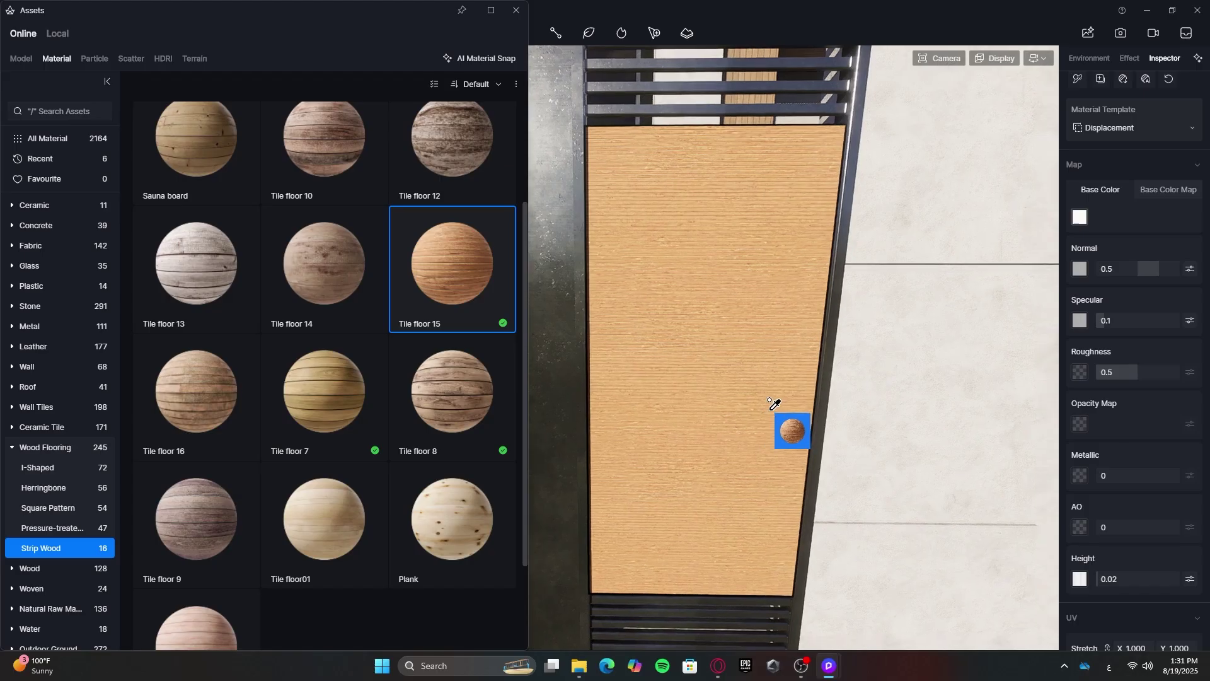
key("Escape")
Set the UV Stretch of the gate panels' Tile floor 15 material to 0.26 in X and Y
right_click_drag(740, 365, 750, 369)
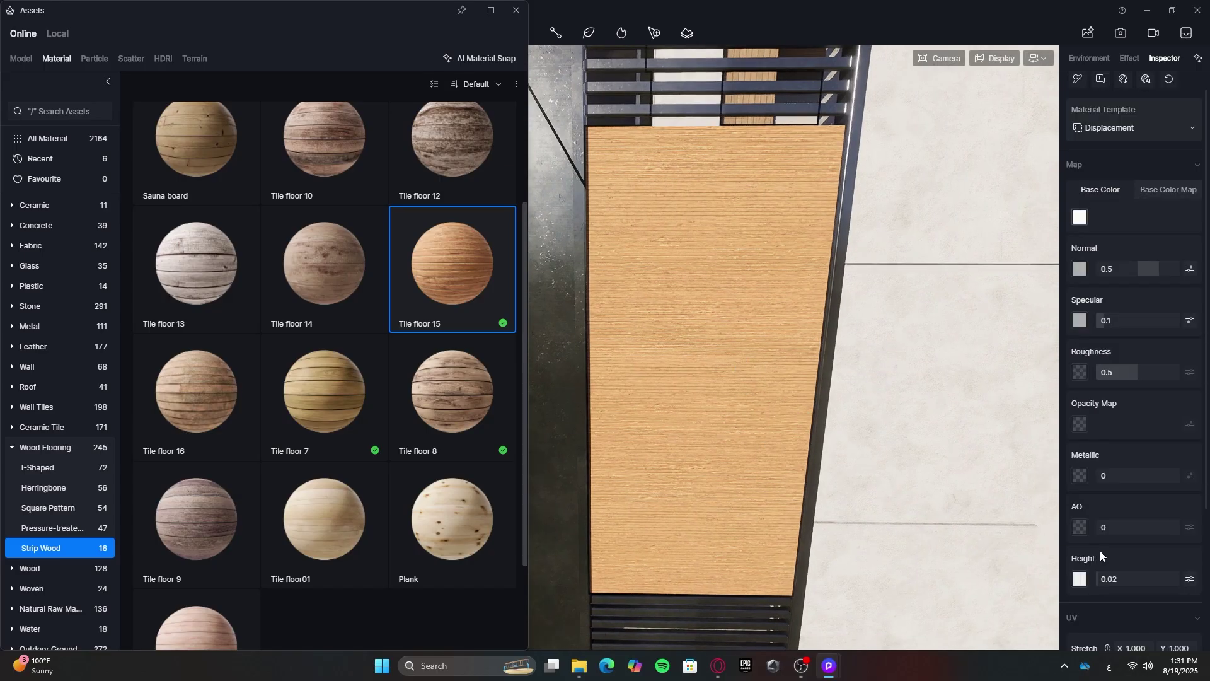
scroll(1101, 555, "down", 2)
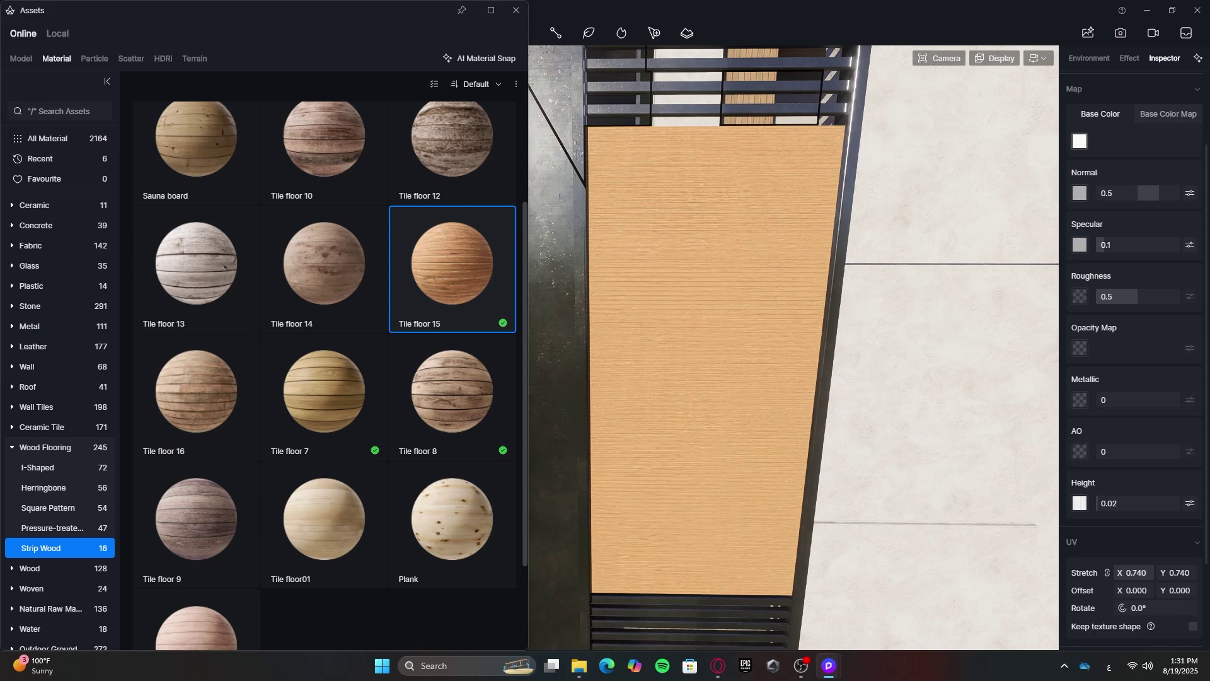
left_click_drag(1135, 573, 1084, 572)
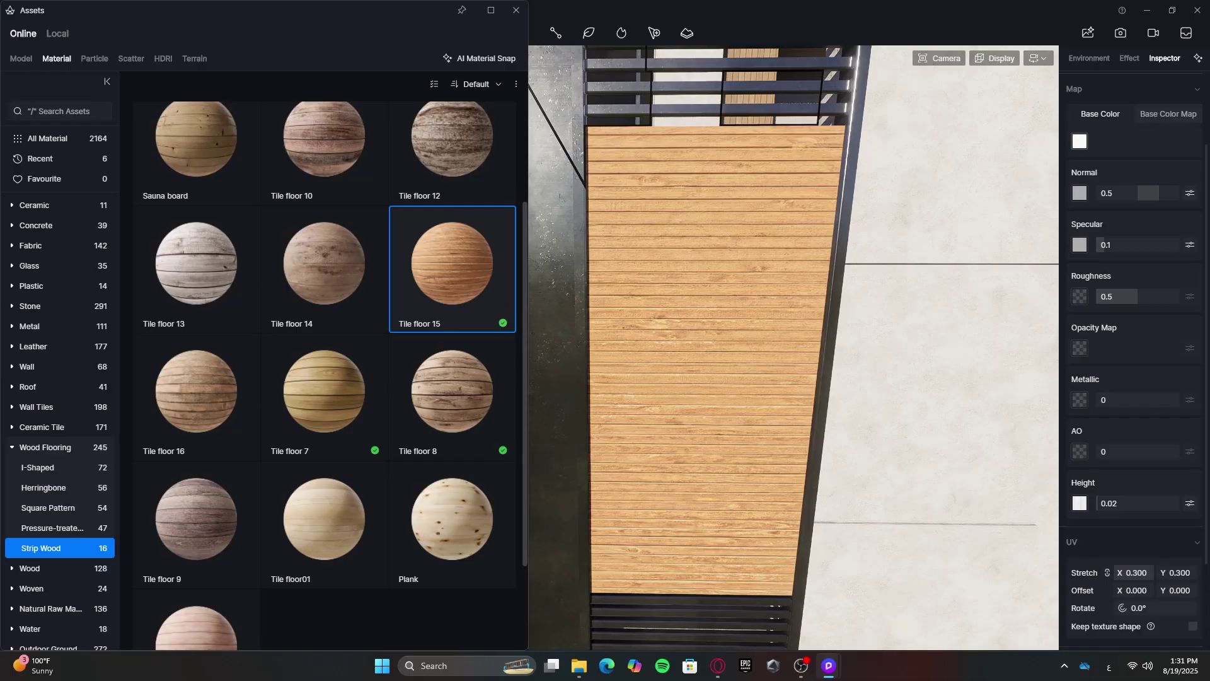
scroll(983, 527, "down", 4)
mouse_move(1014, 529)
right_mouse_down()
mouse_move(981, 526)
mouse_move(1020, 529)
right_mouse_up()
scroll(981, 527, "up", 4)
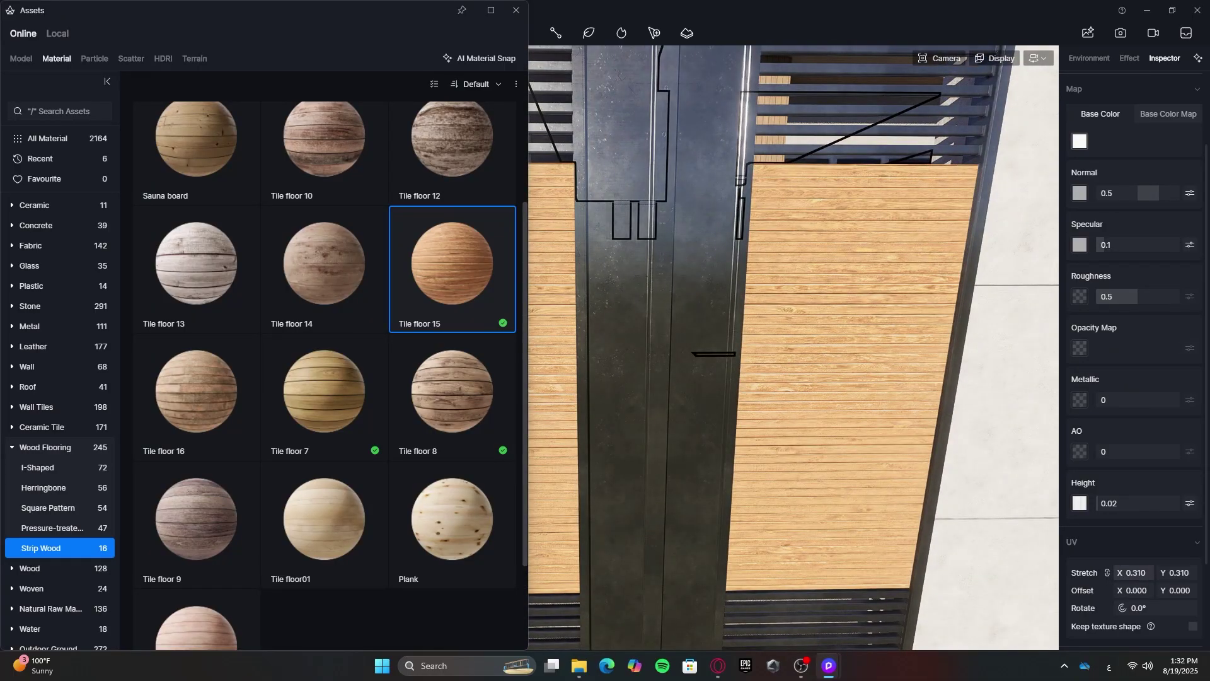
left_click_drag(1134, 572, 1124, 572)
scroll(1004, 542, "down", 6)
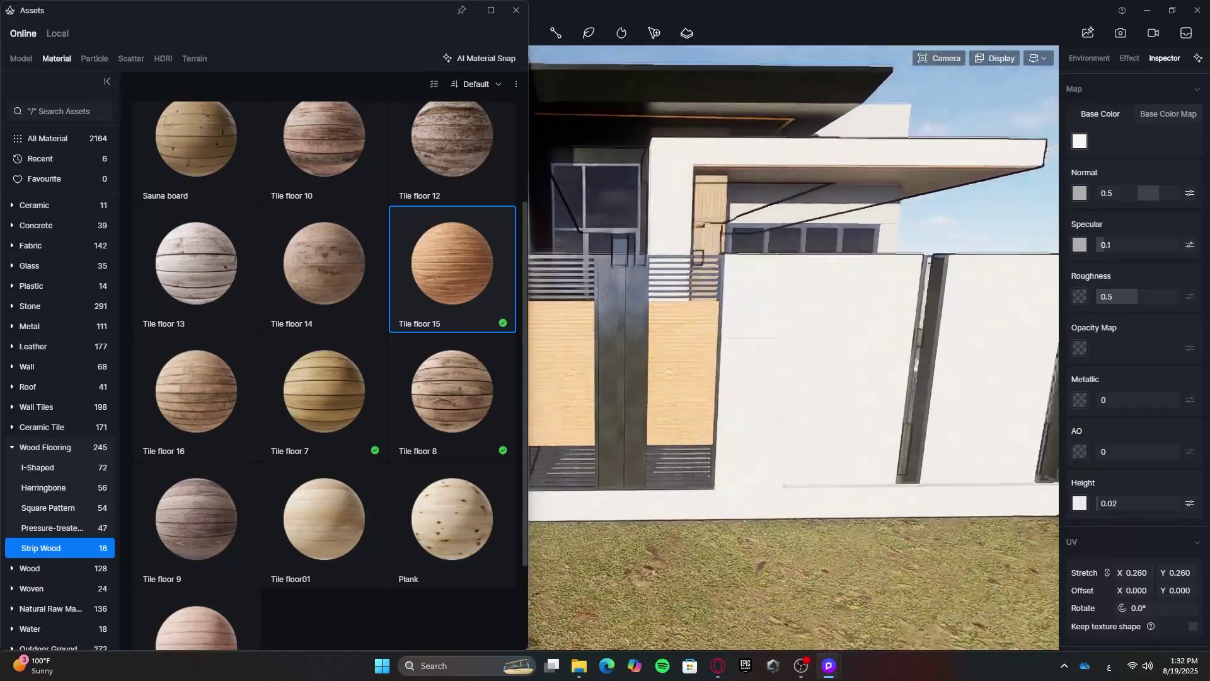
right_click_drag(1004, 542, 870, 505)
scroll(869, 505, "up", 3)
key("Escape")
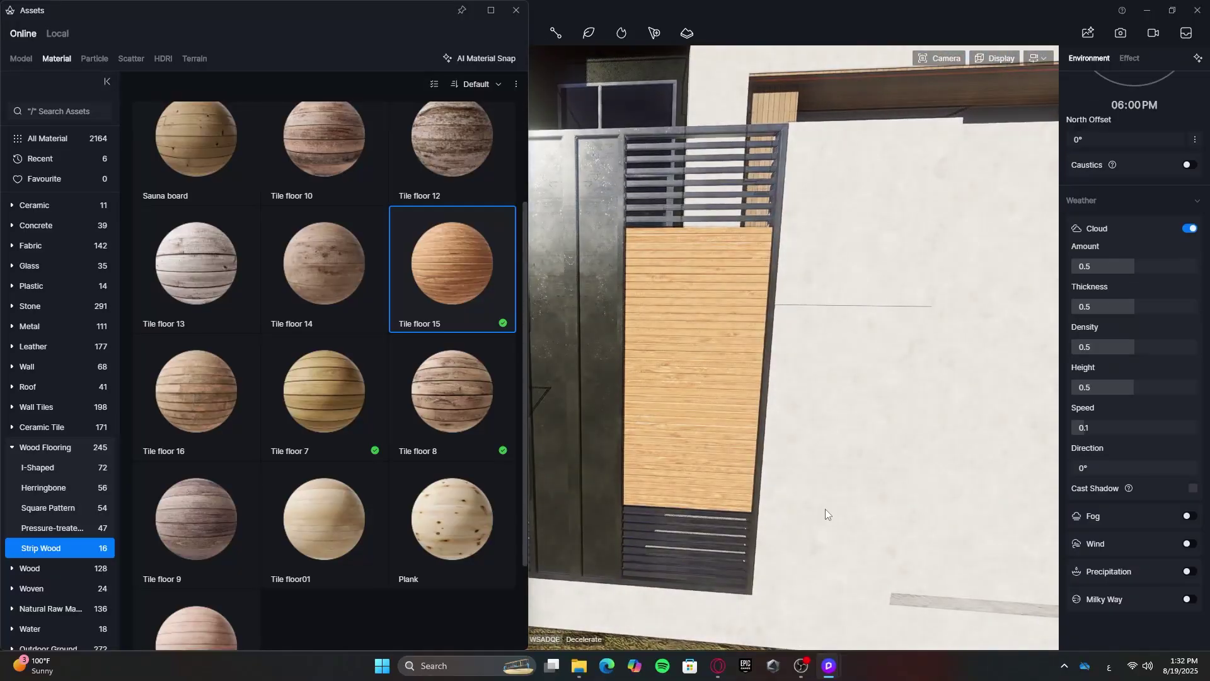
Examine the wood, metal and concrete finishes of the gate, boundary walls and house front from several viewpoints
scroll(825, 507, "down", 3)
key("Escape")
key("d")
right_click_drag(589, 436, 850, 373)
key("w")
key("s")
key("a")
key("w")
key("w")
key("e")
key("s")
key("q")
key("w")
key("w")
key("w")
key("w")
key("w")
right_click_drag(535, 403, 718, 363)
key("w")
right_click_drag(782, 157, 697, 190)
key("s")
key("w")
key("a")
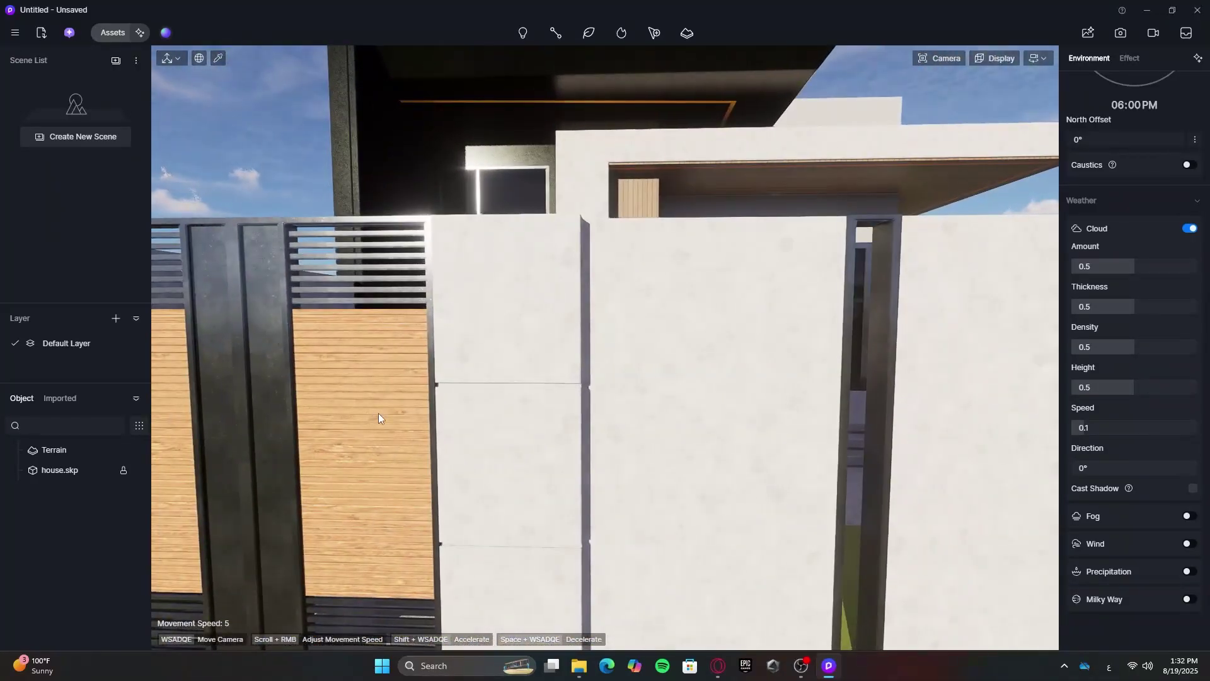
Pick up the gate panels' wood material and apply it to the wood cladding beside the house's glazed doors
left_click(378, 408)
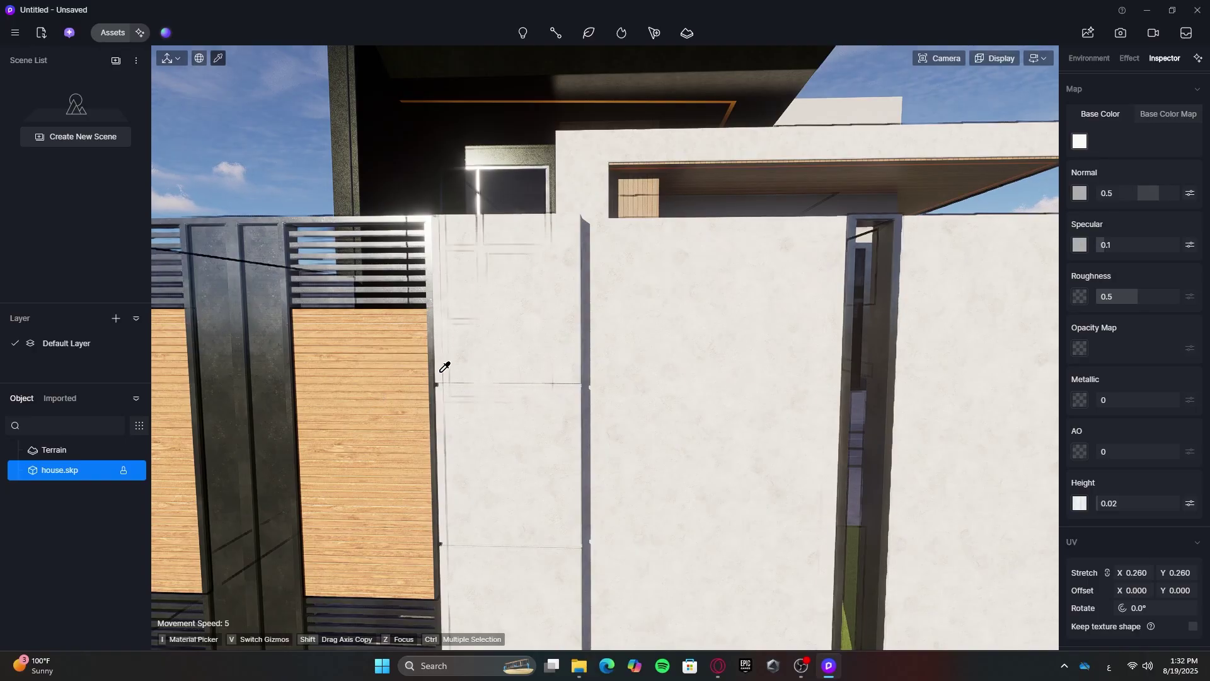
key("w")
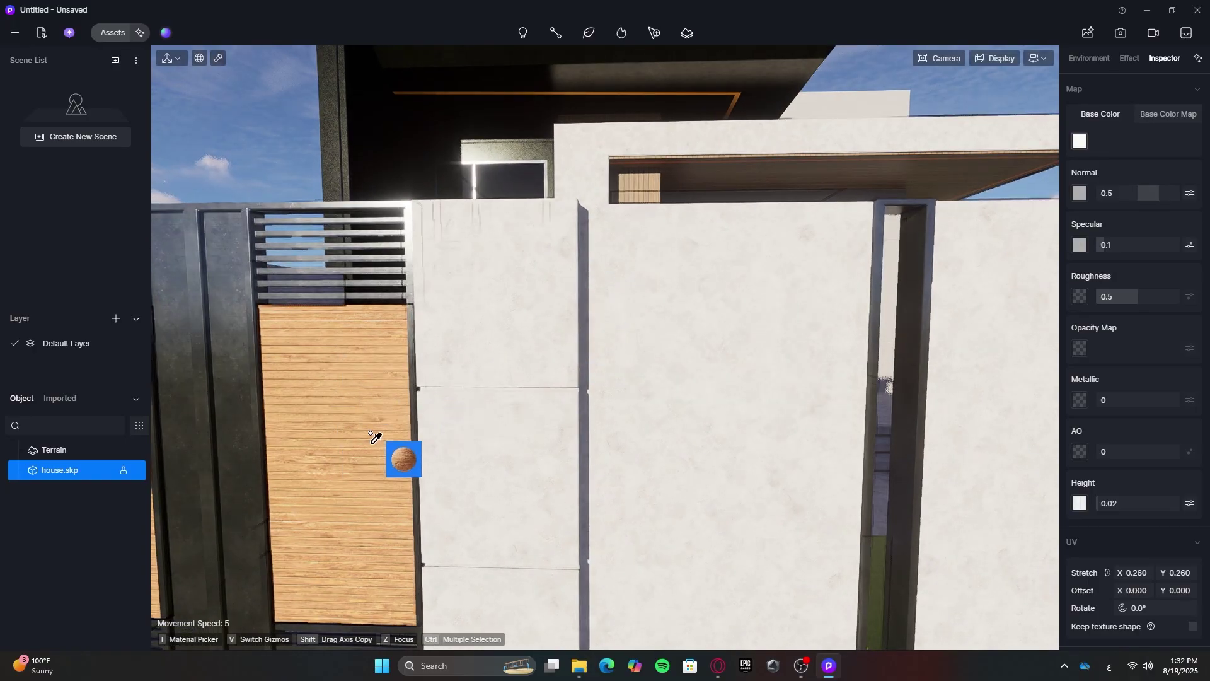
key("Escape")
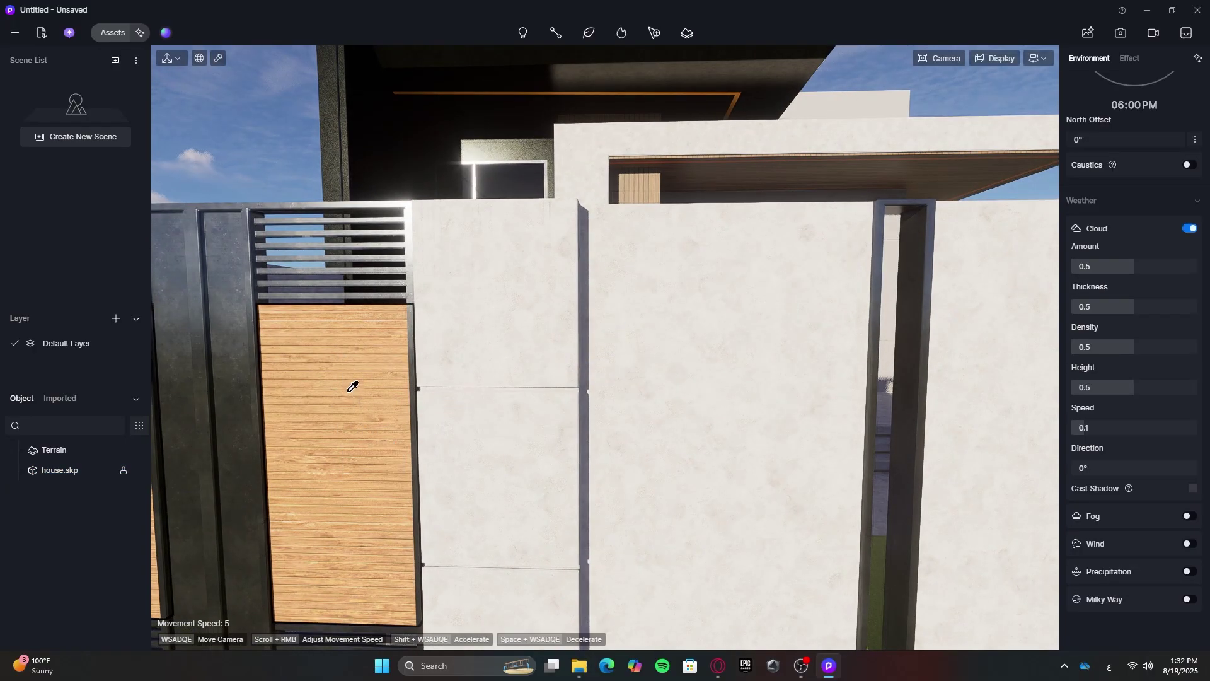
left_click(354, 380)
key("Escape")
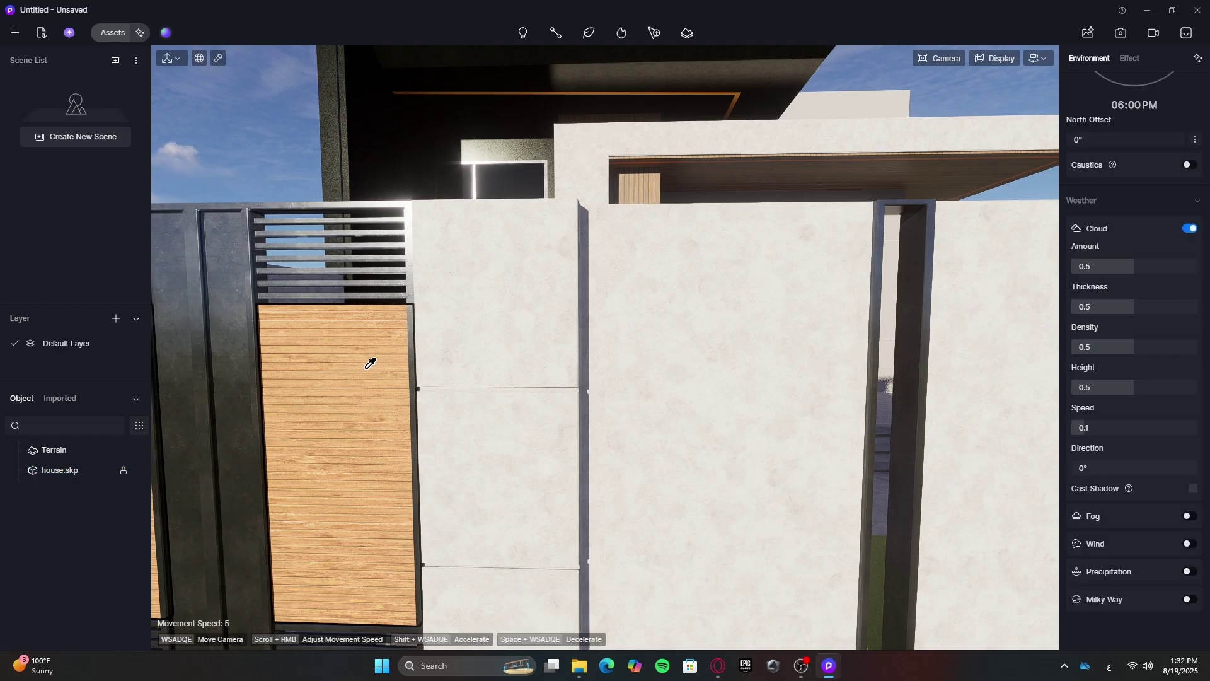
left_click(348, 366)
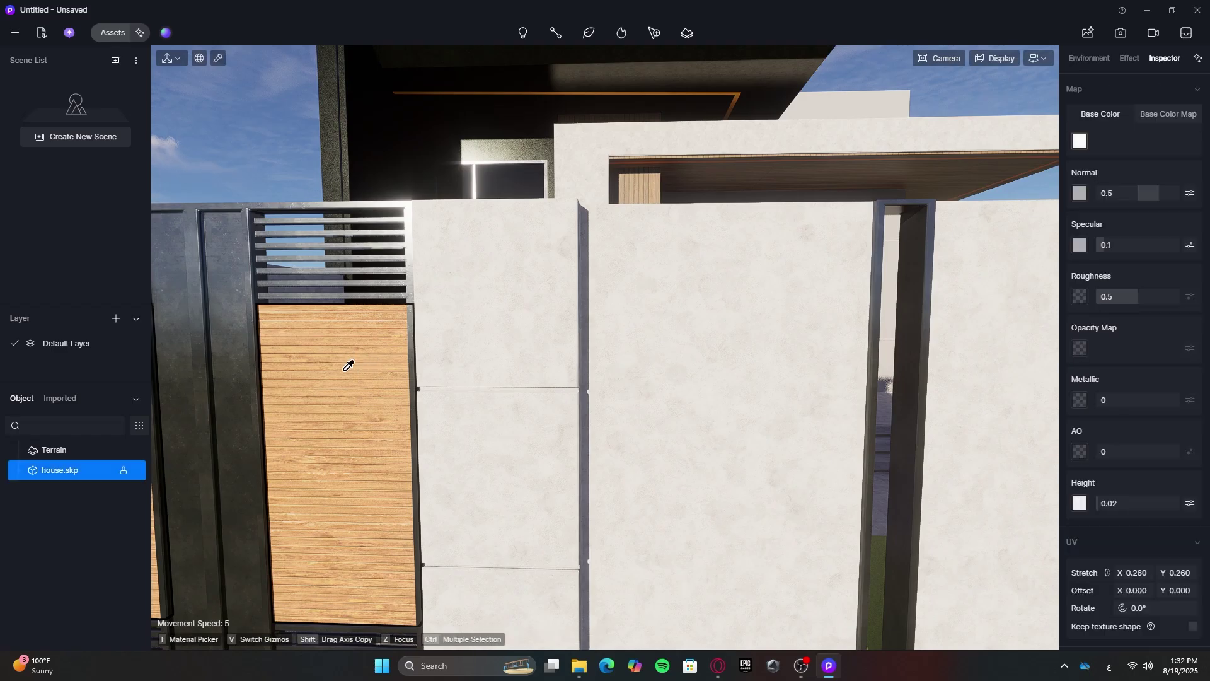
key("w")
right_click_drag(502, 335, 572, 252)
left_click(583, 240)
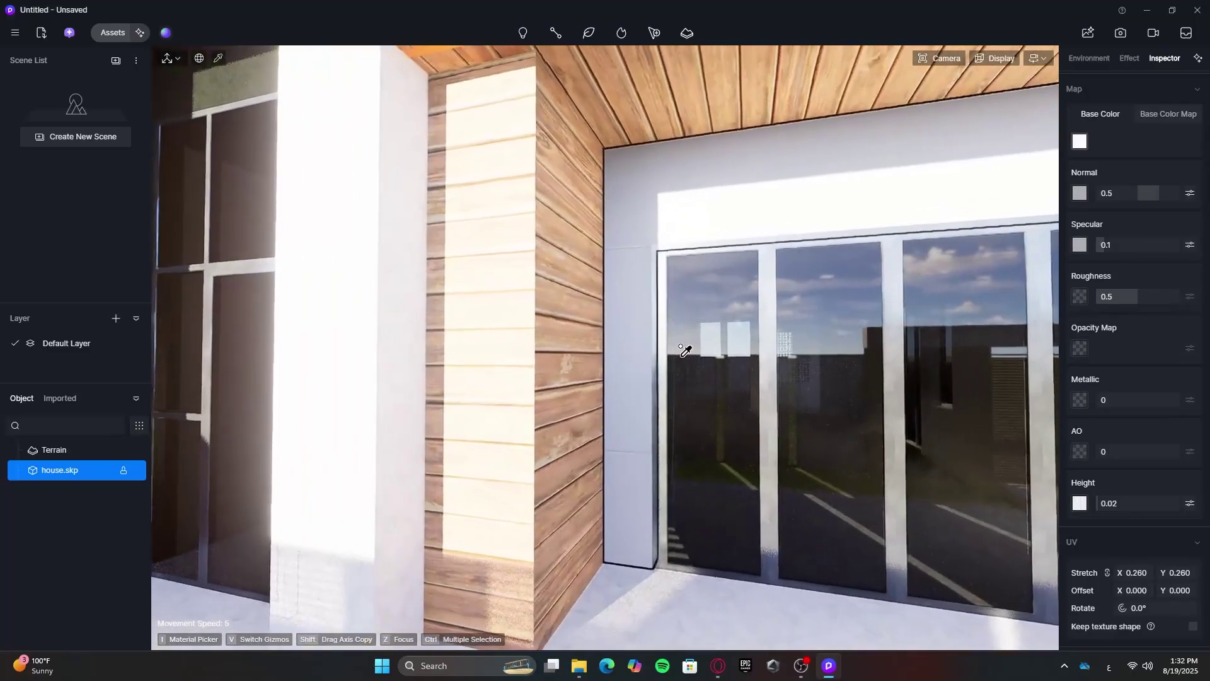
key("Escape")
left_click(619, 357)
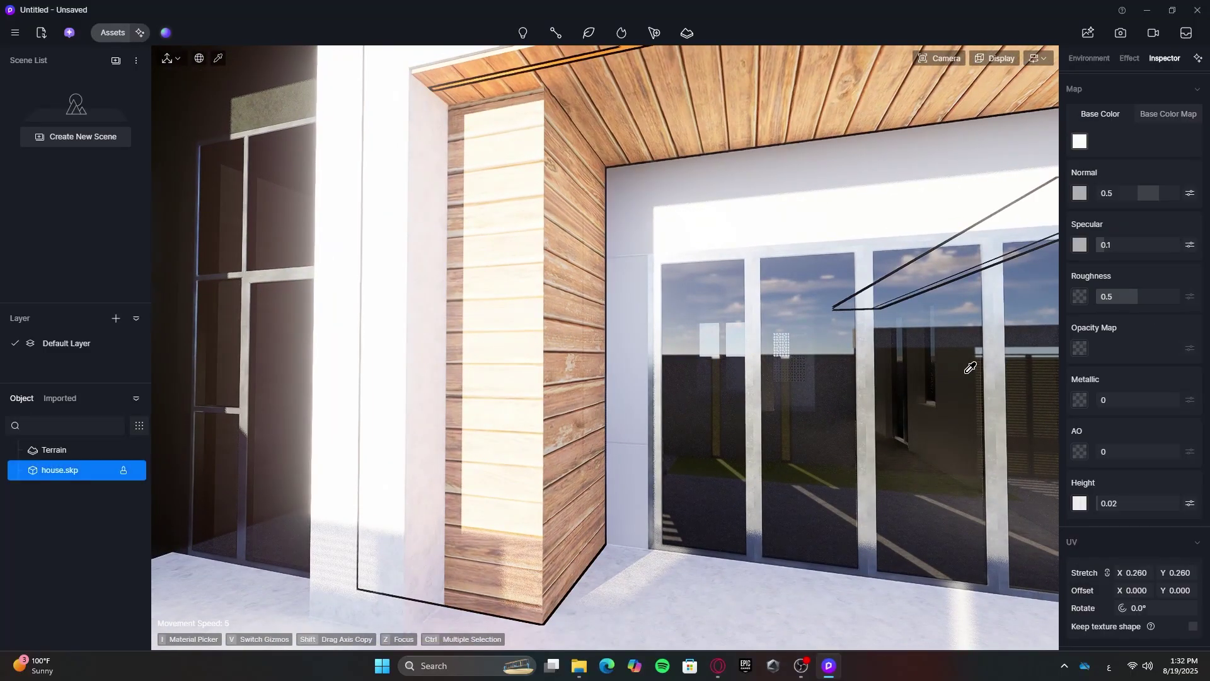
Rotate the wood cladding's texture 90° and set its UV Stretch to 0.58 in X and Y
left_click(1150, 606)
type("90")
key("Return")
key("d")
right_click_drag(694, 408, 656, 410)
left_click_drag(1138, 572, 1145, 573)
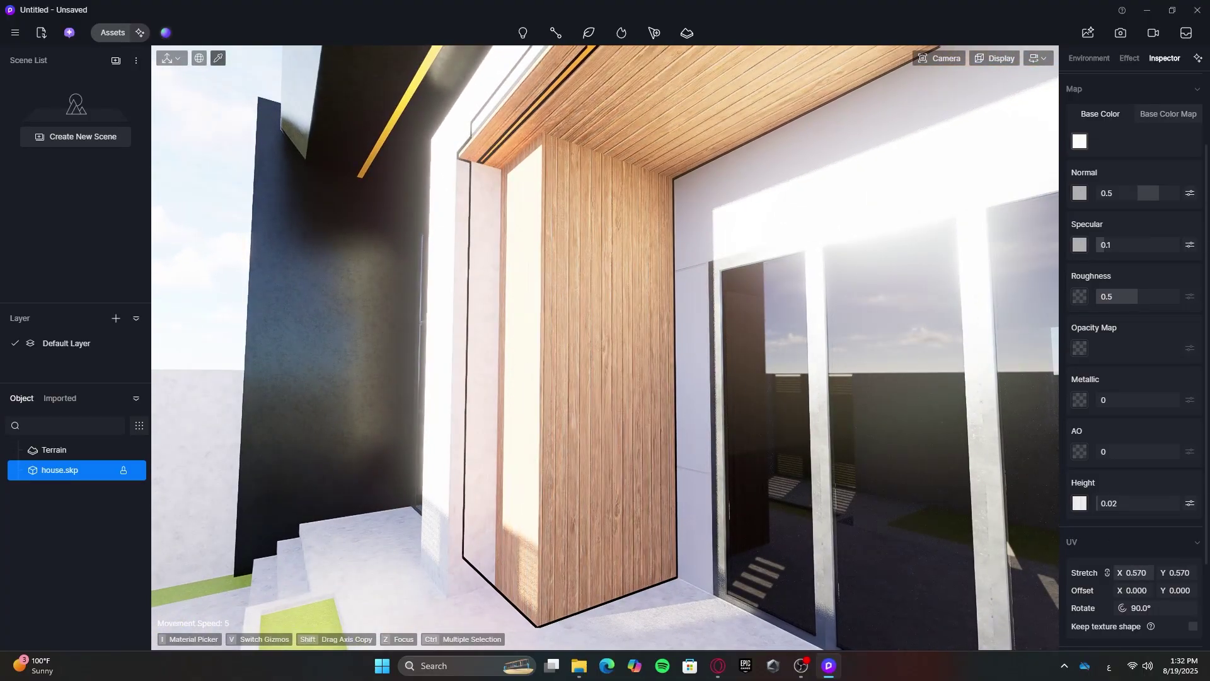
key("s")
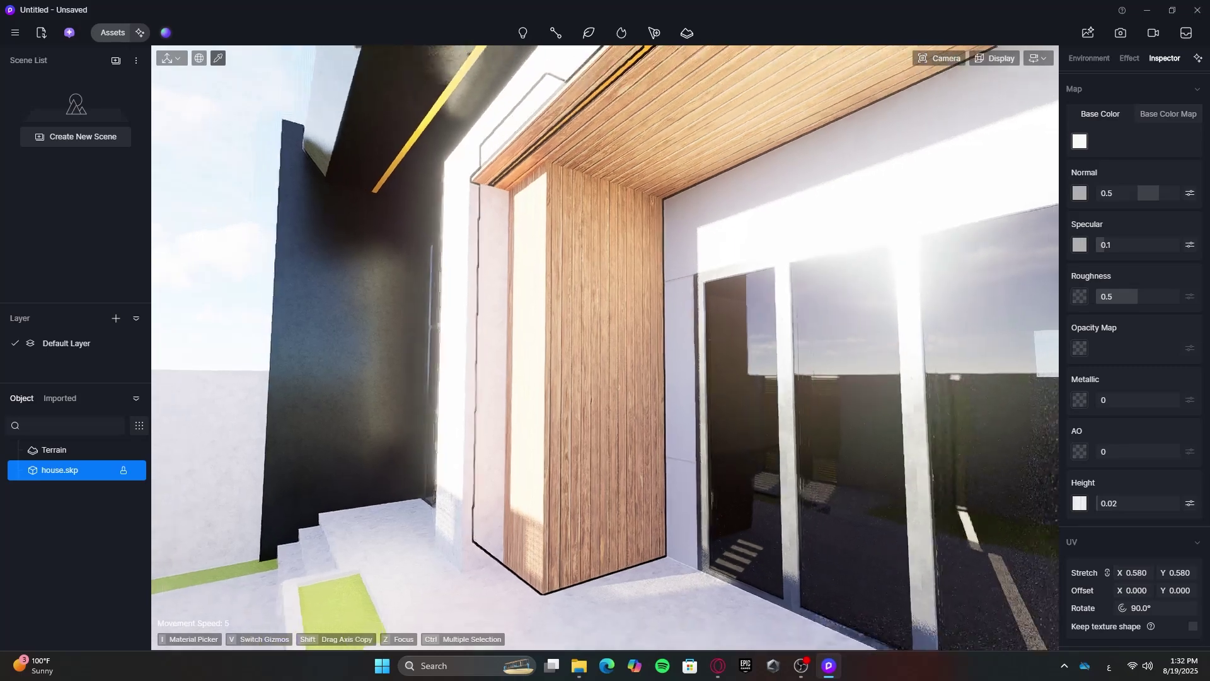
right_click_drag(725, 542, 850, 508)
key("Escape")
Sample the gate's wood material and examine the wood panels between its black metal louvres
key("w")
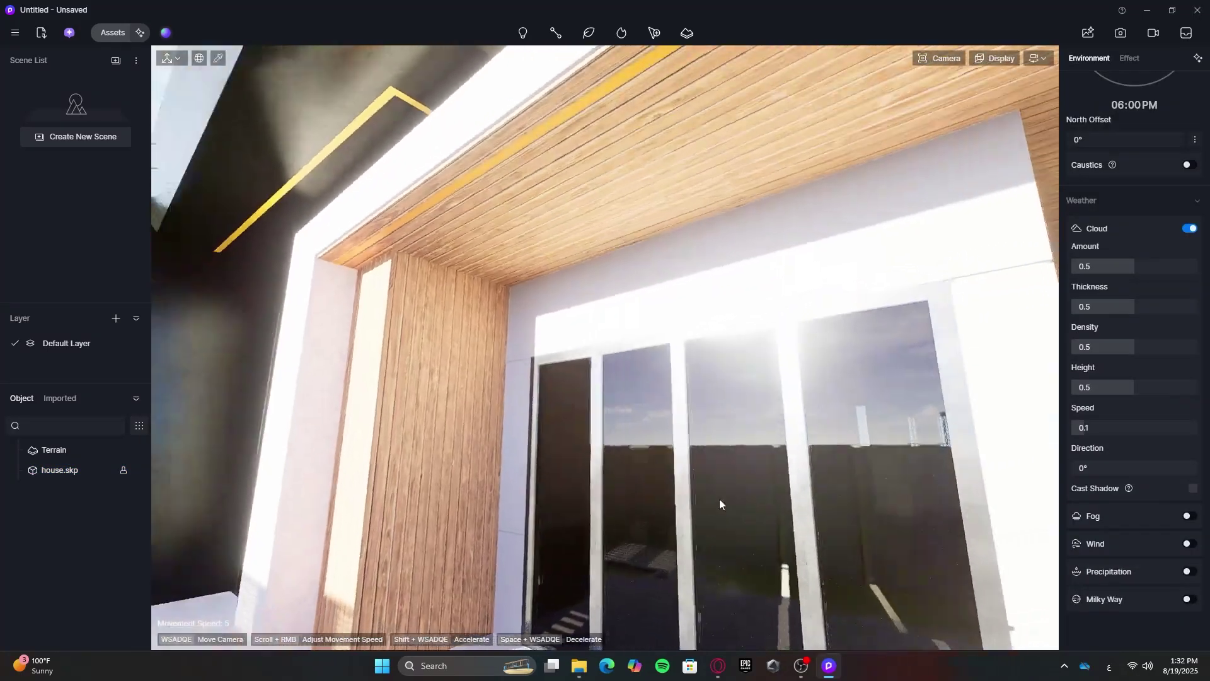
right_click_drag(720, 498, 621, 466)
key("s")
mouse_move(735, 453)
right_mouse_down()
mouse_move(529, 495)
mouse_move(741, 444)
mouse_move(721, 460)
mouse_move(715, 451)
right_mouse_up()
key("w")
key("q")
key("w")
right_click_drag(572, 392, 713, 340)
key("s")
key("w")
right_click_drag(303, 353, 466, 355)
key("i")
left_click(651, 359)
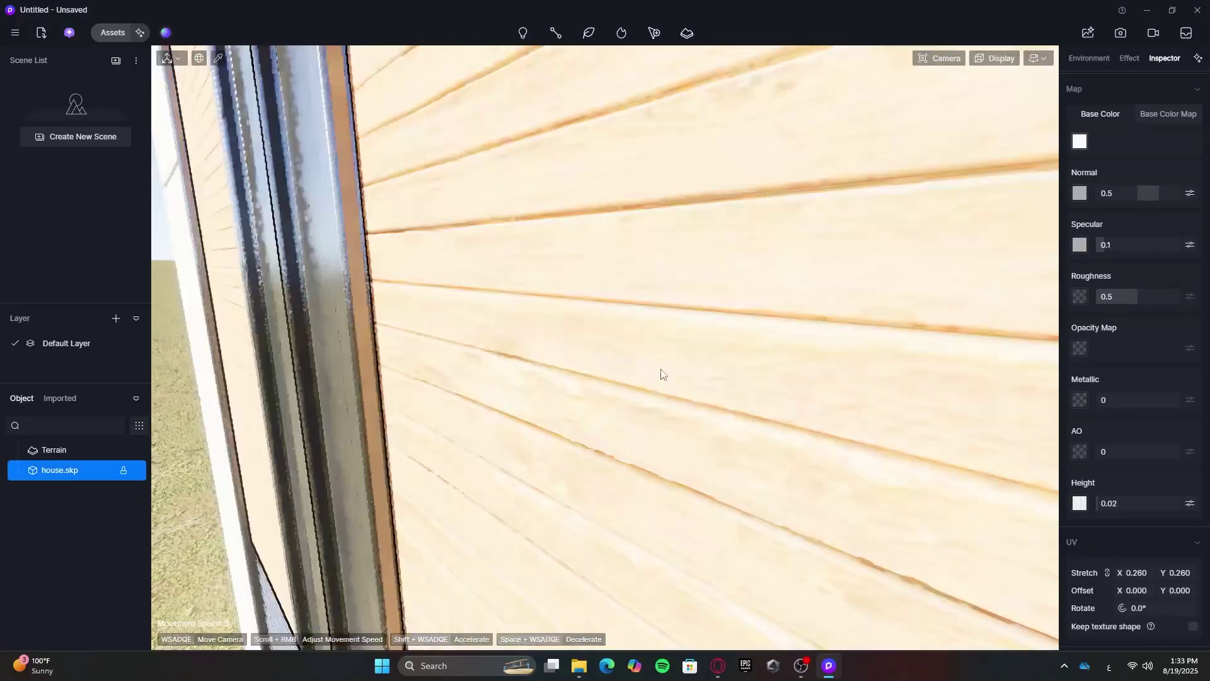
scroll(659, 376, "down", 5)
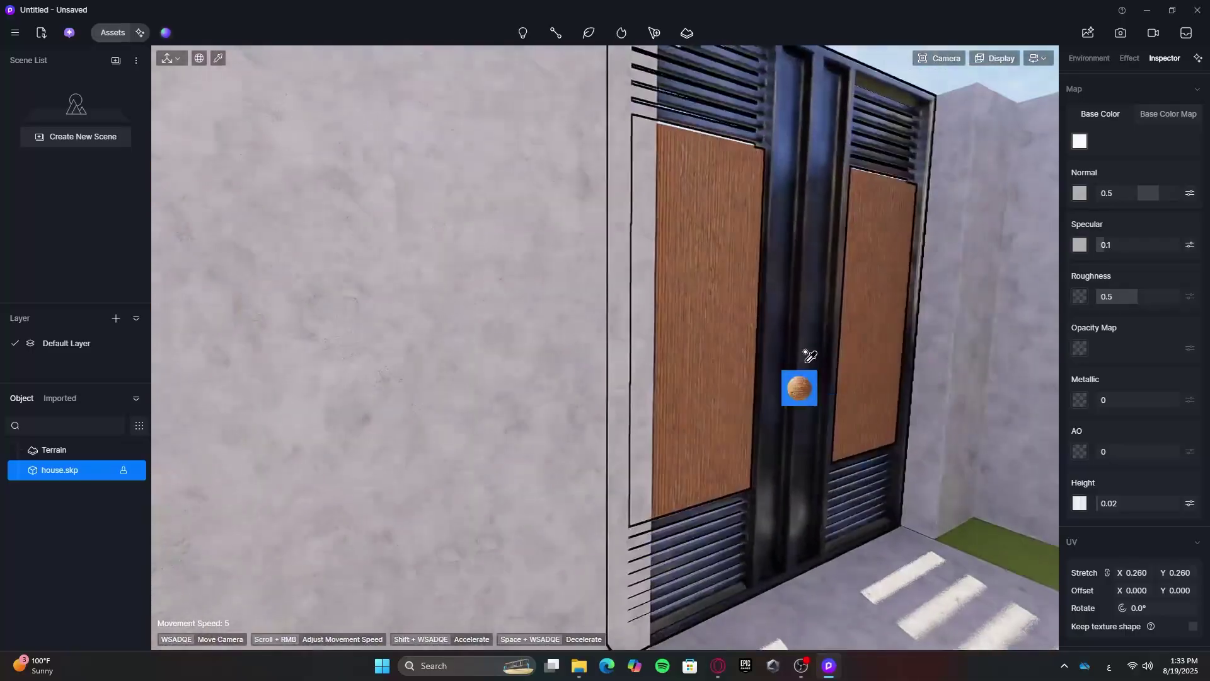
scroll(863, 378, "up", 4)
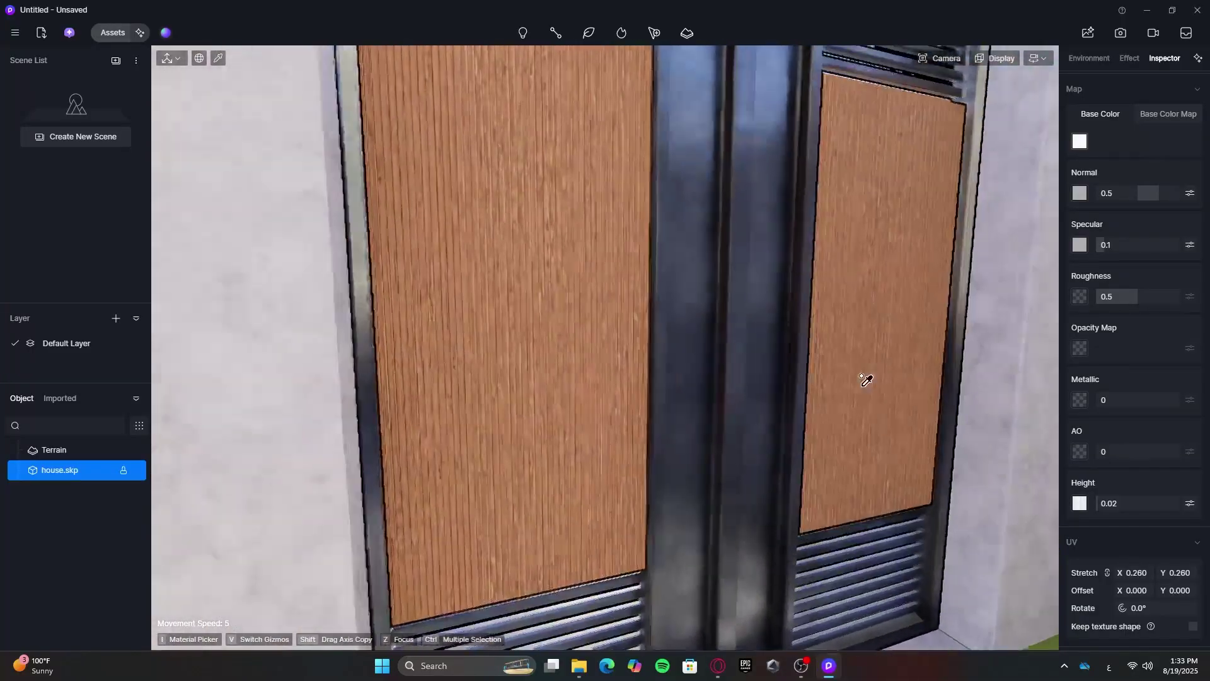
key("Escape")
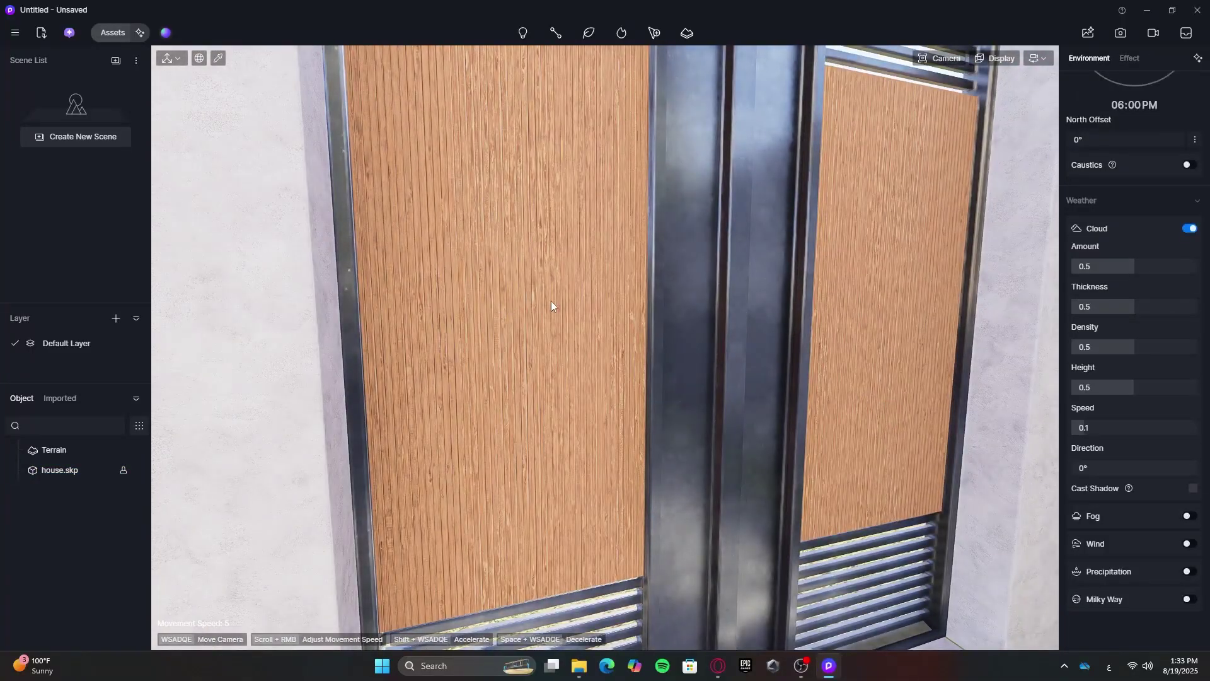
scroll(675, 342, "down", 3)
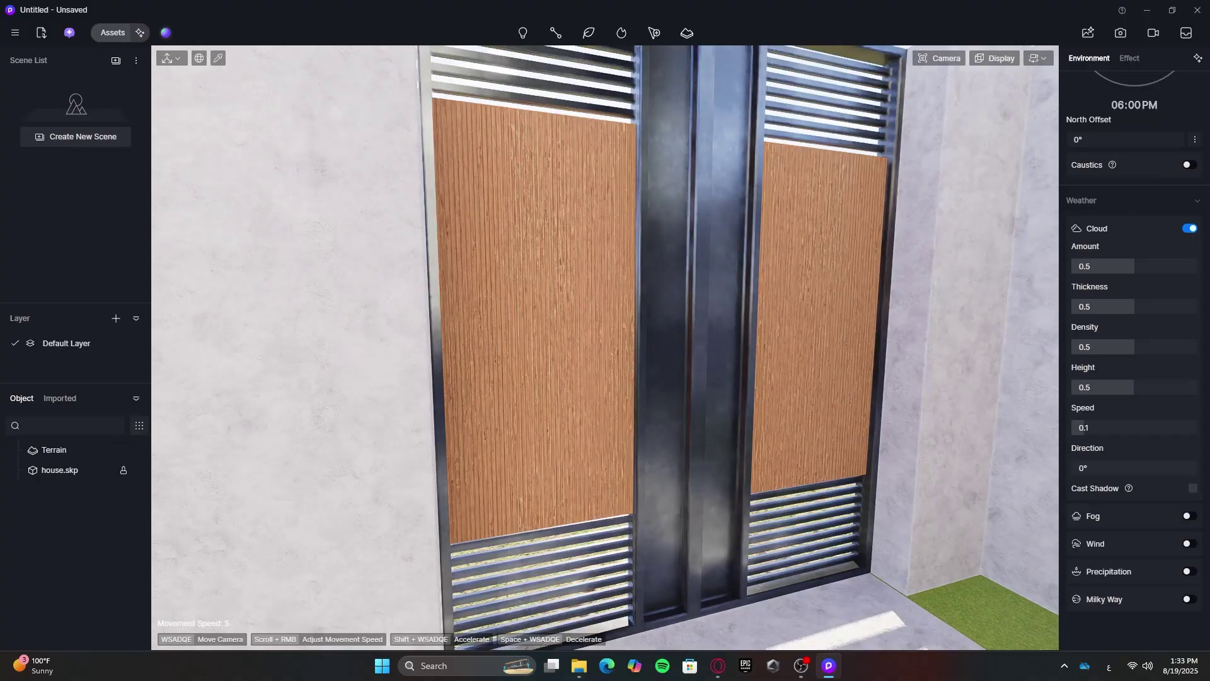
Examine the house front, entrance steps, wood cladding and long side wall while moving back from the gate
key("s")
right_click_drag(721, 379, 641, 317)
key("s")
key("d")
key("d")
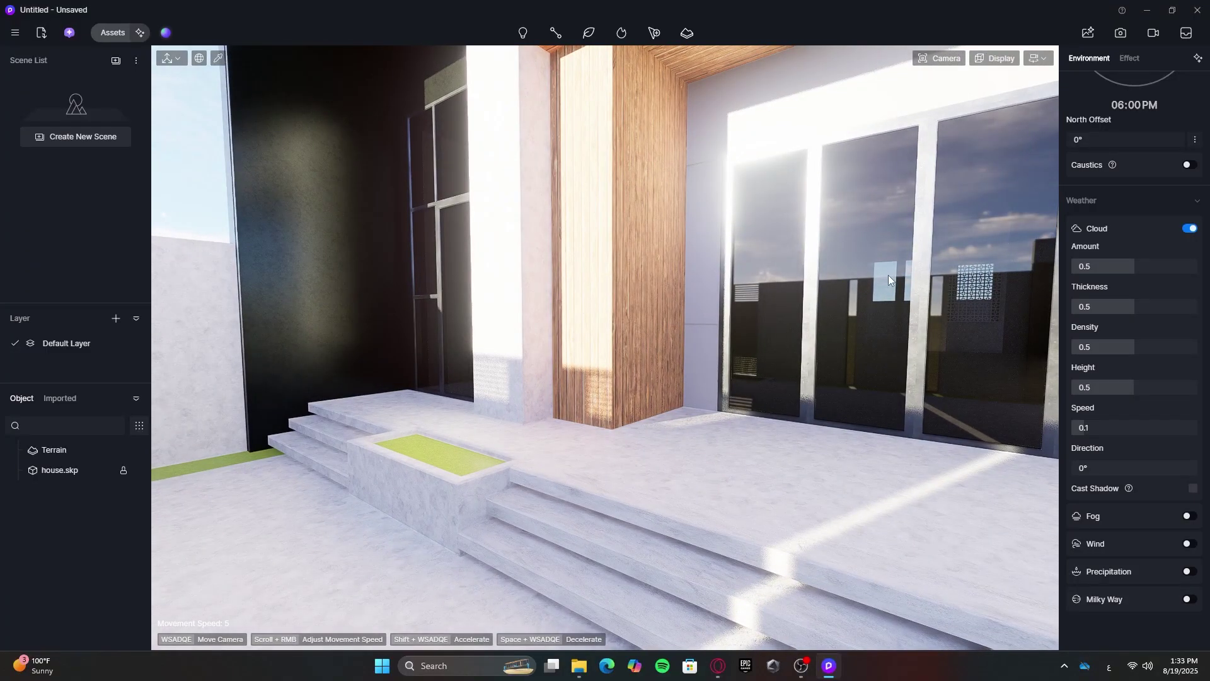
key("s")
key("d")
right_click_drag(780, 397, 781, 384)
key("w")
key("w")
Try the White Rough Concrete material from the Concrete category on the house's long side wall
key("i")
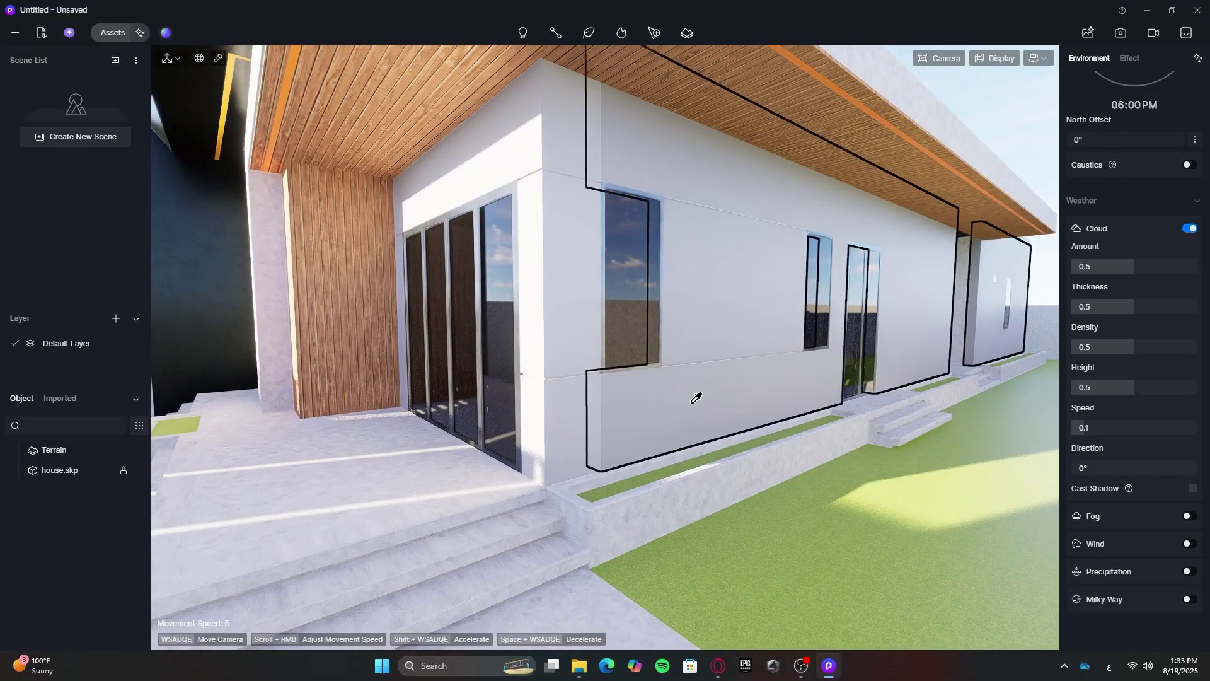
key("w")
key("a")
key("m")
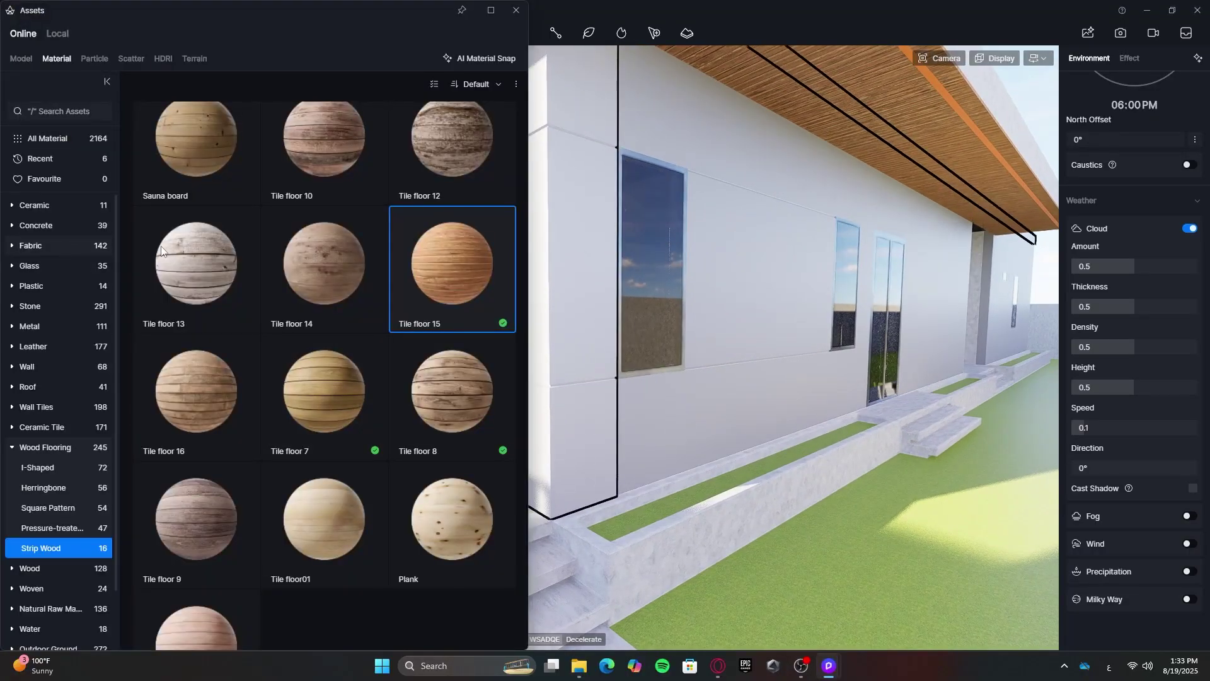
left_click(64, 228)
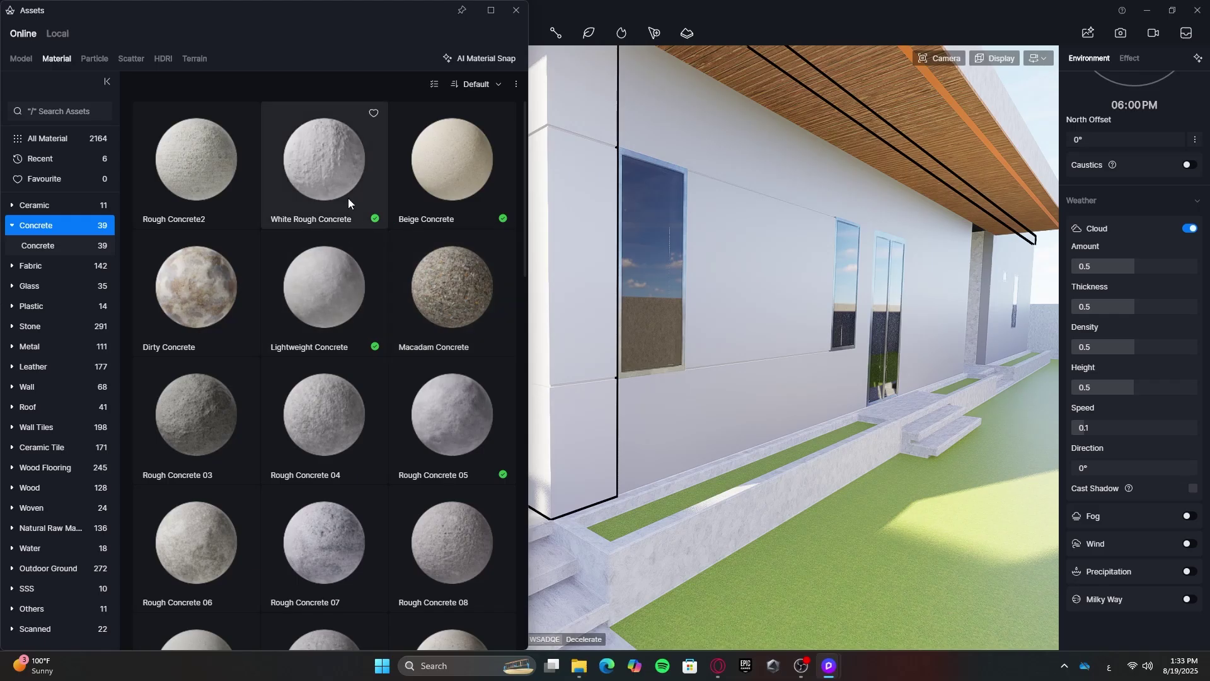
left_click_drag(599, 364, 581, 436)
key("a")
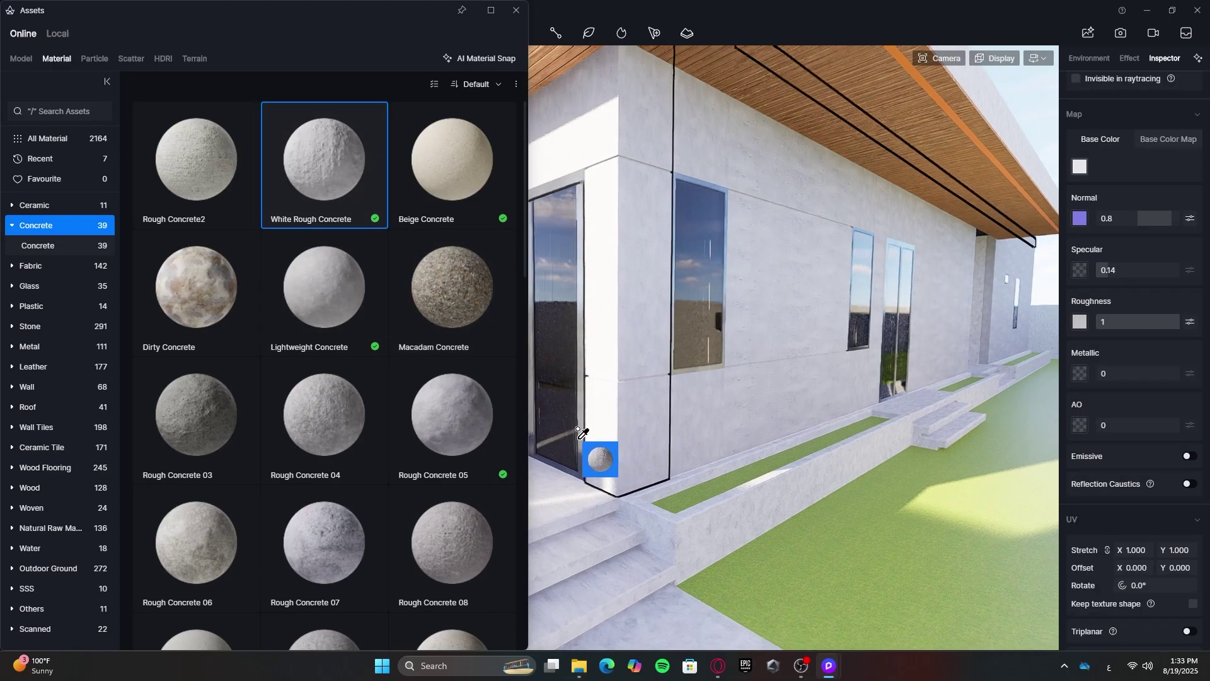
key("s")
key("w")
key("d")
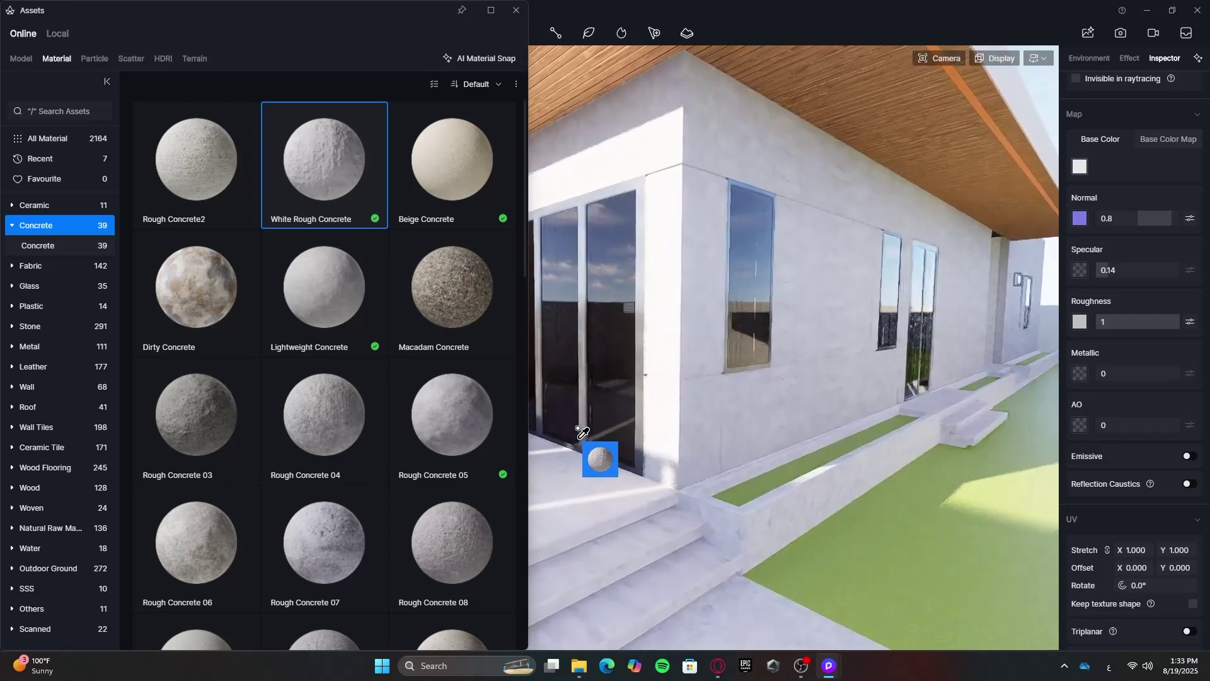
Apply the Lightweight Concrete material to the house's long side wall and compare its finish
left_click(353, 308)
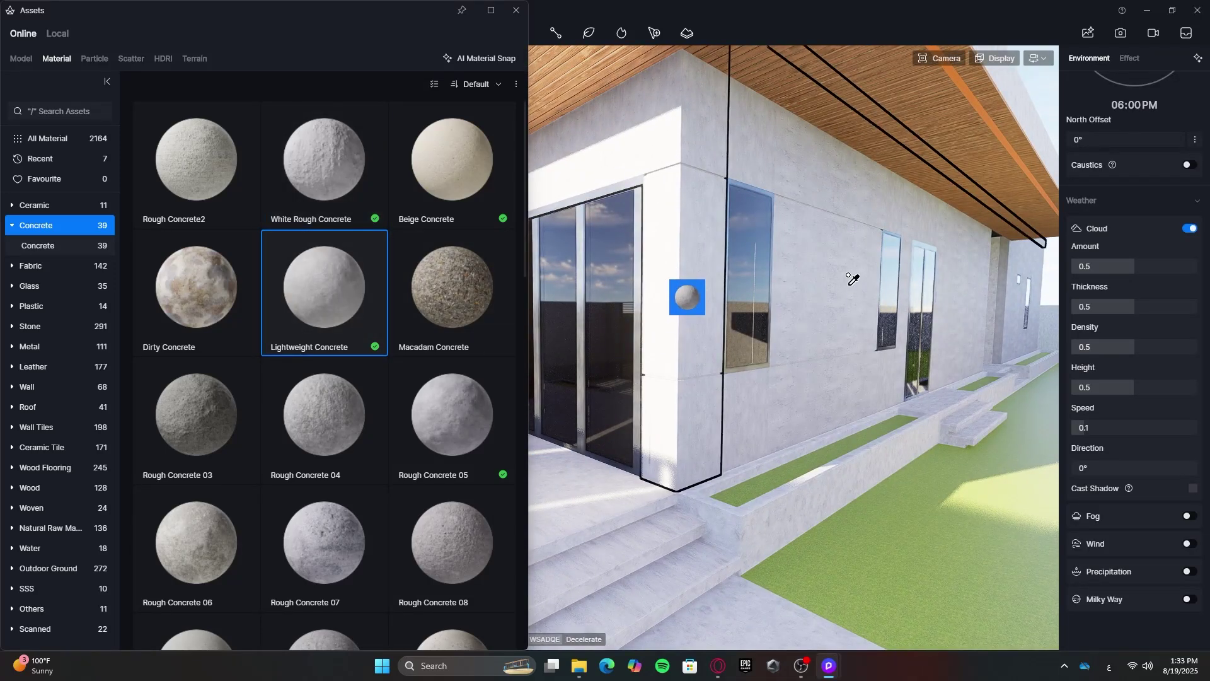
left_click(840, 256)
left_click(835, 433)
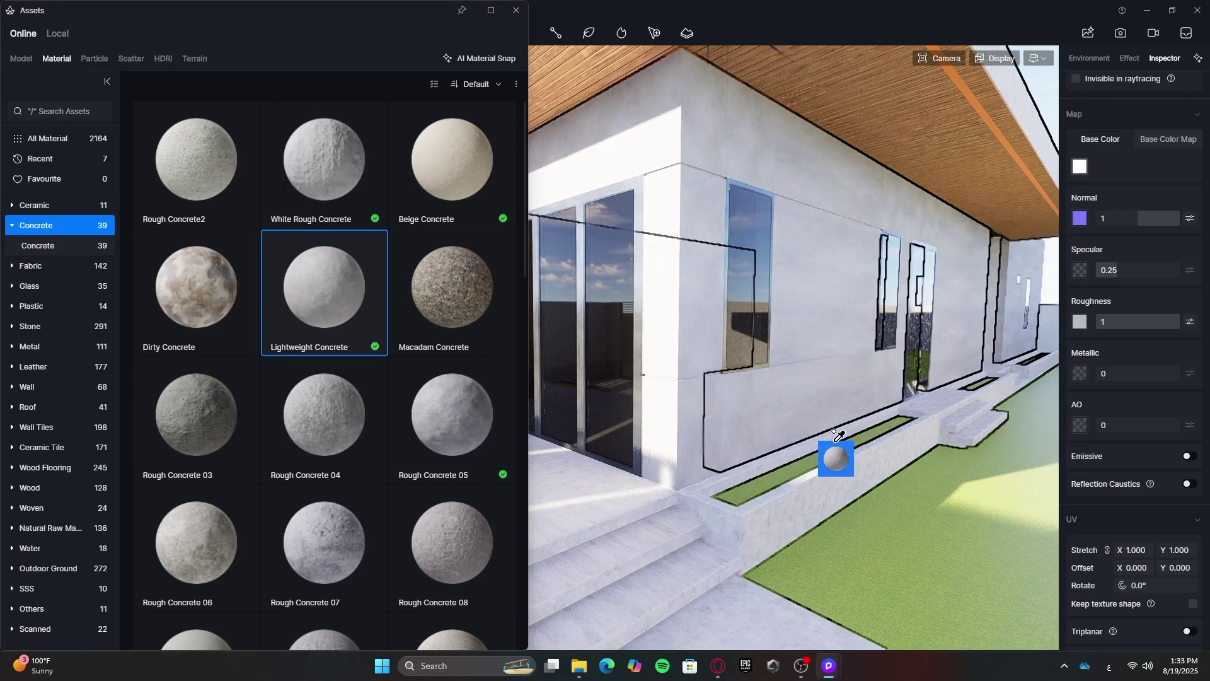
key("w")
right_click_drag(835, 434, 751, 448)
key("s")
key("a")
key("w")
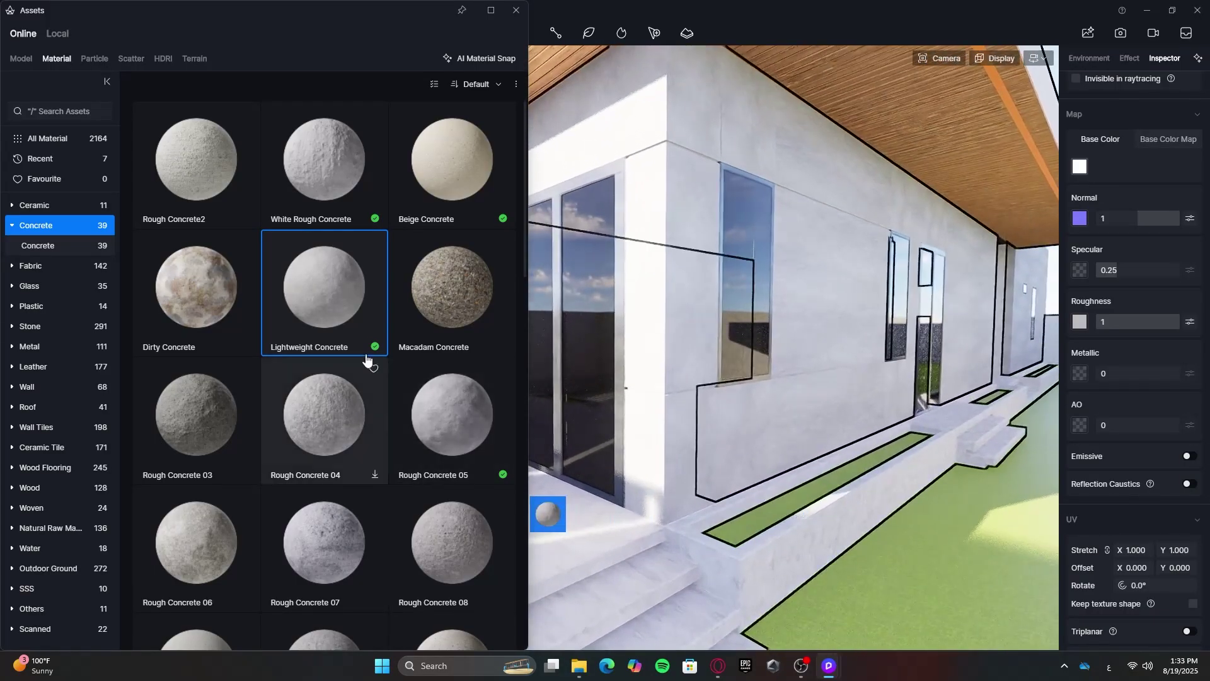
Try the White Smooth Concrete material on the long side wall and inspect its finish up close
scroll(334, 305, "down", 9)
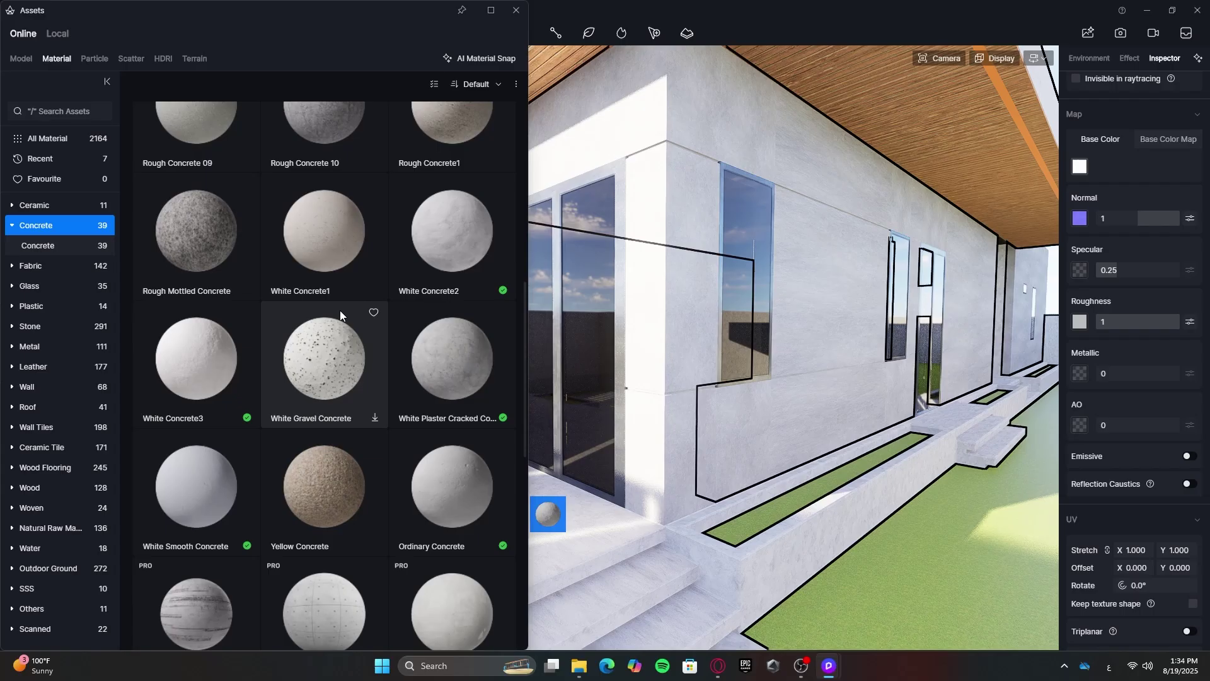
left_click(243, 475)
left_click(819, 308)
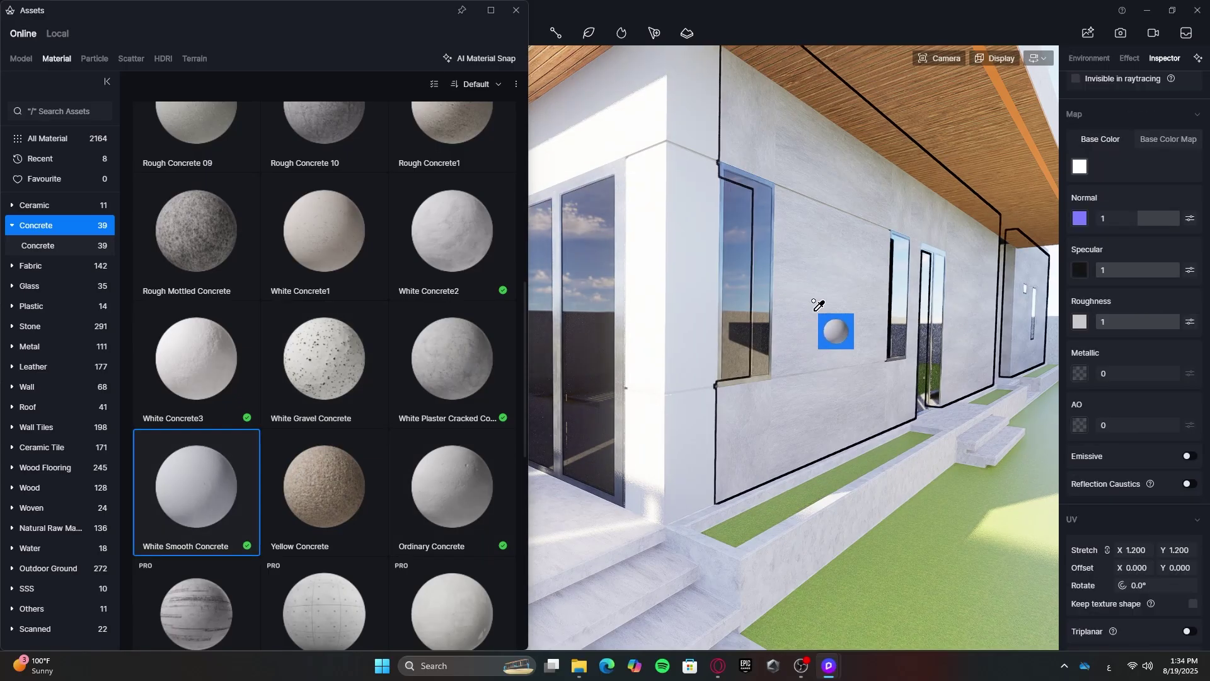
middle_click_drag(826, 322, 837, 421)
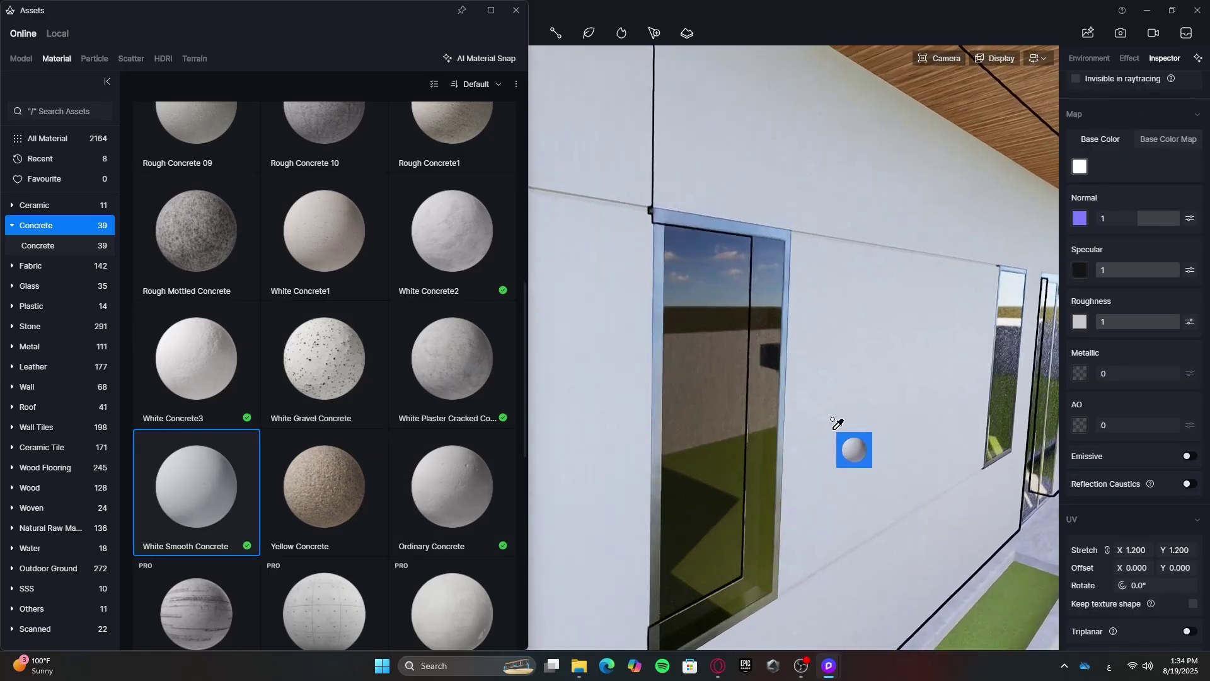
scroll(838, 421, "down", 4)
right_click_drag(838, 421, 789, 419)
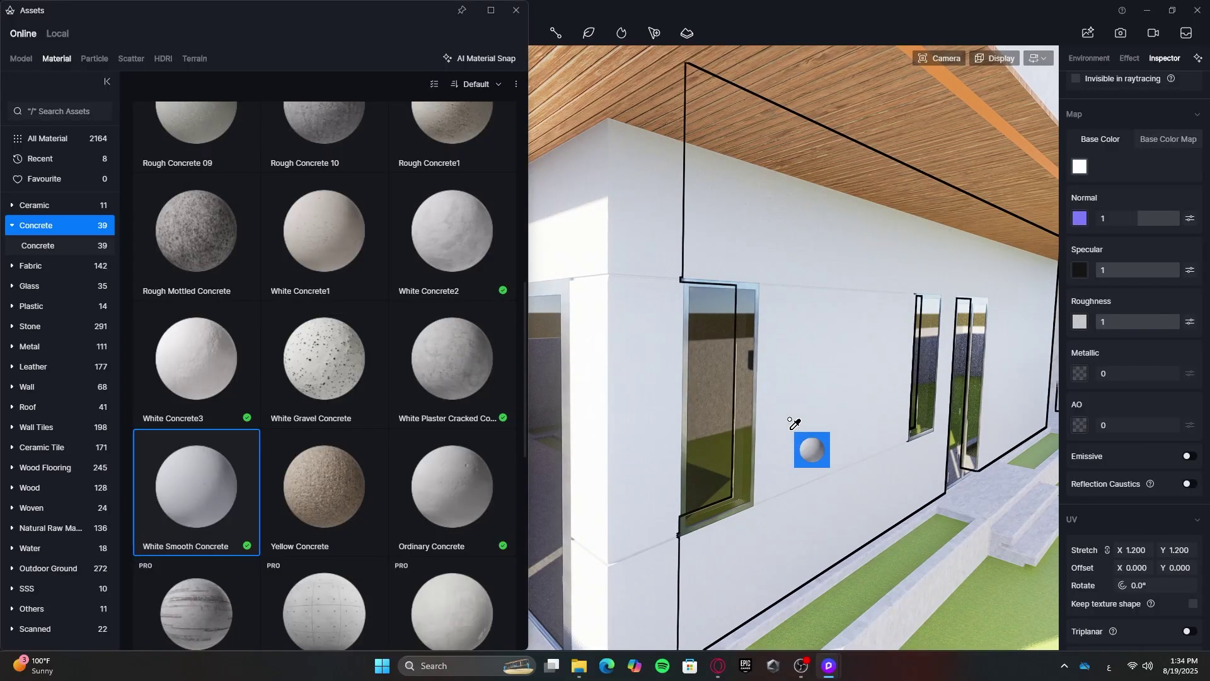
Reapply the Lightweight Concrete material to the house's long side wall and close the material library
scroll(415, 398, "up", 3)
scroll(375, 367, "up", 1)
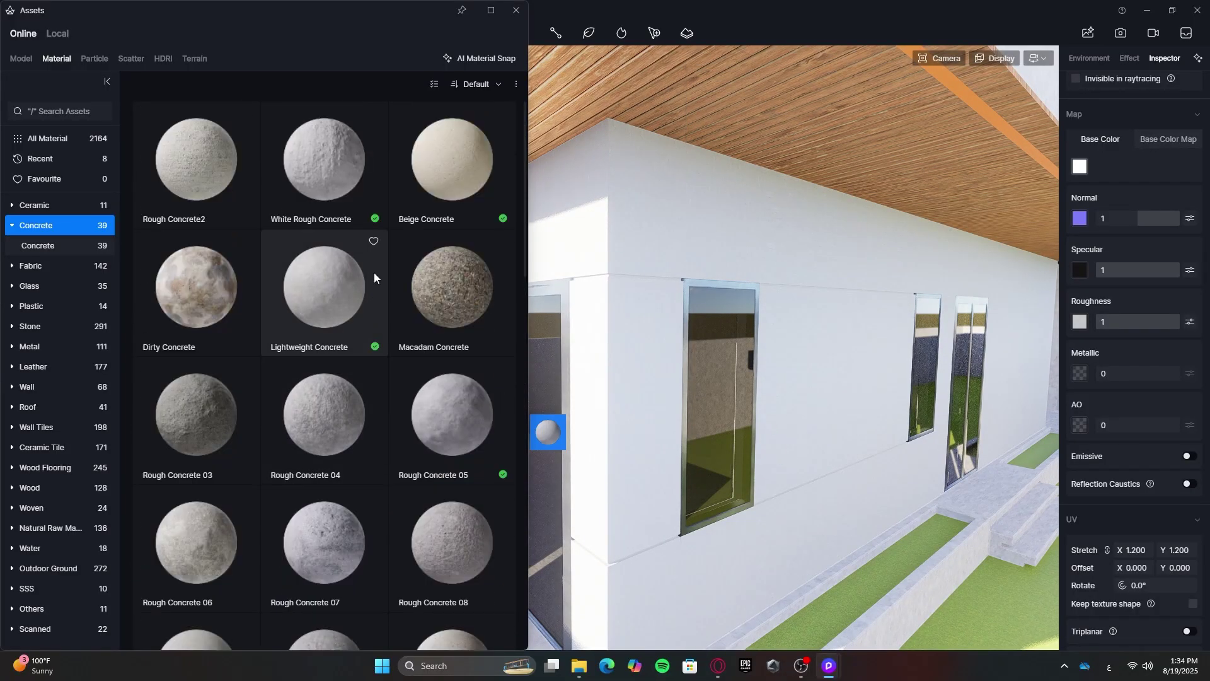
left_click(346, 284)
left_click_drag(547, 432, 778, 281)
key("s")
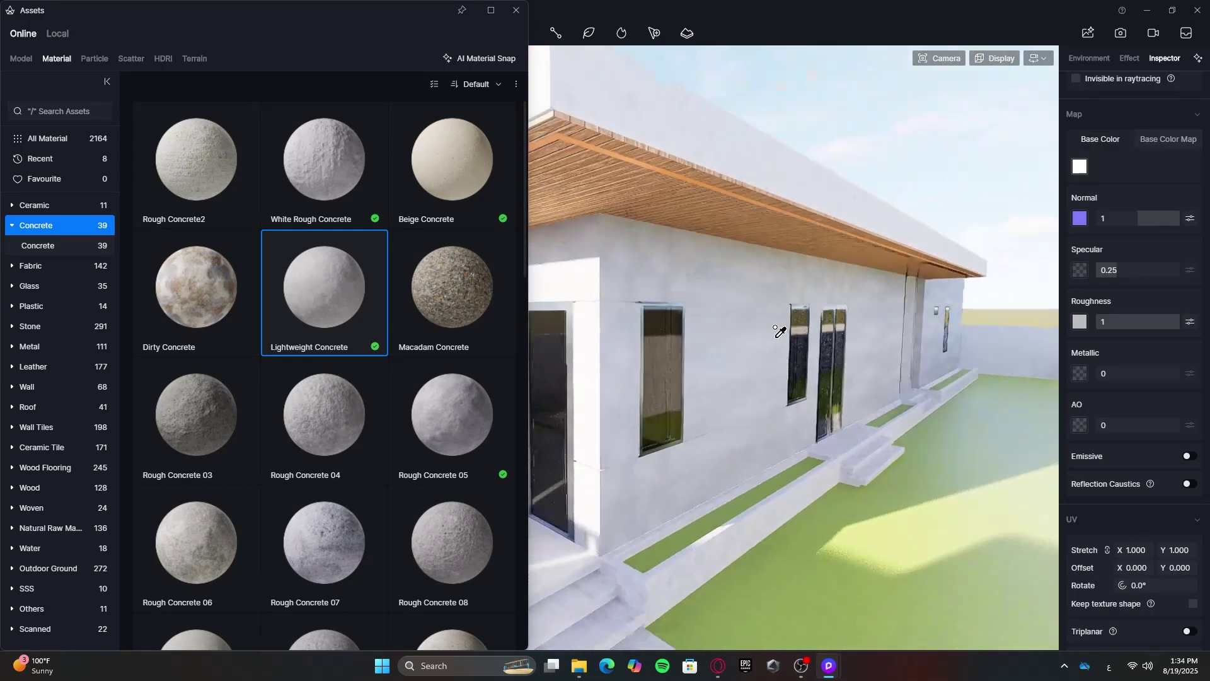
mouse_move(780, 332)
right_mouse_down()
mouse_move(835, 331)
mouse_move(763, 331)
right_mouse_up()
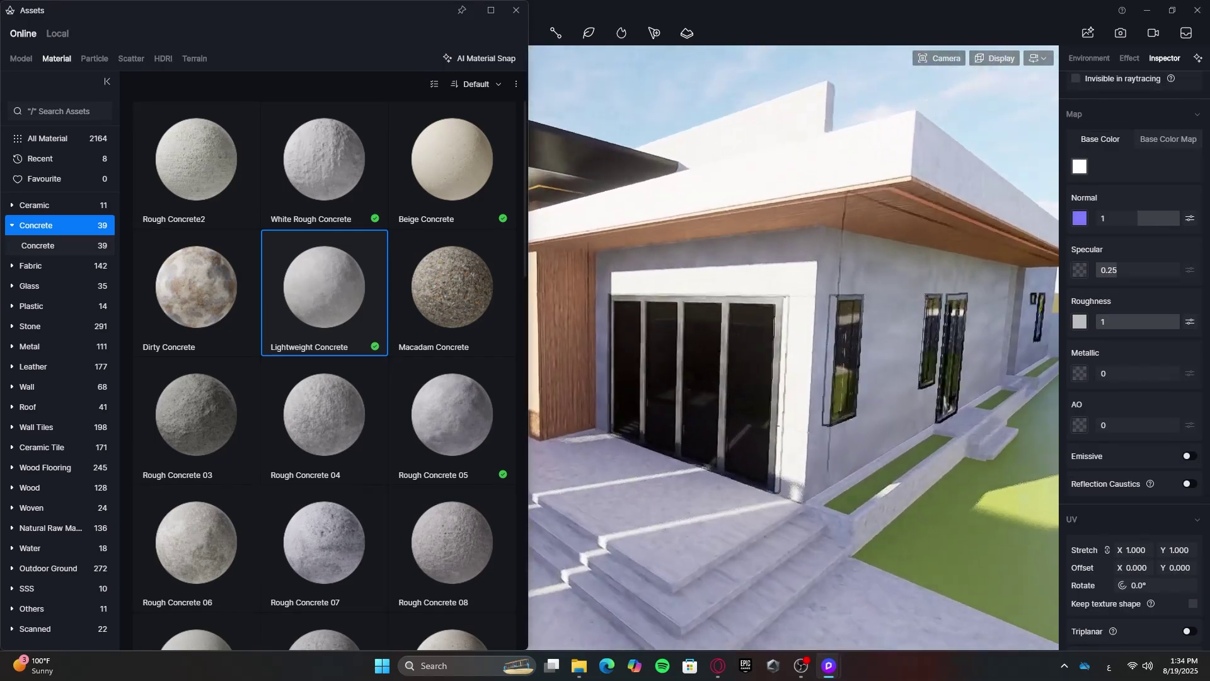
left_click(777, 326)
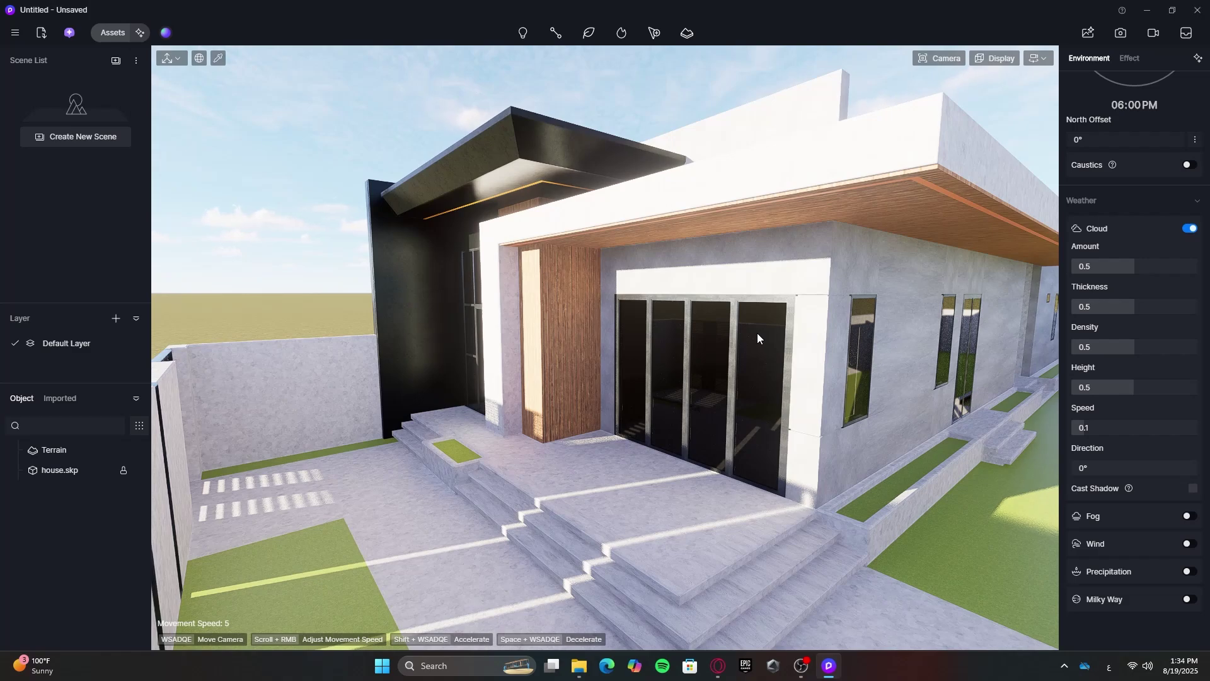
Examine the facade's finishes and the glazed doors beside the wood cladding up close
key("w")
right_click_drag(753, 331, 870, 340)
key("a")
key("s")
key("w")
right_click_drag(617, 399, 644, 392)
key("s")
key("w")
key("s")
key("w")
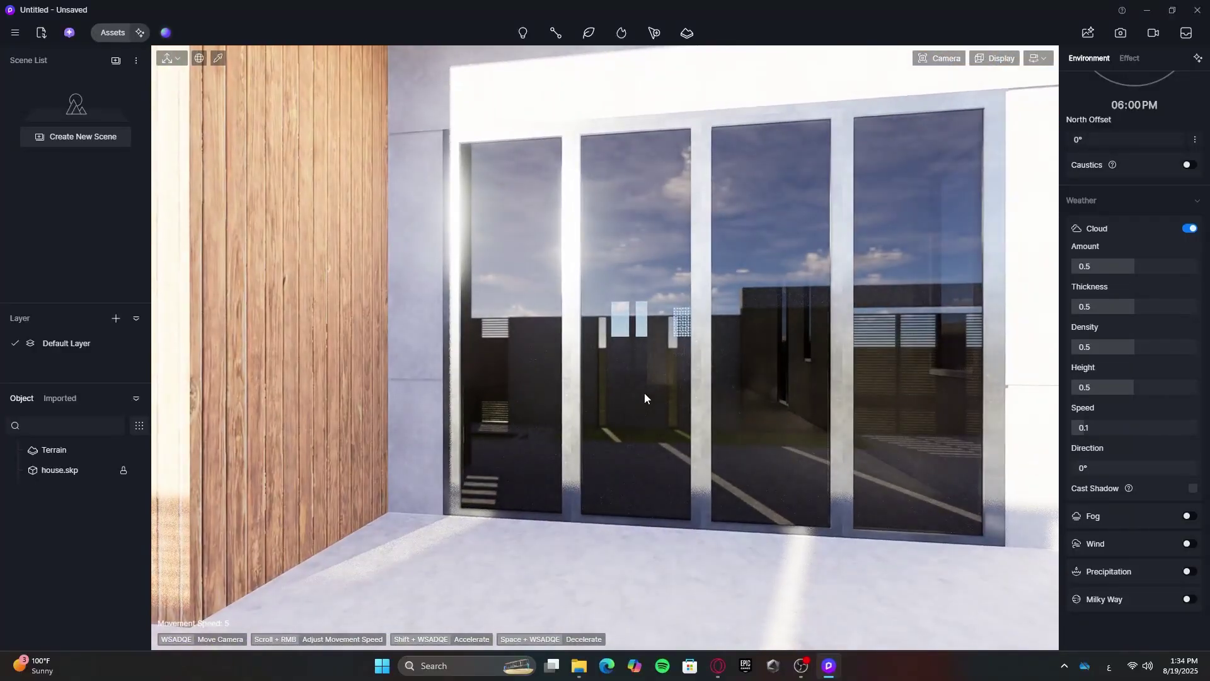
Apply the Normal Glass material from the Transparent Glass category to the glazed doors' panes
key("i")
key("i")
key("m")
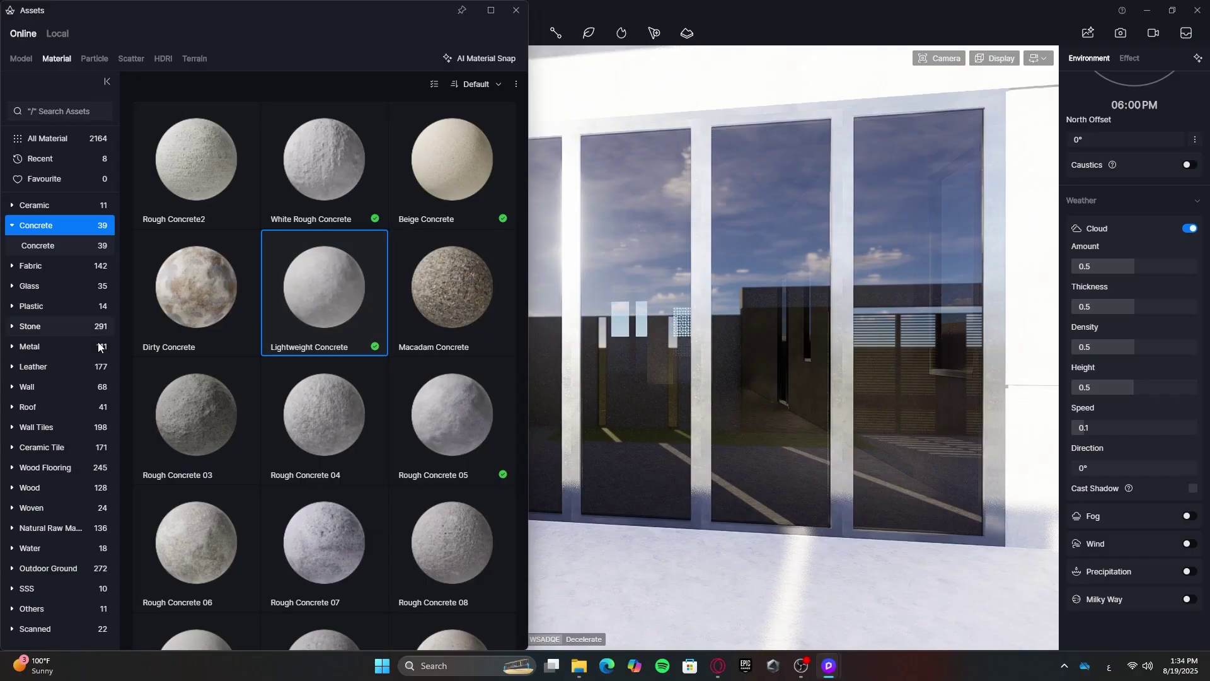
left_click(52, 287)
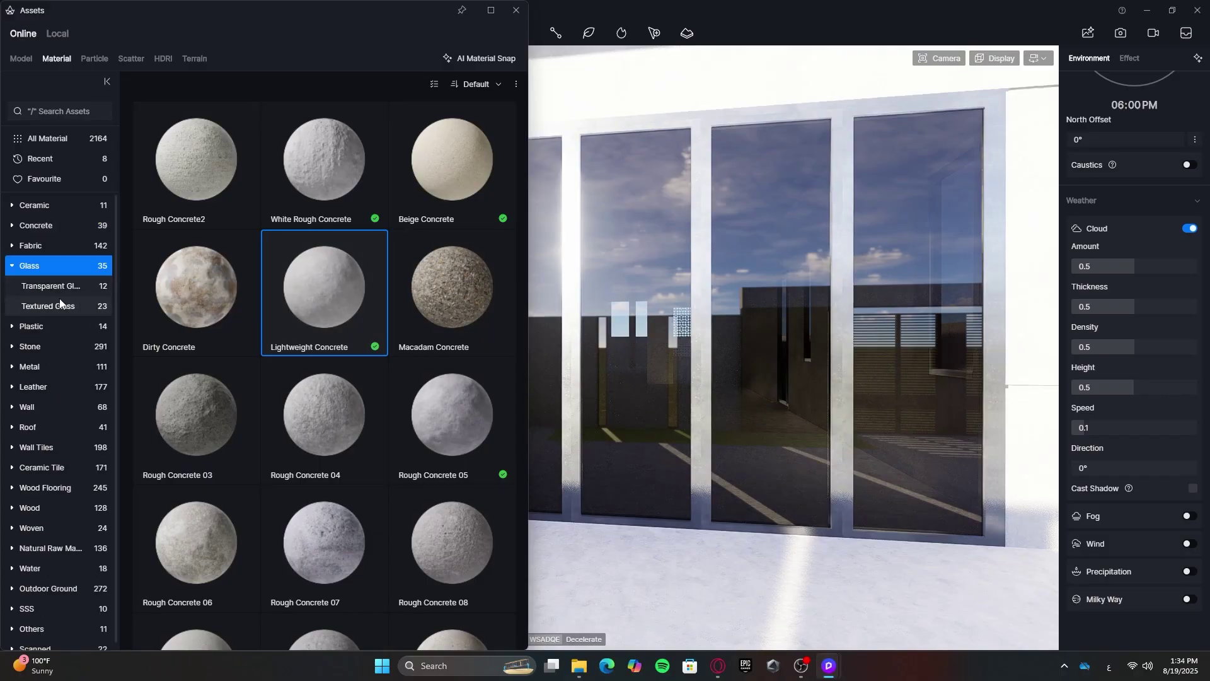
left_click(60, 286)
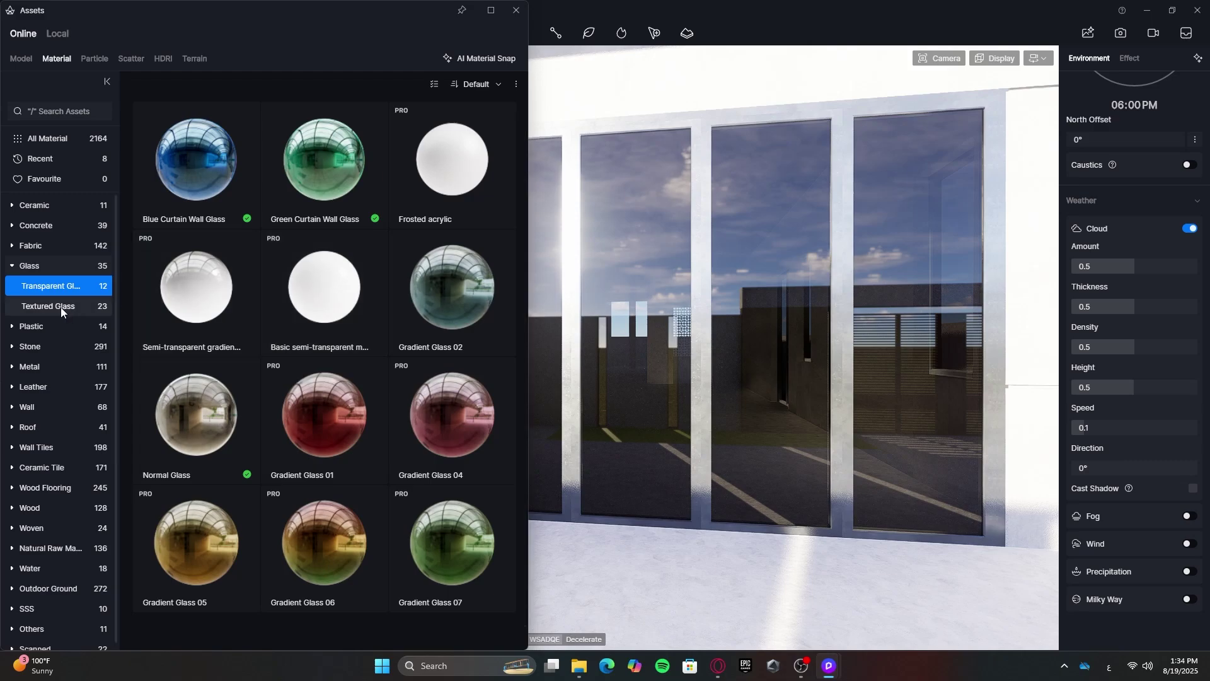
left_click(59, 285)
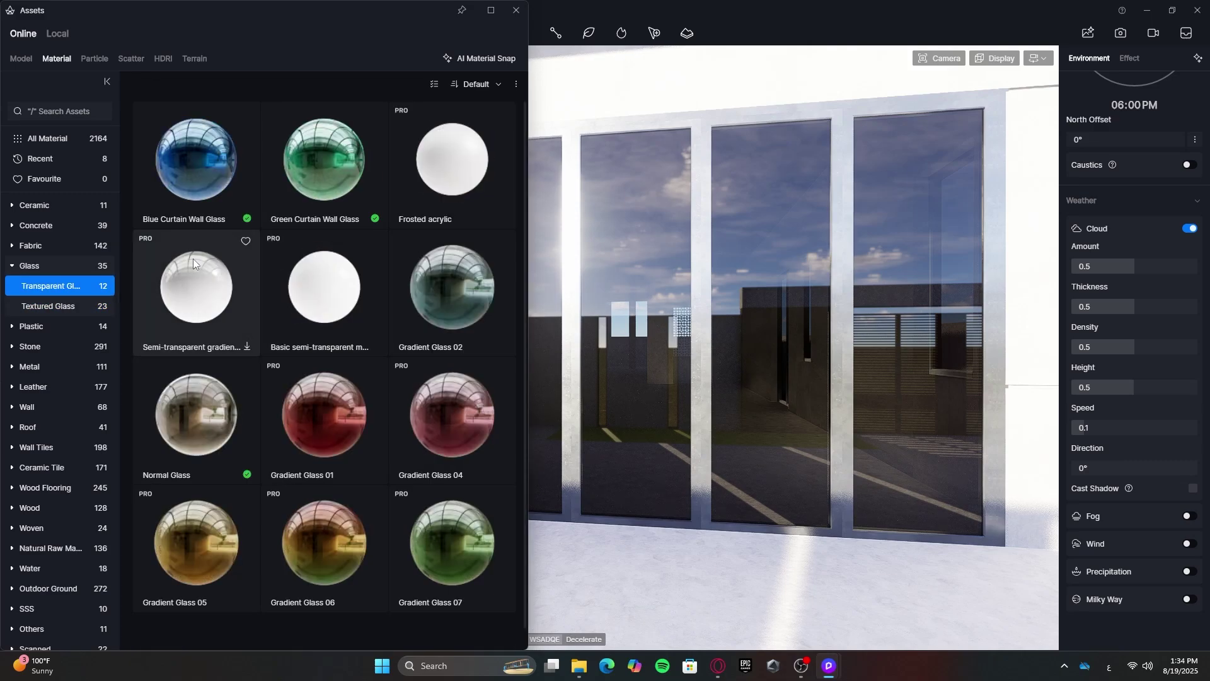
left_click_drag(196, 416, 679, 404)
left_click(681, 409)
right_click_drag(706, 477, 743, 488)
key("Escape")
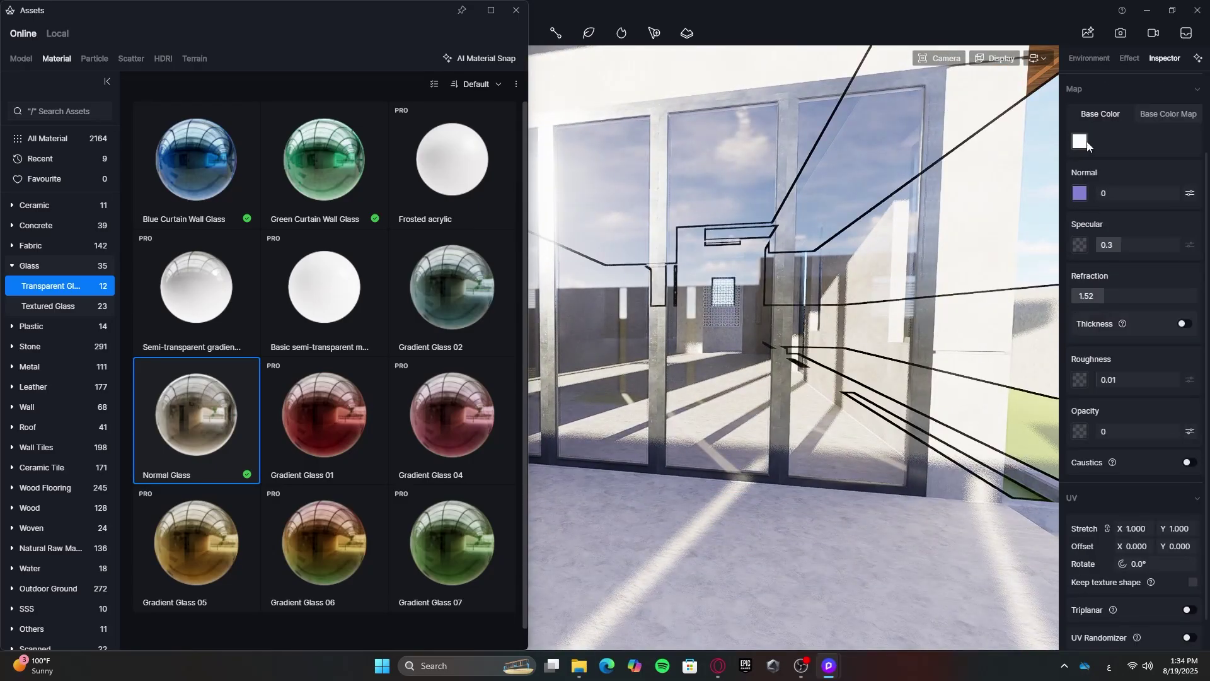
Try darkening the Normal Glass base colour to a neutral grey with HSV value 53, and close the material library
left_click(1080, 141)
left_click(1078, 203)
left_click_drag(1079, 203, 1075, 216)
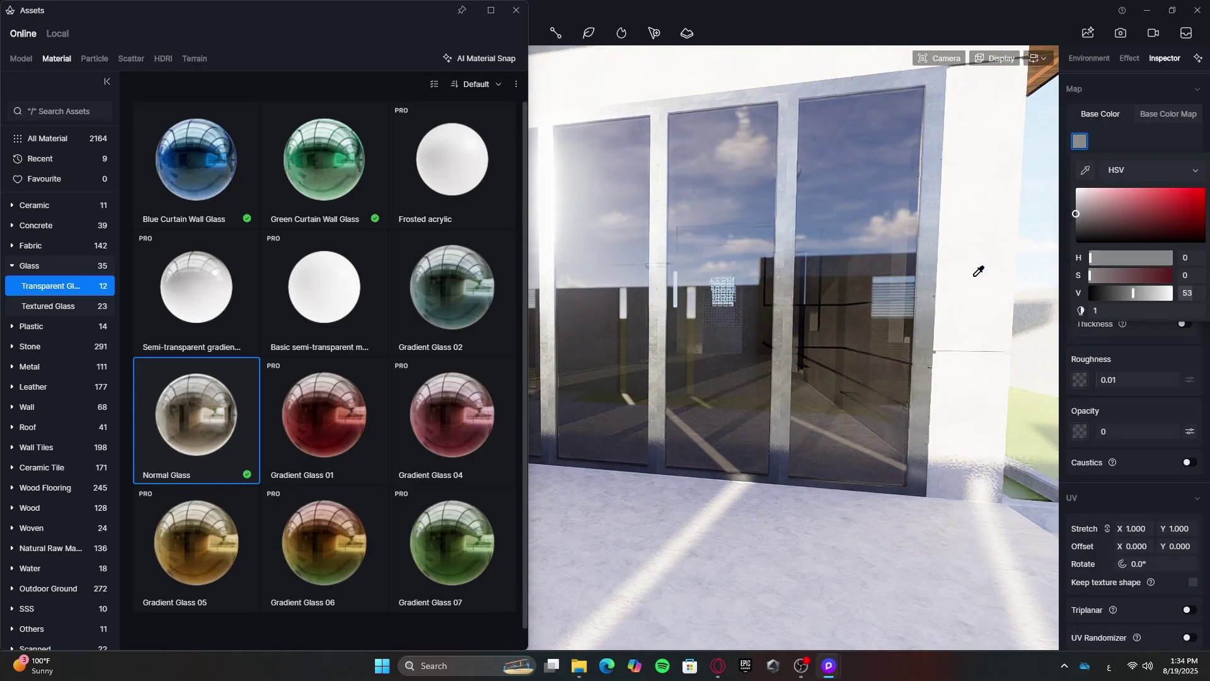
scroll(974, 272, "down", 3)
key("Escape")
key("Escape")
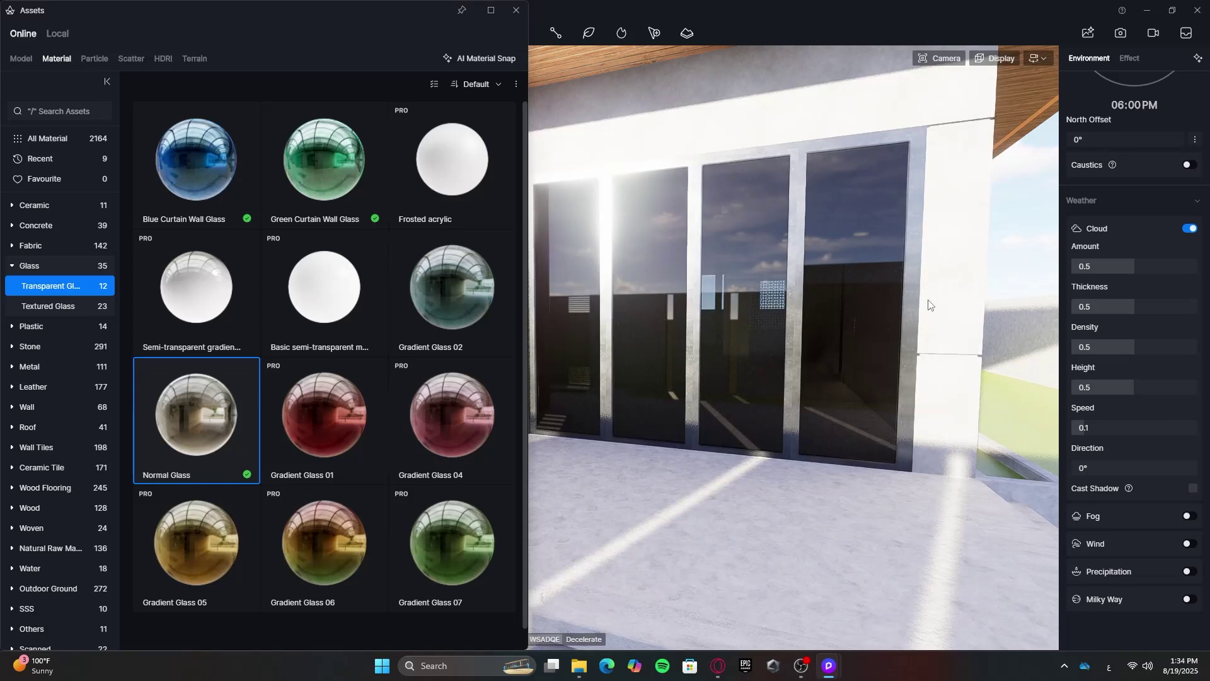
key("Escape")
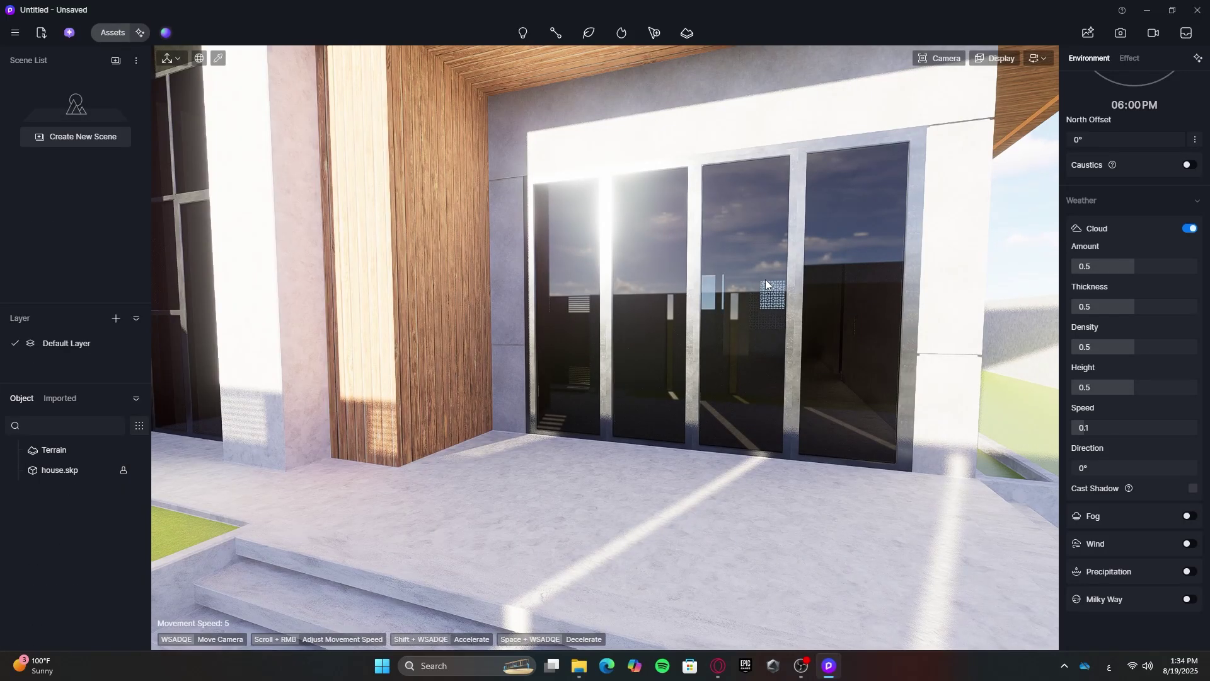
Sample the glazed doors' glass material, keep its Transparent template, and raise its Specular to 0.42
key("i")
left_click(748, 254)
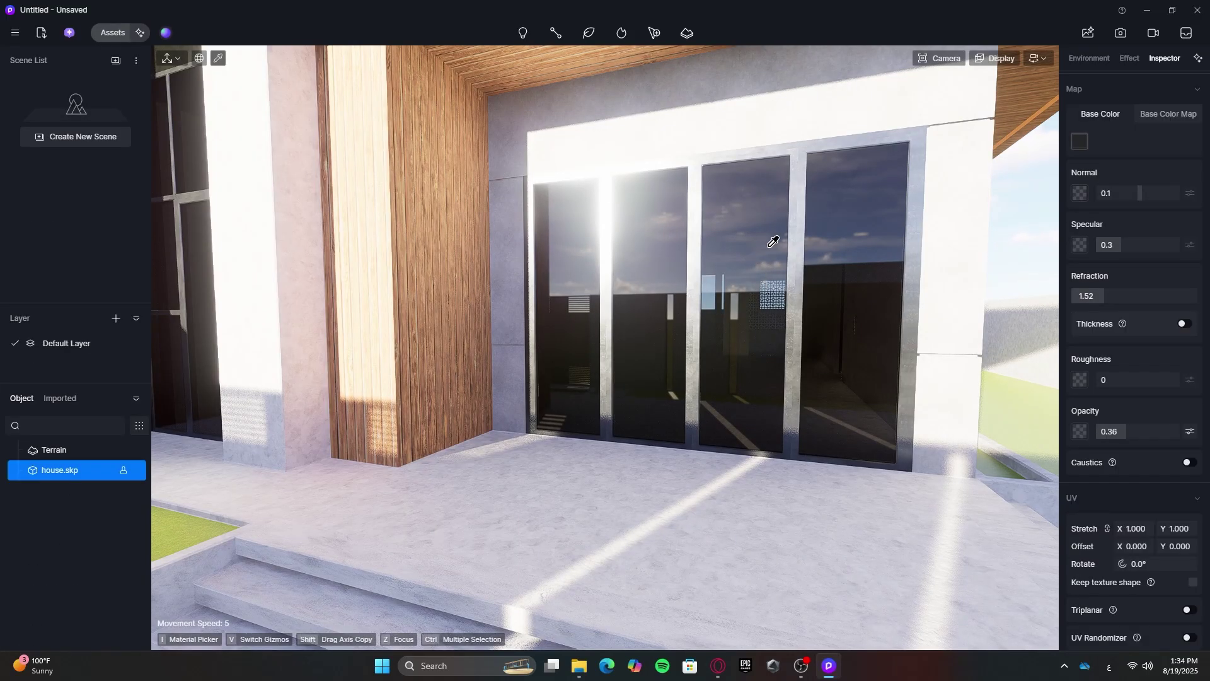
scroll(1140, 162, "up", 2)
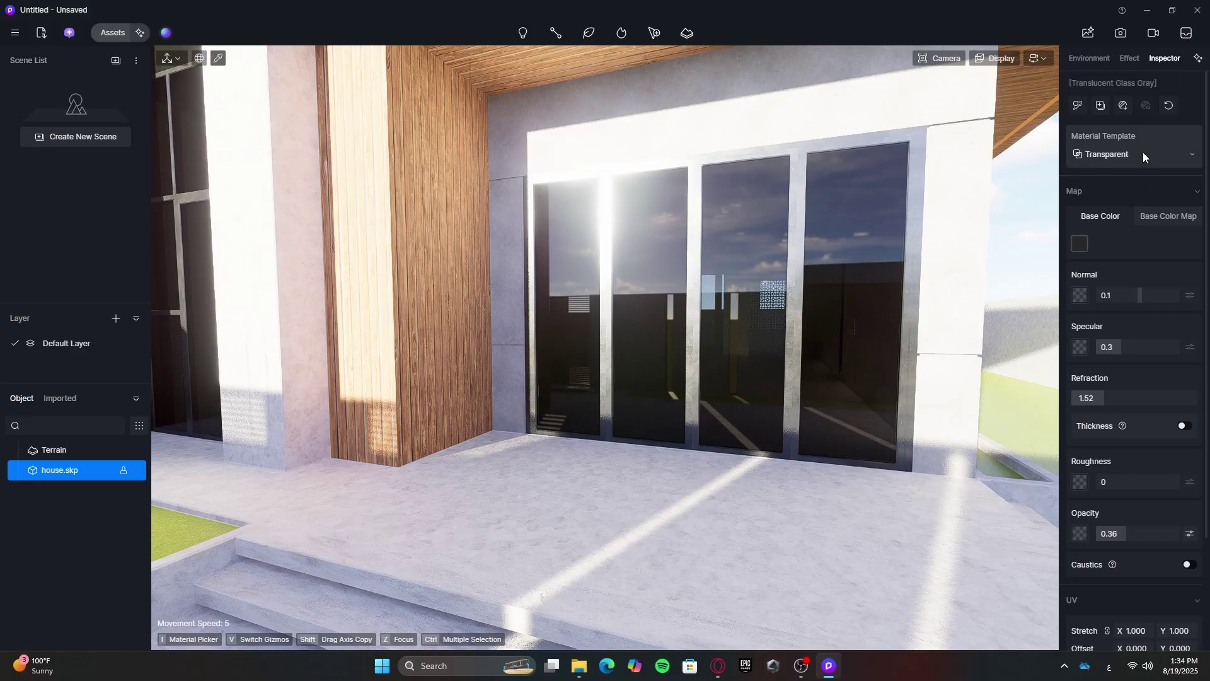
left_click(1141, 155)
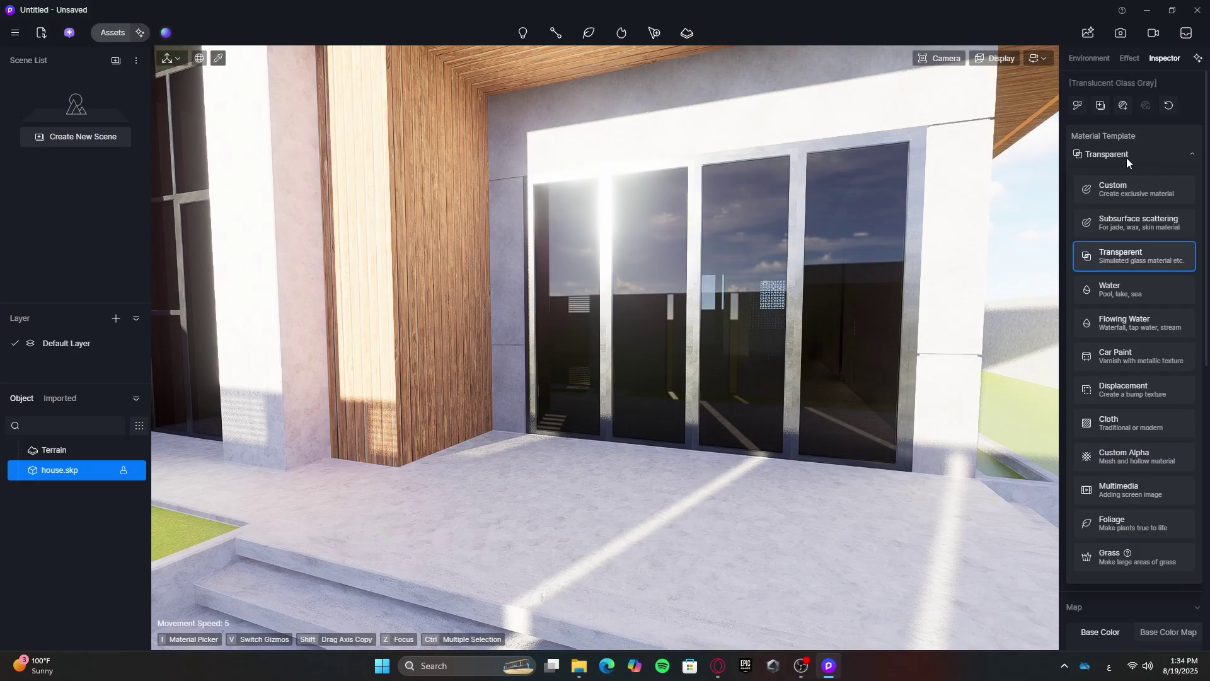
left_click(1129, 256)
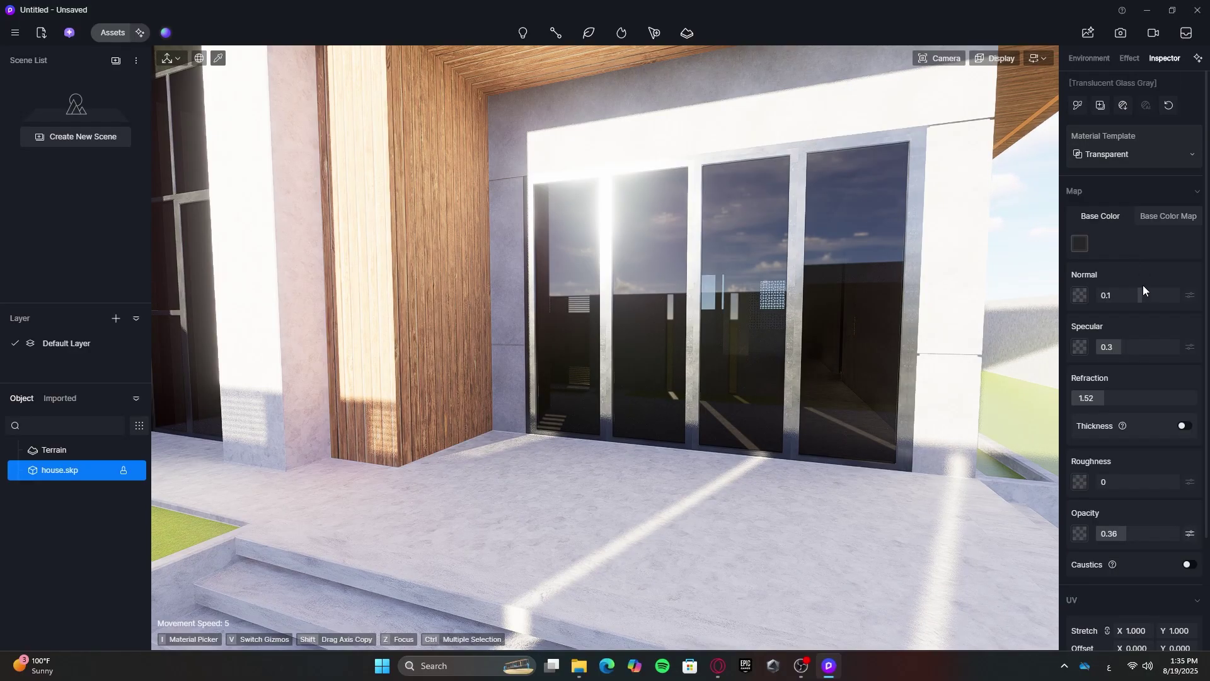
scroll(1143, 284, "down", 2)
key("w")
right_click_drag(913, 302, 970, 303)
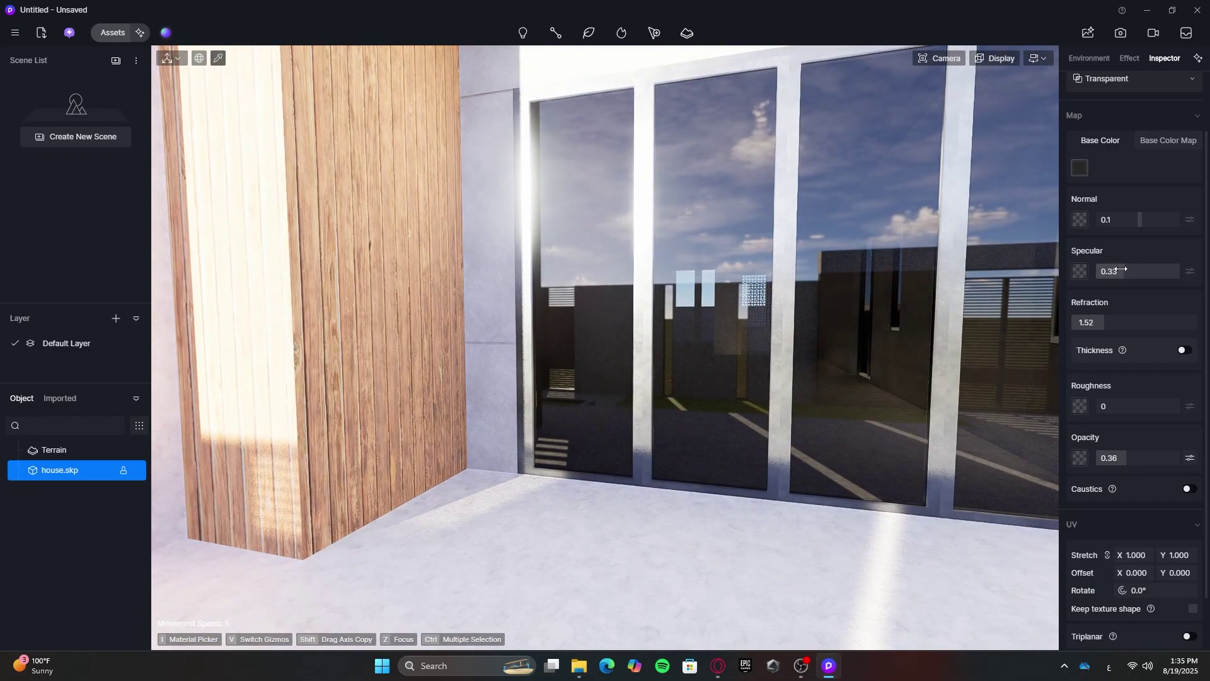
left_click_drag(1121, 269, 1127, 270)
Set the door glass Opacity to 0.47 and check the reflections from near and far
key("s")
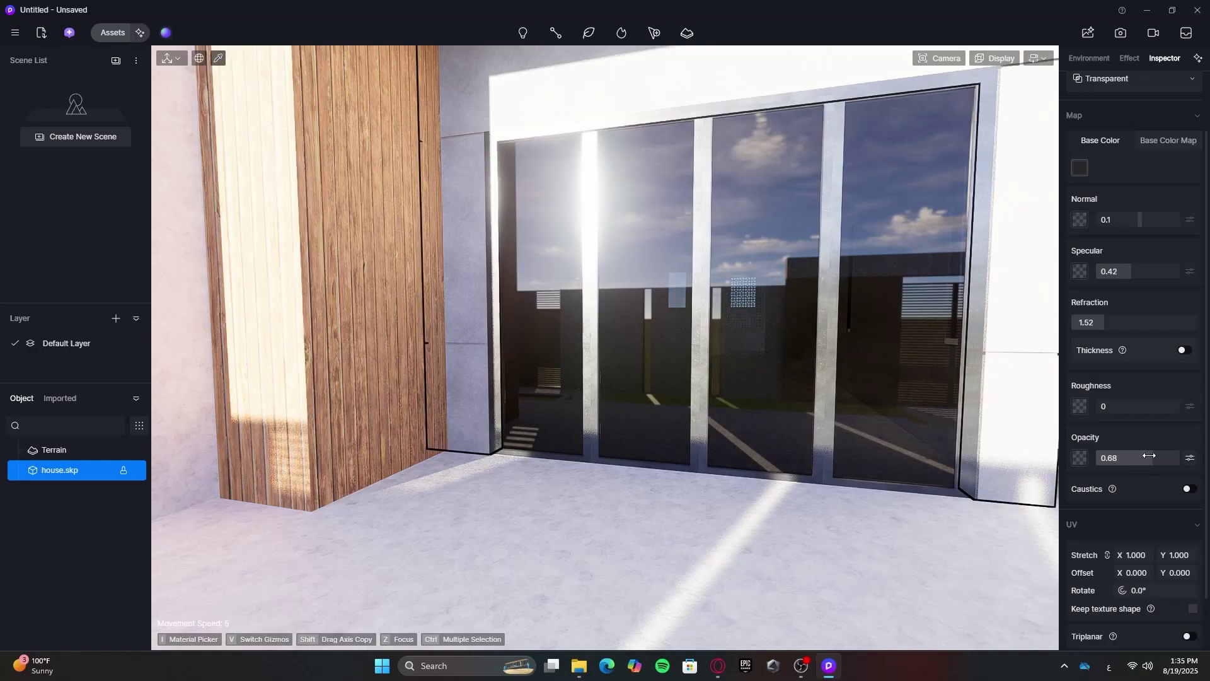
mouse_move(1117, 455)
left_mouse_down()
mouse_move(1076, 460)
mouse_move(1140, 463)
left_mouse_up()
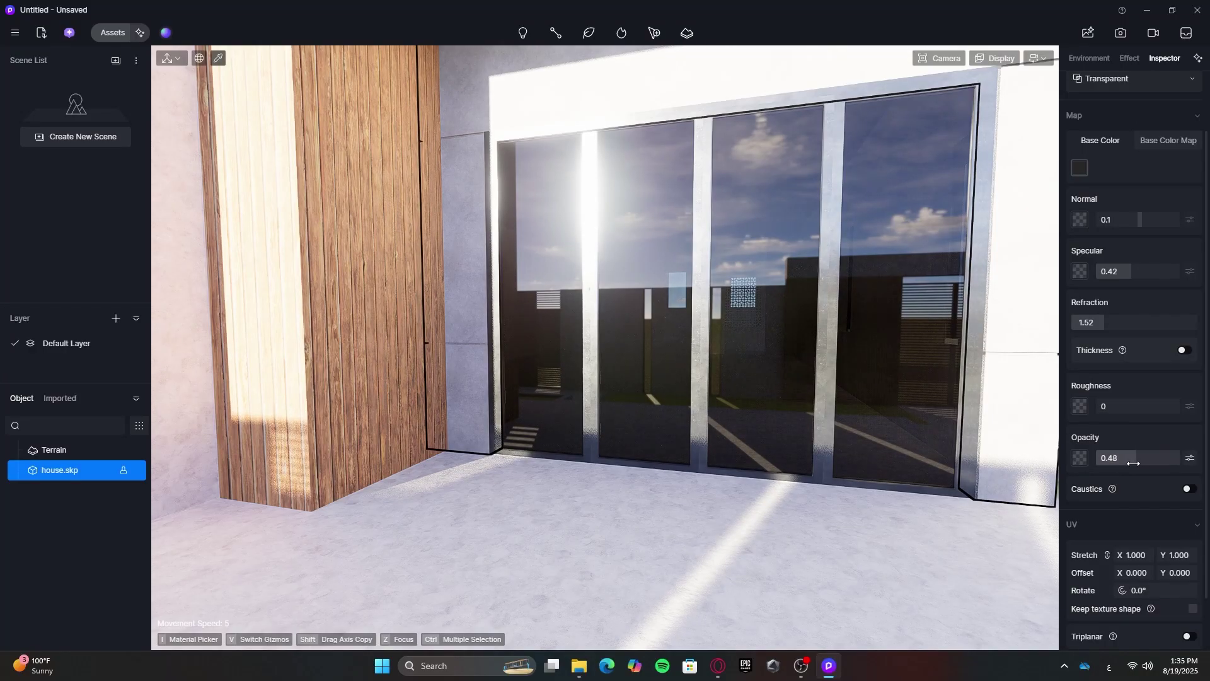
key("w")
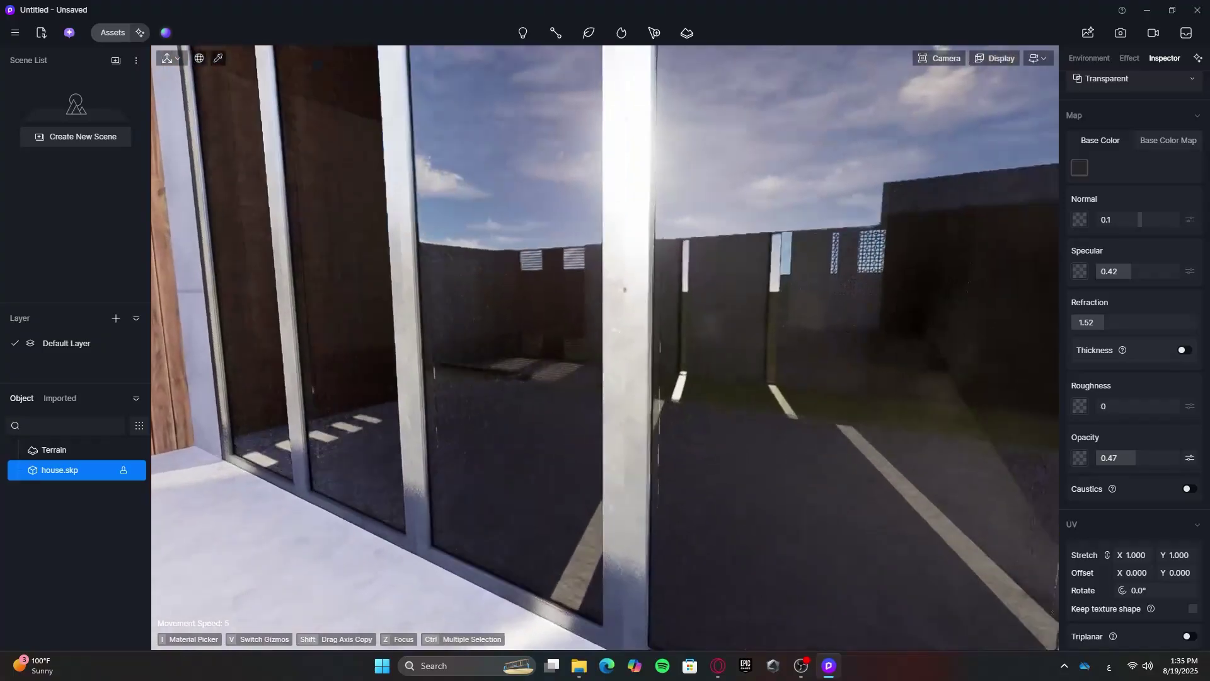
key("s")
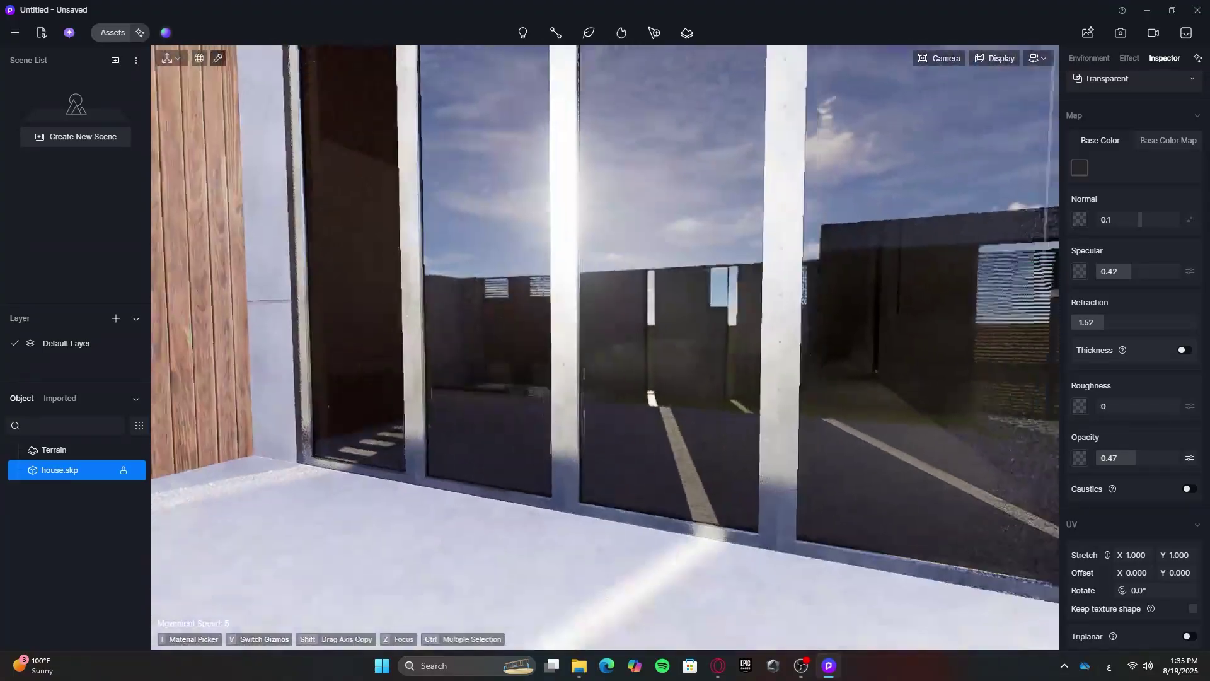
key("s")
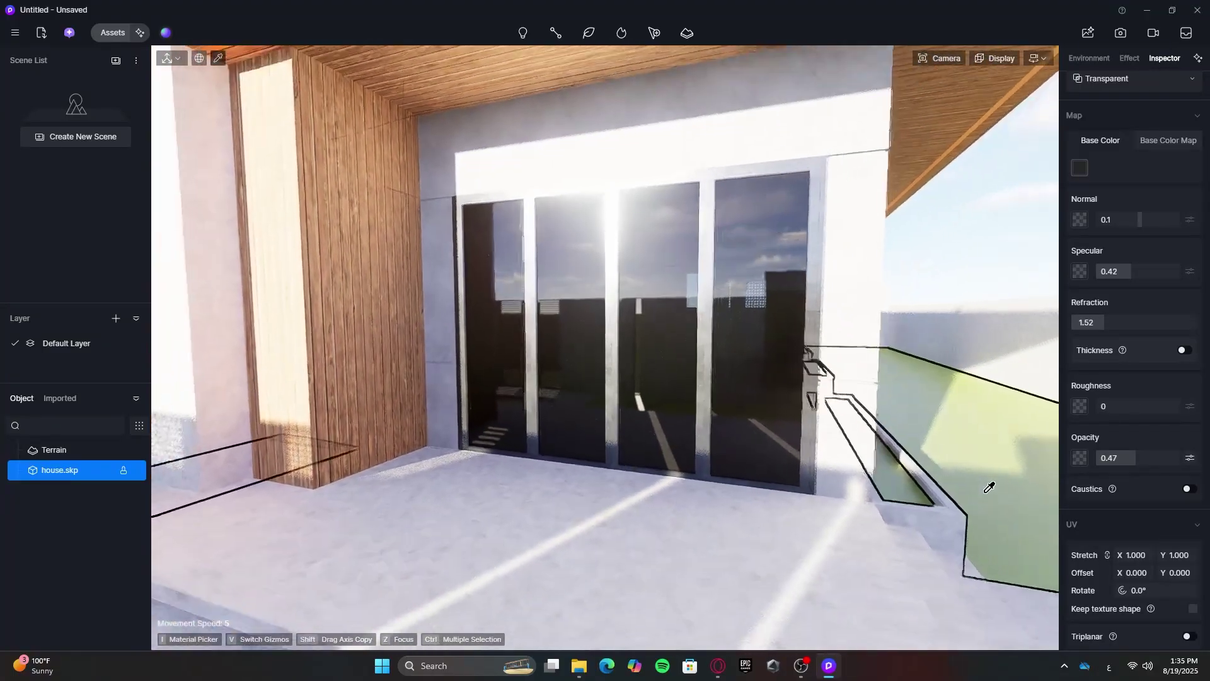
key("w")
key("a")
Enable Caustics and Thickness at 9.1 for the door glass, and finish editing the material
left_click(1188, 489)
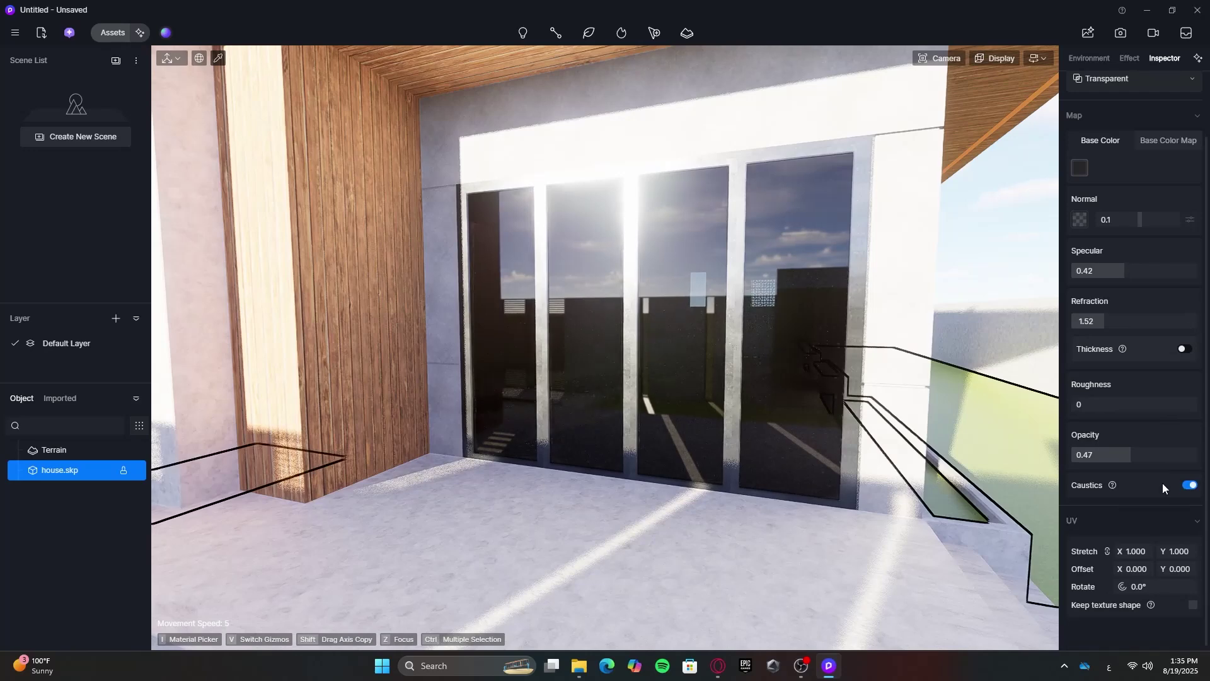
scroll(1145, 575, "down", 1)
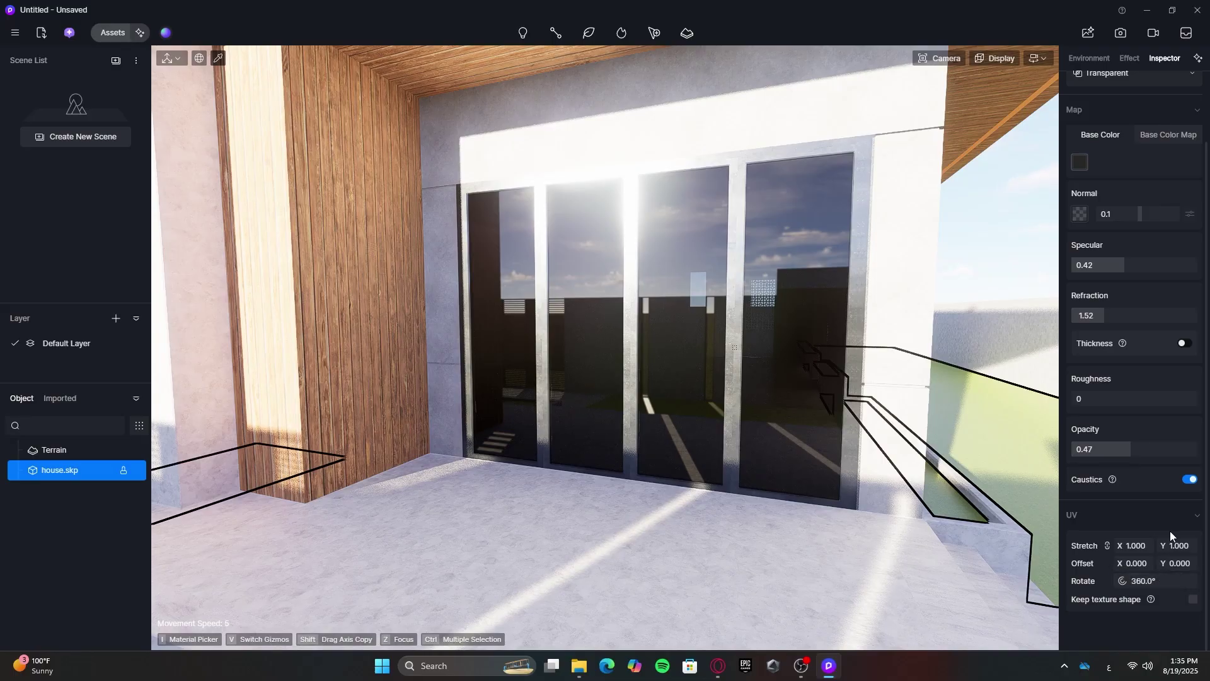
scroll(1170, 530, "up", 2)
left_click(1183, 382)
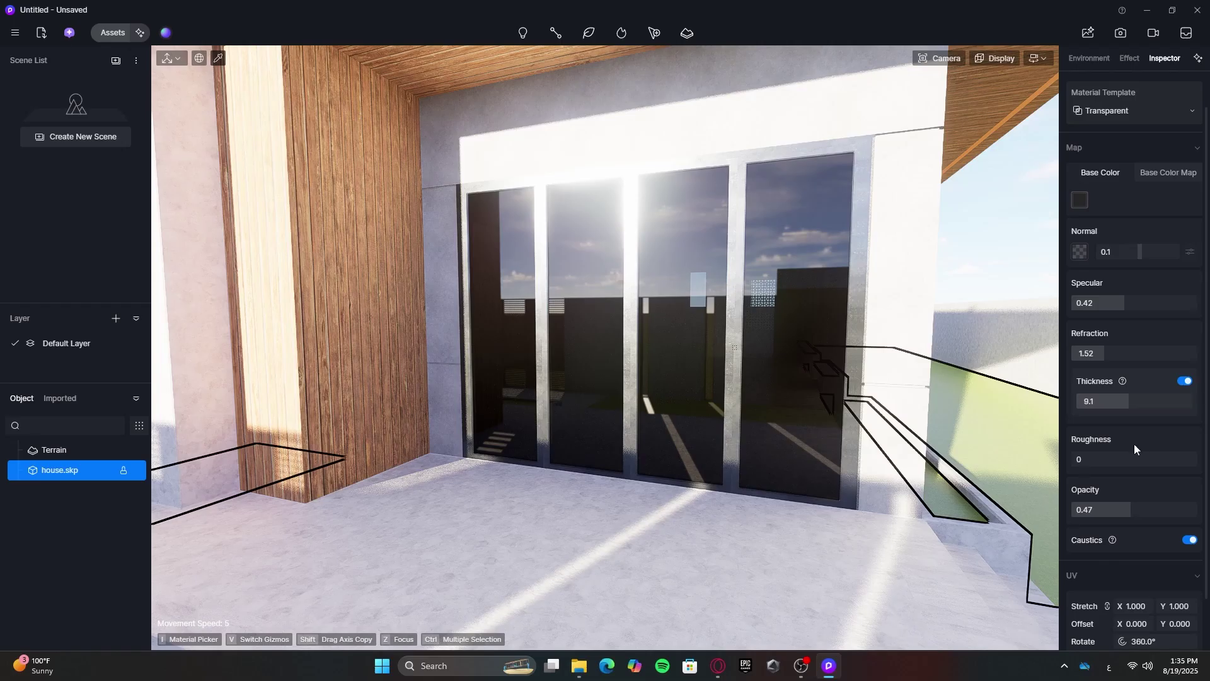
scroll(1134, 449, "up", 1)
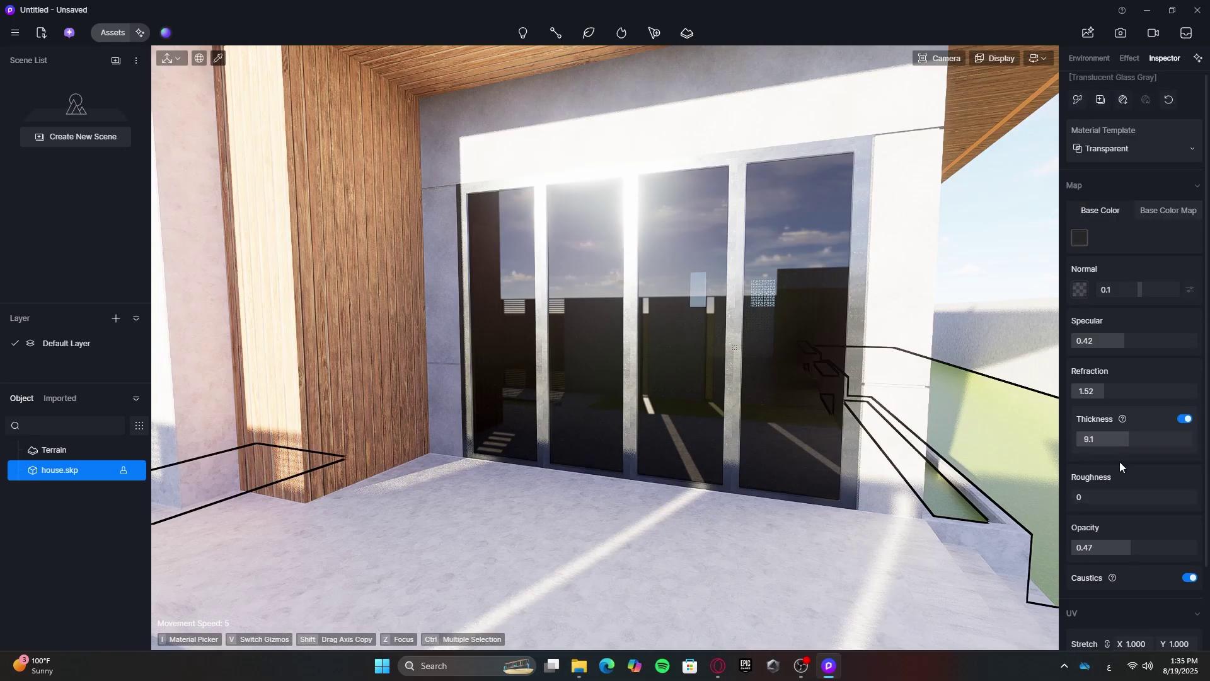
scroll(1120, 465, "up", 1)
key("Escape")
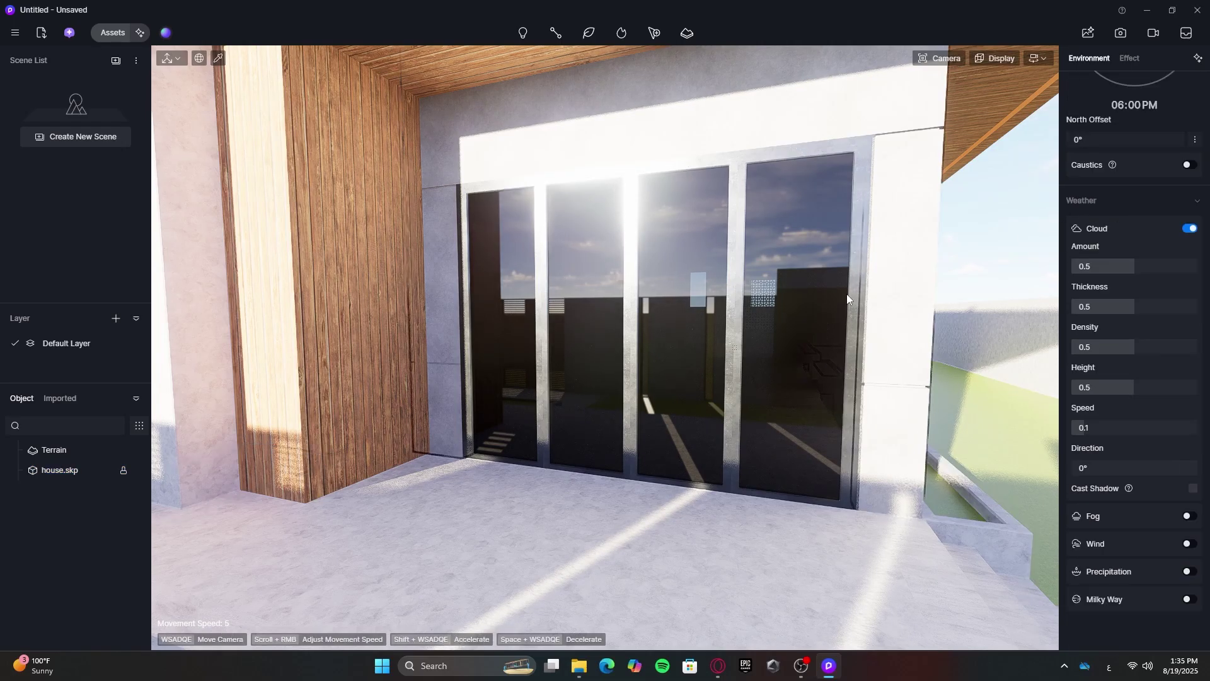
Examine the glazed doors and the surrounding facade from several distances and angles
key("s")
key("d")
key("a")
right_click_drag(848, 308, 804, 305)
key("w")
key("a")
key("w")
key("s")
key("d")
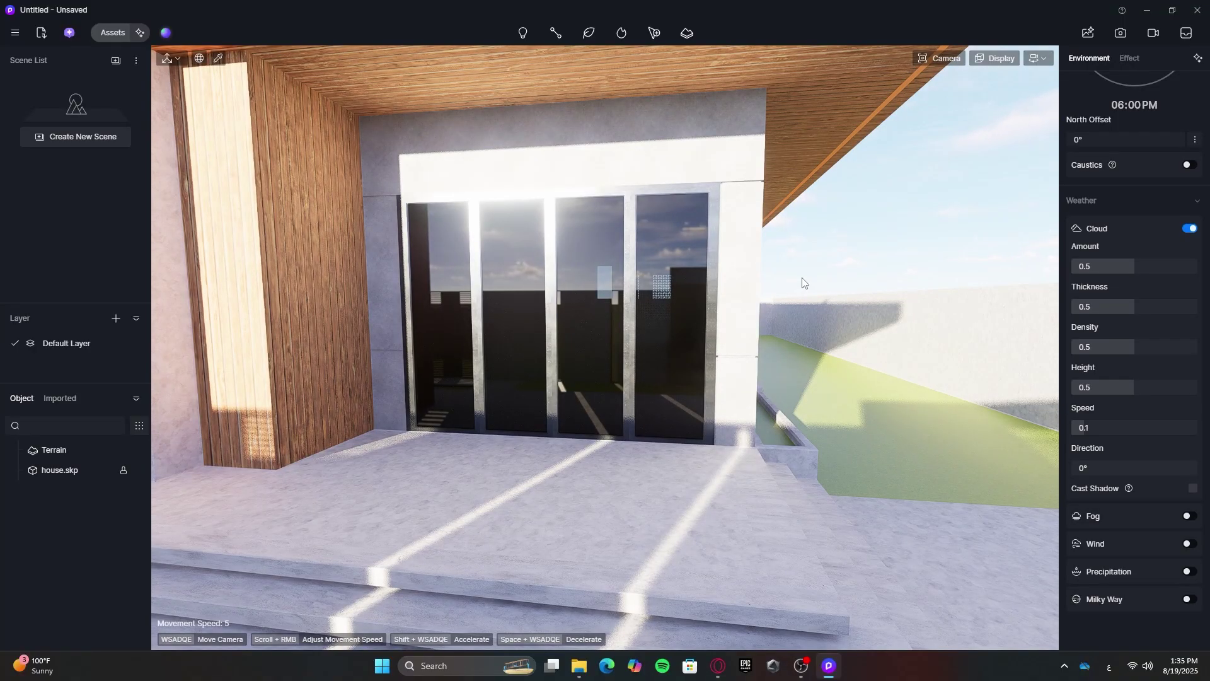
key("d")
right_click_drag(804, 283, 838, 282)
key("a")
key("s")
key("a")
key("w")
key("s")
Go to the lawn beside the house and open the Grass category of the natural raw materials in the material library
right_click_drag(605, 303, 794, 305)
key("d")
key("w")
key("w")
right_click_drag(669, 313, 688, 313)
key("w")
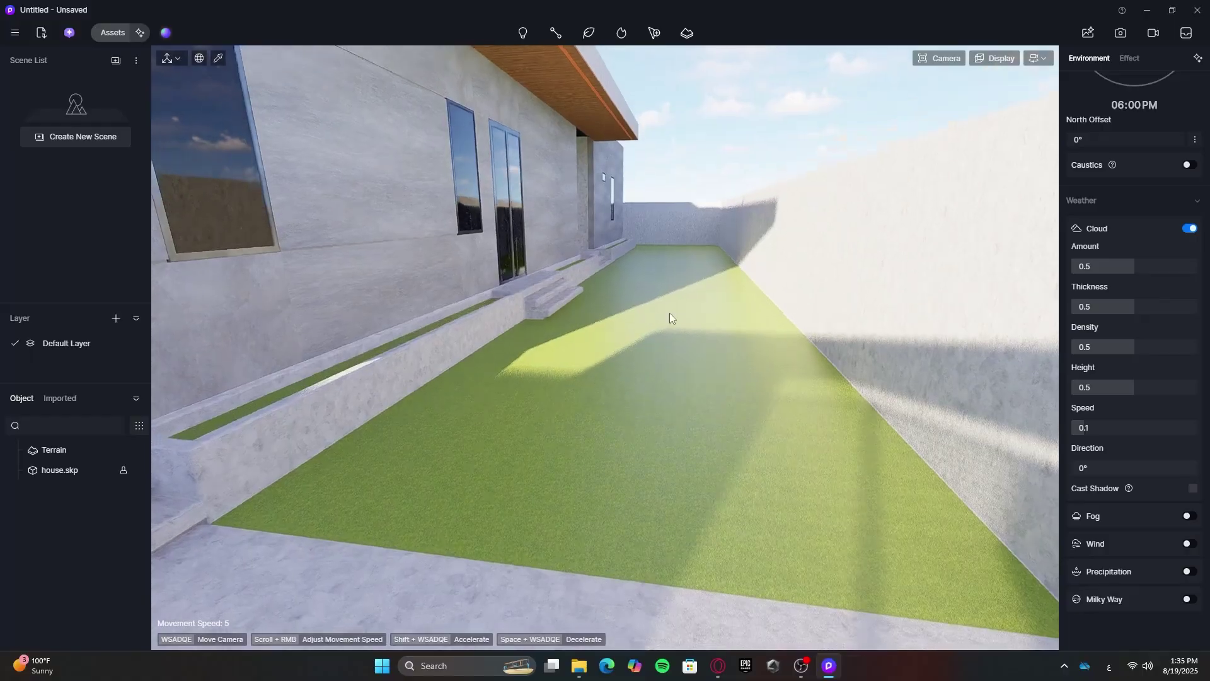
key("s")
key("w")
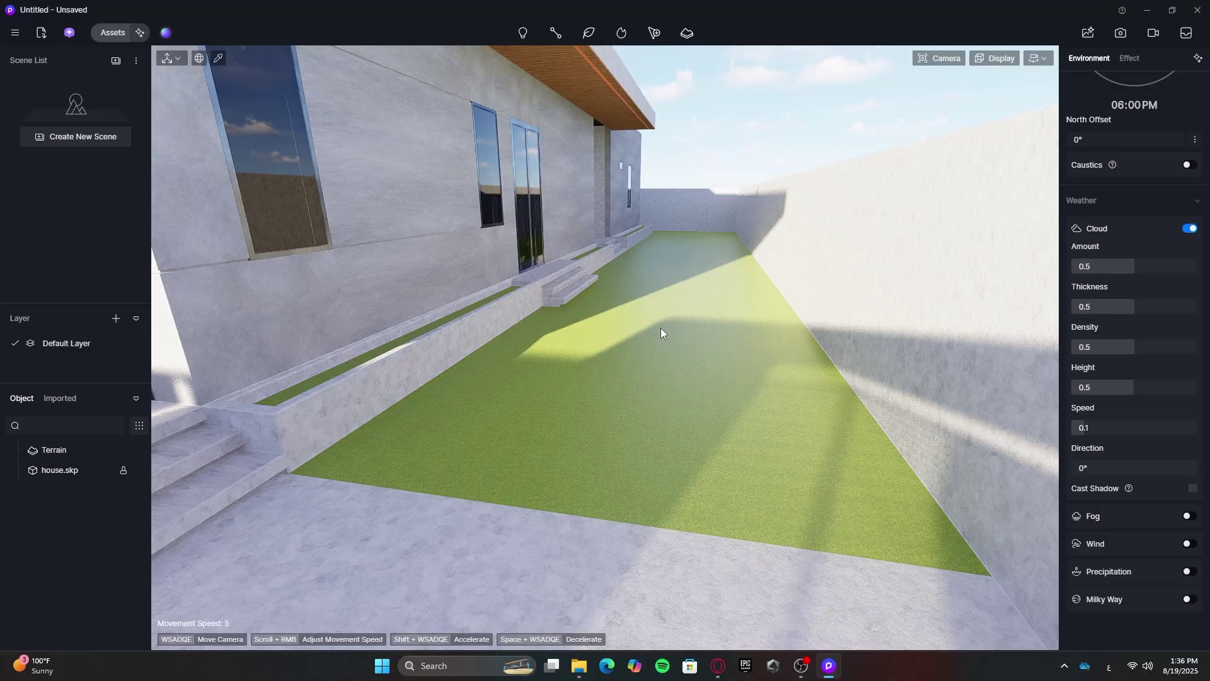
key("m")
key("m")
key("m")
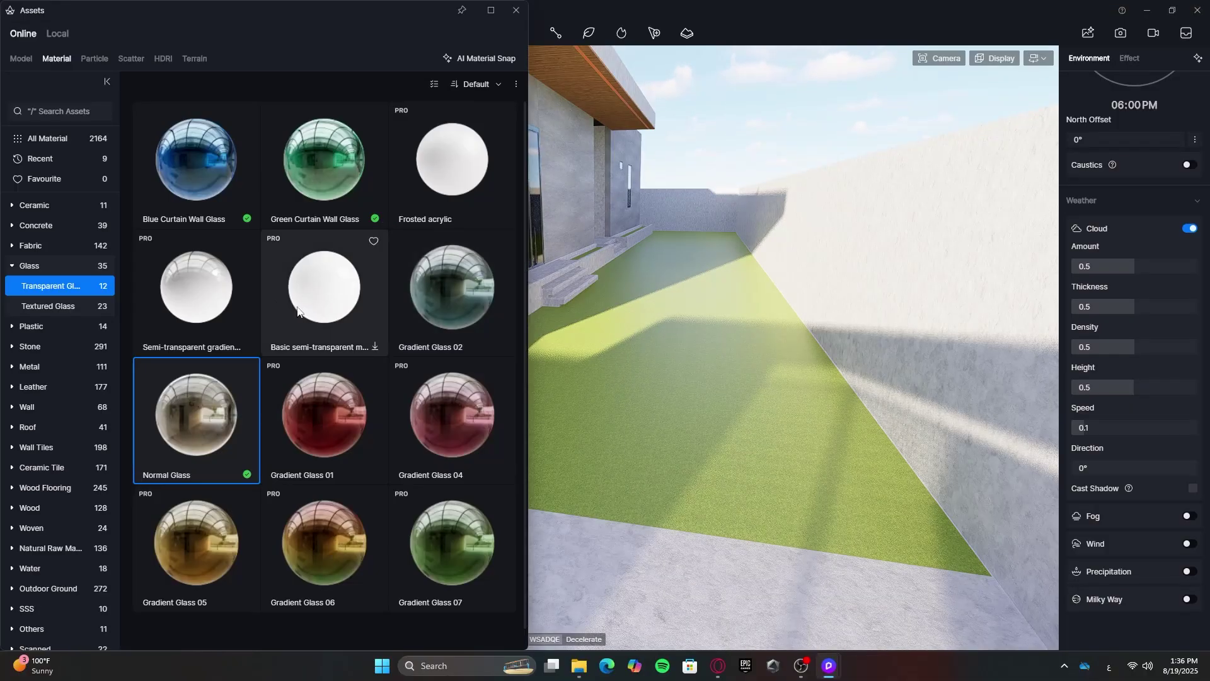
scroll(86, 451, "down", 1)
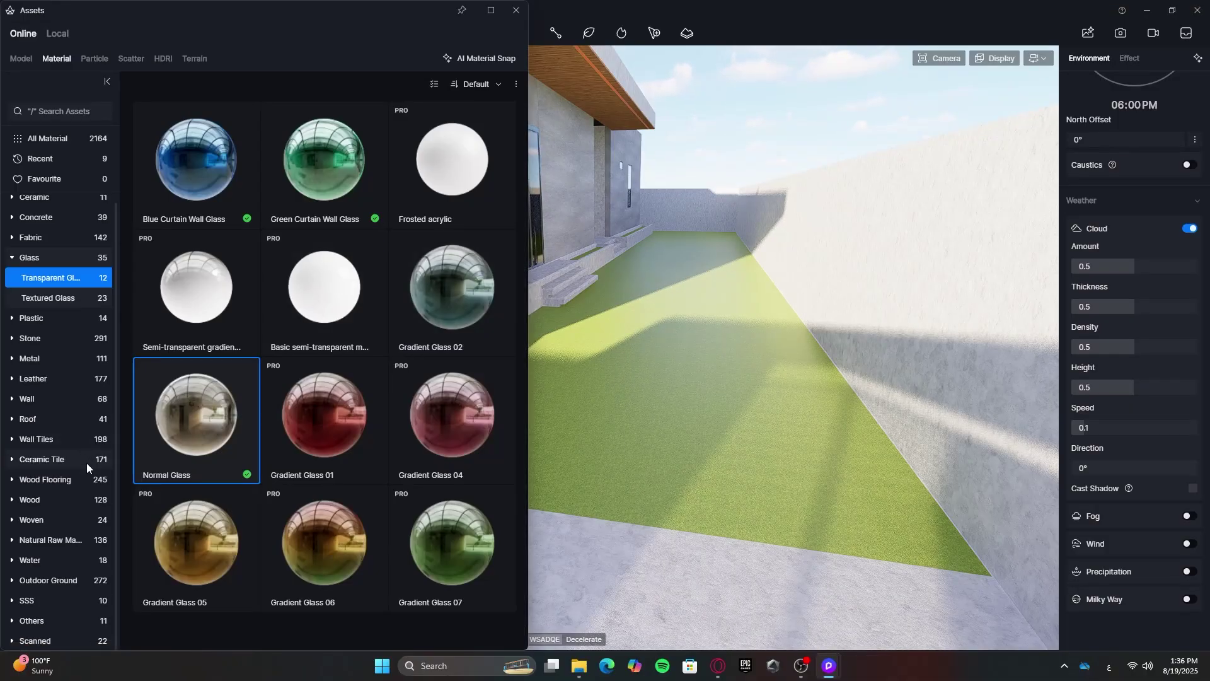
left_click(37, 582)
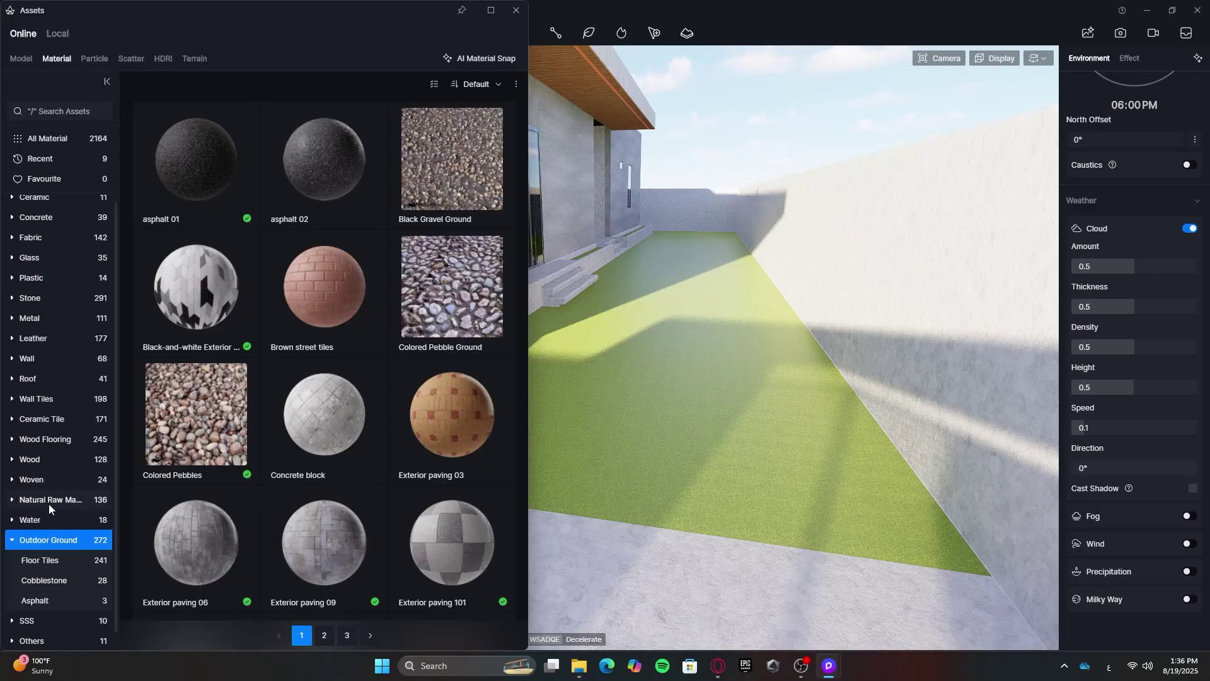
left_click(48, 504)
left_click(48, 561)
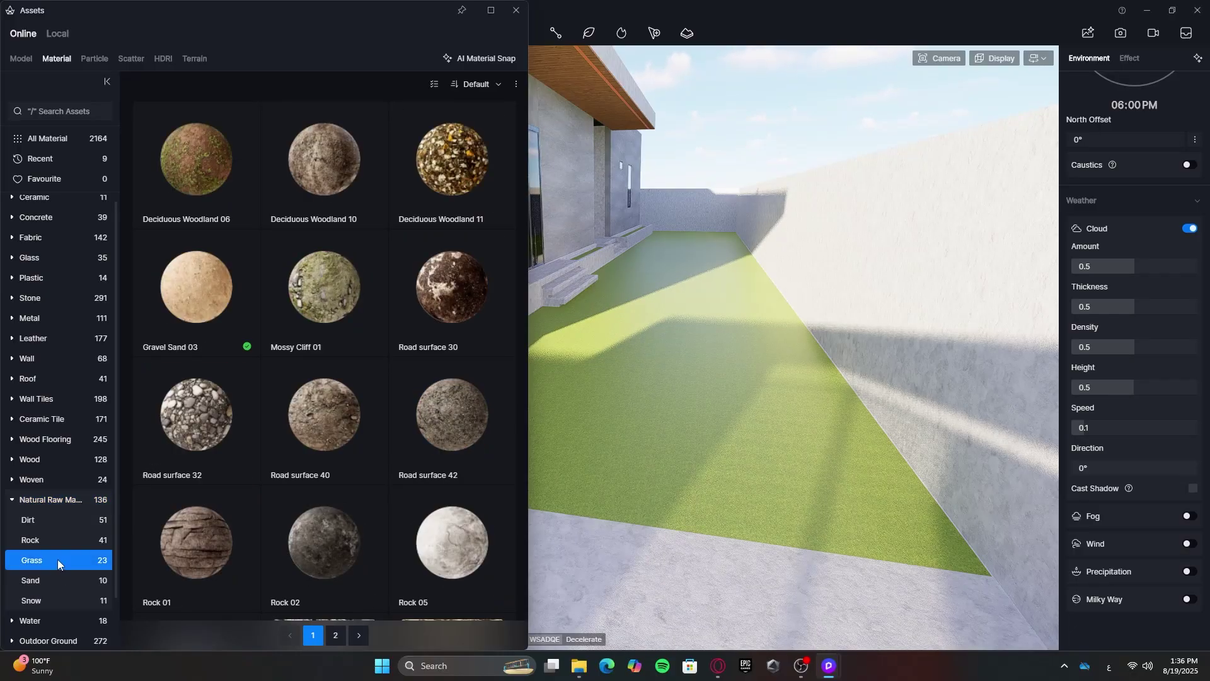
Try the Grassland 05 material on the side lawn
scroll(303, 382, "down", 2)
scroll(303, 382, "down", 5)
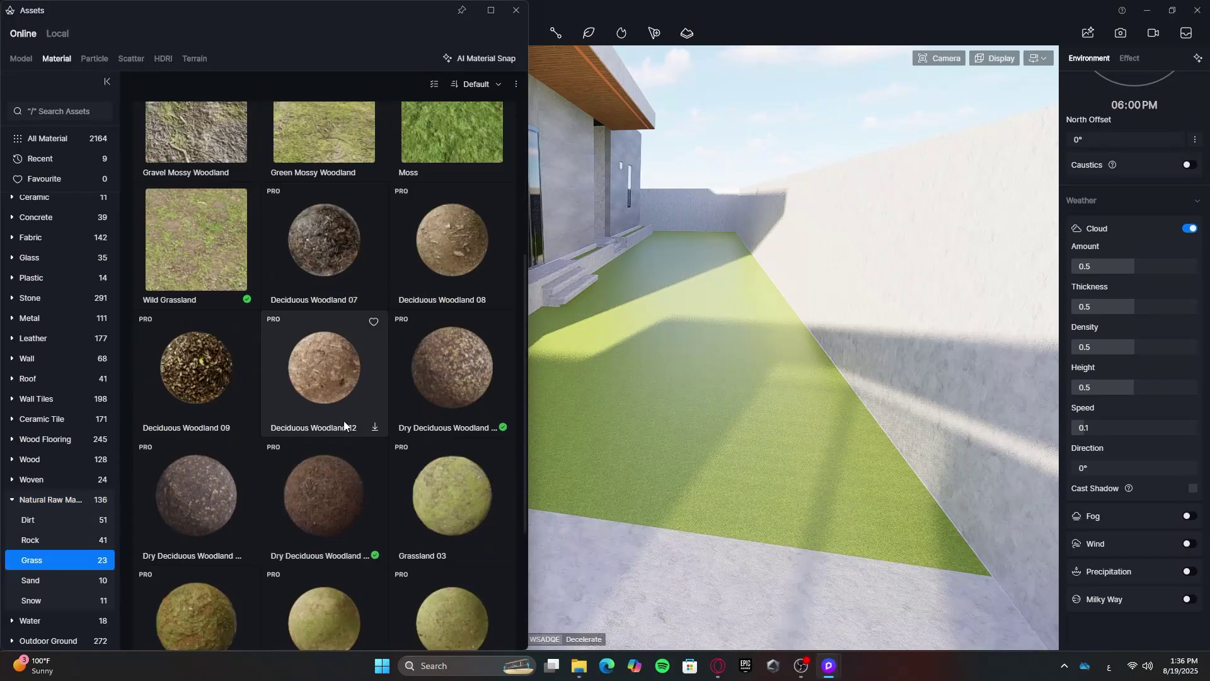
scroll(460, 419, "up", 1)
scroll(466, 441, "down", 2)
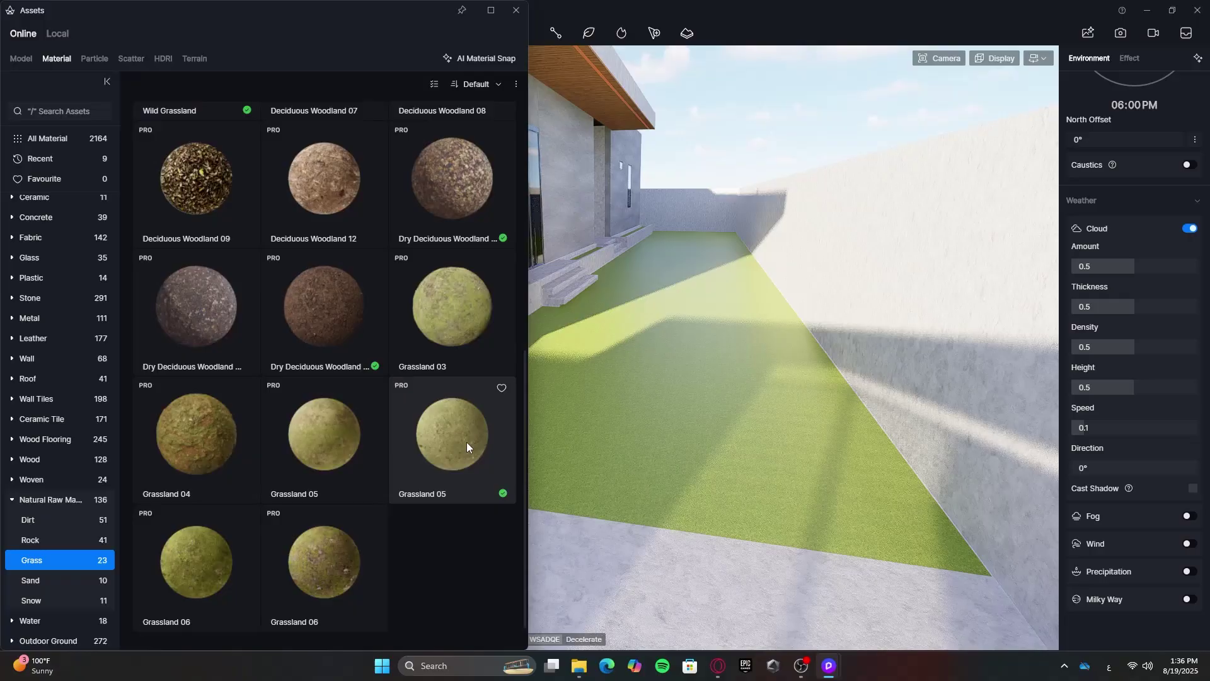
left_click(670, 385)
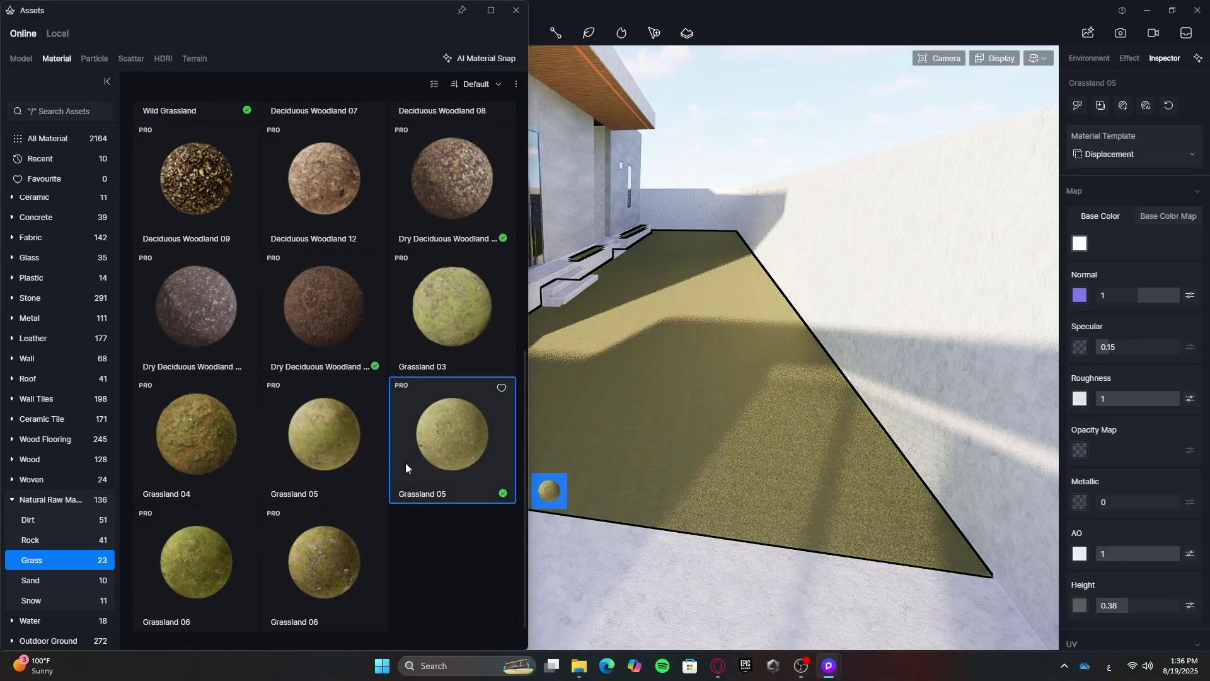
Try the Wild Grassland and Grassland01 materials on the side lawn, and undo the trial applications
scroll(252, 452, "up", 6)
left_click(213, 317)
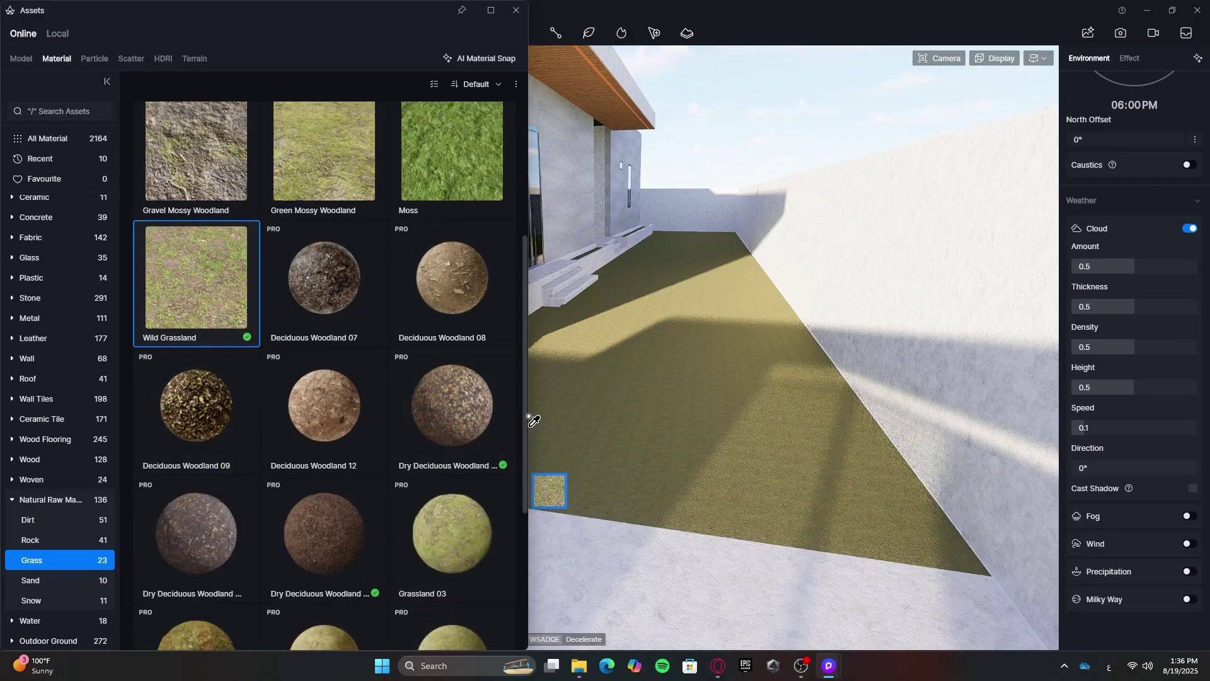
left_click(701, 378)
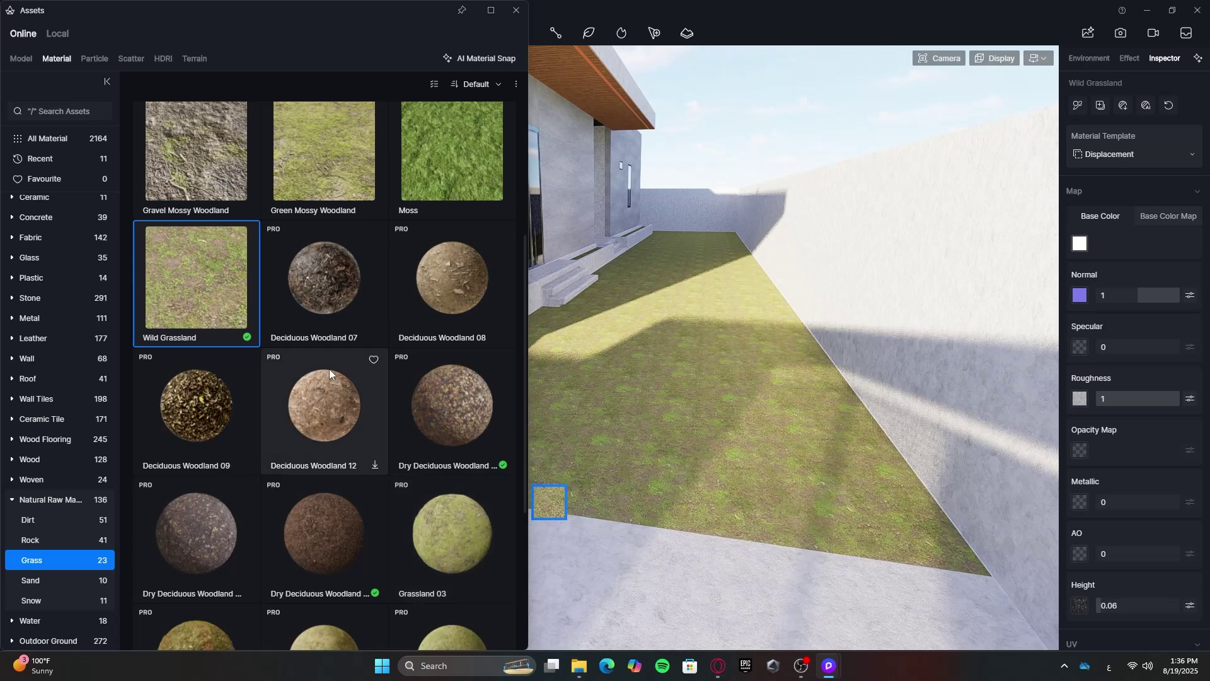
scroll(329, 369, "up", 1)
scroll(358, 314, "up", 1)
left_click(223, 222)
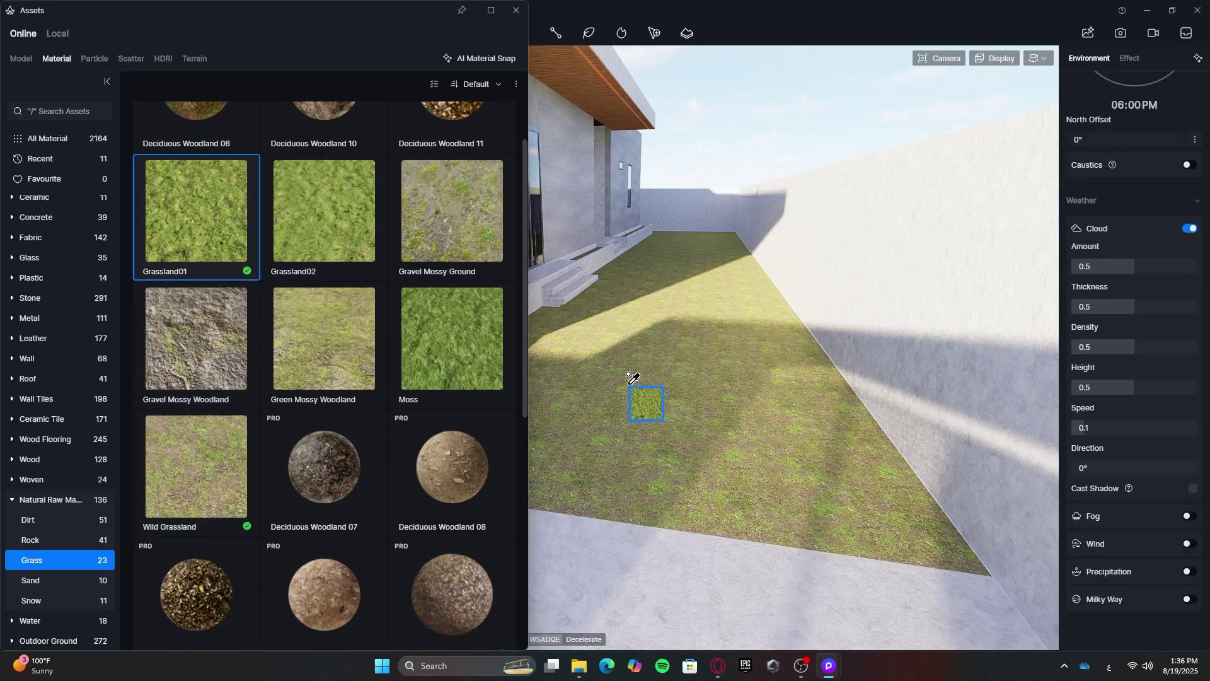
left_click(682, 428)
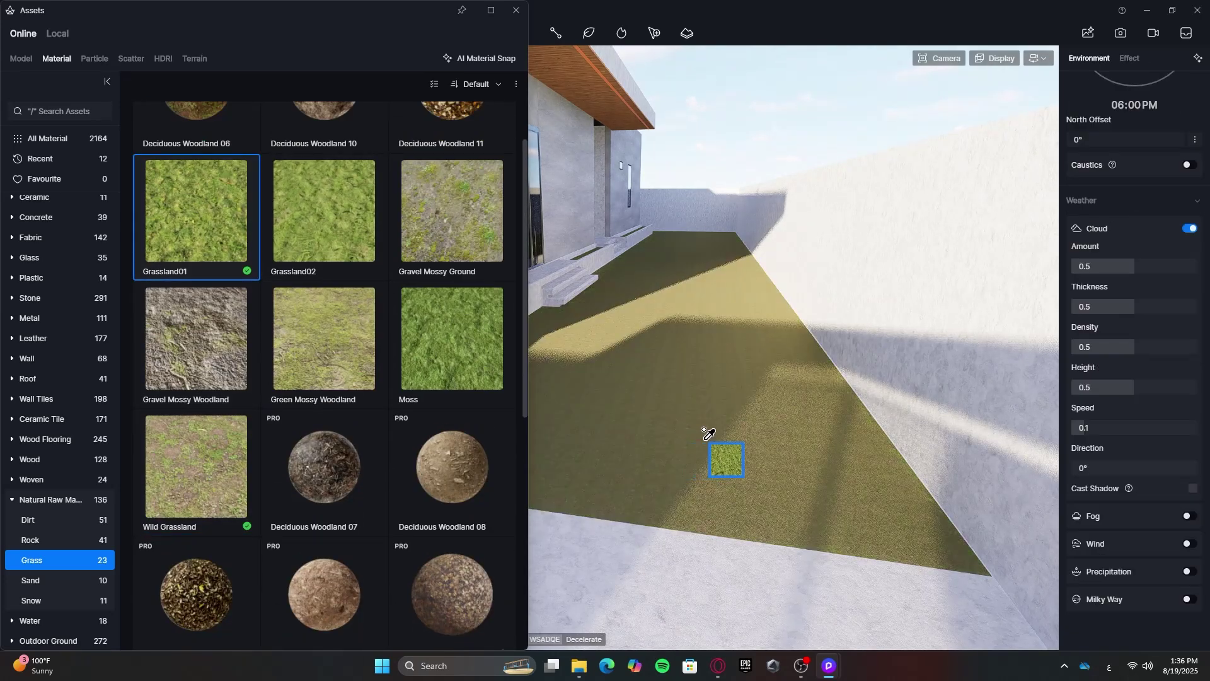
Reapply Grassland 05 to the side lawn for comparison
scroll(358, 479, "down", 6)
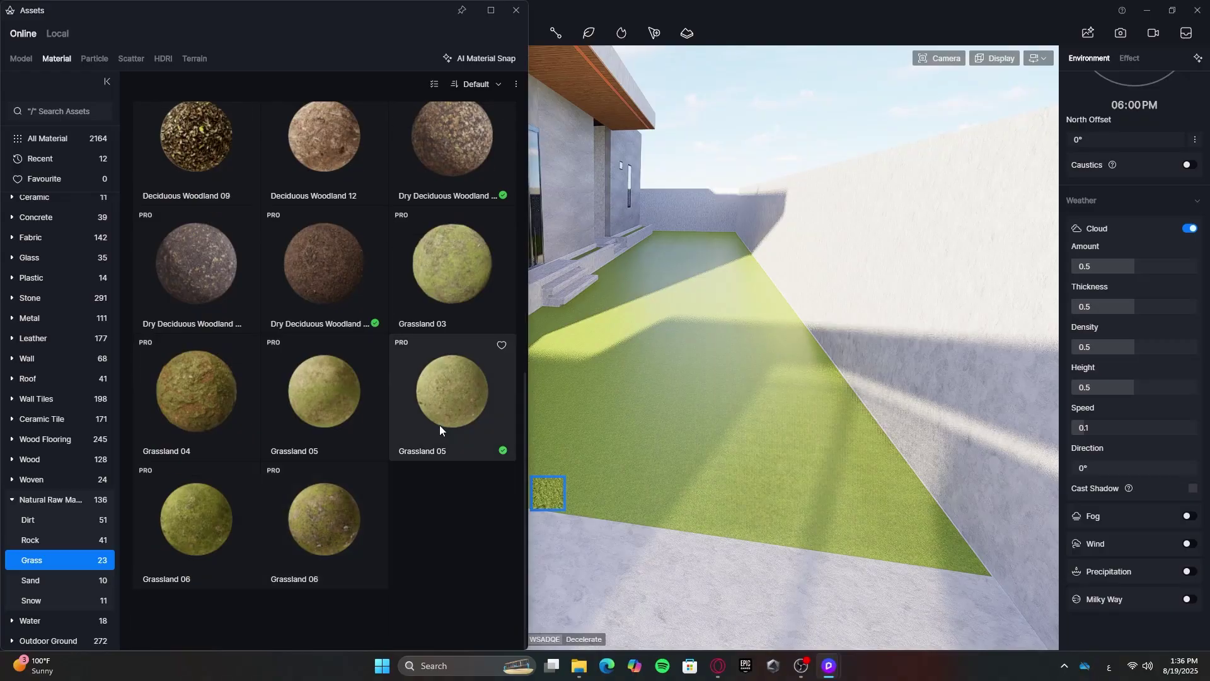
left_click(455, 400)
left_click(612, 420)
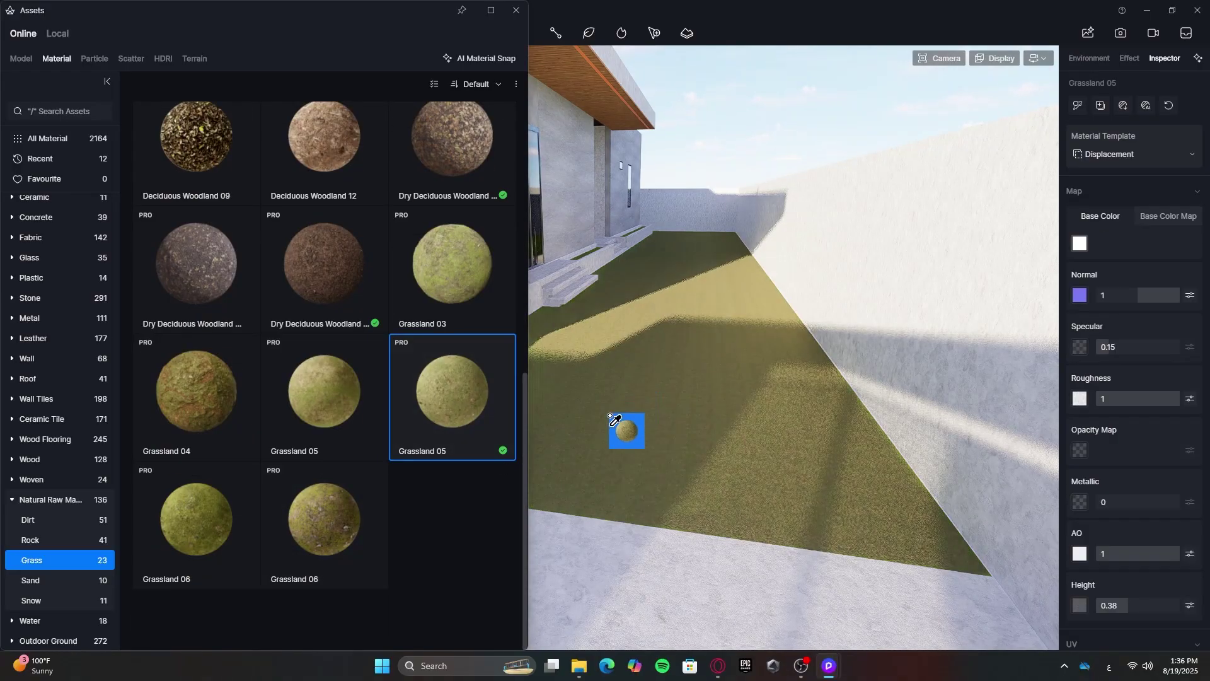
Apply the Grassland01 material to the side lawn, close the material library, and select the lawn's surface
scroll(367, 408, "up", 3)
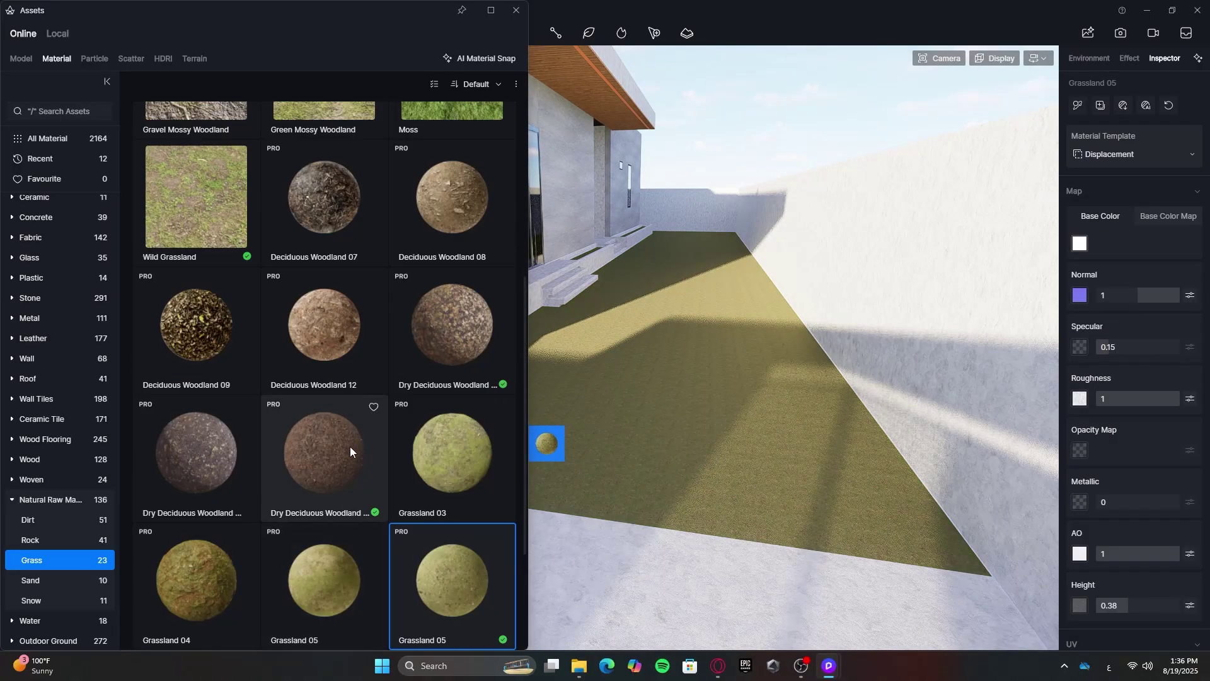
scroll(328, 435, "up", 4)
left_click(196, 205)
left_click(759, 467)
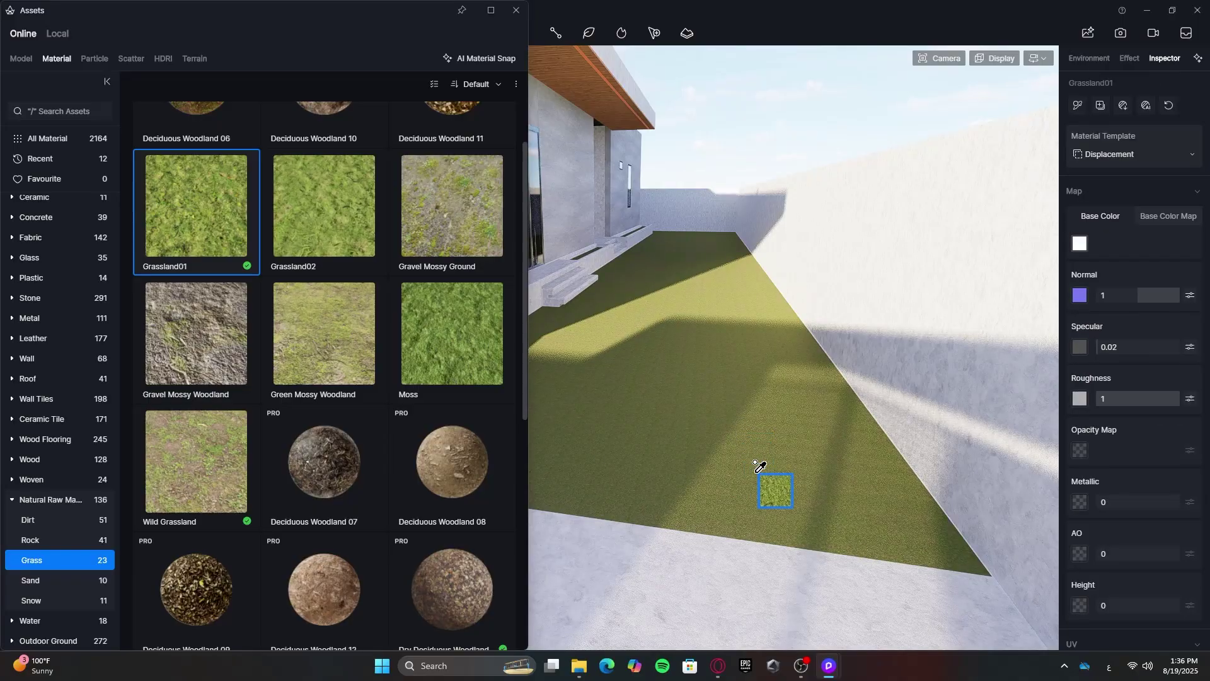
left_click(763, 462)
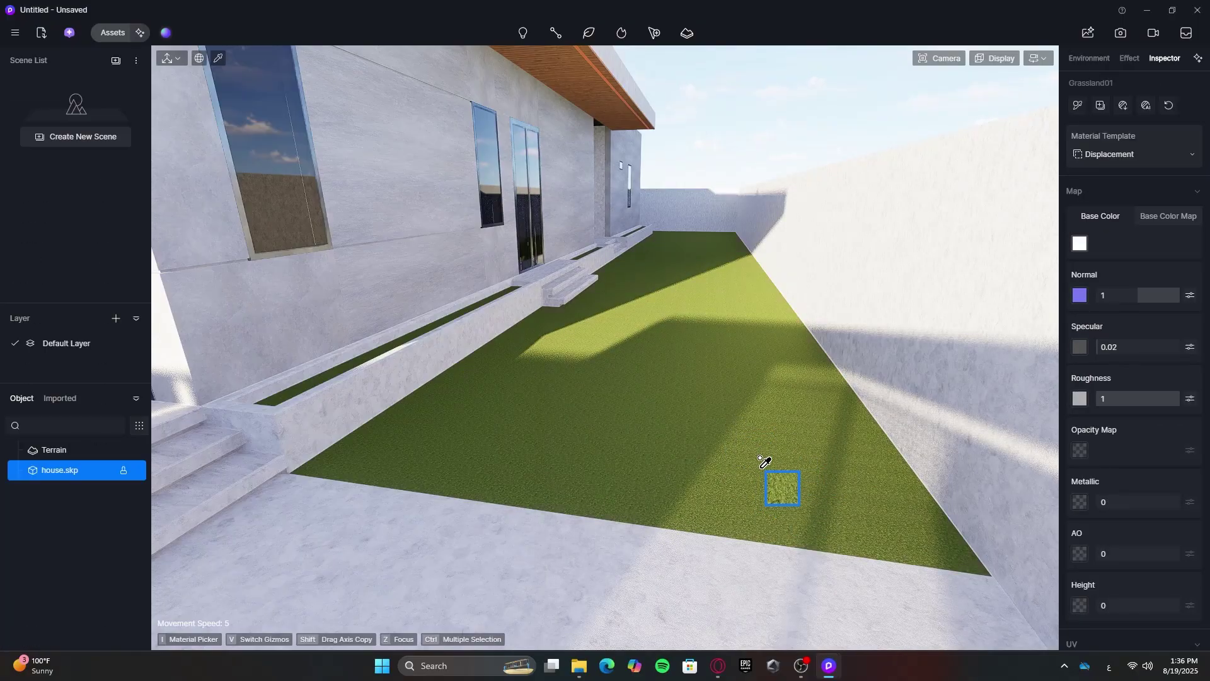
scroll(745, 460, "up", 3)
left_click(748, 458)
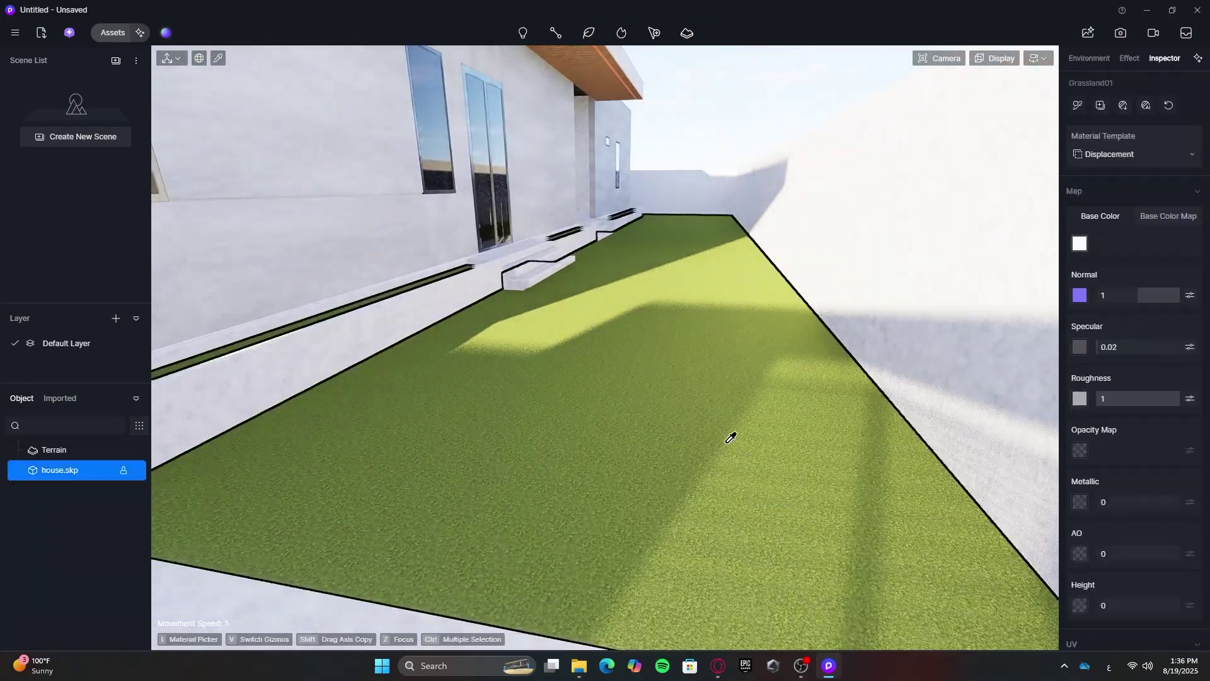
Switch the side lawn's Grassland01 material to the Grass template and look over the generated grass
scroll(1121, 489, "down", 4)
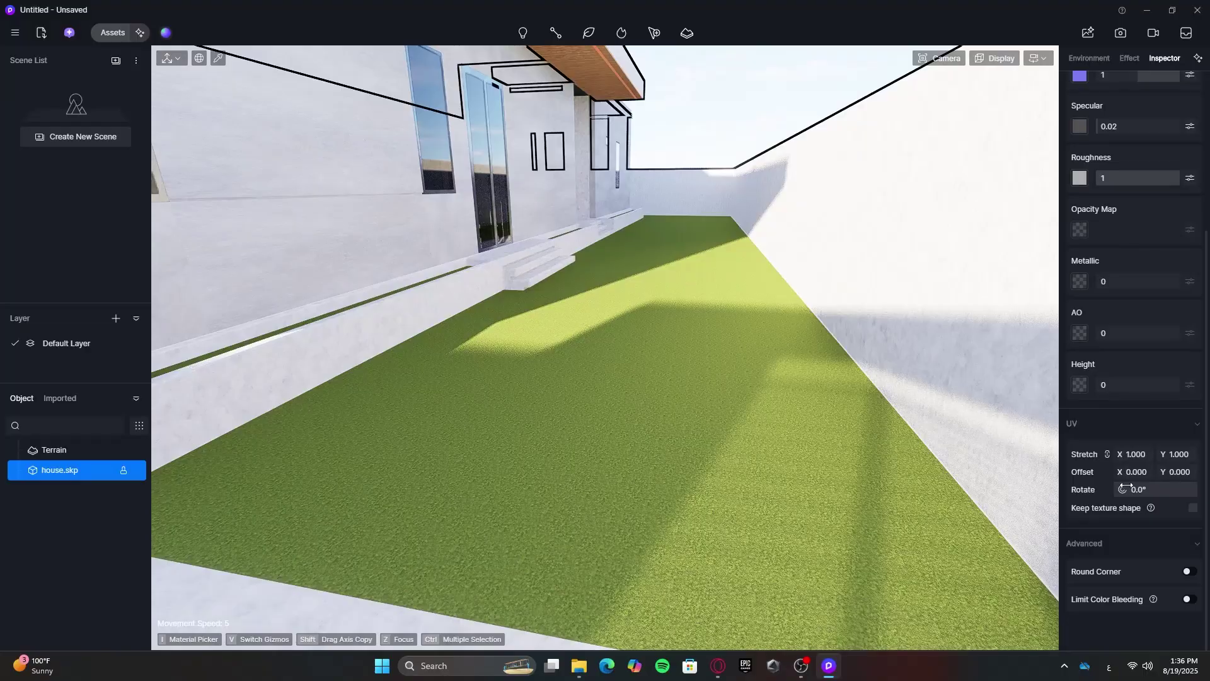
scroll(1152, 349, "up", 4)
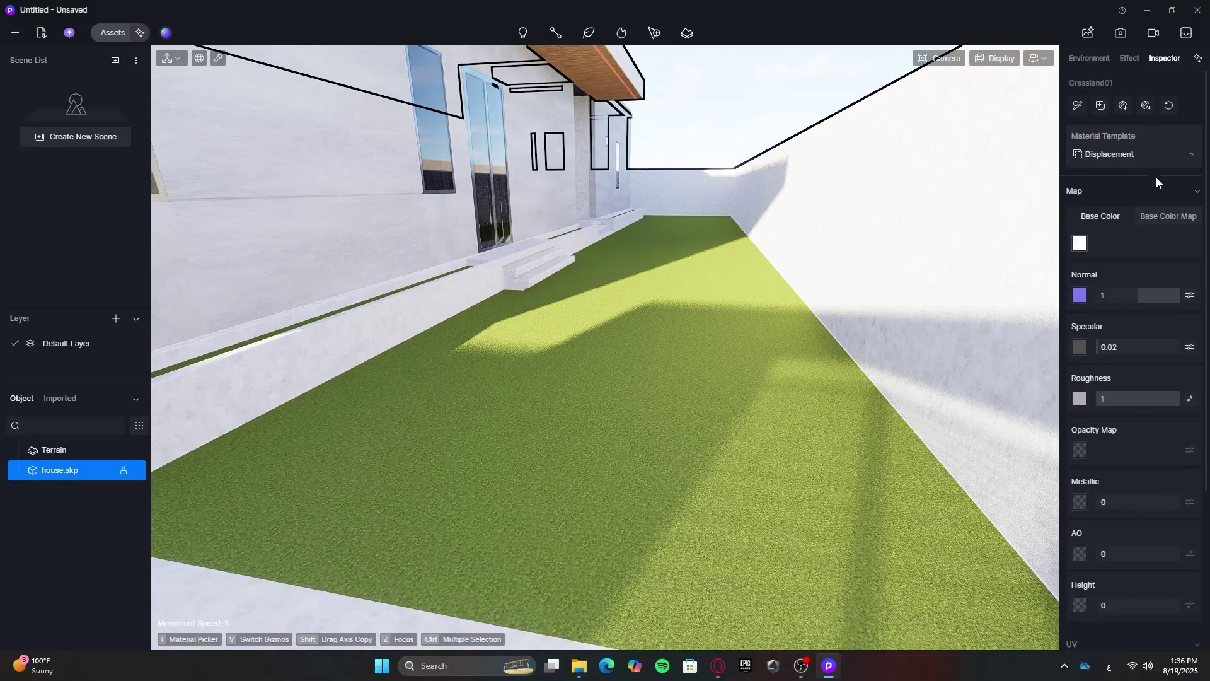
left_click(1154, 153)
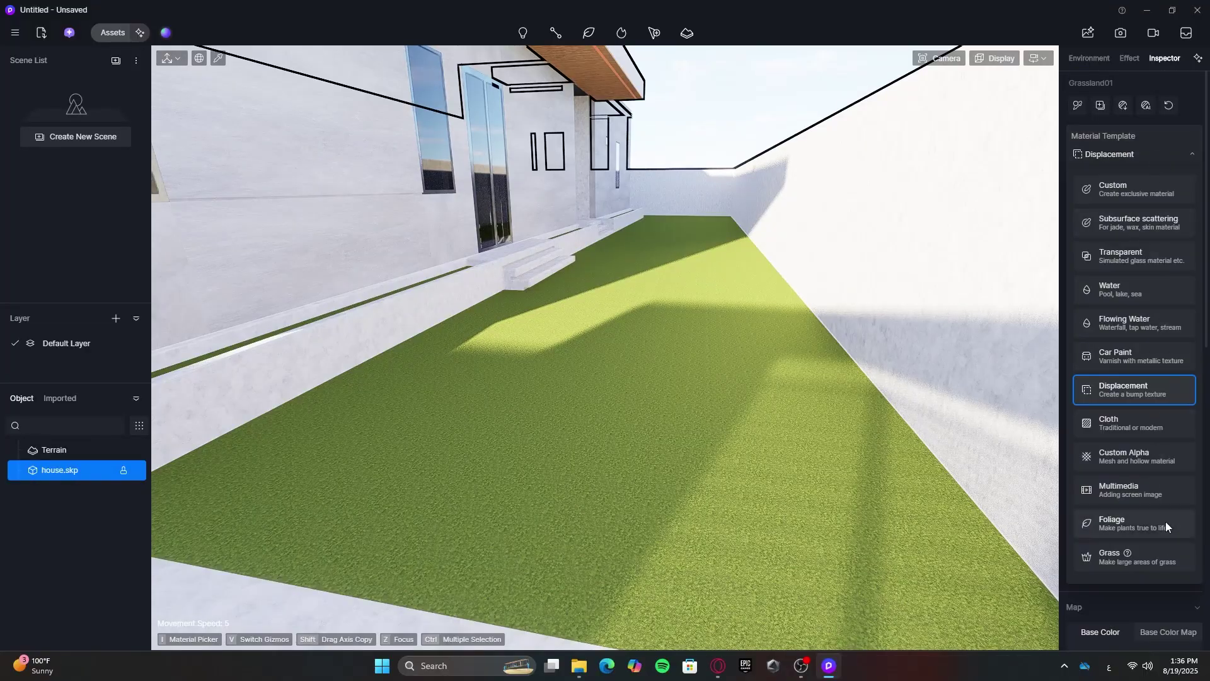
left_click(1160, 555)
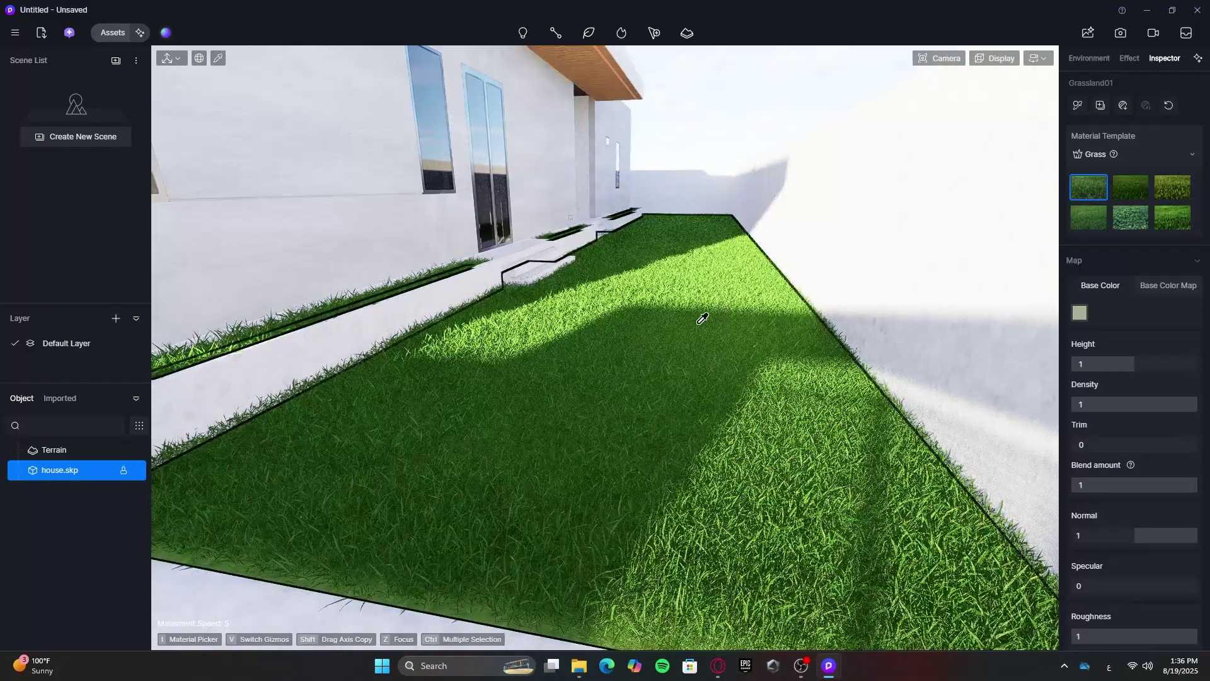
key("s")
right_click_drag(703, 318, 721, 315)
key("w")
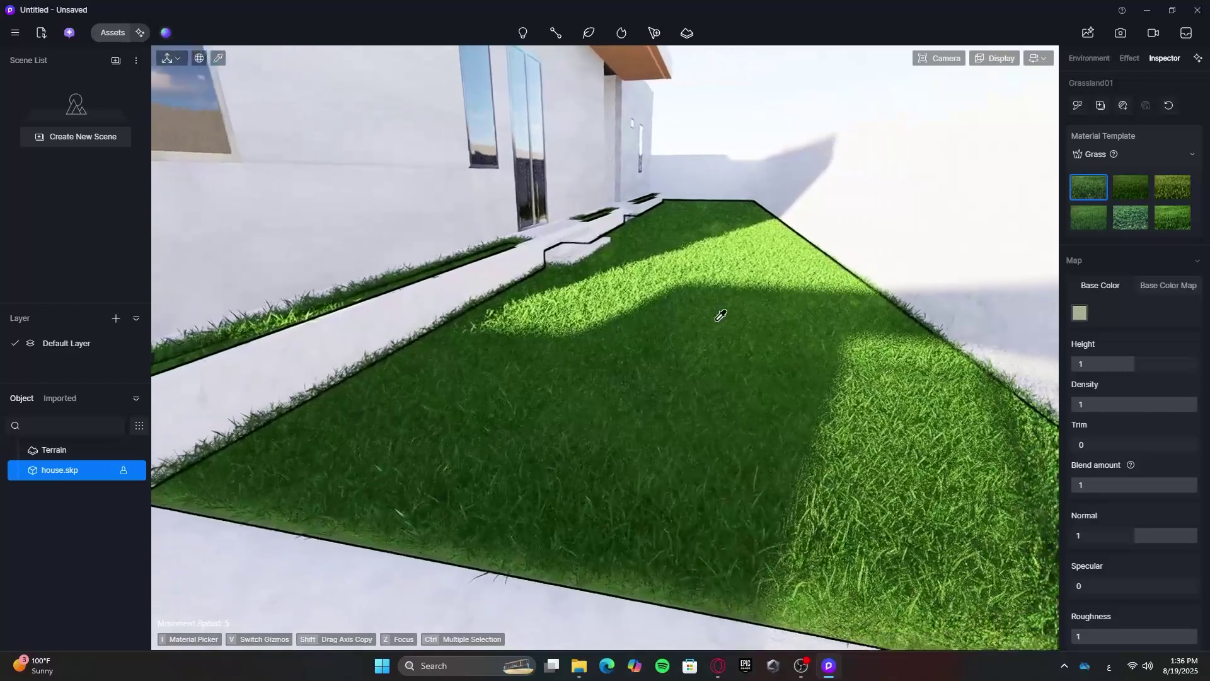
key("d")
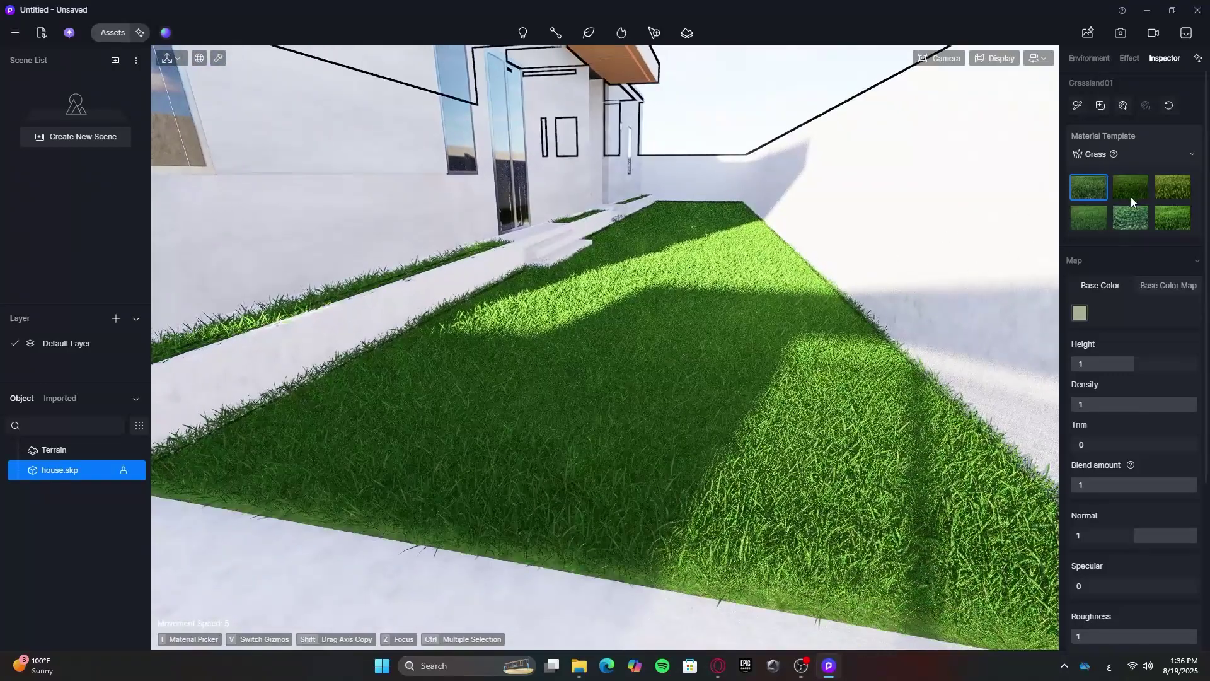
Try the other five grass presets on the side lawn one after another, and return to the first preset
left_click(1131, 195)
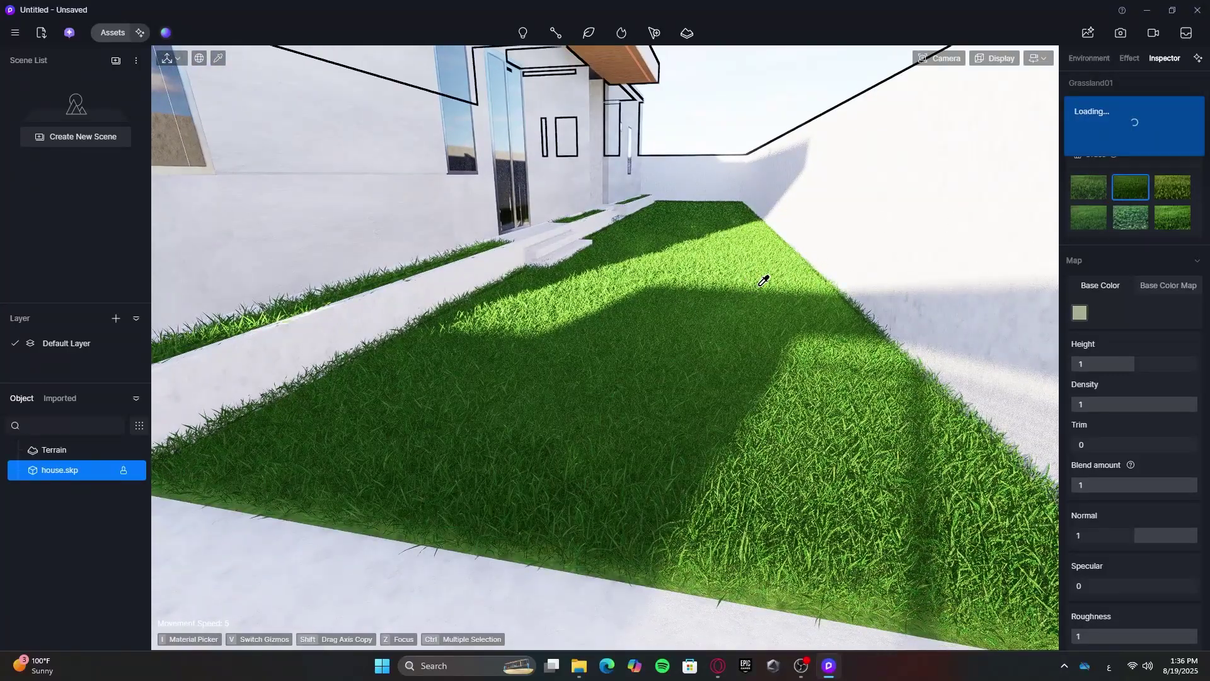
left_click(1173, 188)
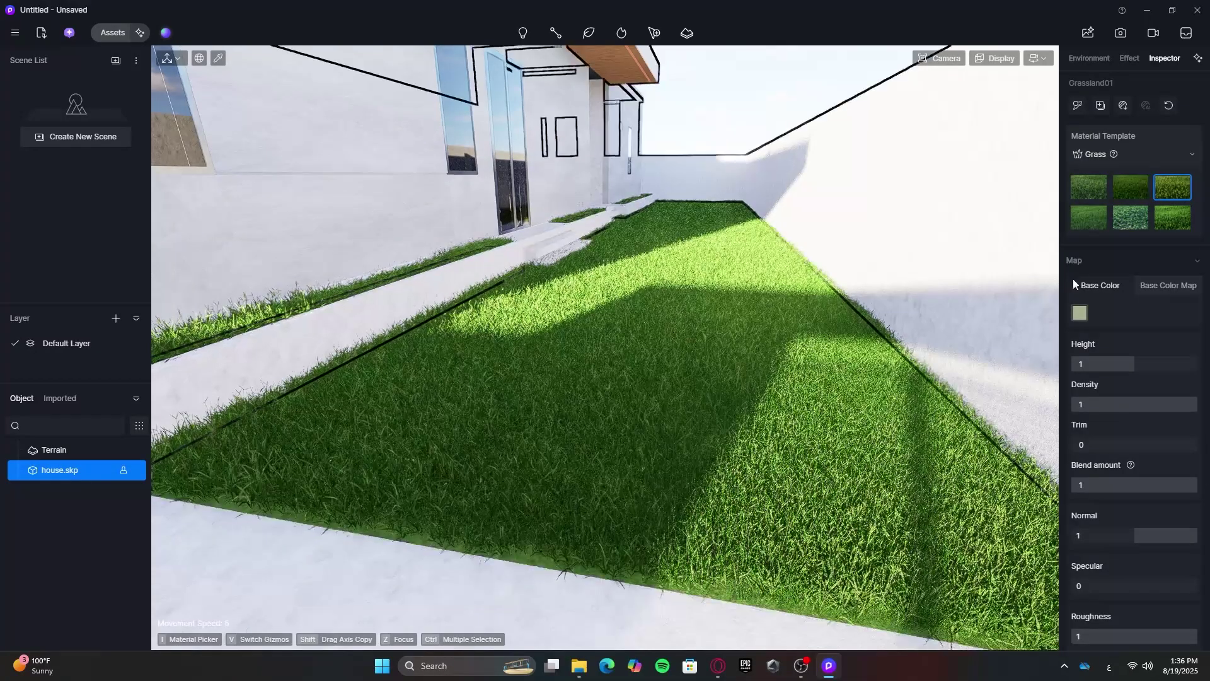
left_click(1094, 224)
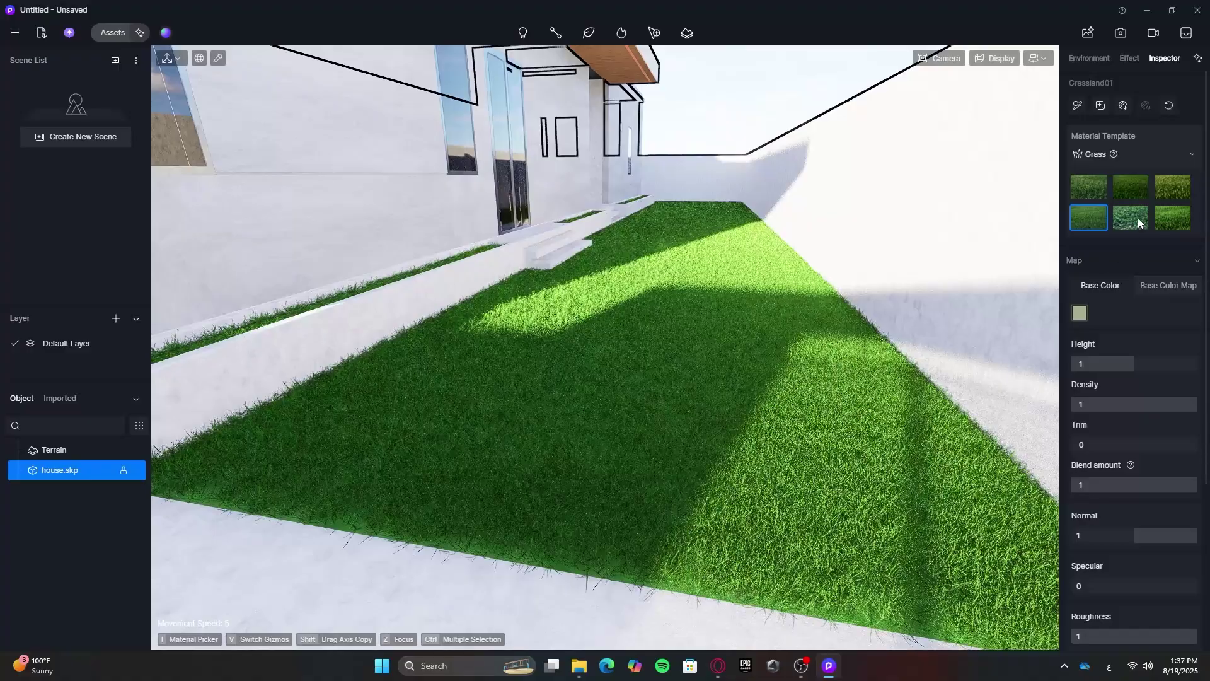
left_click(1139, 223)
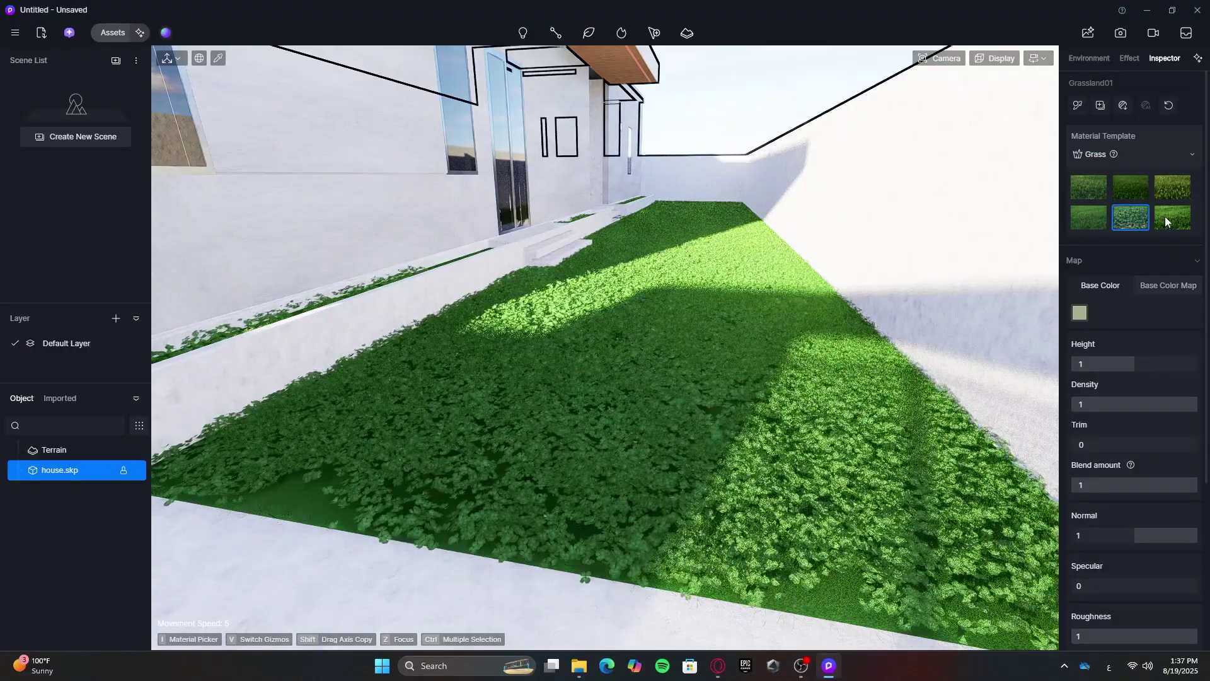
left_click(1171, 217)
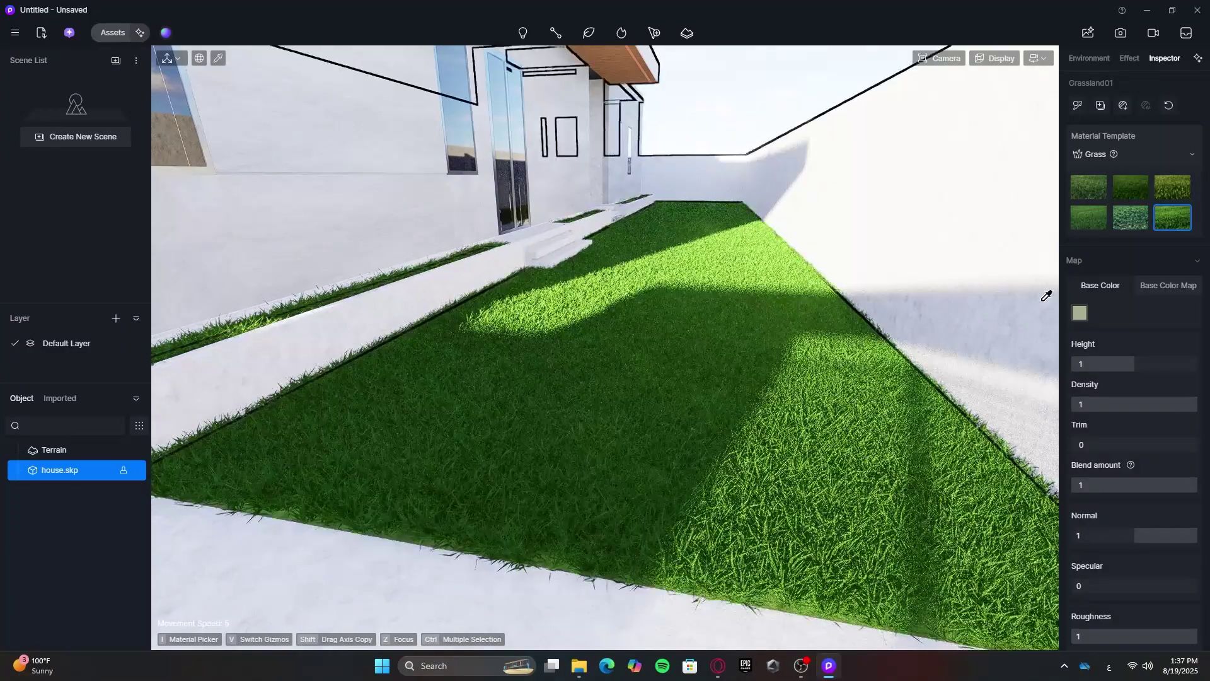
left_click(1089, 190)
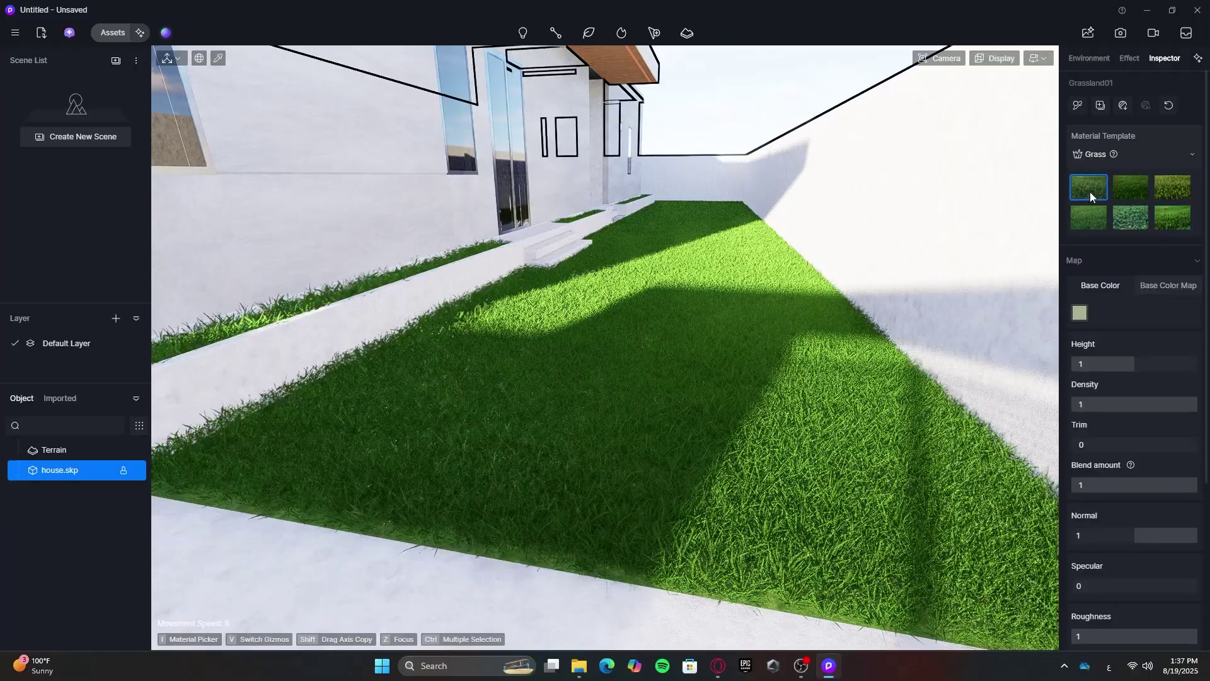
Compare the first and second grass presets at close range, and leave the second preset applied to the side lawn
left_click(1126, 188)
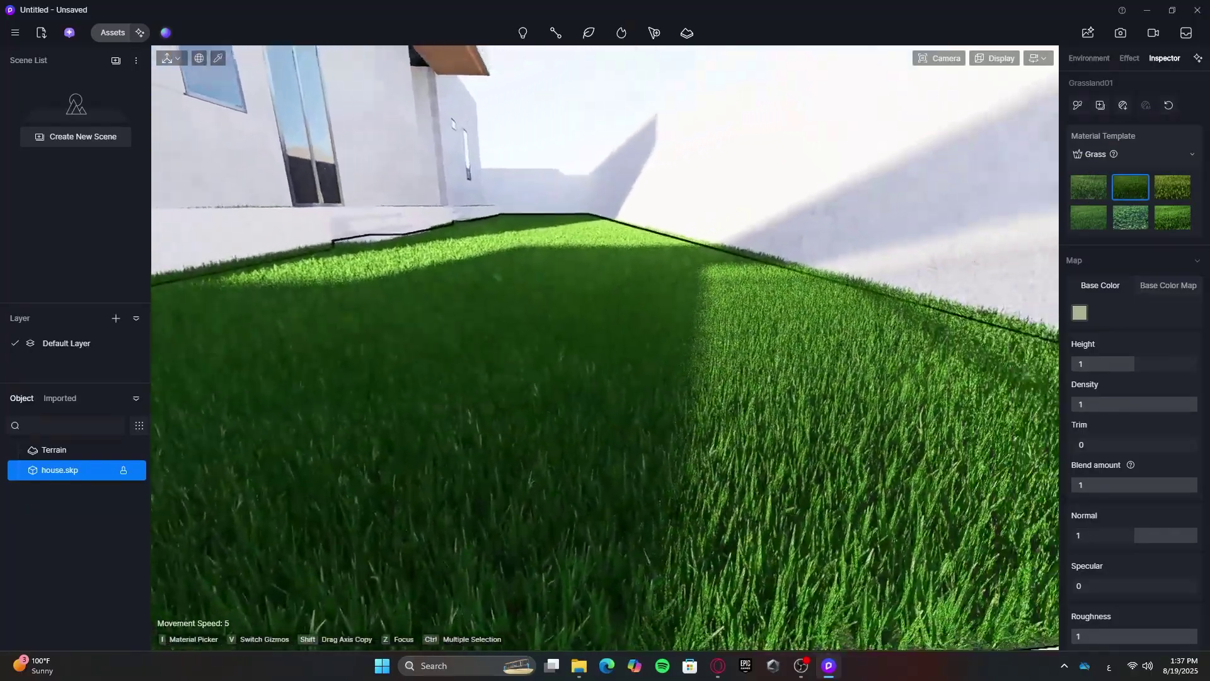
key("s")
right_click_drag(870, 361, 870, 361)
key("q")
key("s")
left_click(1087, 190)
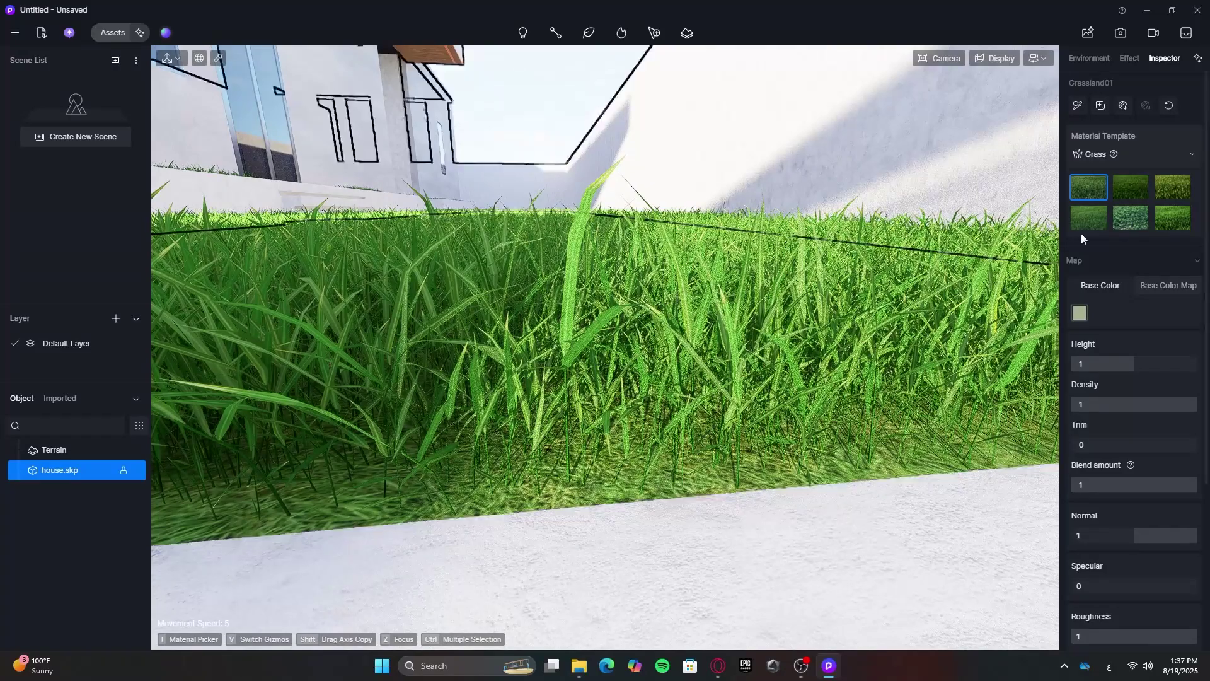
left_click(1129, 195)
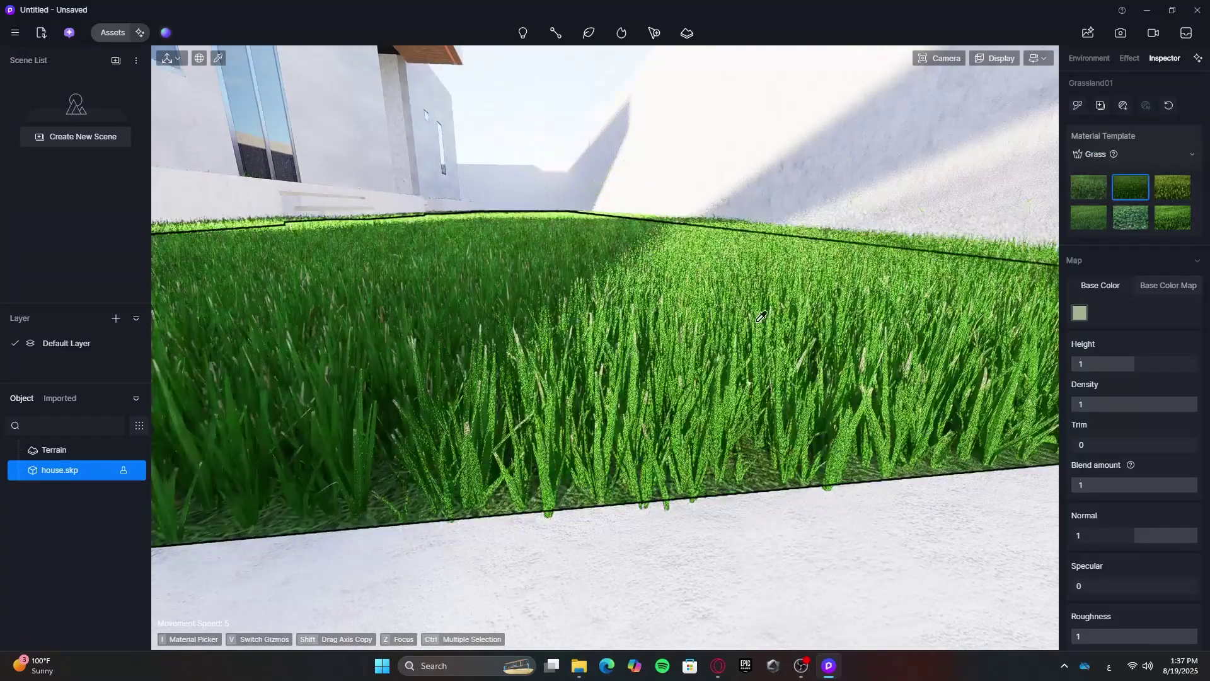
Try a lawn grass height of 2, and settle on a height of 0
right_click_drag(728, 364, 833, 377)
scroll(833, 377, "down", 2)
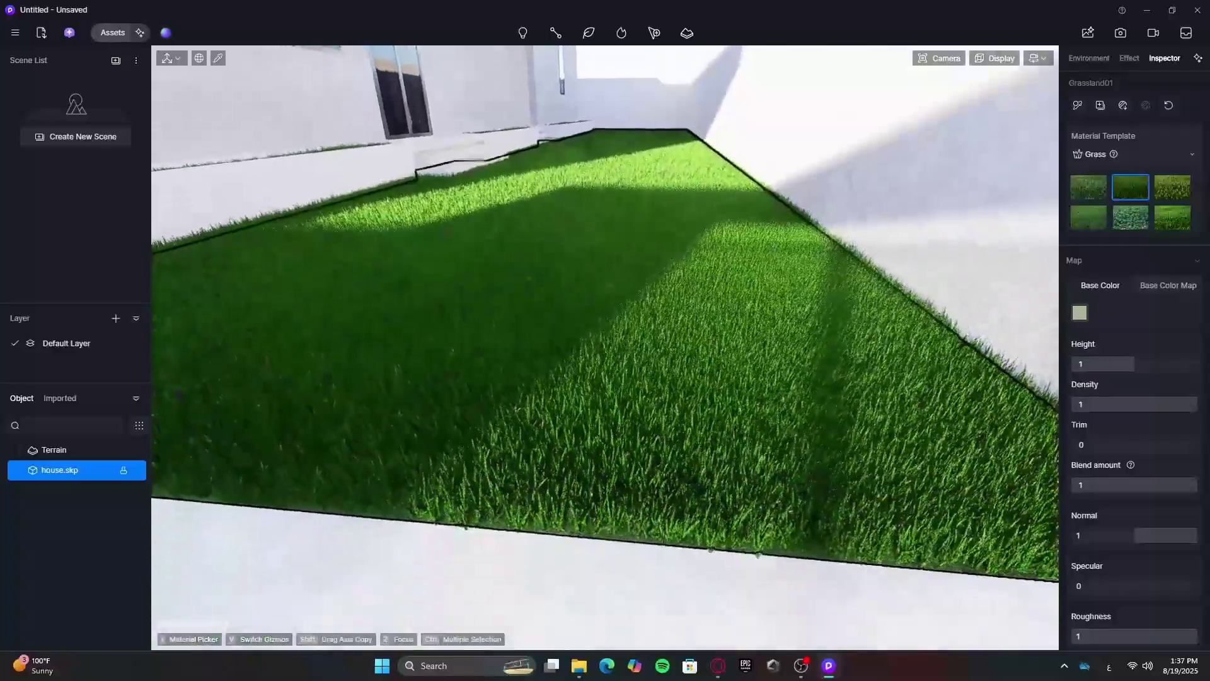
scroll(832, 377, "up", 3)
scroll(832, 377, "down", 3)
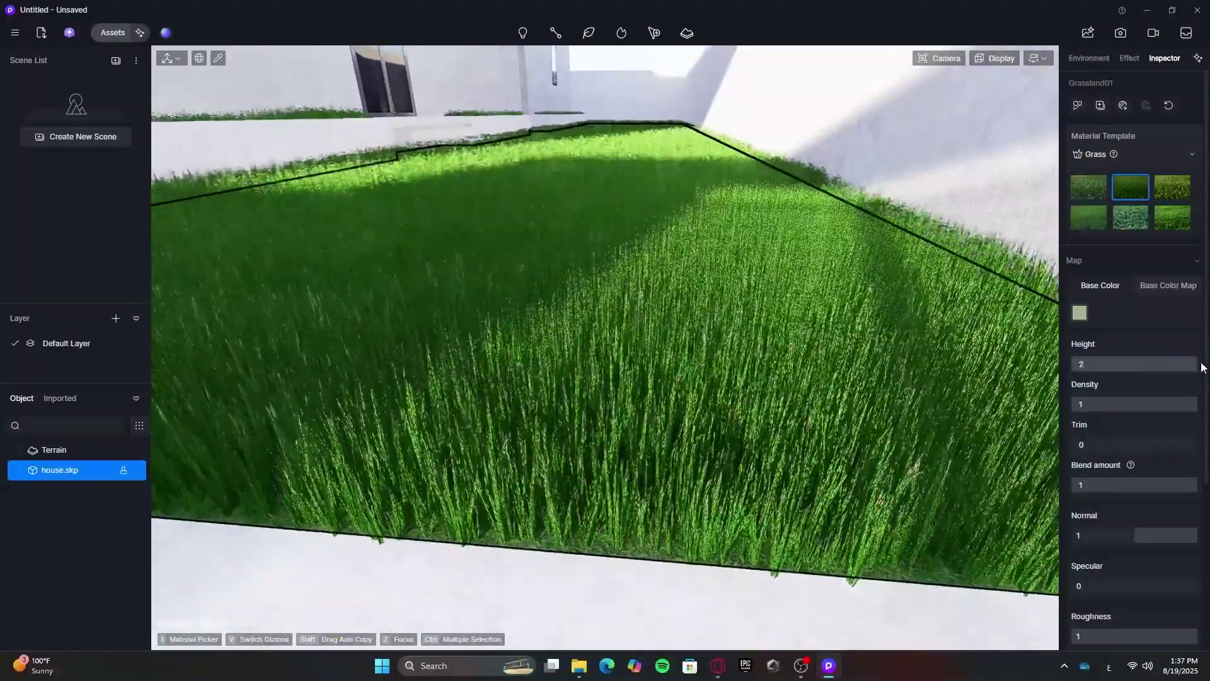
left_click_drag(1109, 364, 971, 405)
right_click_drag(971, 404, 975, 405)
key("q")
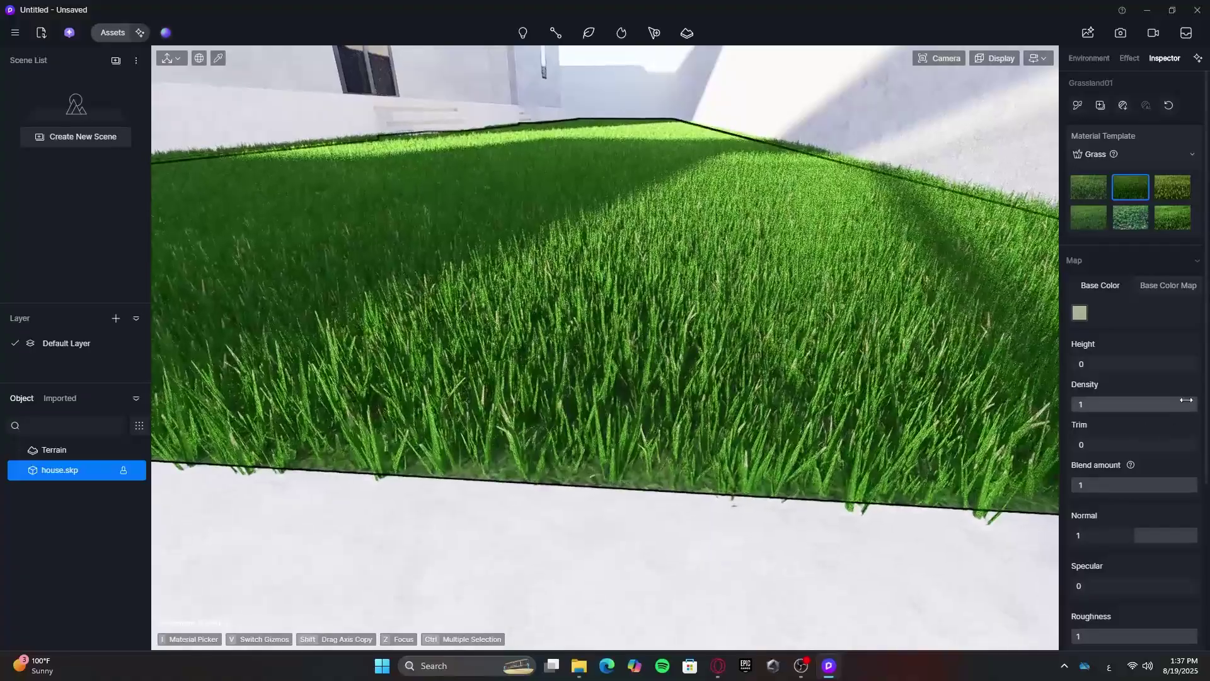
Reduce the lawn grass density to 0.34
key("e")
right_click_drag(1051, 410, 1051, 411)
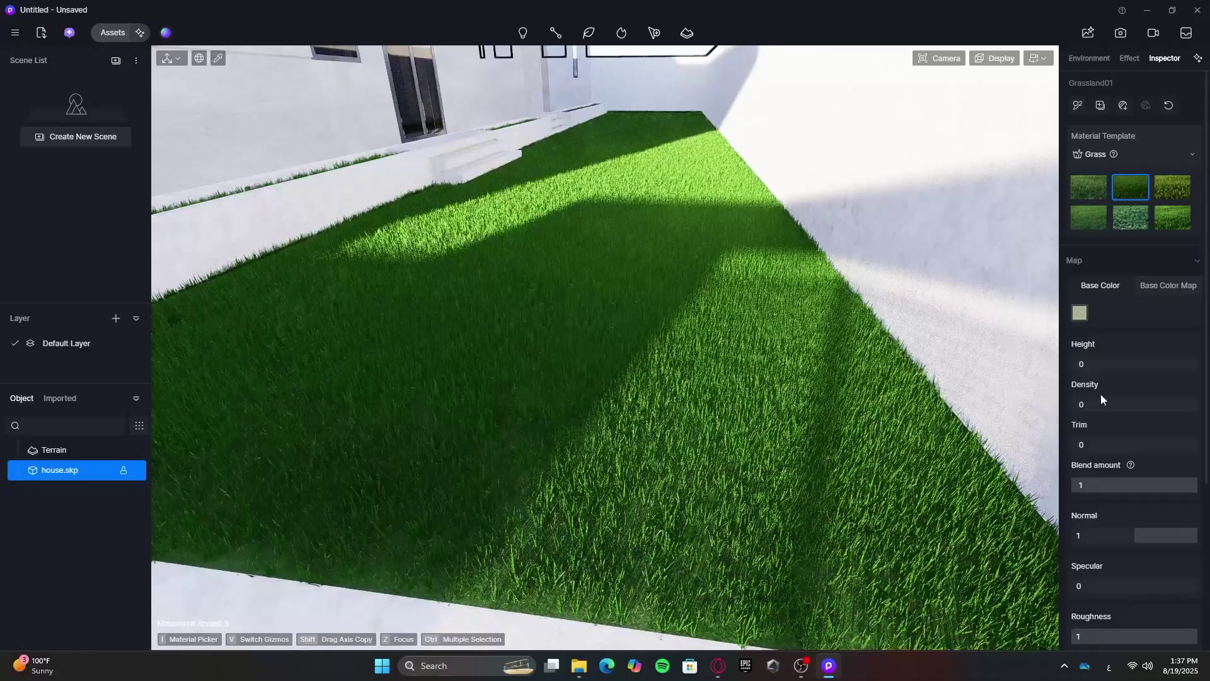
key("w")
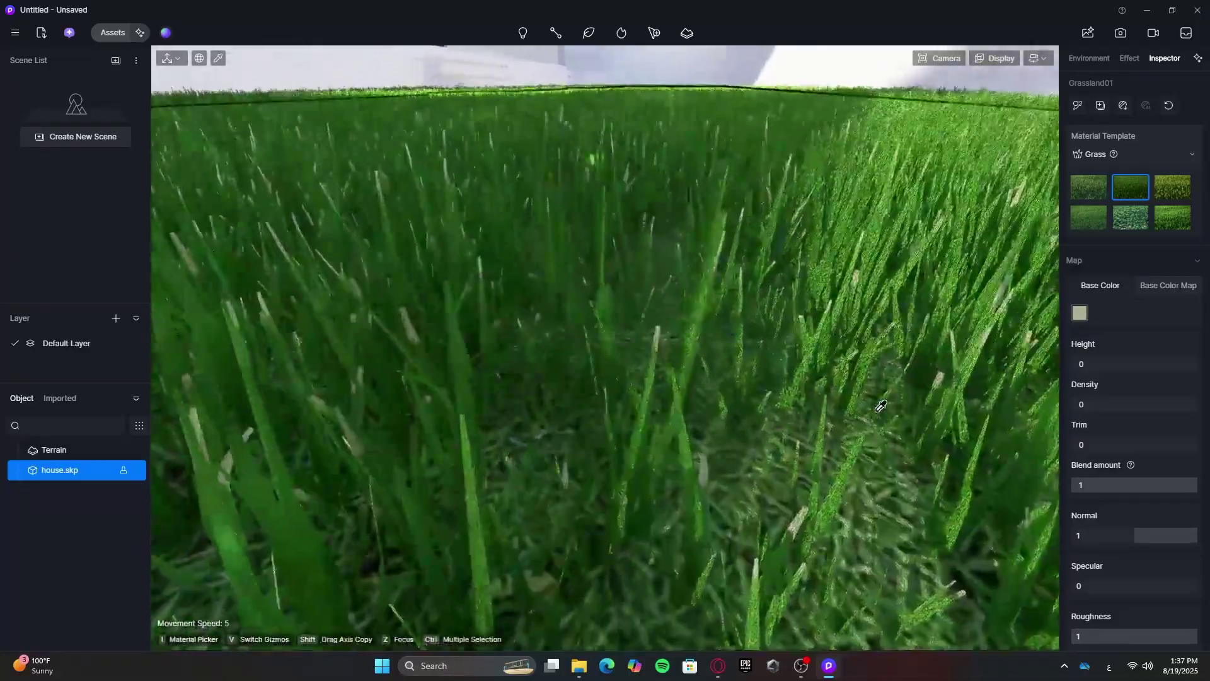
key("s")
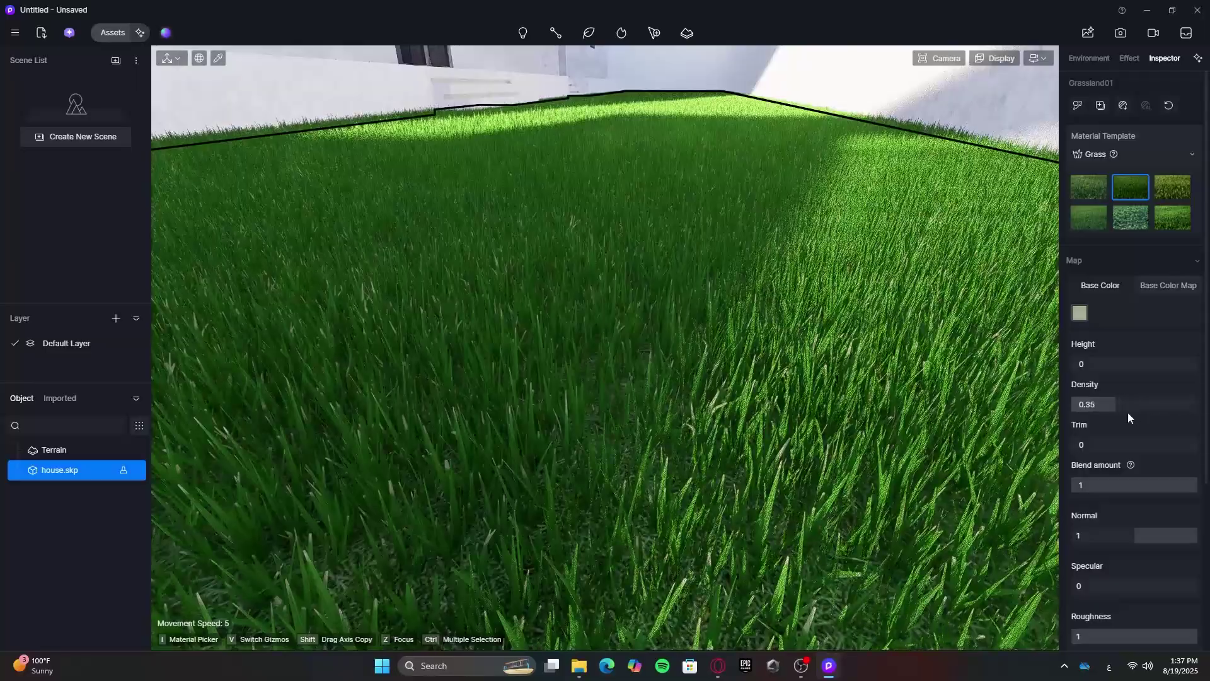
key("s")
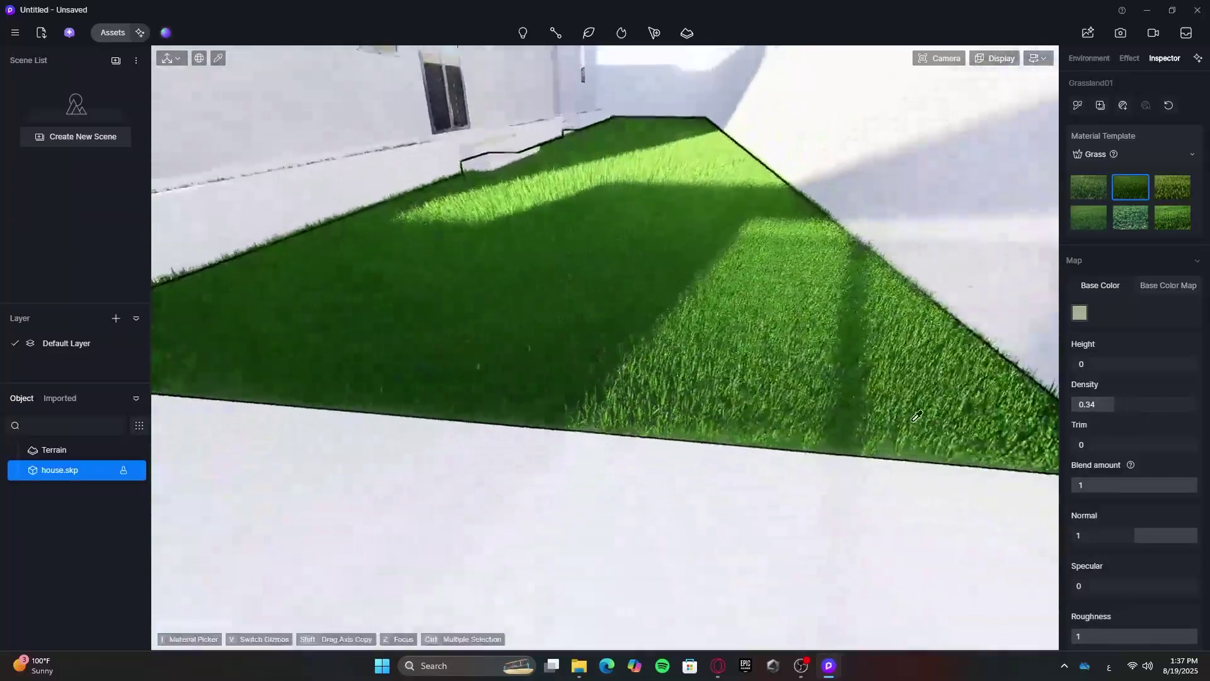
Examine the grass blades up close and set the lawn grass trim to 0.36
key("w")
key("q")
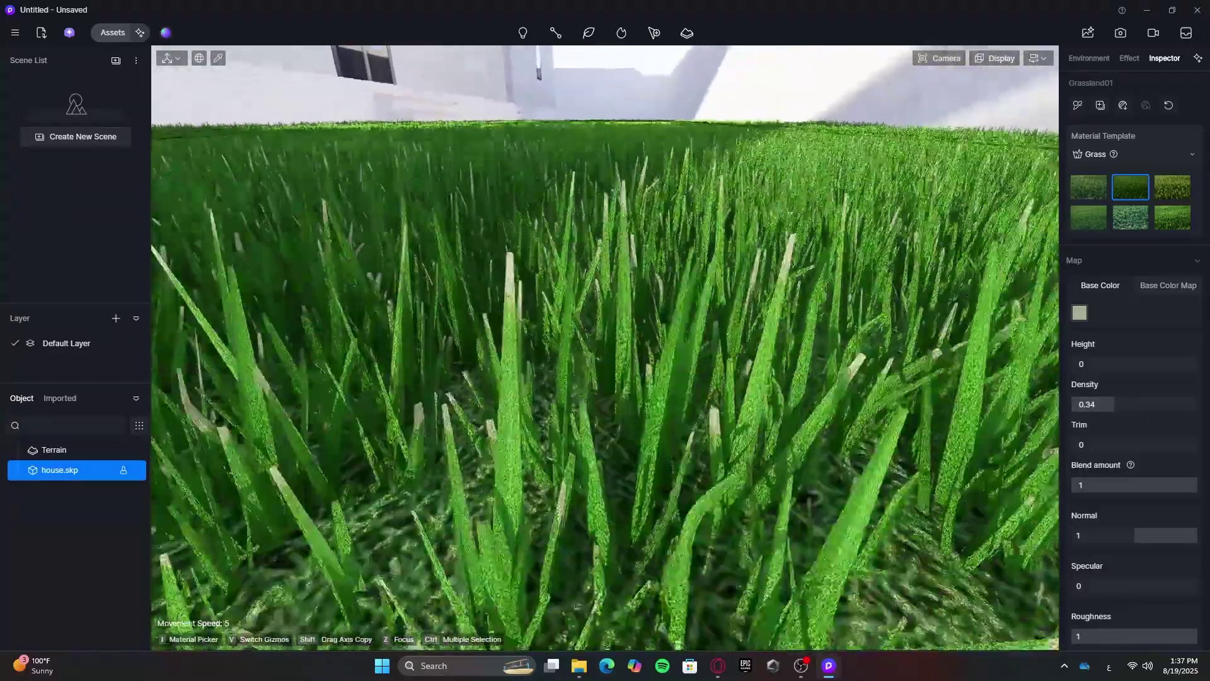
key("e")
key("w")
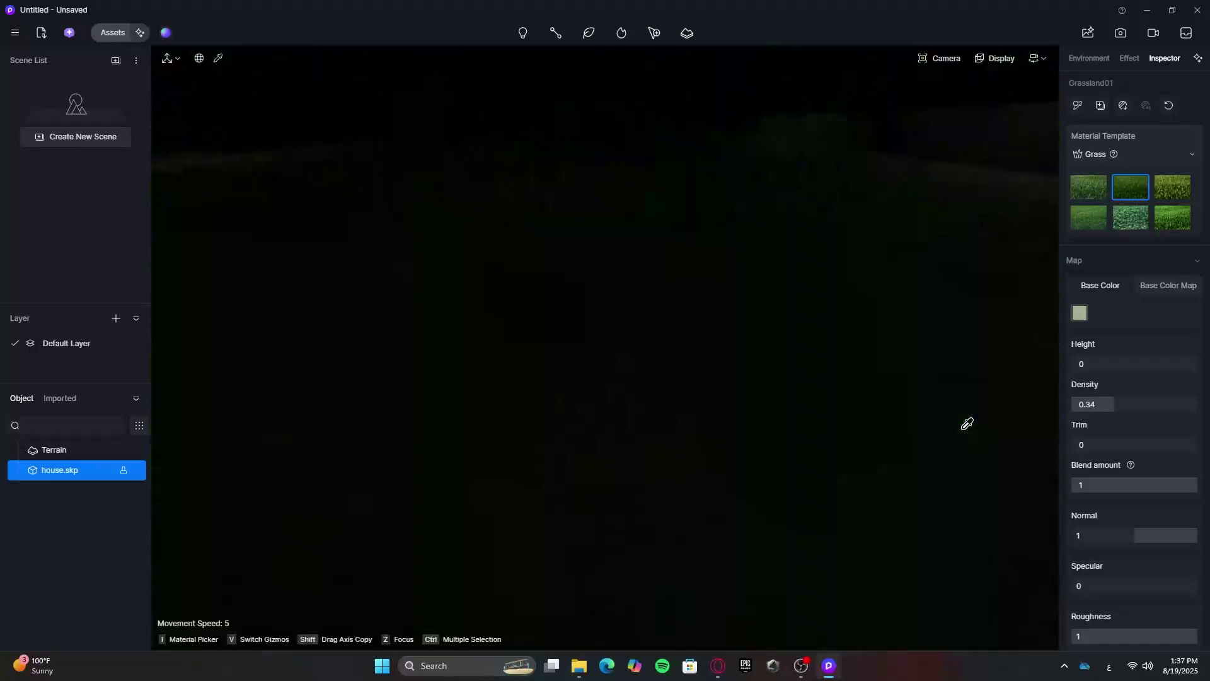
key("e")
key("q")
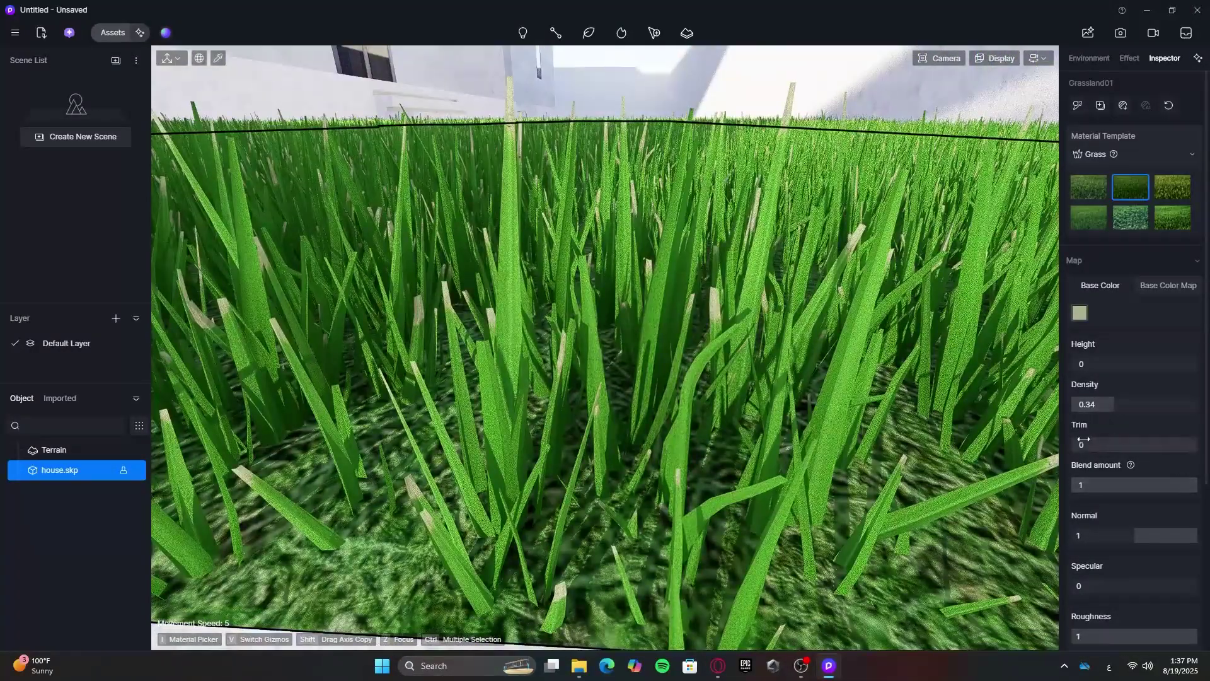
left_click_drag(1097, 446, 1130, 448)
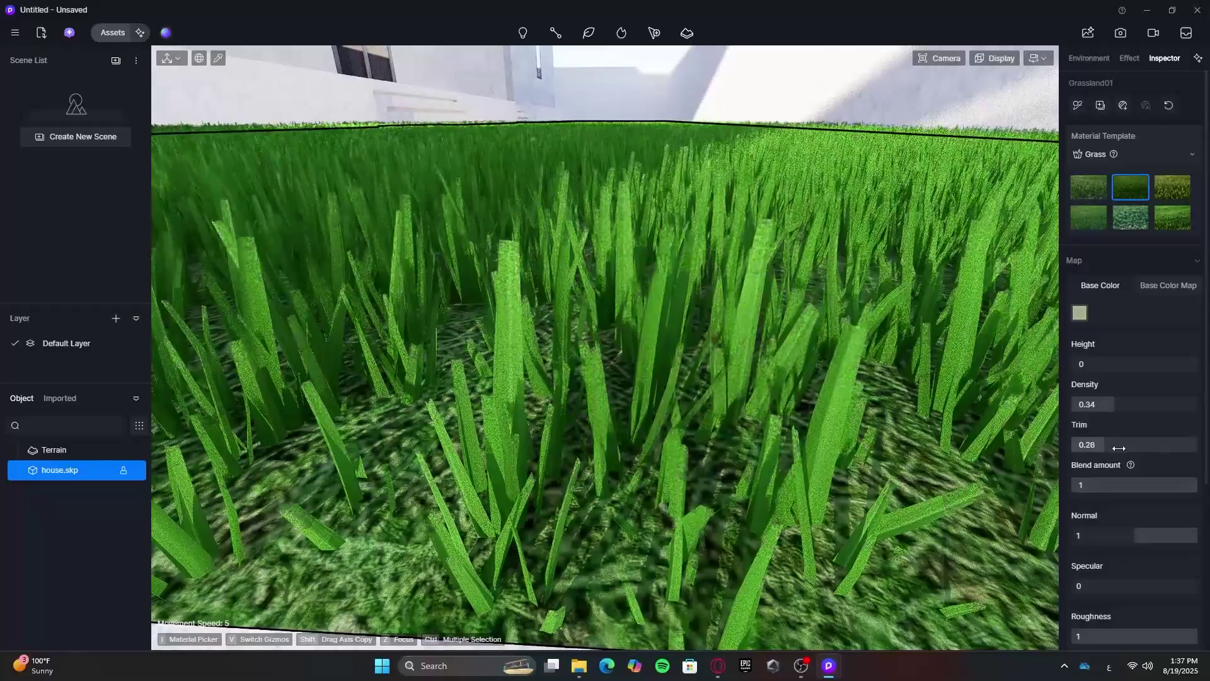
key("s")
key("e")
key("s")
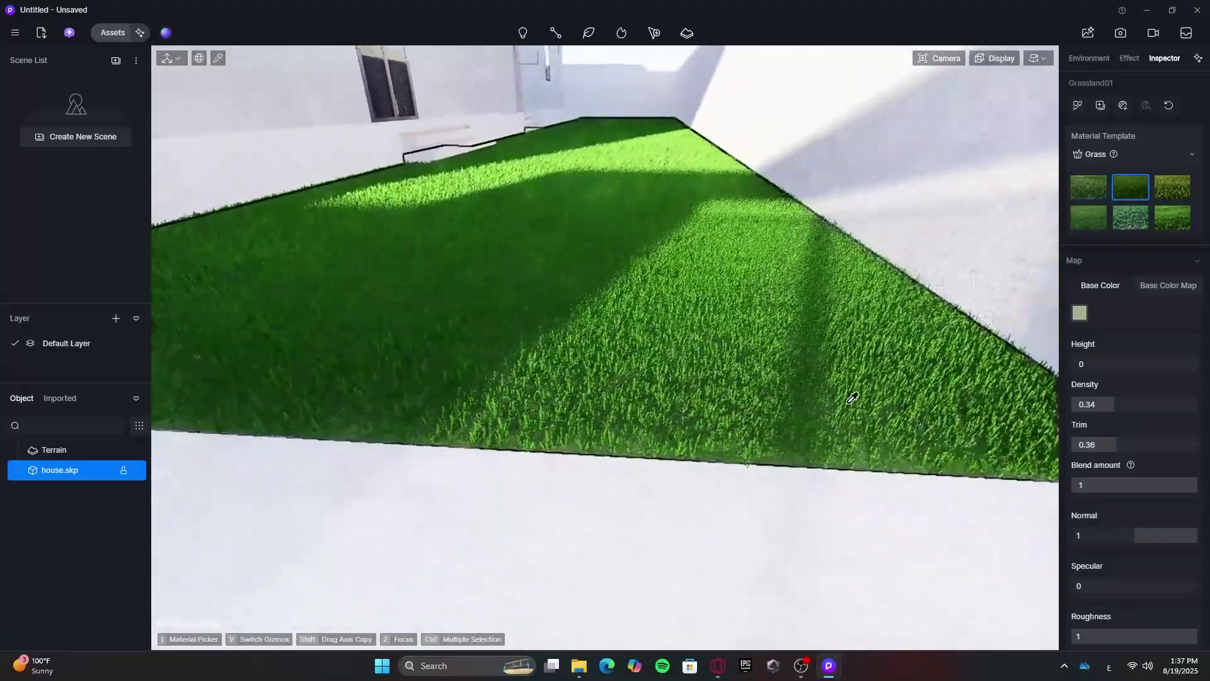
Set the lawn grass's specular to 0.48, keeping blend amount and roughness at 1 and Random UV off
key("w")
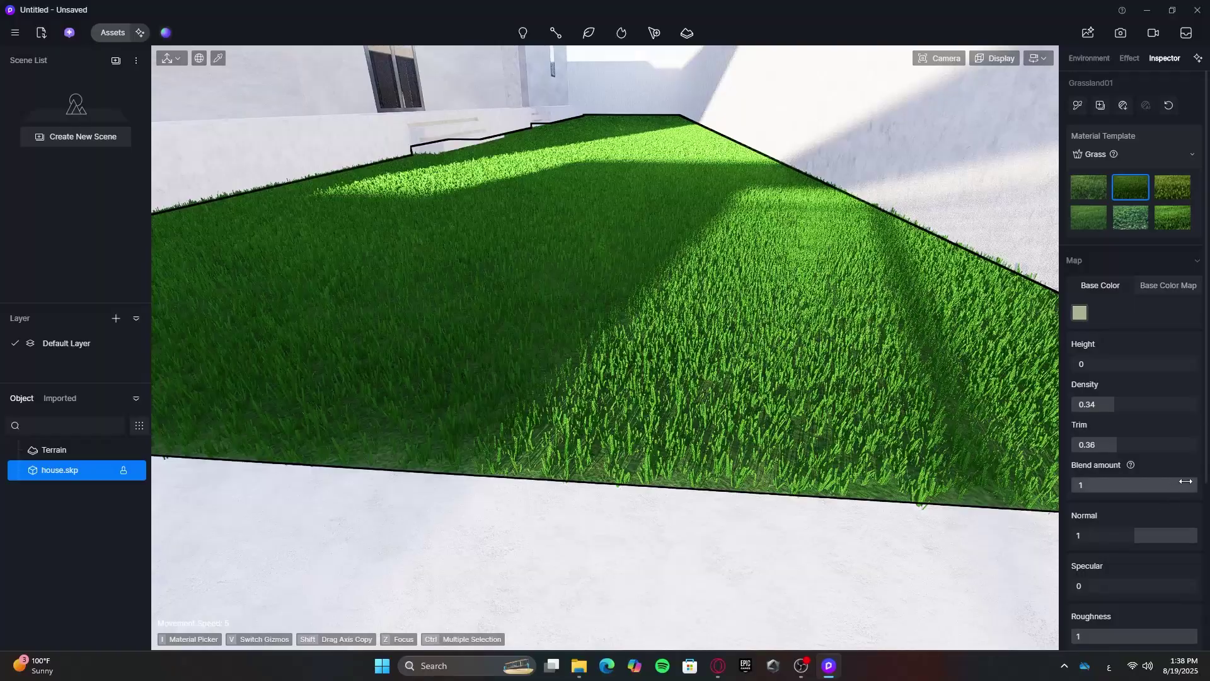
left_click_drag(1172, 484, 1197, 484)
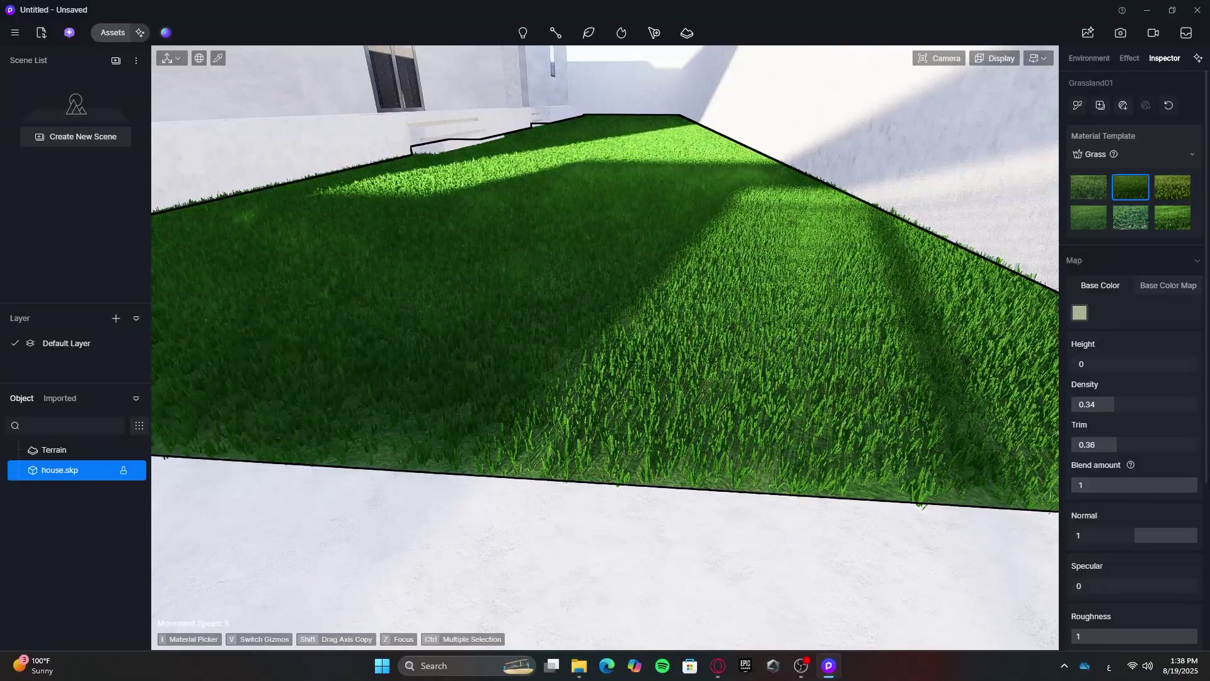
scroll(1152, 513, "down", 2)
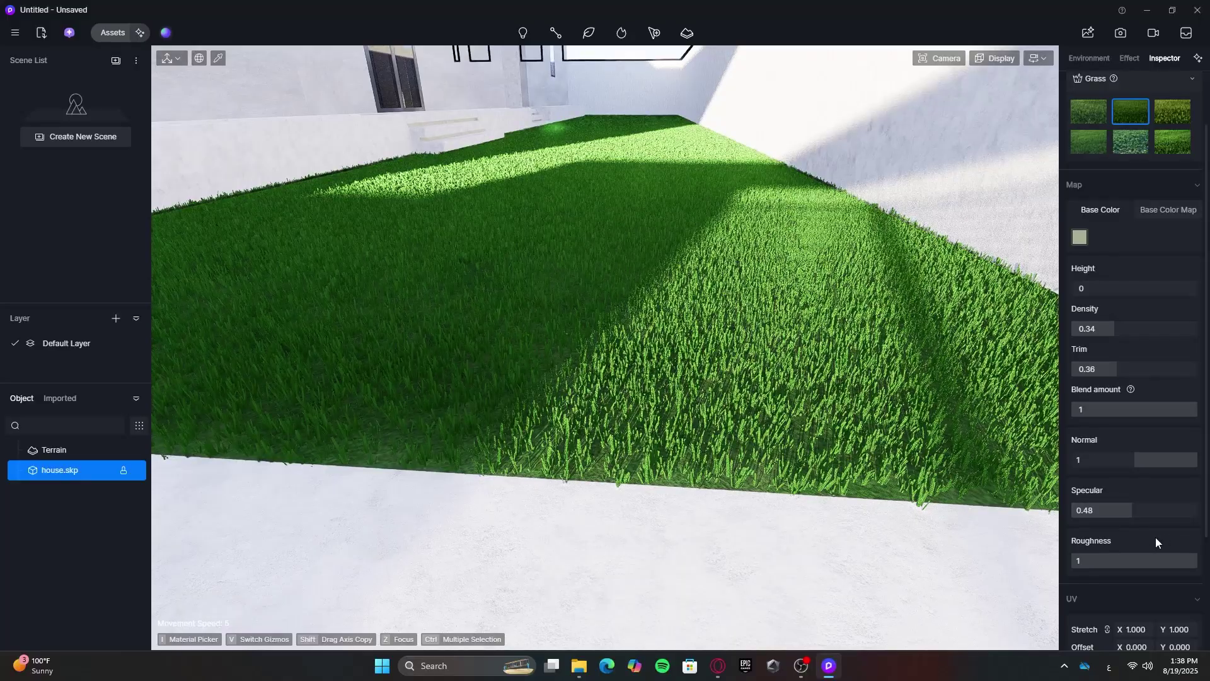
scroll(1154, 537, "down", 2)
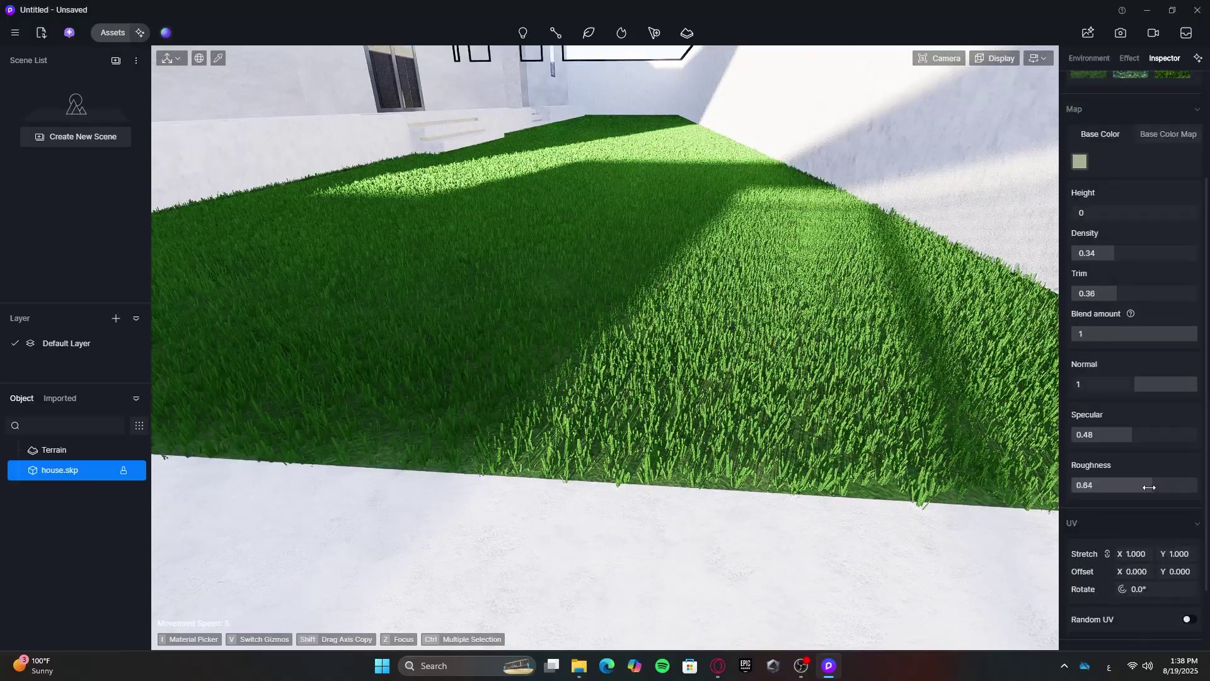
scroll(1140, 501, "down", 2)
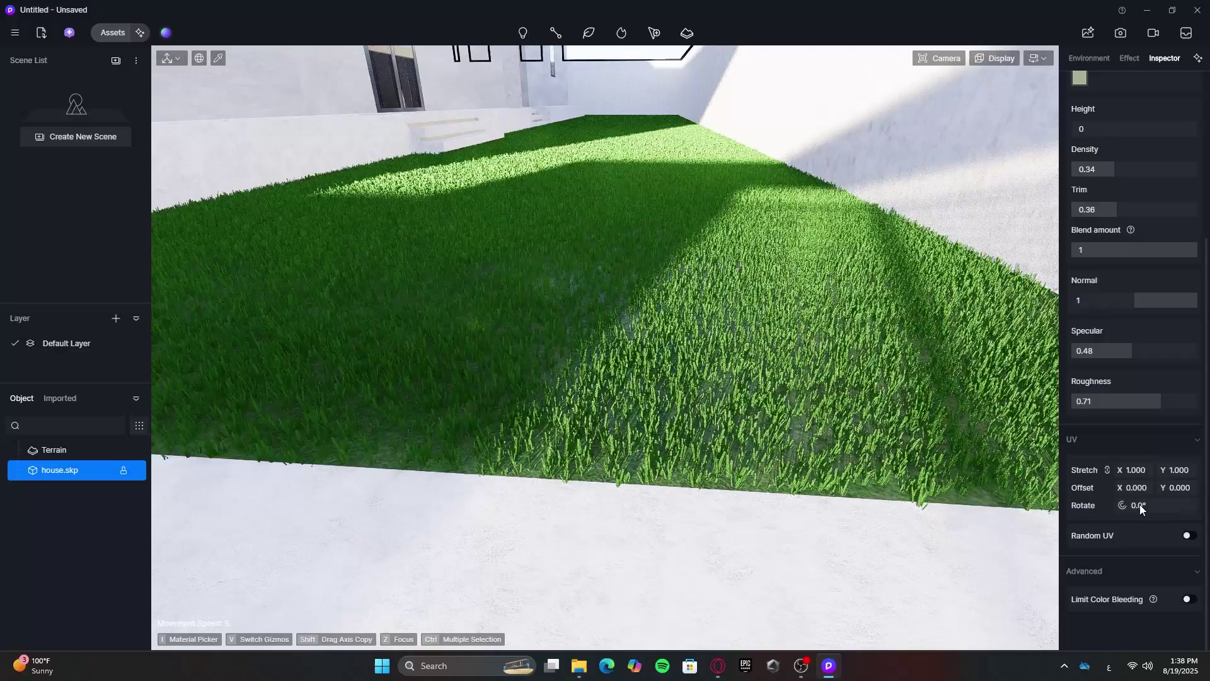
left_click(1189, 535)
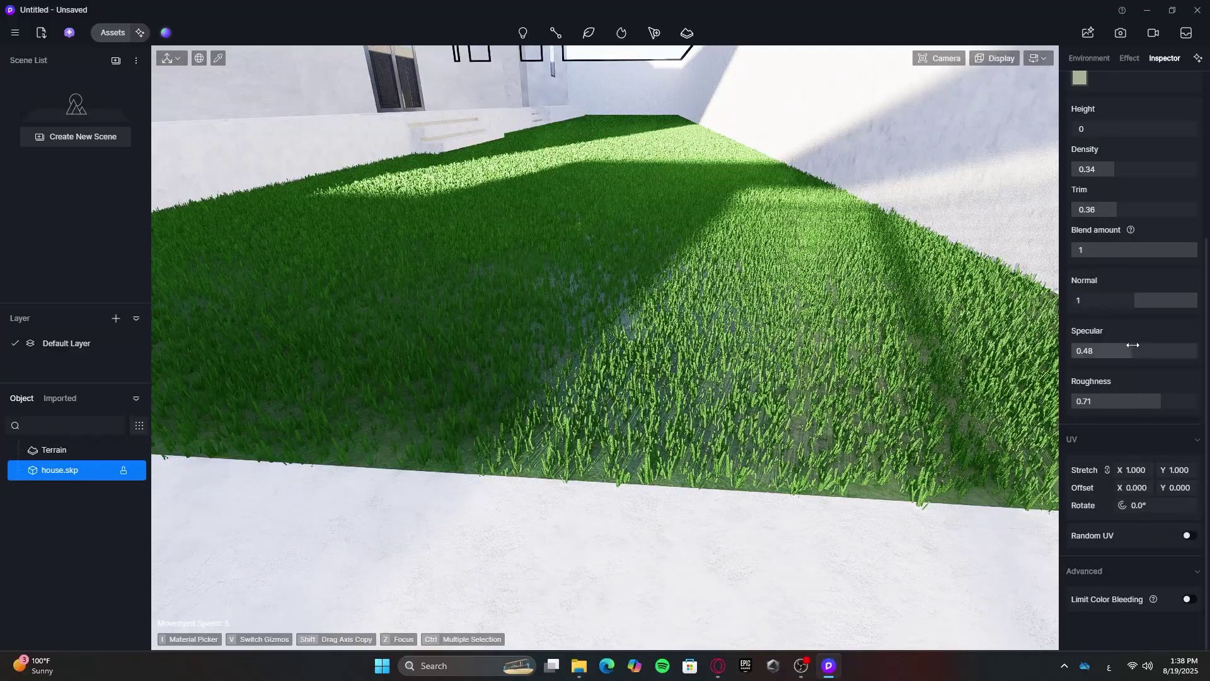
left_click(1194, 403)
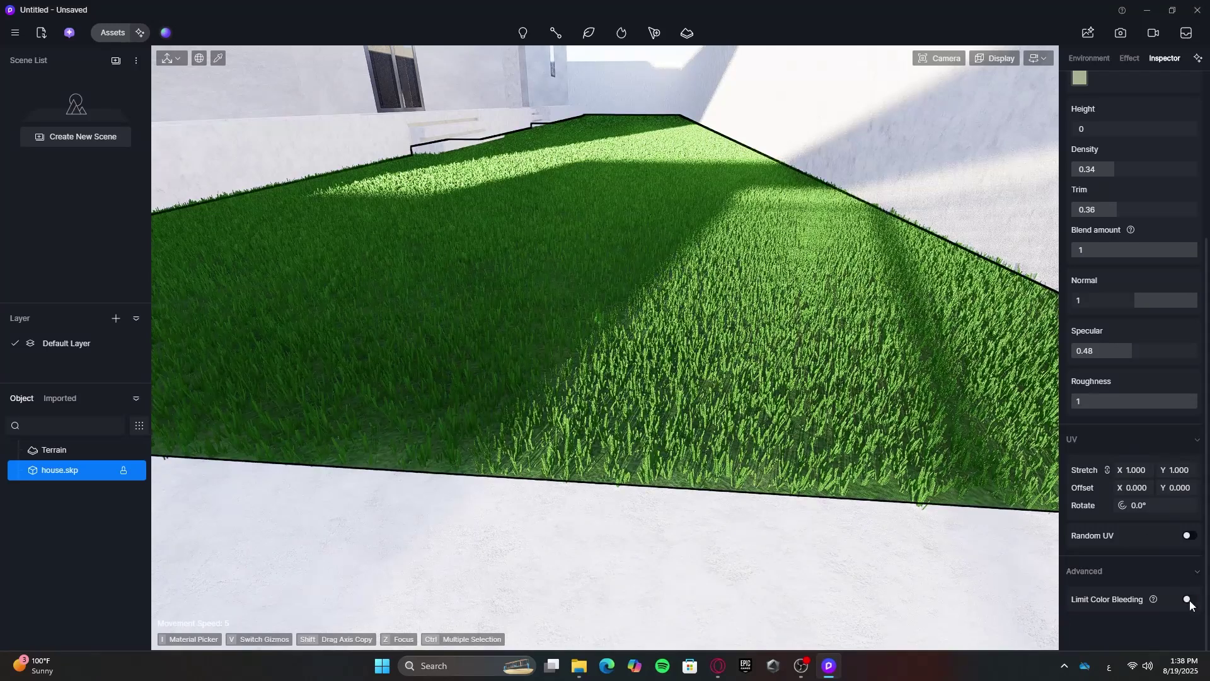
scroll(1141, 605, "up", 5)
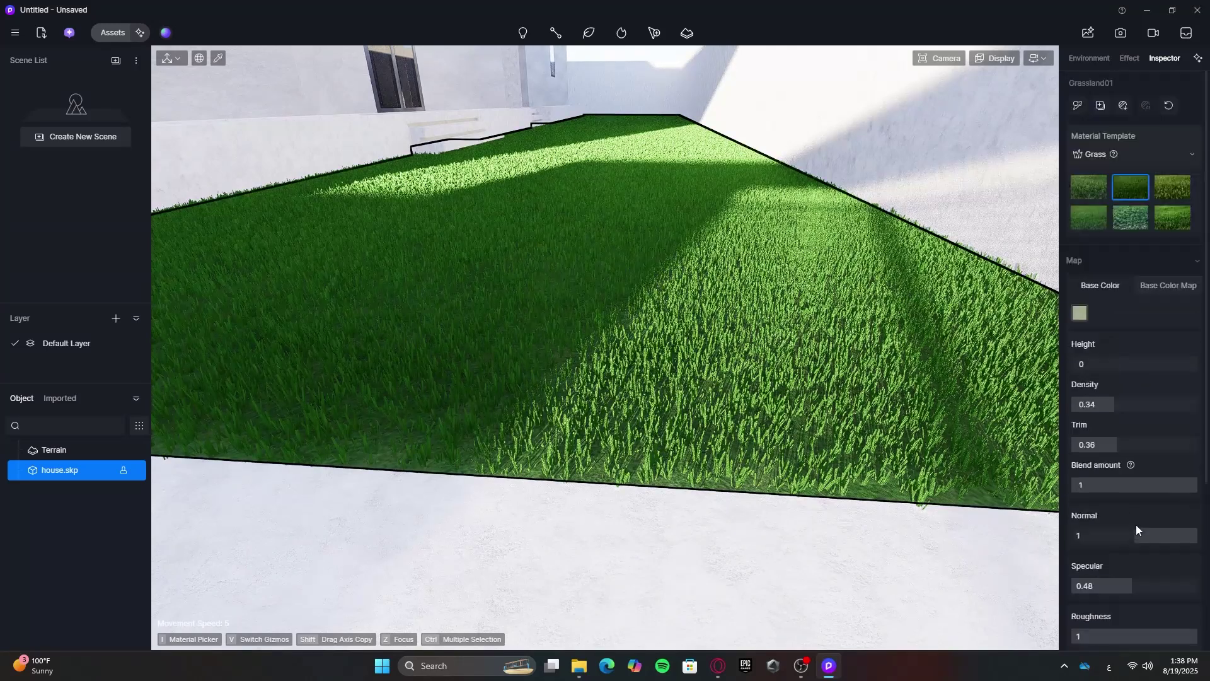
Deselect the lawn and look over the side garden and the front entrance of the house
key("s")
right_click_drag(879, 401, 876, 399)
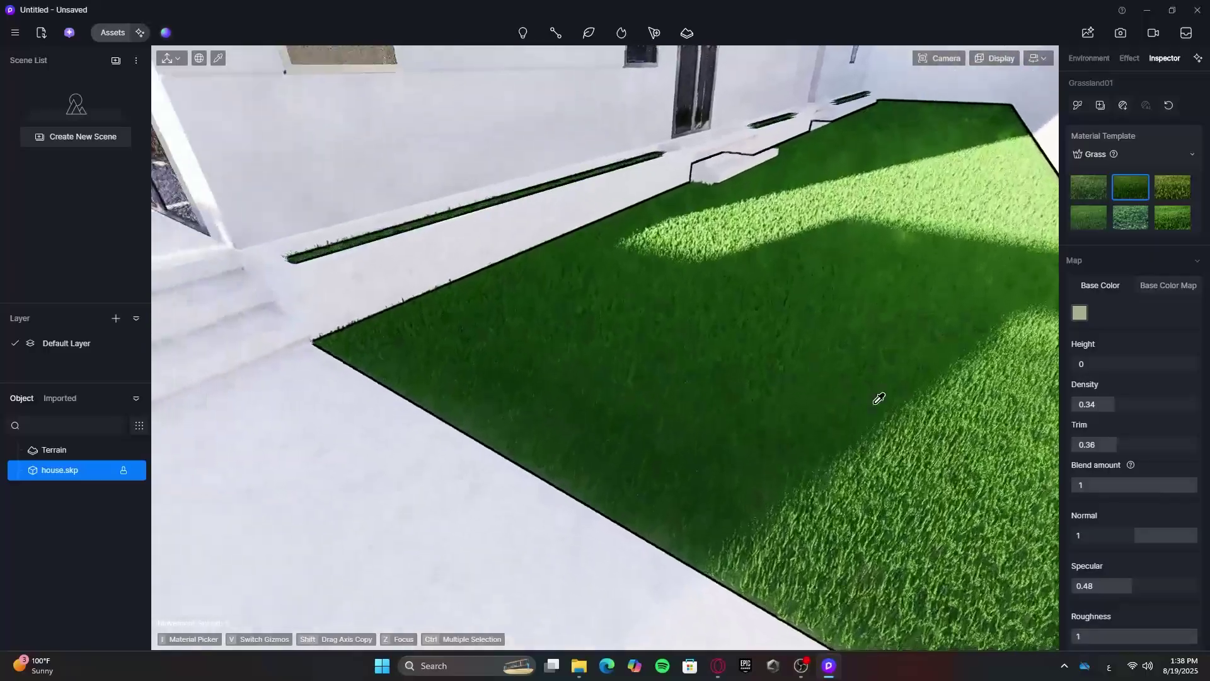
key("Escape")
middle_click_drag(861, 386, 734, 375)
key("w")
right_click_drag(733, 375, 785, 381)
key("d")
key("w")
key("s")
right_click_drag(689, 455, 701, 454)
scroll(693, 415, "up", 3)
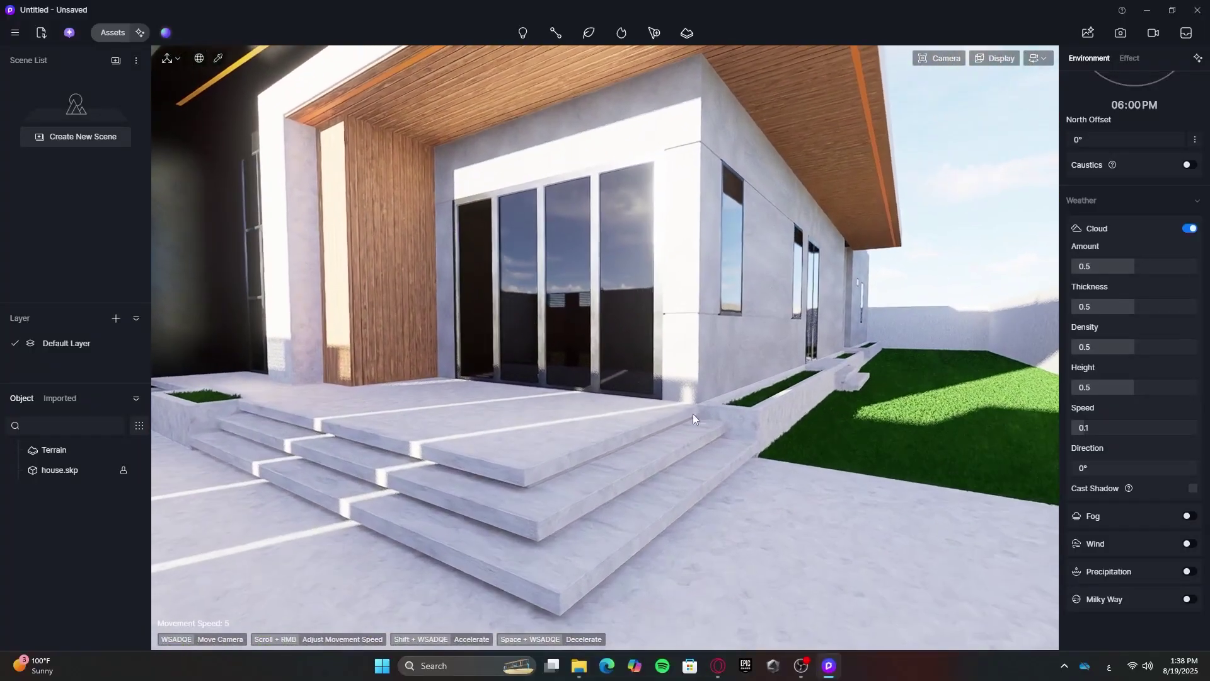
Examine the concrete texture on the edges and undersides of the entrance steps up close
mouse_move(685, 328)
right_mouse_down()
mouse_move(602, 329)
mouse_move(685, 311)
right_mouse_up()
key("w")
key("q")
key("w")
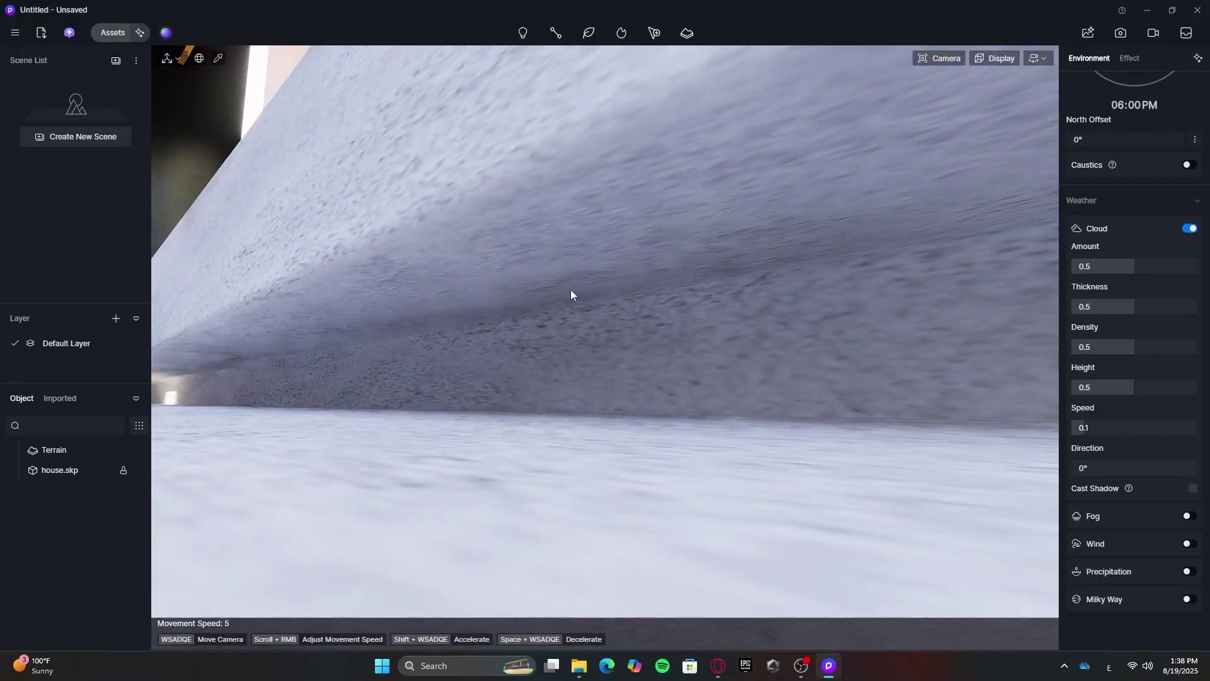
key("s")
right_click_drag(795, 263, 739, 485)
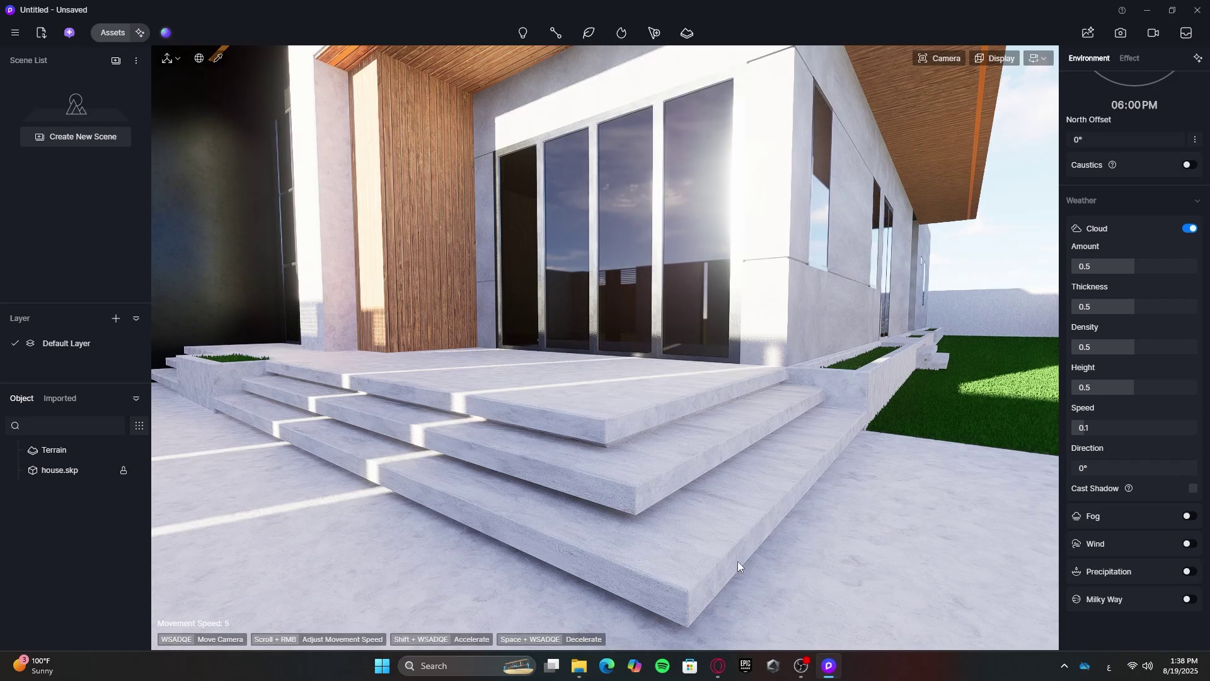
key("w")
right_click_drag(737, 561, 732, 554)
key("q")
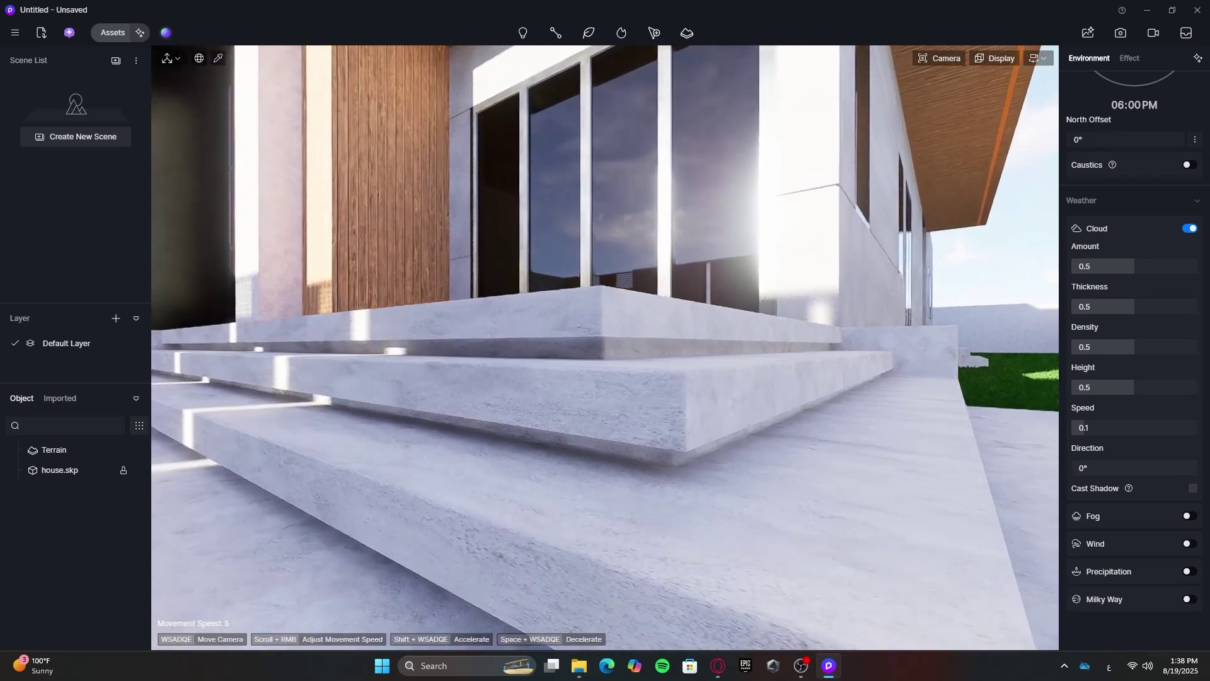
scroll(727, 550, "up", 5)
scroll(728, 550, "up", 3)
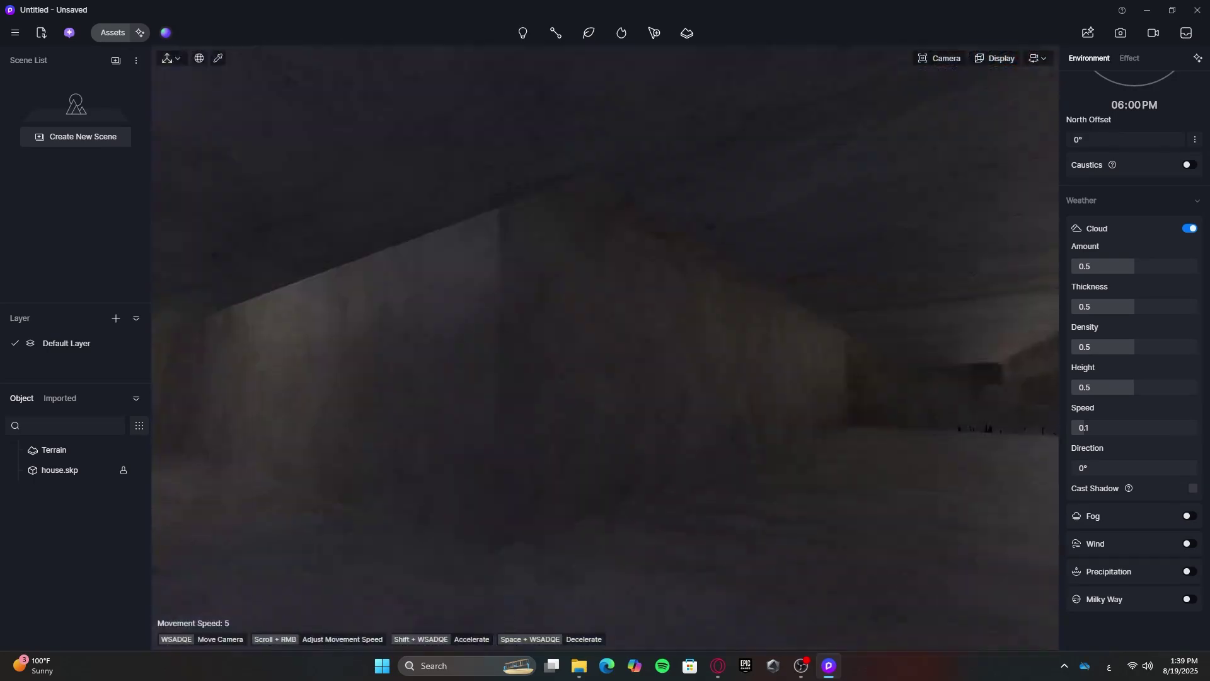
right_click_drag(728, 550, 709, 545)
key("s")
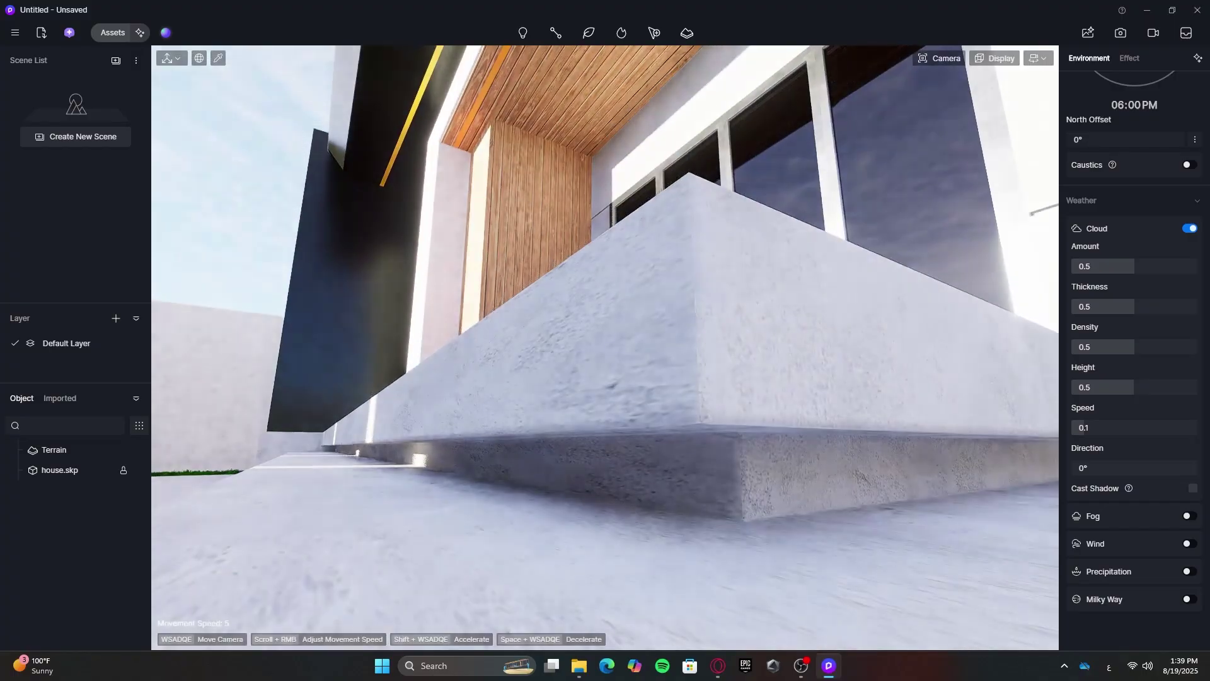
scroll(728, 550, "up", 5)
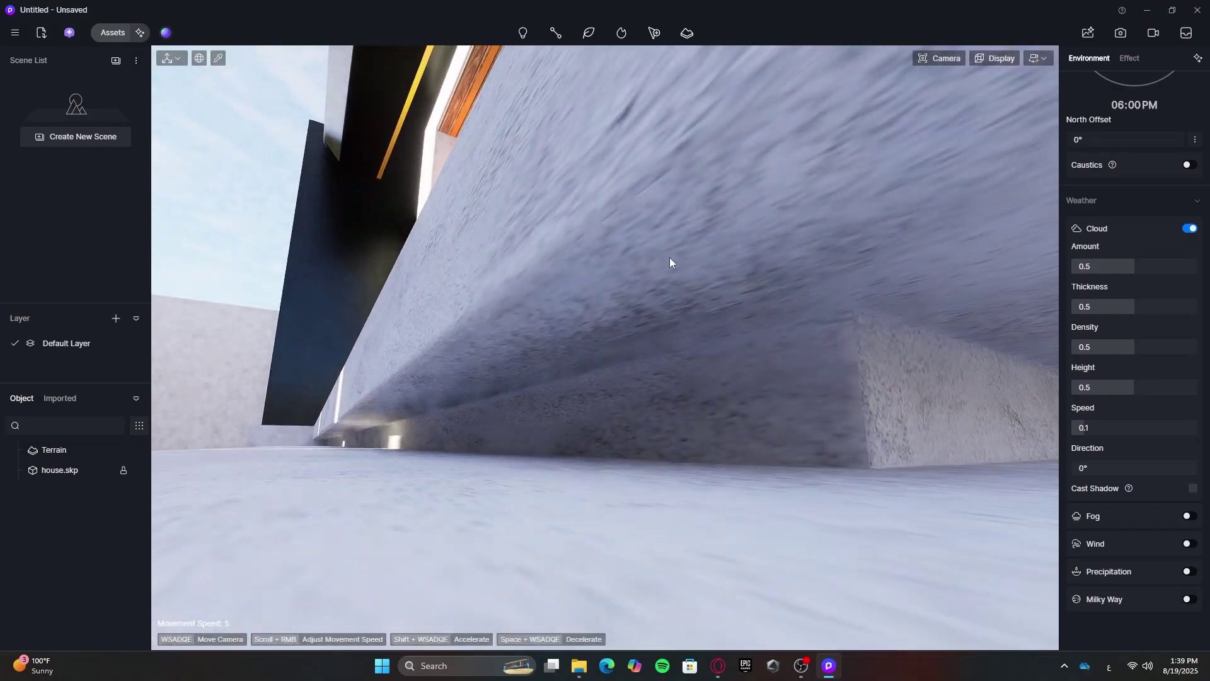
scroll(597, 334, "down", 8)
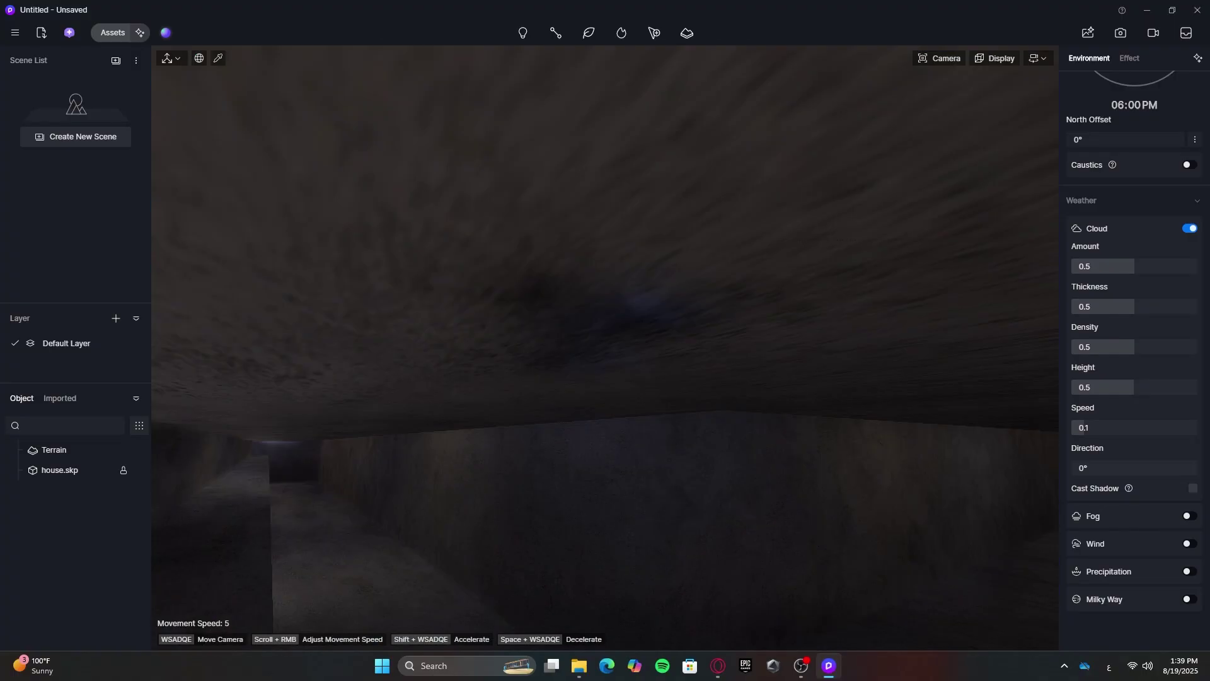
scroll(486, 377, "up", 6)
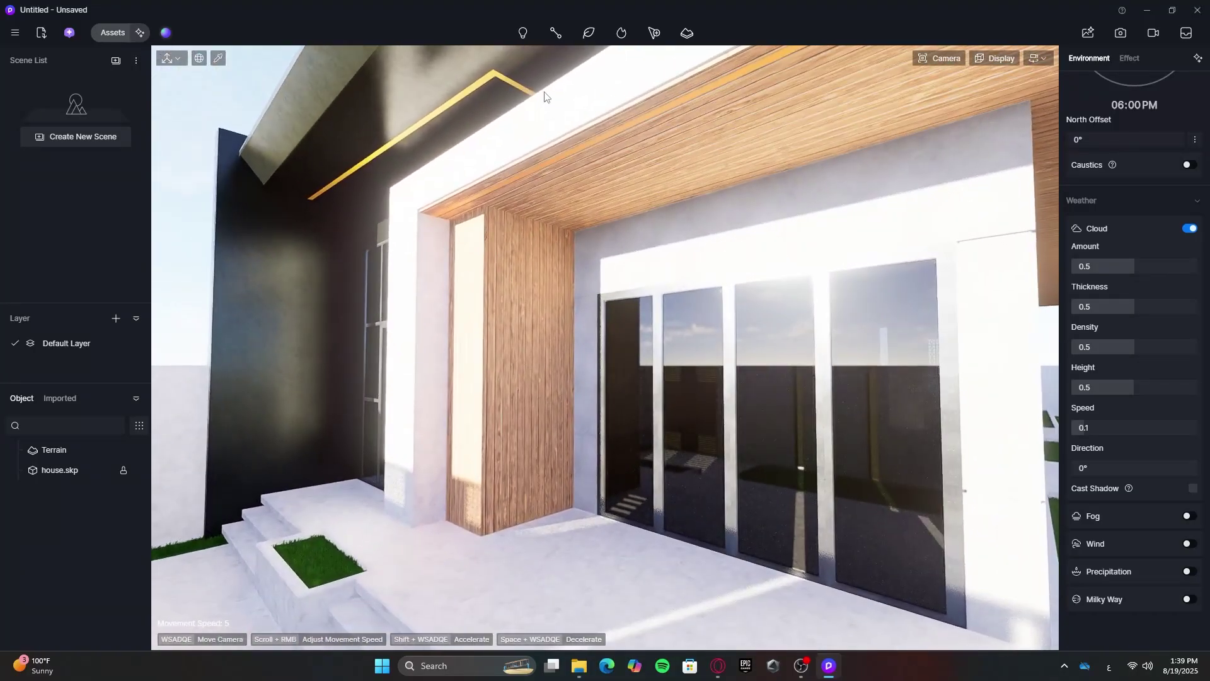
Make the orange strip material under the roof edges emissive, with white light and an intensity of 17.3
left_click(494, 64)
scroll(1134, 319, "down", 2)
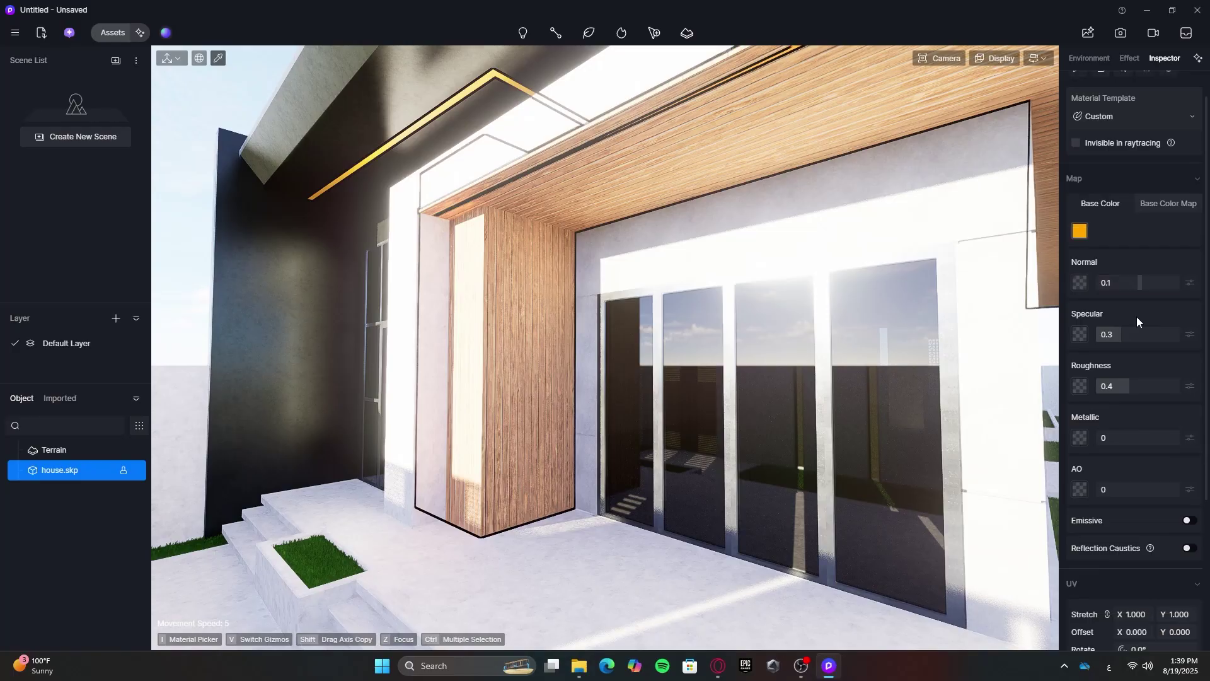
left_click(1189, 483)
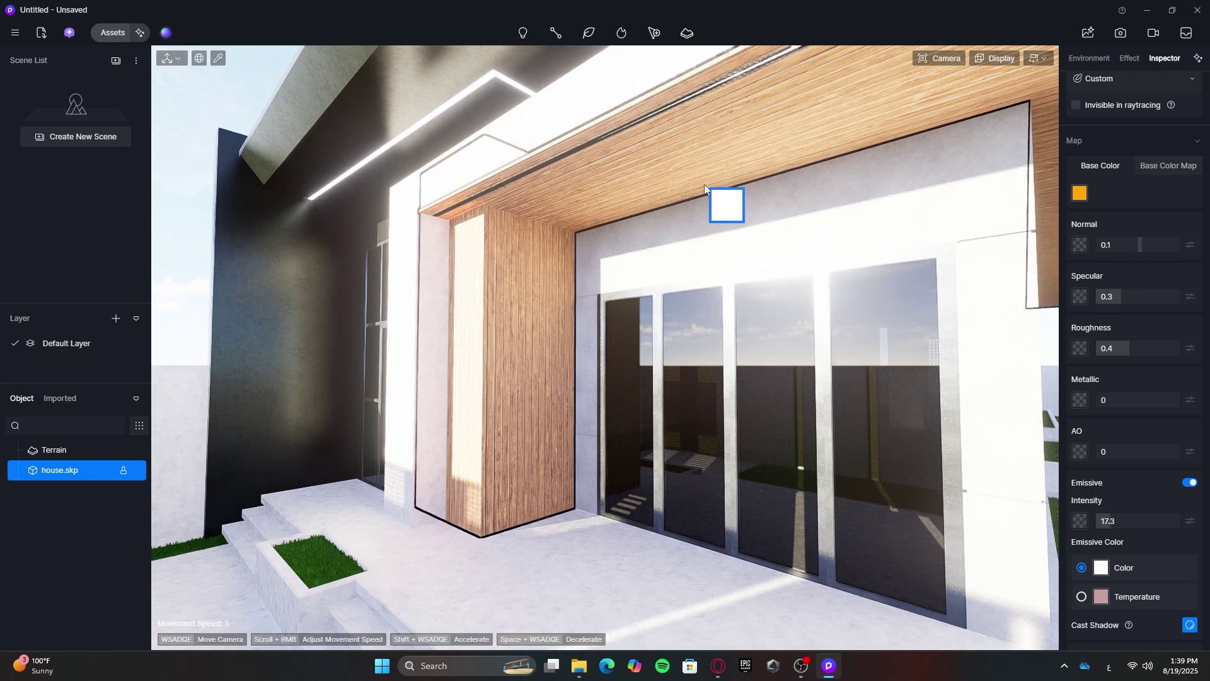
key("Escape")
Set the sky time to 12:22 AM and check the glowing light strips on the facade at night
scroll(575, 157, "down", 3)
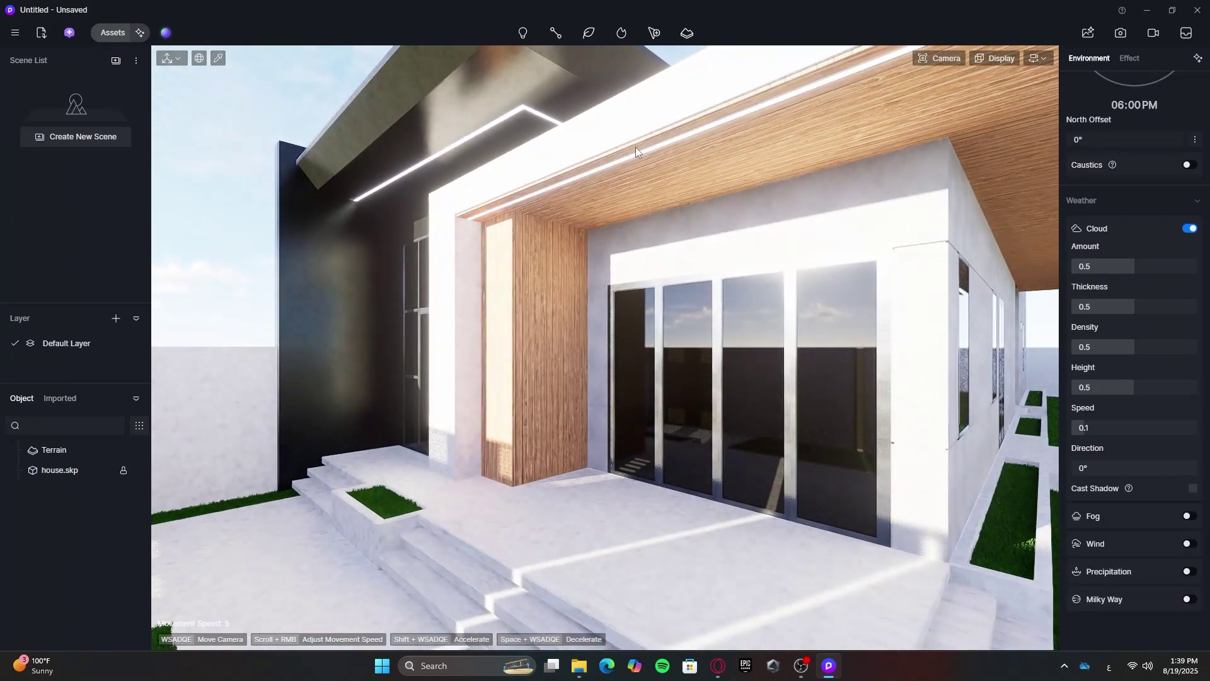
key("s")
right_click_drag(635, 147, 1039, 233)
scroll(1174, 208, "up", 3)
left_click_drag(1192, 198, 1129, 258)
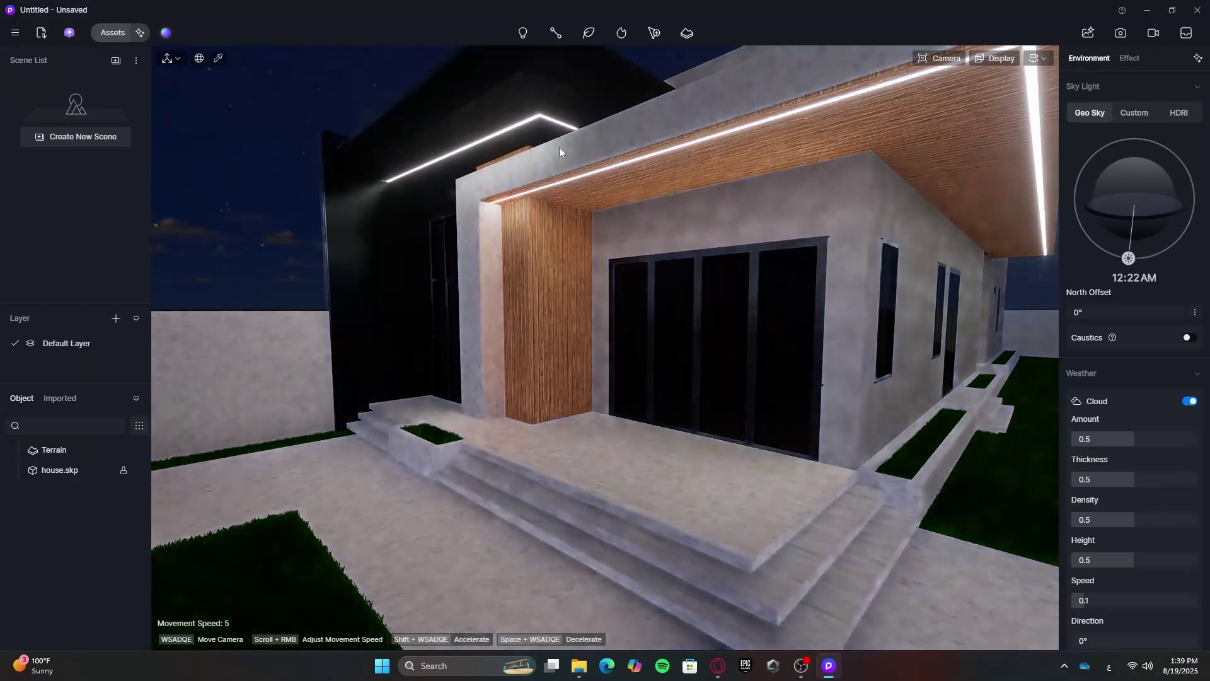
key("w")
right_click_drag(558, 146, 572, 184)
scroll(607, 185, "down", 4)
key("w")
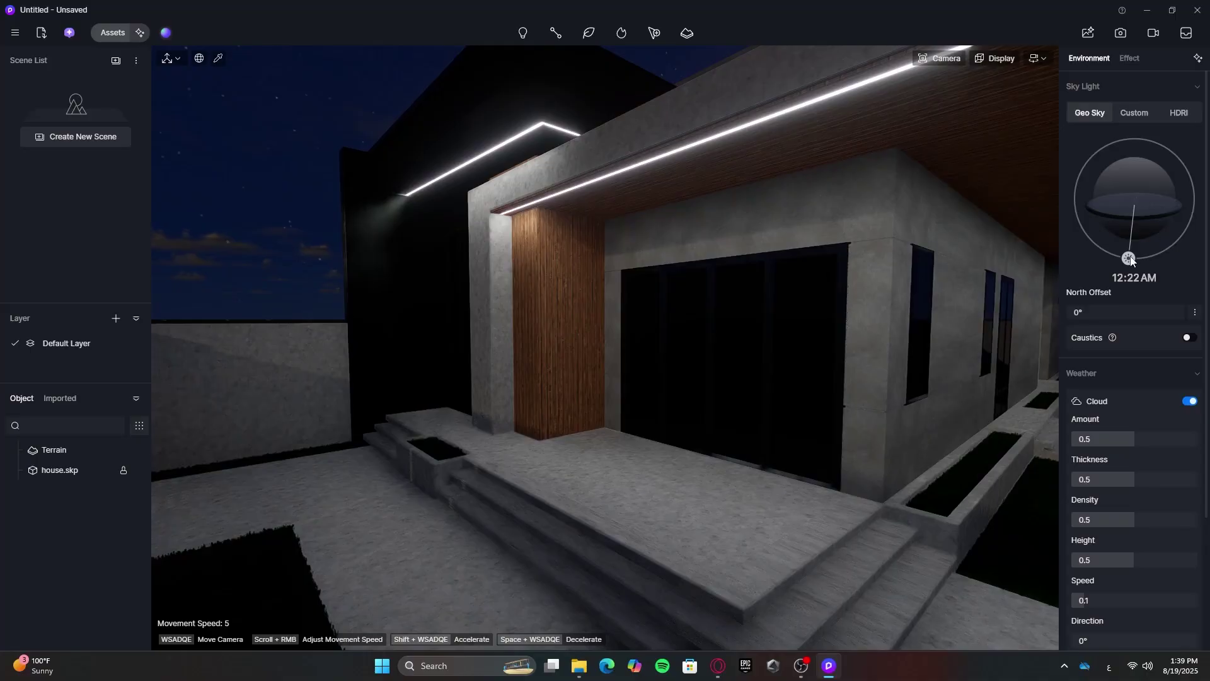
Set the sky time to 02:36 PM and check the light strips on the facade in daylight
left_click_drag(1131, 259, 1172, 152)
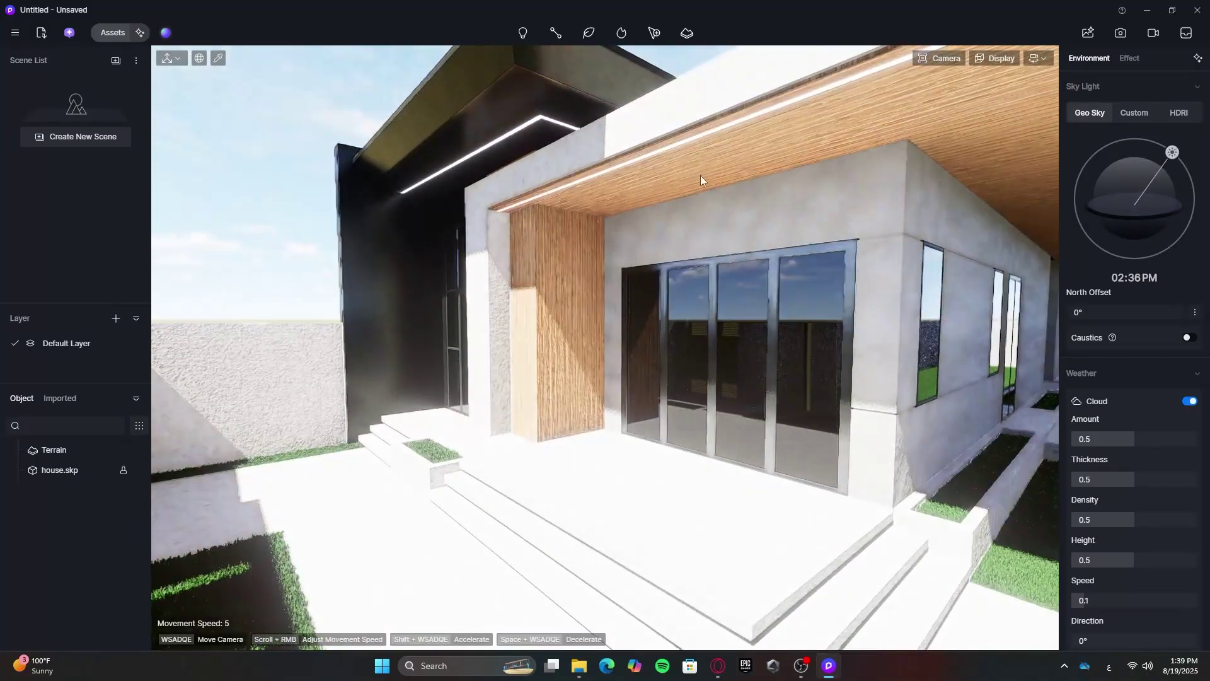
scroll(698, 207, "up", 5)
mouse_move(699, 206)
right_mouse_down()
mouse_move(681, 206)
mouse_move(703, 205)
right_mouse_up()
key("s")
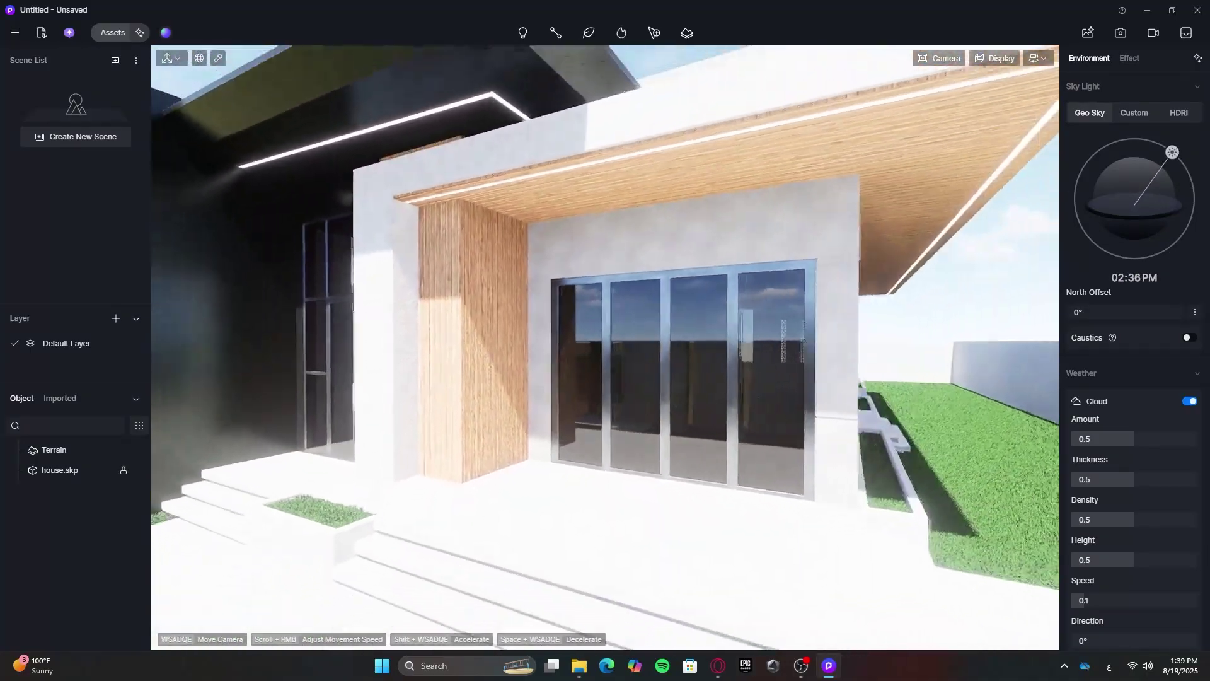
key("d")
right_click_drag(865, 220, 827, 220)
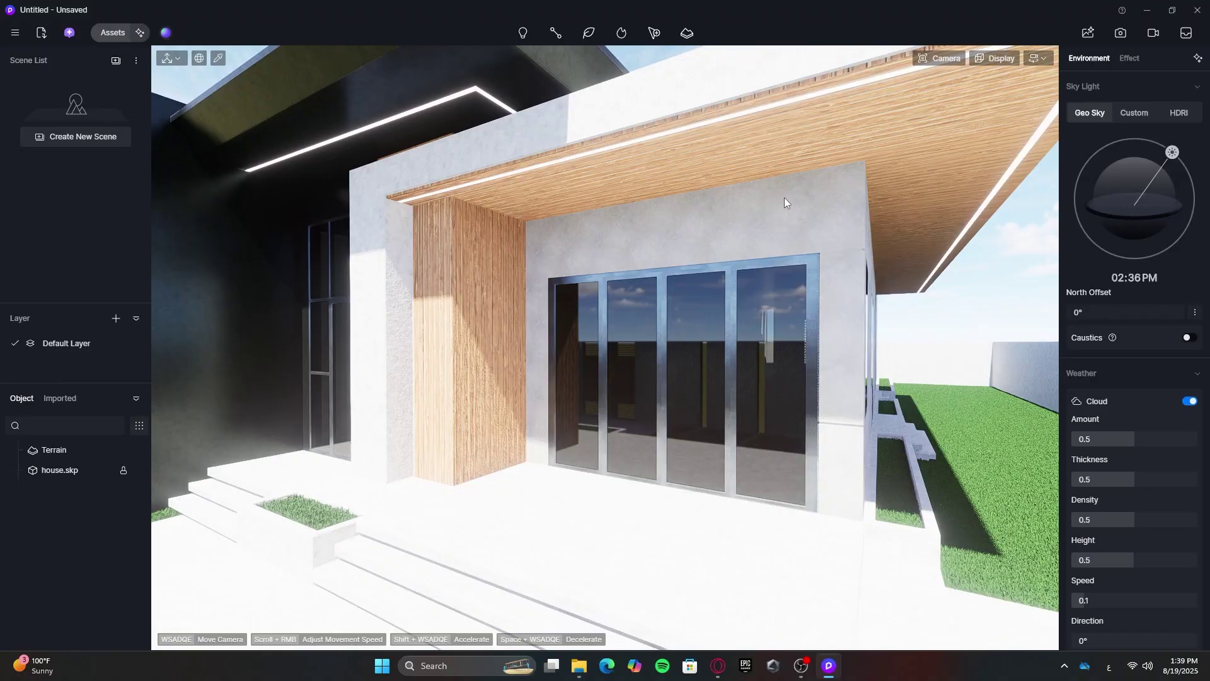
Inspect the entrance terrace, steps, ground surface and side lawn in daylight
right_click_drag(760, 157, 529, 240)
key("d")
key("d")
right_click_drag(750, 247, 680, 275)
key("w")
key("s")
right_click_drag(754, 271, 693, 165)
key("w")
key("d")
key("a")
key("w")
key("s")
right_click_drag(680, 235, 958, 366)
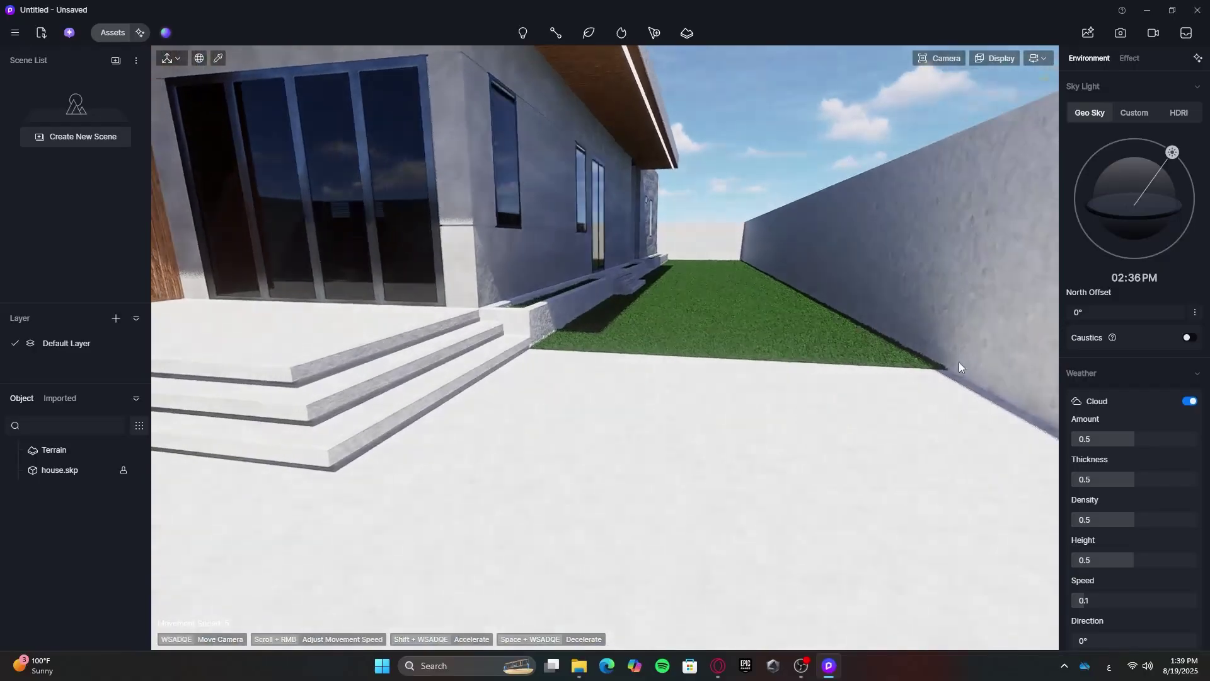
mouse_move(856, 308)
right_mouse_down()
mouse_move(366, 328)
mouse_move(856, 309)
right_mouse_up()
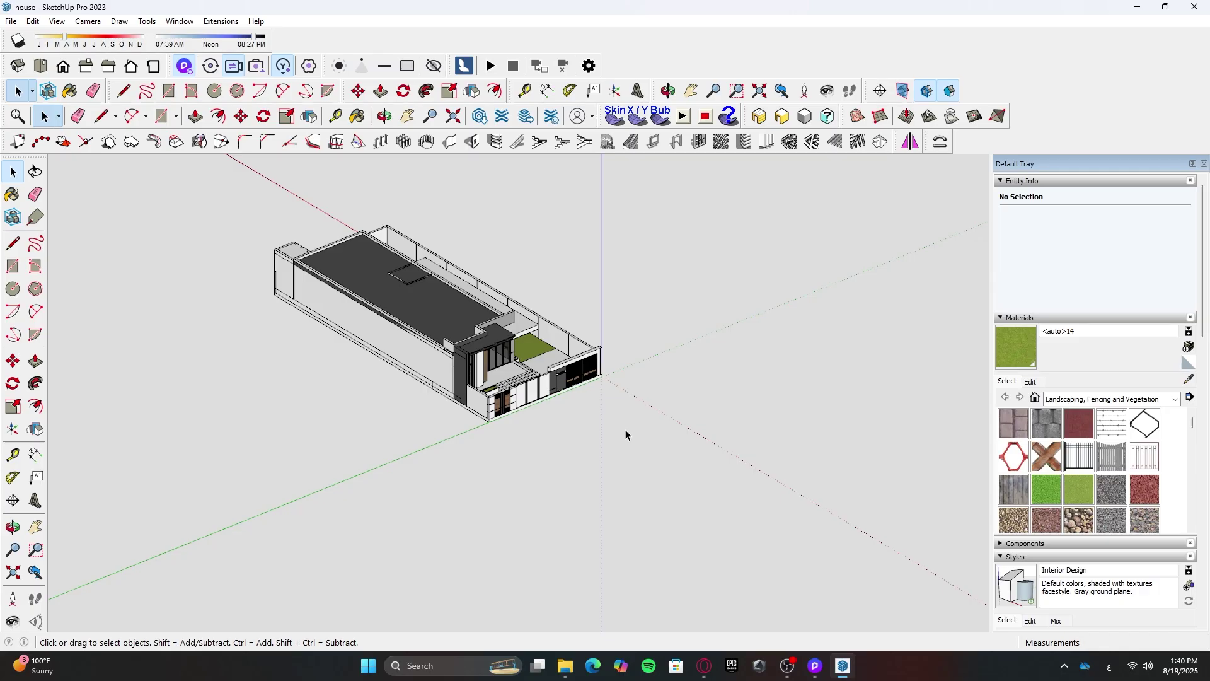
Switch to the house model in SketchUp and select the entrance terrace group
mouse_move(610, 426)
middle_mouse_down("shift")
mouse_move(700, 479)
mouse_move(623, 449)
mouse_move(636, 435)
mouse_move(630, 379)
mouse_move(435, 463)
middle_mouse_up("shift")
scroll(630, 351, "up", 6)
scroll(451, 440, "up", 10)
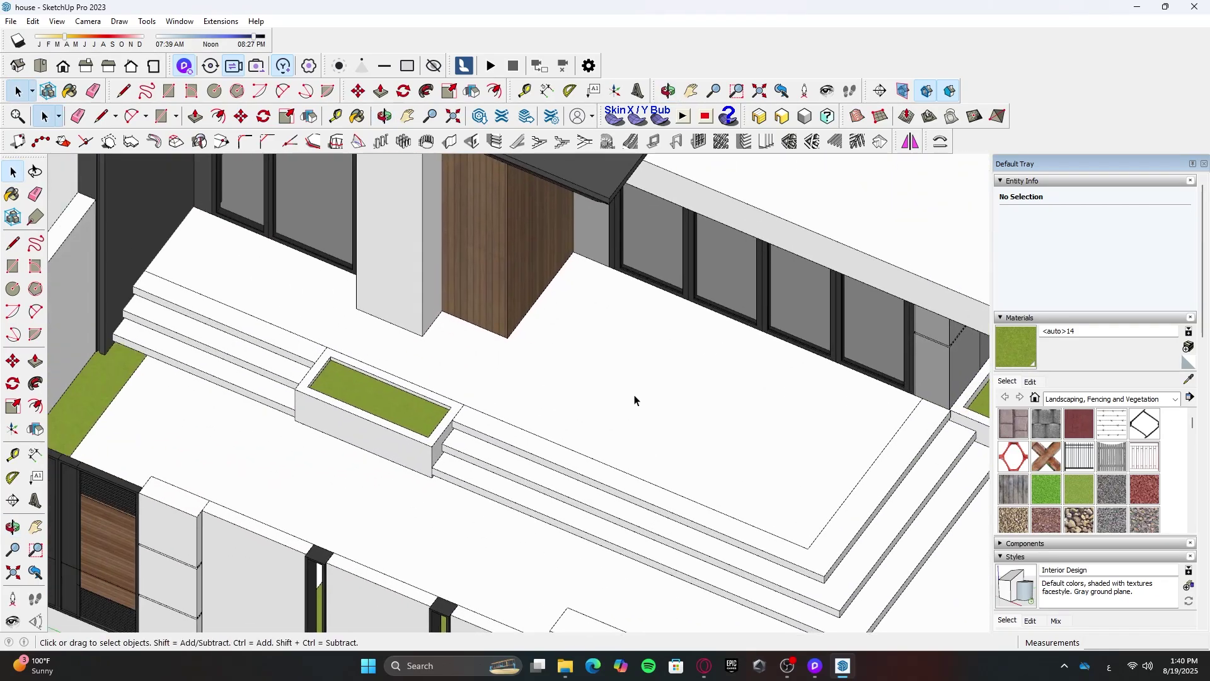
left_click(635, 396)
middle_click_drag(635, 395, 736, 378)
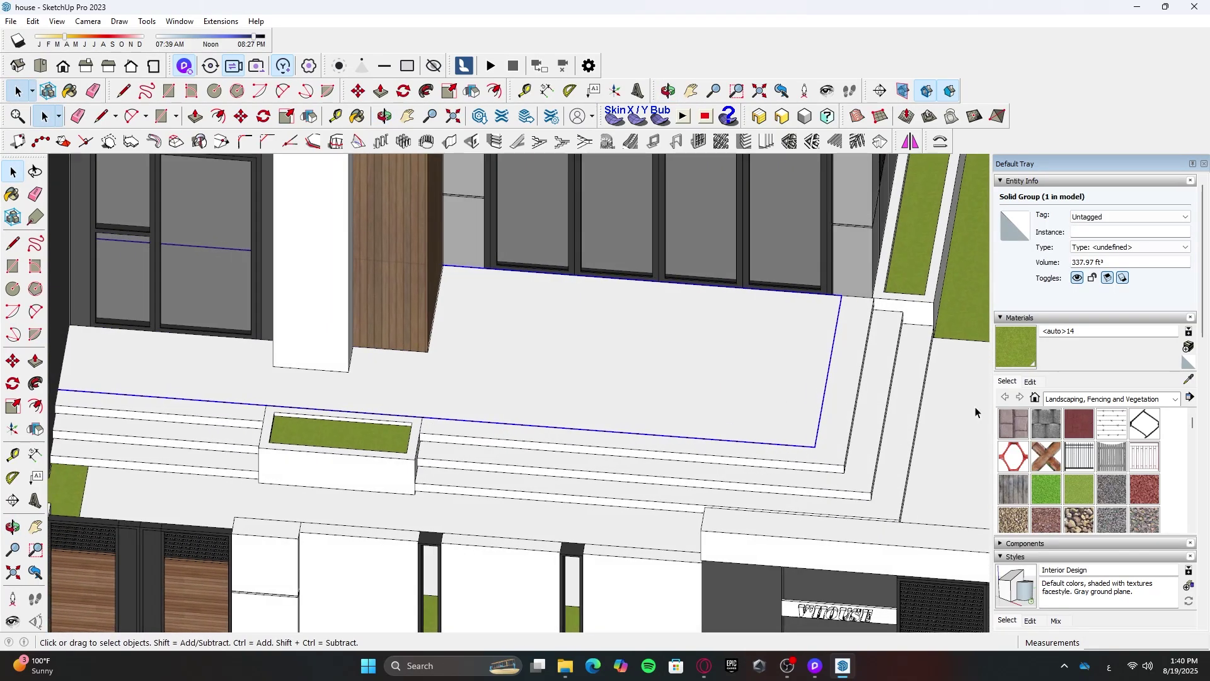
Paint the top face of the entrance terrace with Carrera Marble from the Stone material collection
left_click(1115, 399)
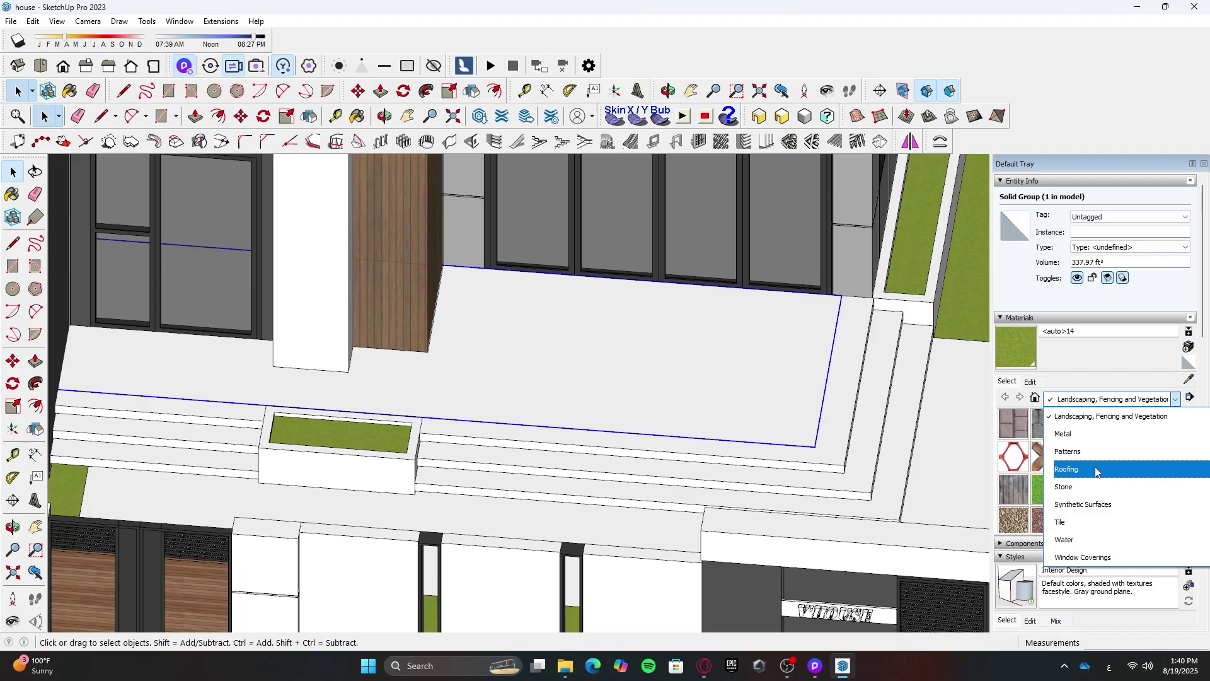
scroll(1090, 507, "down", 1)
scroll(1087, 510, "up", 2)
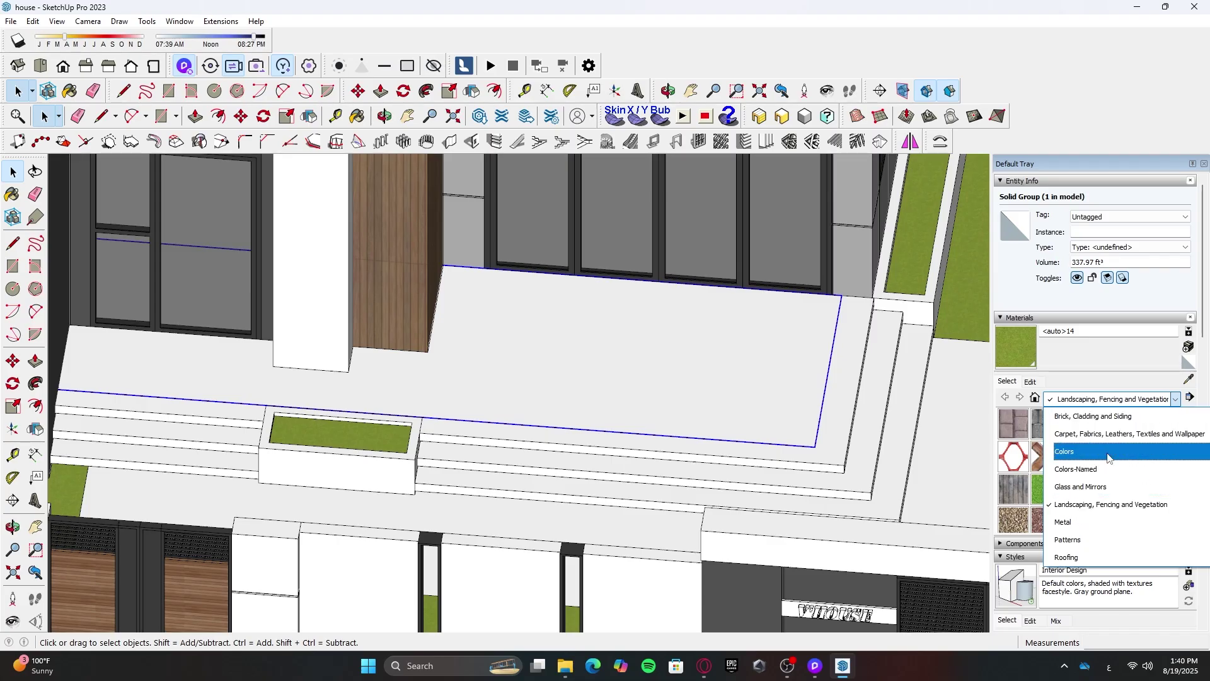
scroll(1109, 493, "down", 1)
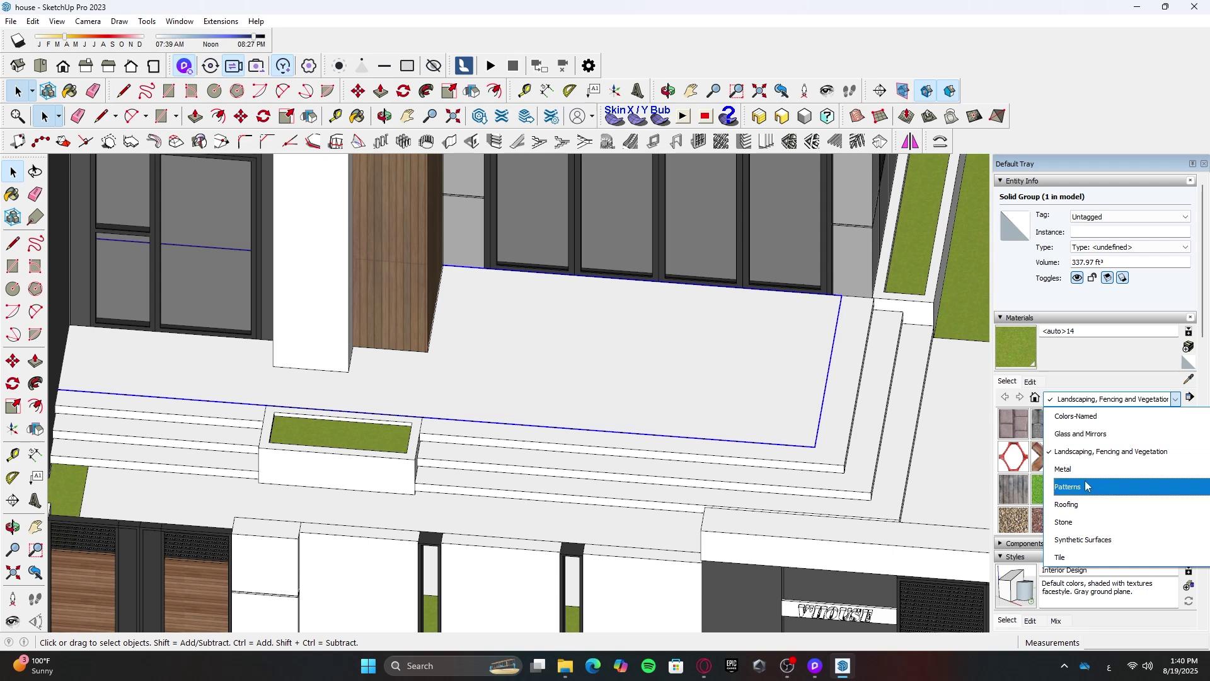
left_click(1087, 523)
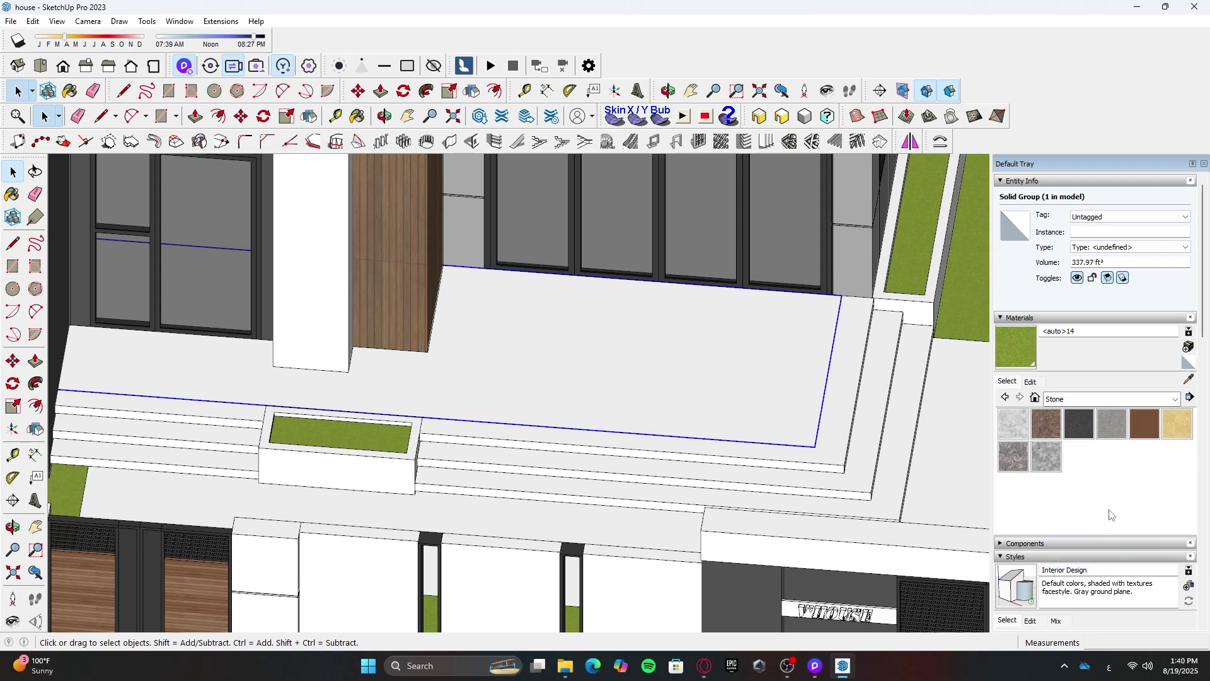
scroll(705, 384, "up", 4)
double_click(731, 387)
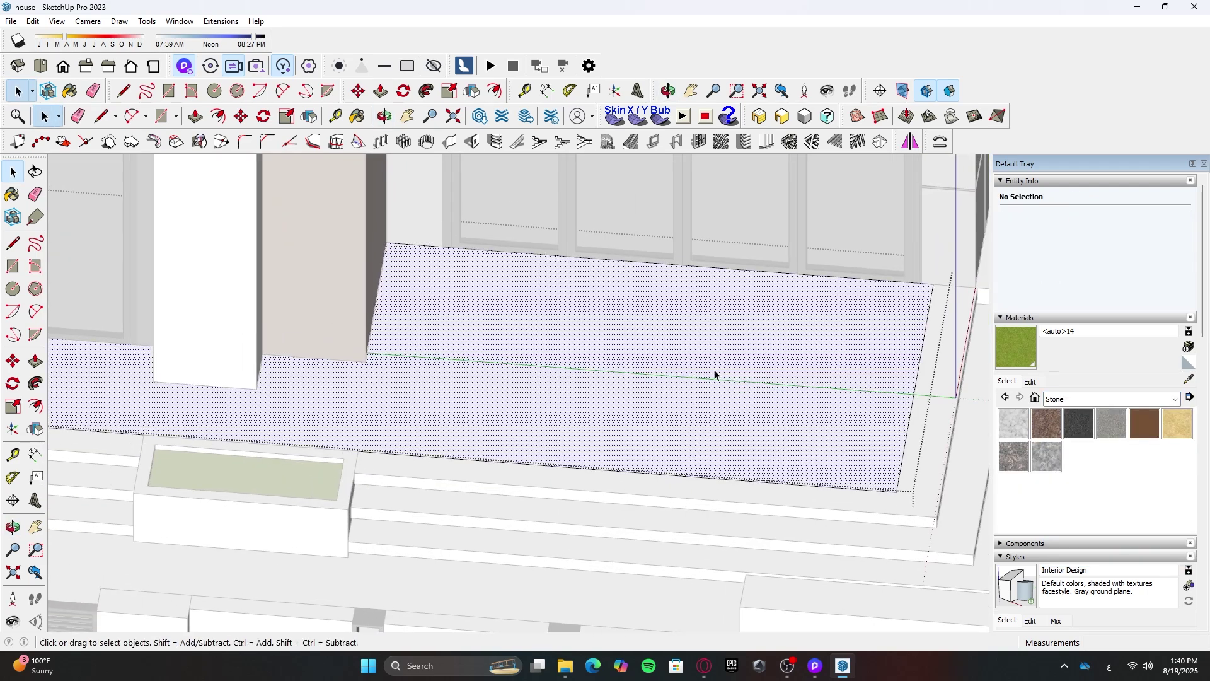
left_click(1013, 420)
left_click(846, 418)
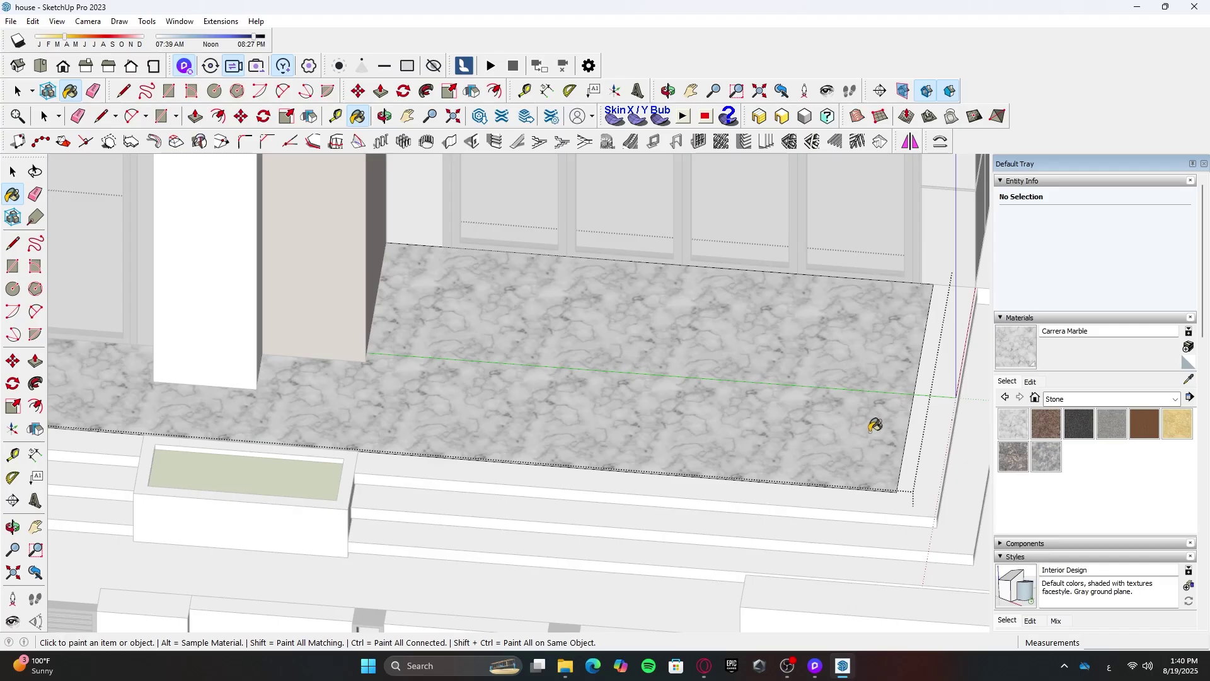
key("ctrl+z")
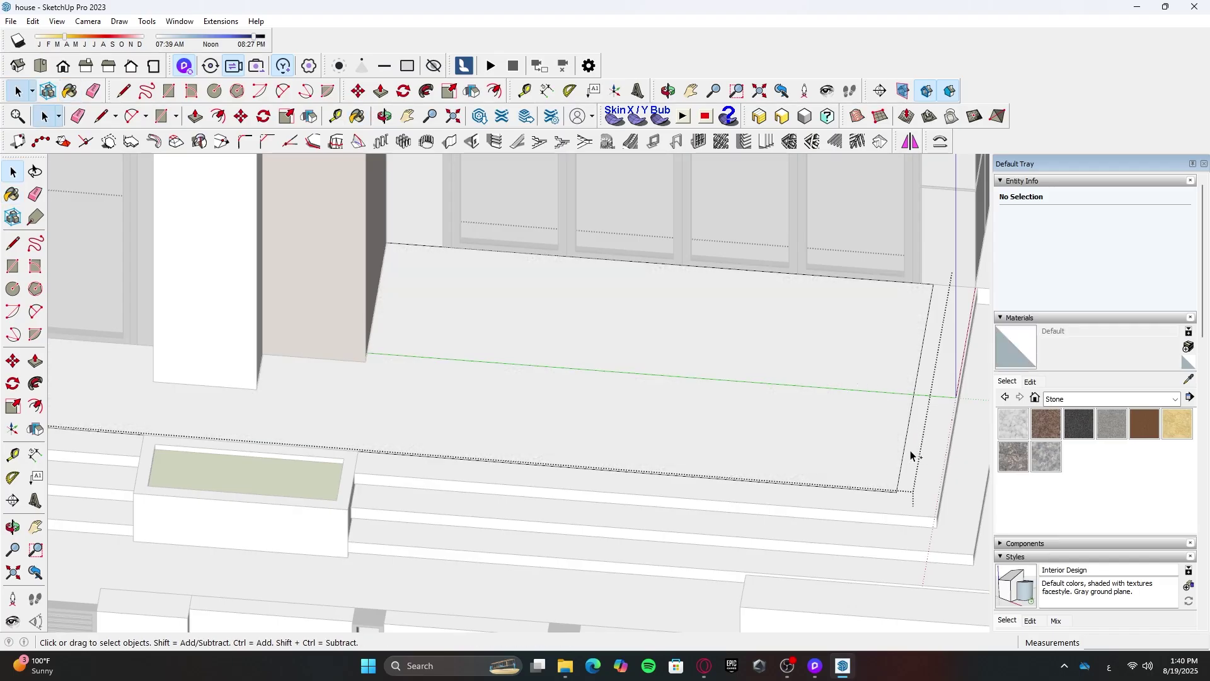
key("ctrl+y")
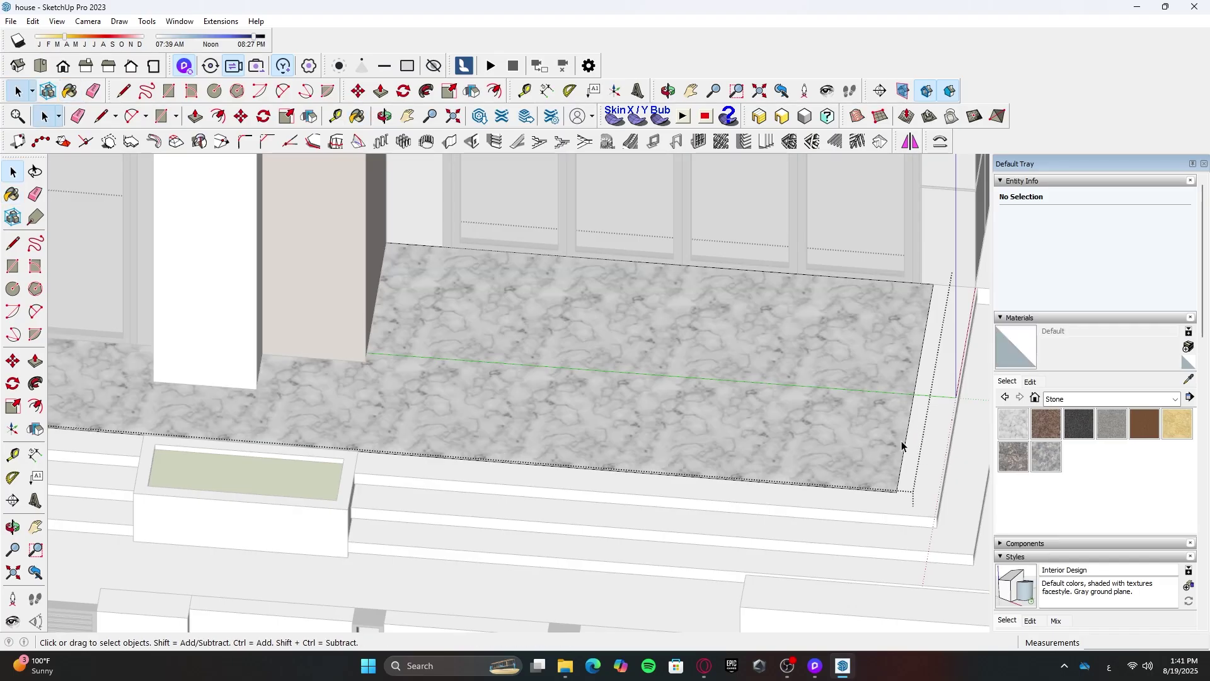
key("Escape")
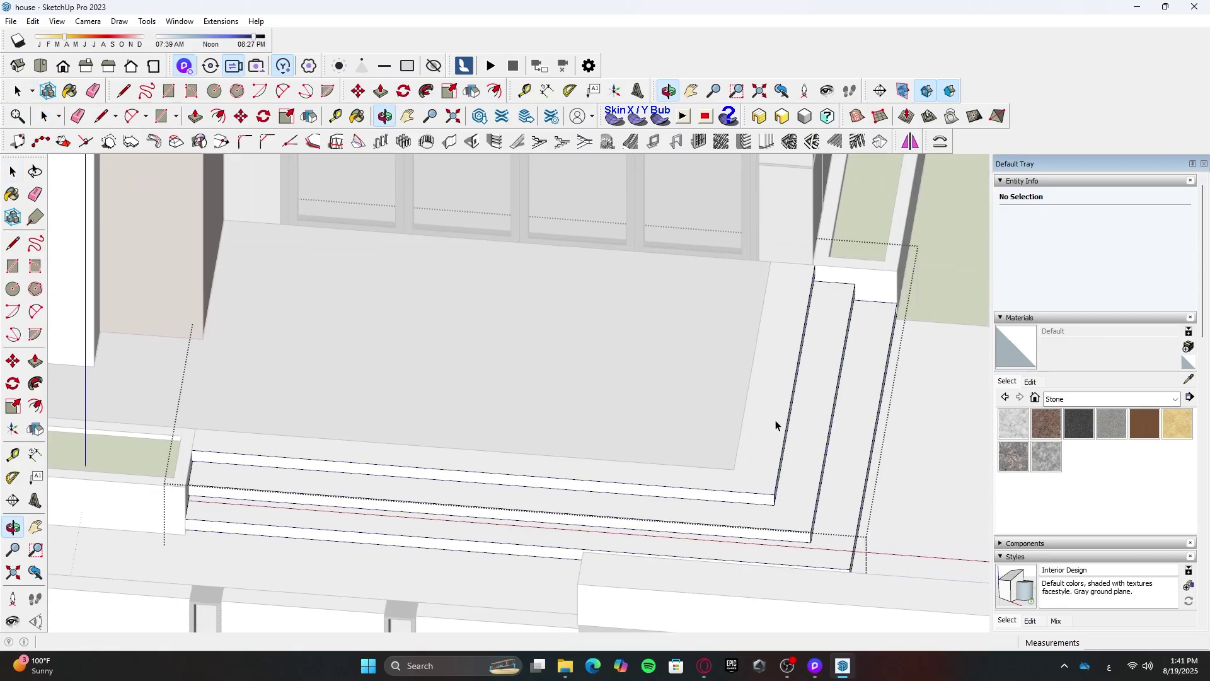
Paint the L-shaped steps around the terrace corner with Carrera Marble and close their group
left_click(1012, 420)
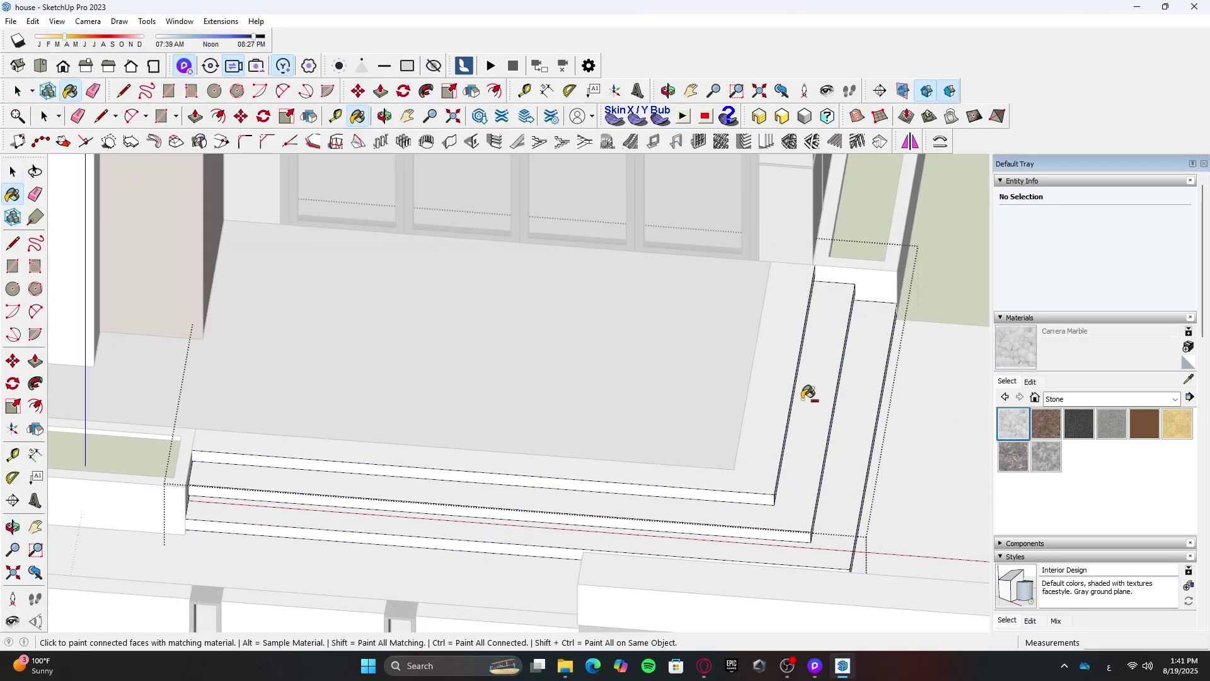
left_click(805, 396)
scroll(778, 419, "down", 6)
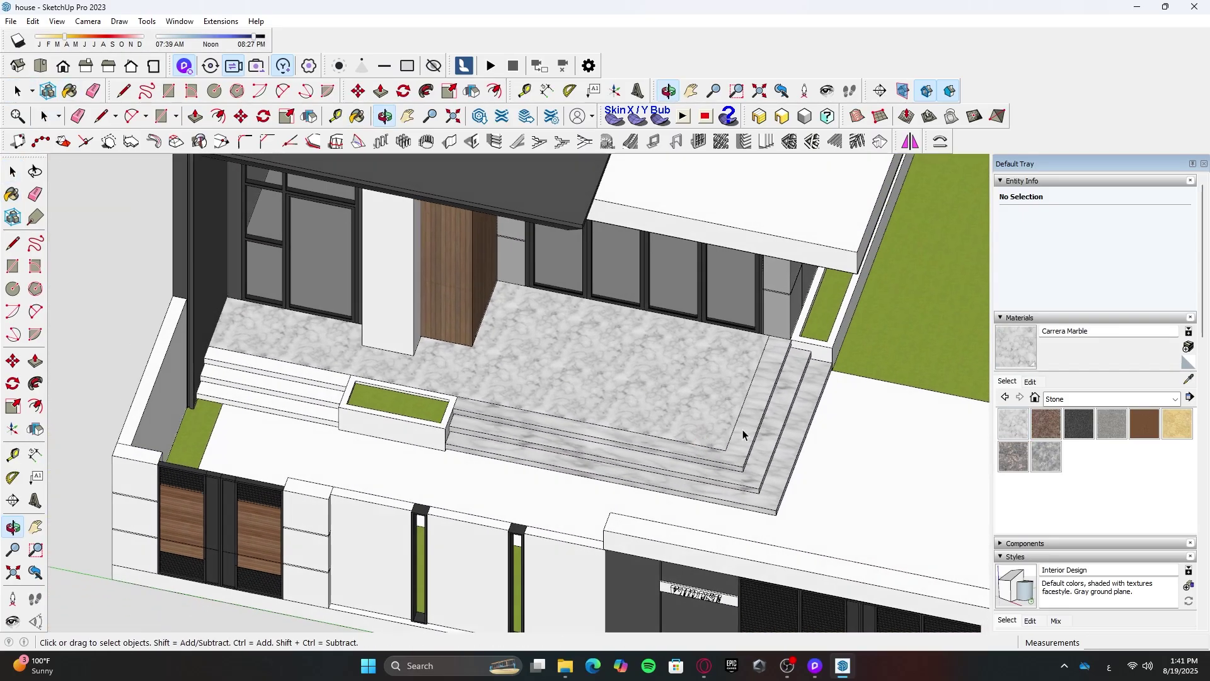
scroll(745, 421, "up", 4)
right_click(746, 412)
left_click(800, 493)
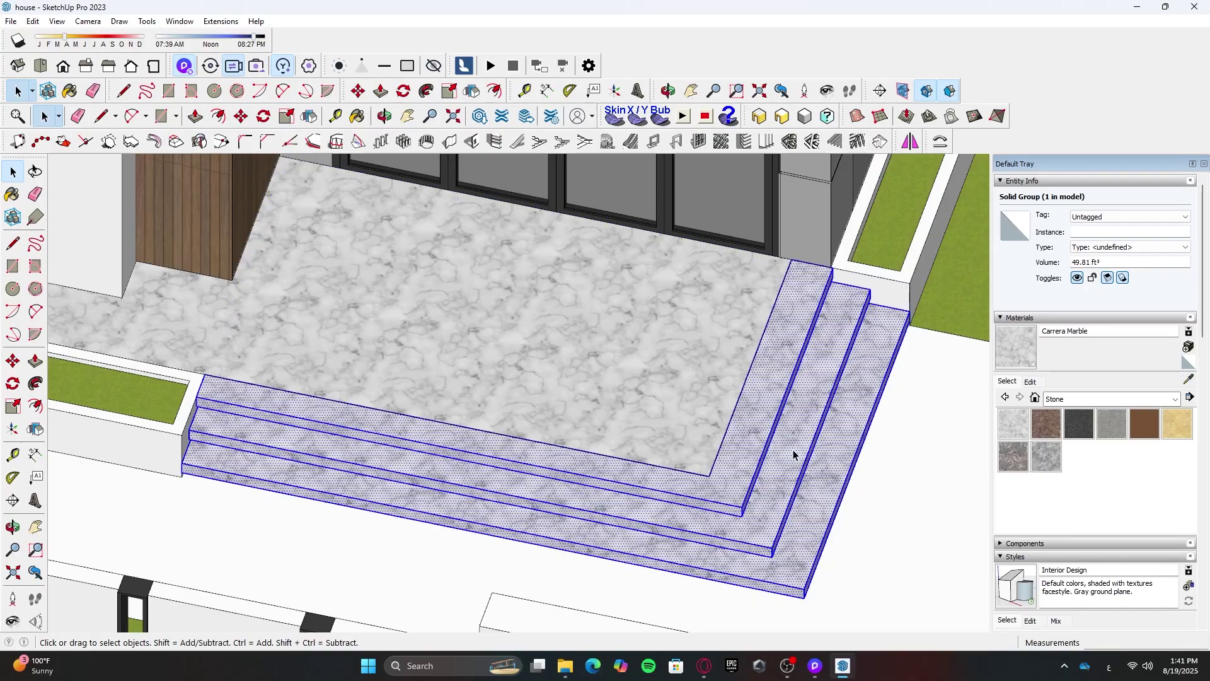
key("Escape")
Paint the steps on the far side of the terrace planter with Carrera Marble and explode their group
middle_click_drag(702, 354, 445, 378)
double_click(490, 379)
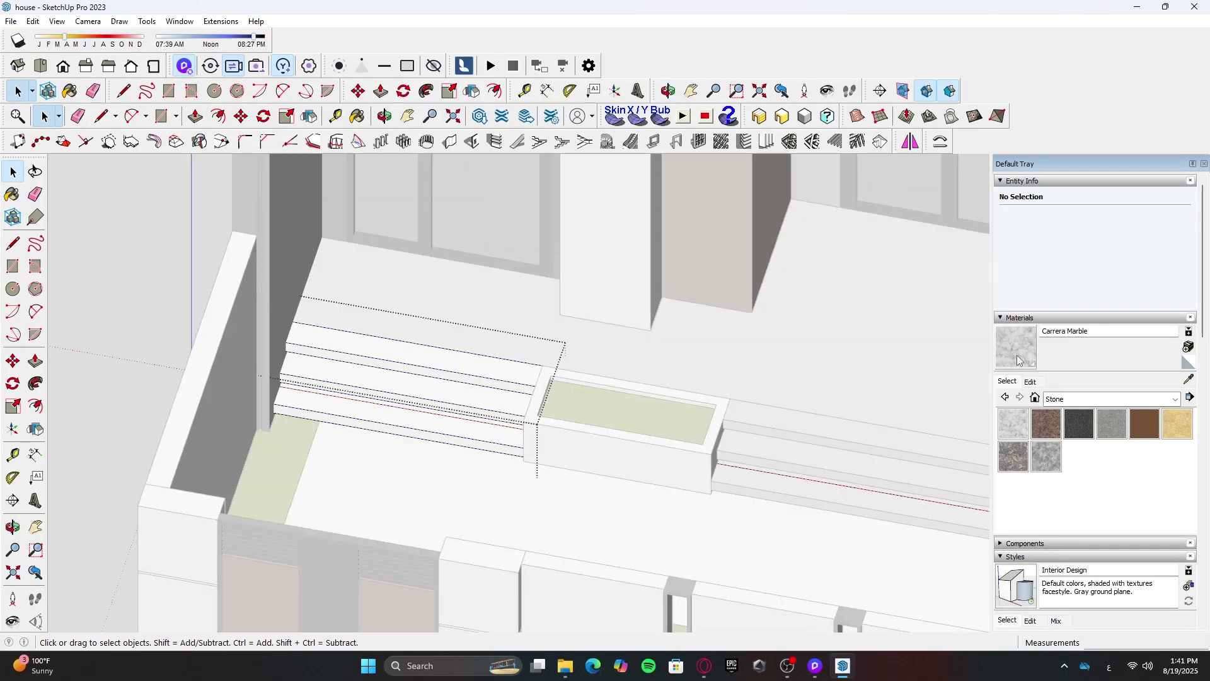
left_click(502, 383)
key("space")
key("Escape")
right_click(504, 380)
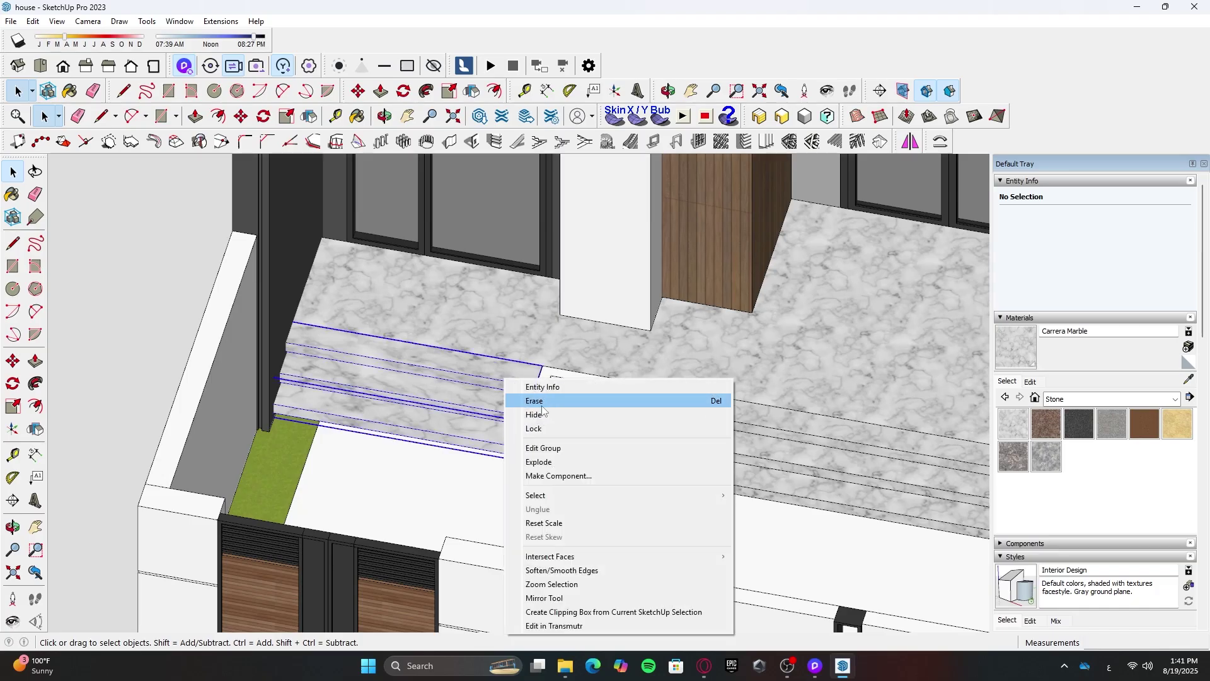
left_click(552, 465)
key("Escape")
Paint the yard ground around the terrace steps with Basic Tile from the Tile material collection
scroll(651, 433, "down", 3)
middle_click_drag(788, 448, 649, 409)
middle_click_drag(649, 410, 788, 474, "shift")
left_click(1080, 400)
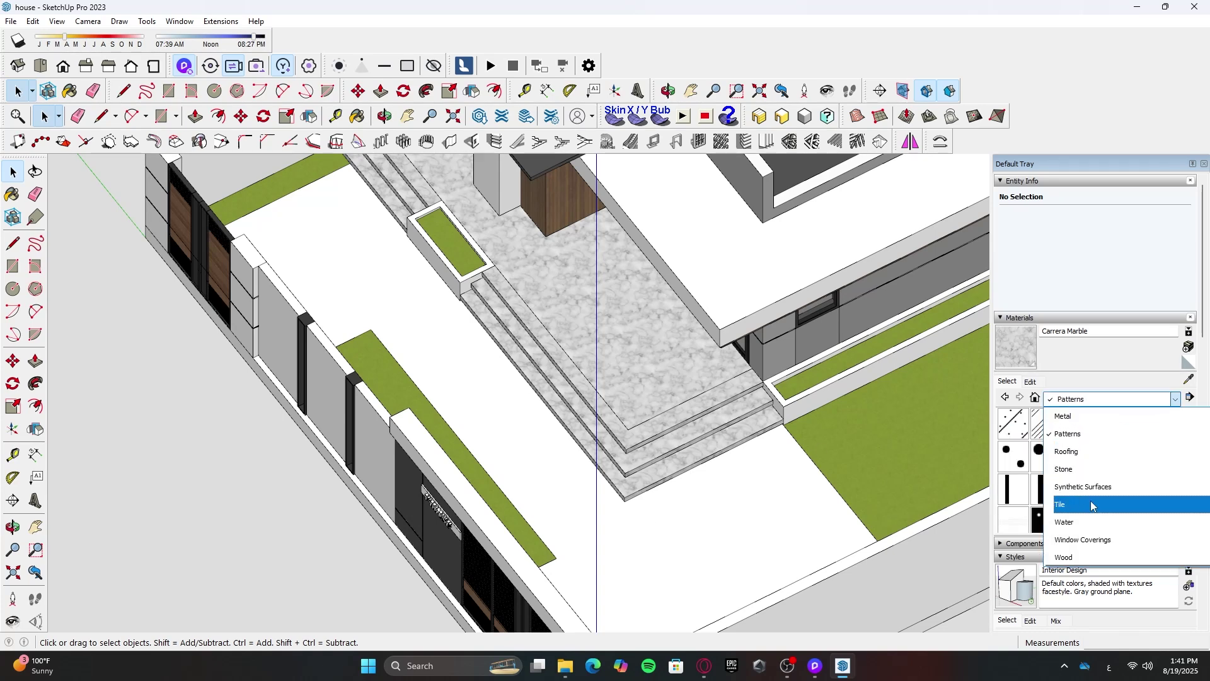
left_click(818, 504)
middle_click_drag(820, 534, 902, 401)
key("ctrl+z")
mouse_move(839, 430)
middle_mouse_down()
mouse_move(748, 494)
mouse_move(656, 502)
mouse_move(699, 465)
mouse_move(927, 480)
mouse_move(727, 486)
mouse_move(781, 508)
mouse_move(889, 475)
mouse_move(931, 445)
mouse_move(670, 502)
mouse_move(570, 502)
mouse_move(750, 405)
middle_mouse_up()
double_click(748, 494)
scroll(750, 404, "down", 3)
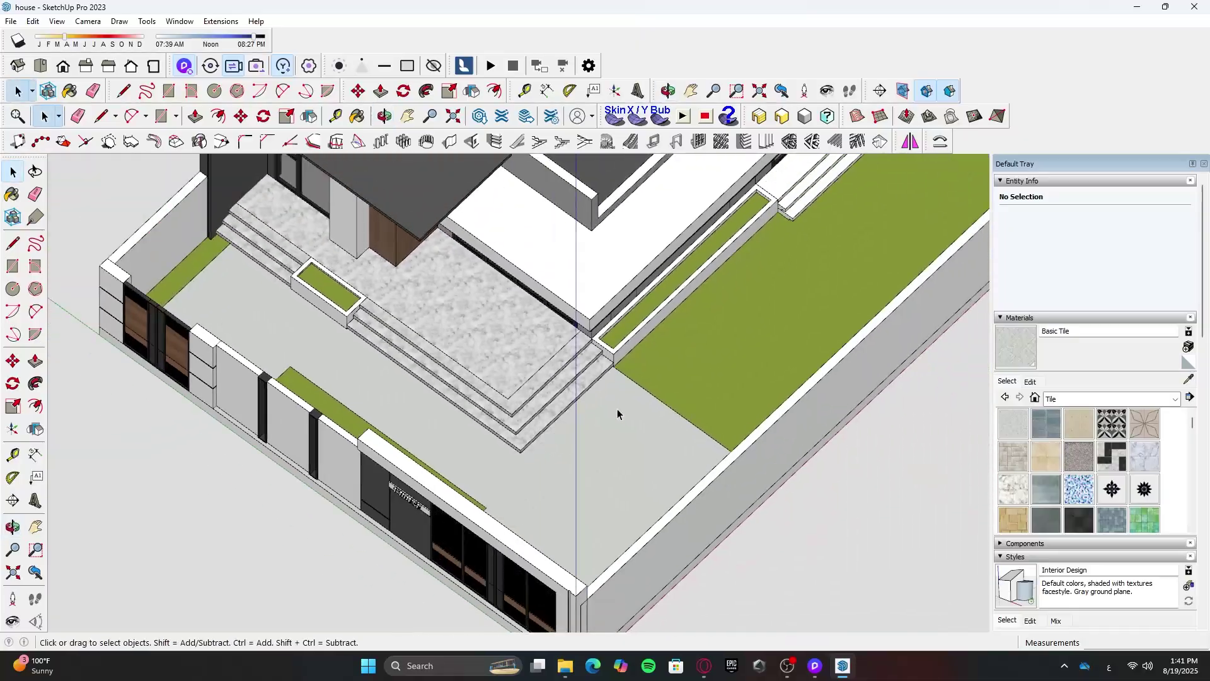
middle_click_drag(616, 410, 586, 426)
Update the model and materials in the linked D5 Render scene, check it there and return to SketchUp
left_click(217, 68)
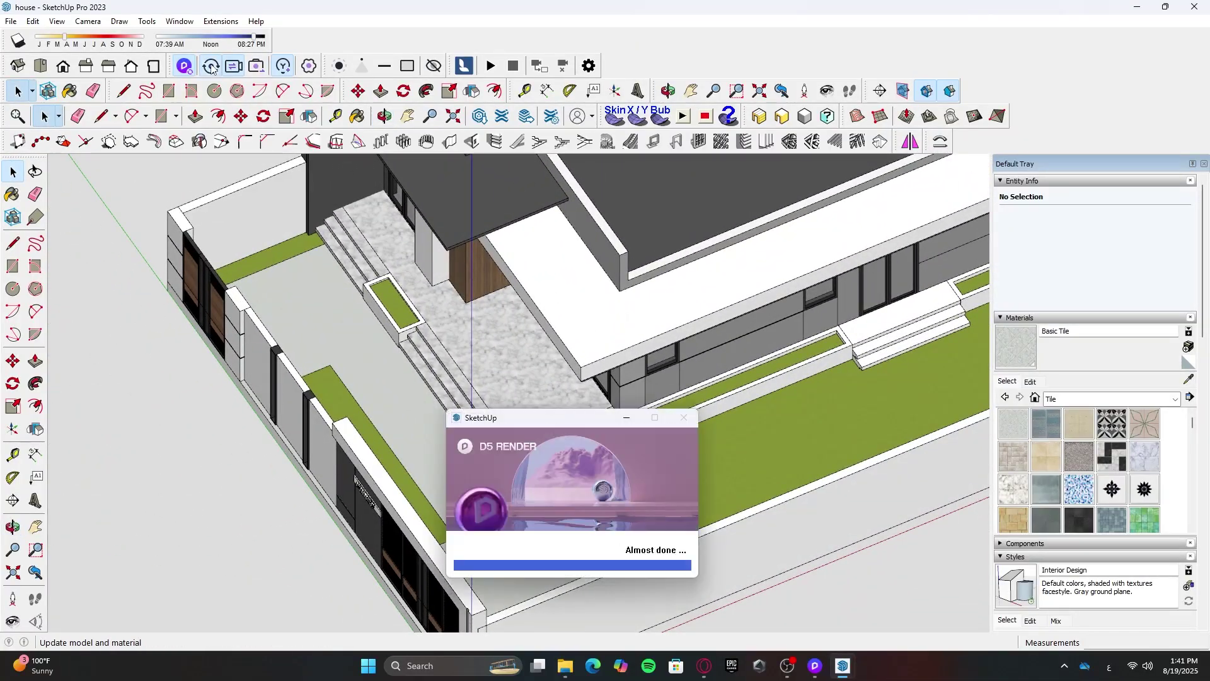
left_click(815, 603)
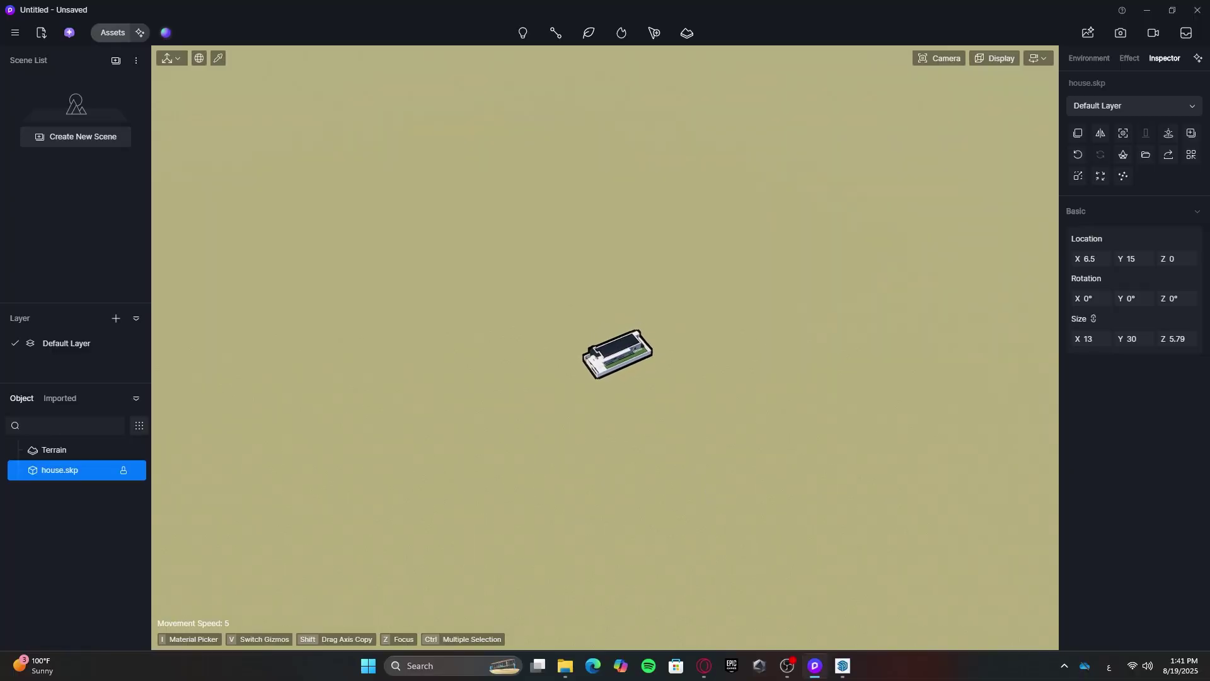
left_click(843, 666)
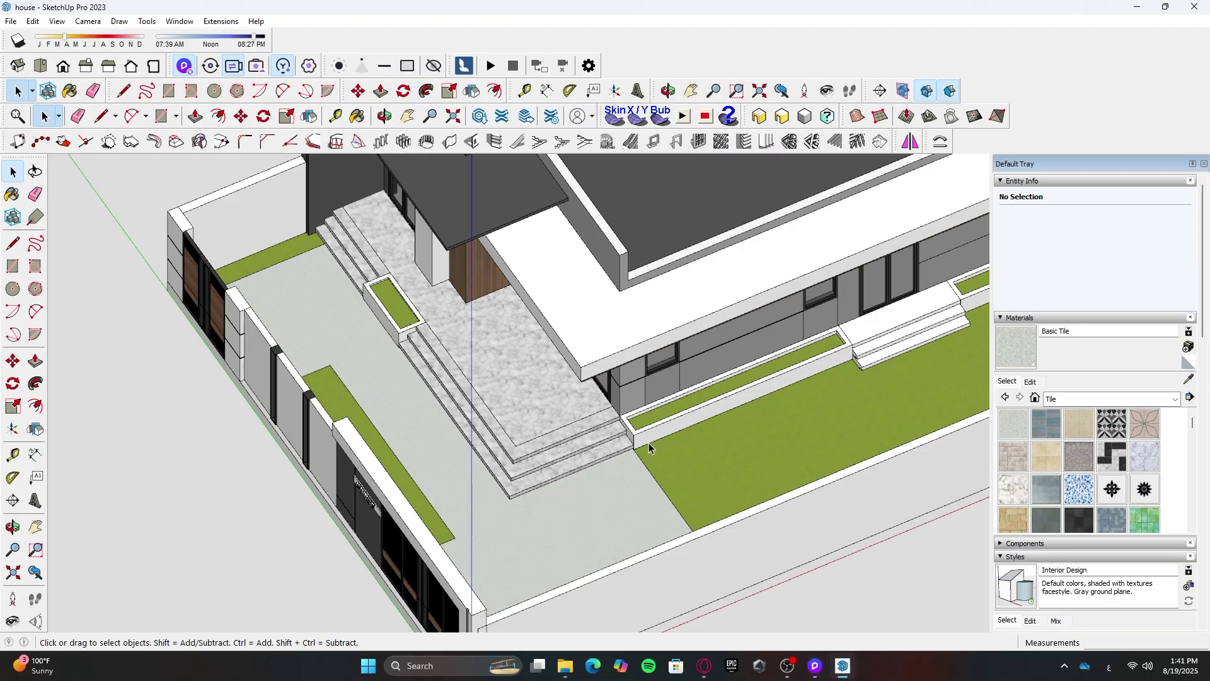
Change the SketchUp camera to perspective and frame the entrance terrace and front yard
middle_click_drag(649, 448, 665, 437)
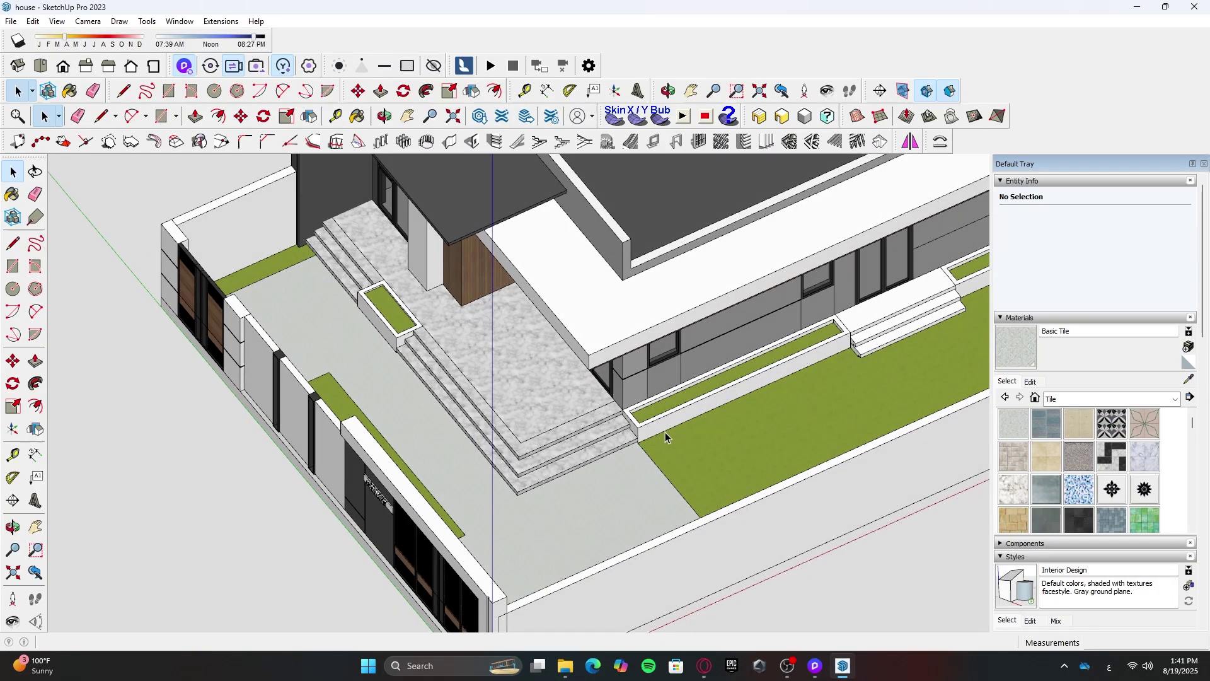
left_click(88, 21)
left_click(137, 98)
middle_click_drag(405, 342, 482, 328)
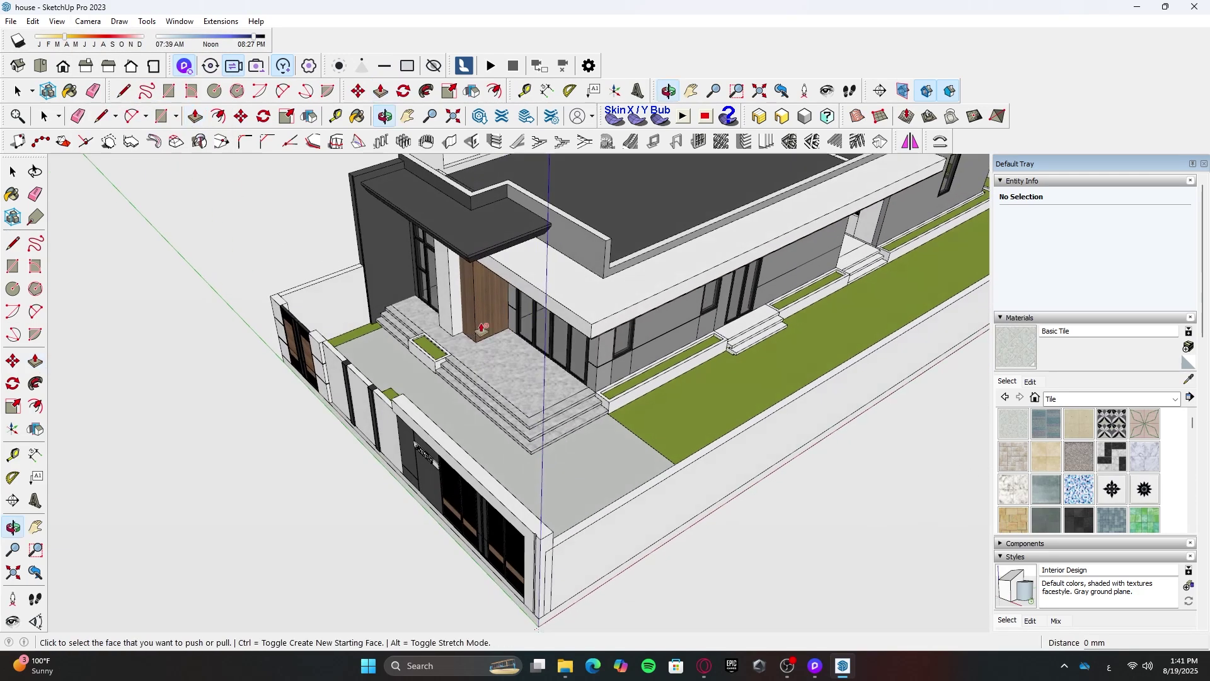
key("space")
scroll(501, 346, "up", 5)
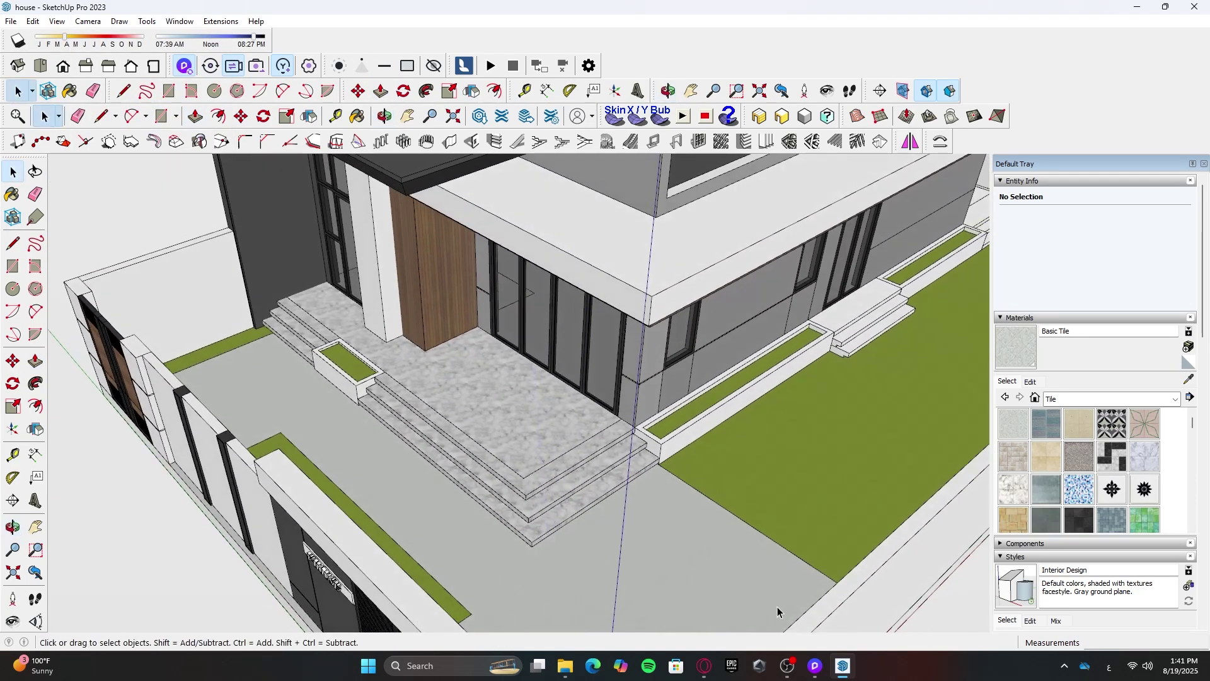
Switch to D5 Render and bring the entrance terrace steps into close view
left_click(816, 666)
left_click(843, 666)
left_click(815, 676)
key("w")
mouse_move(716, 516)
right_mouse_down()
mouse_move(712, 504)
mouse_move(699, 523)
mouse_move(648, 516)
mouse_move(691, 444)
right_mouse_up()
key("s")
key("a")
Apply the Arabescato material from the Stone Marble category to the entrance terrace and steps
key("m")
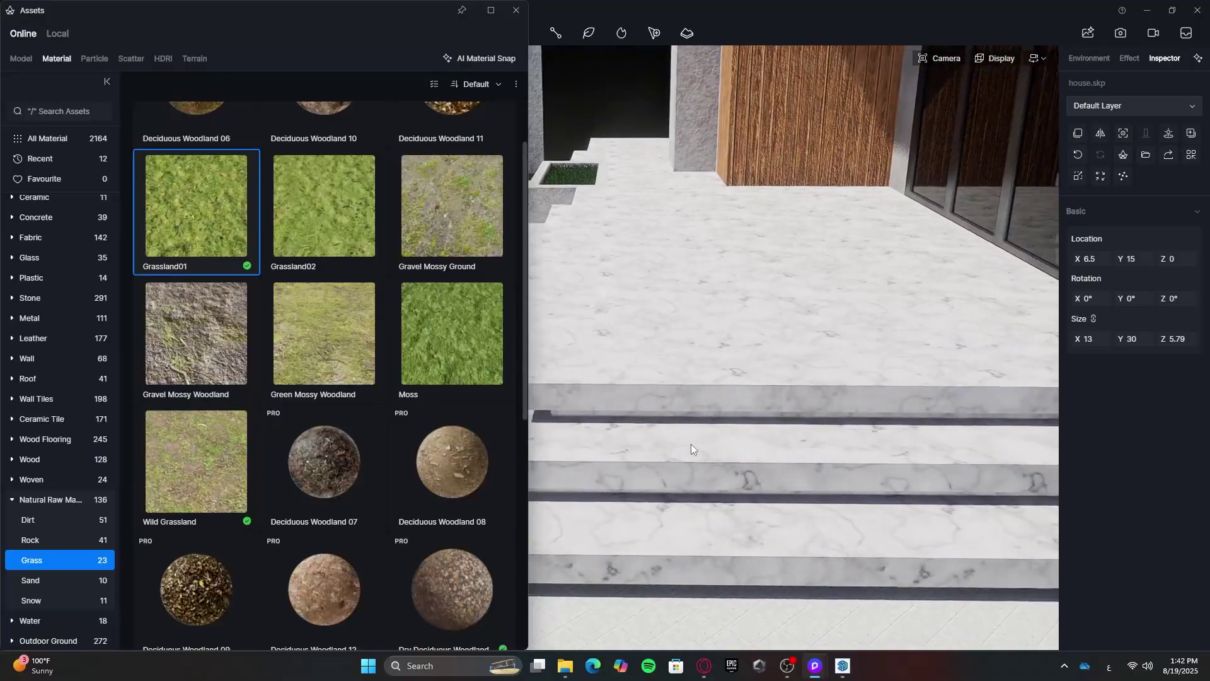
left_click(46, 298)
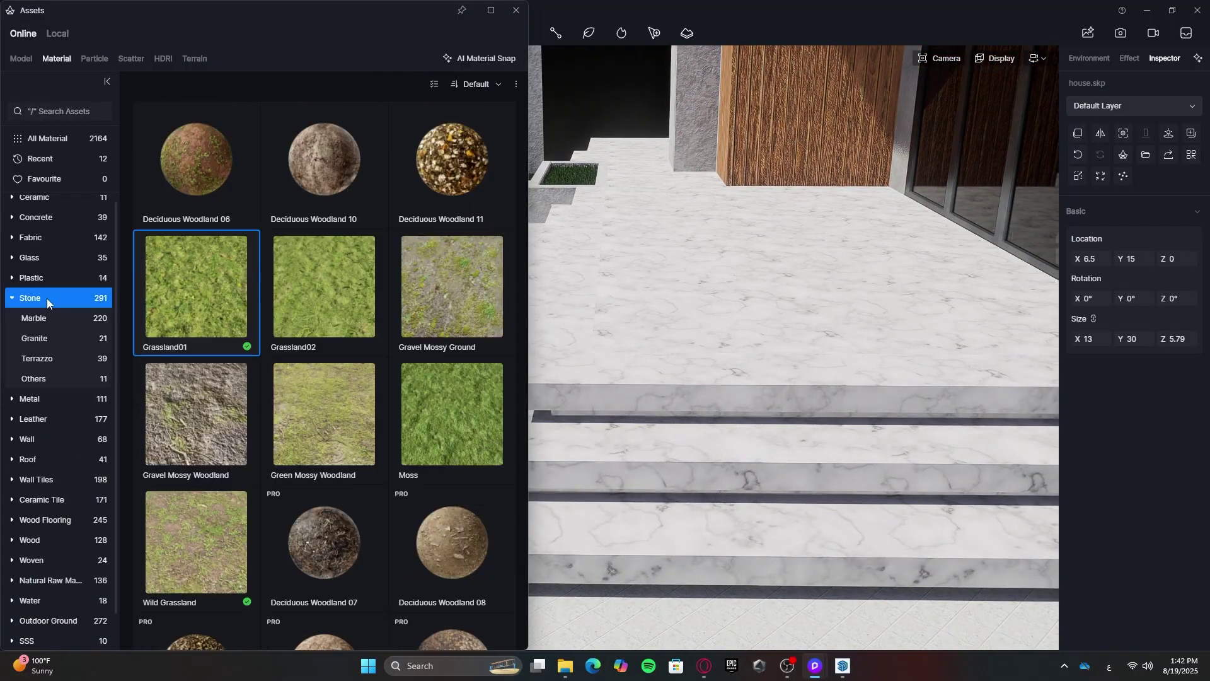
left_click(52, 317)
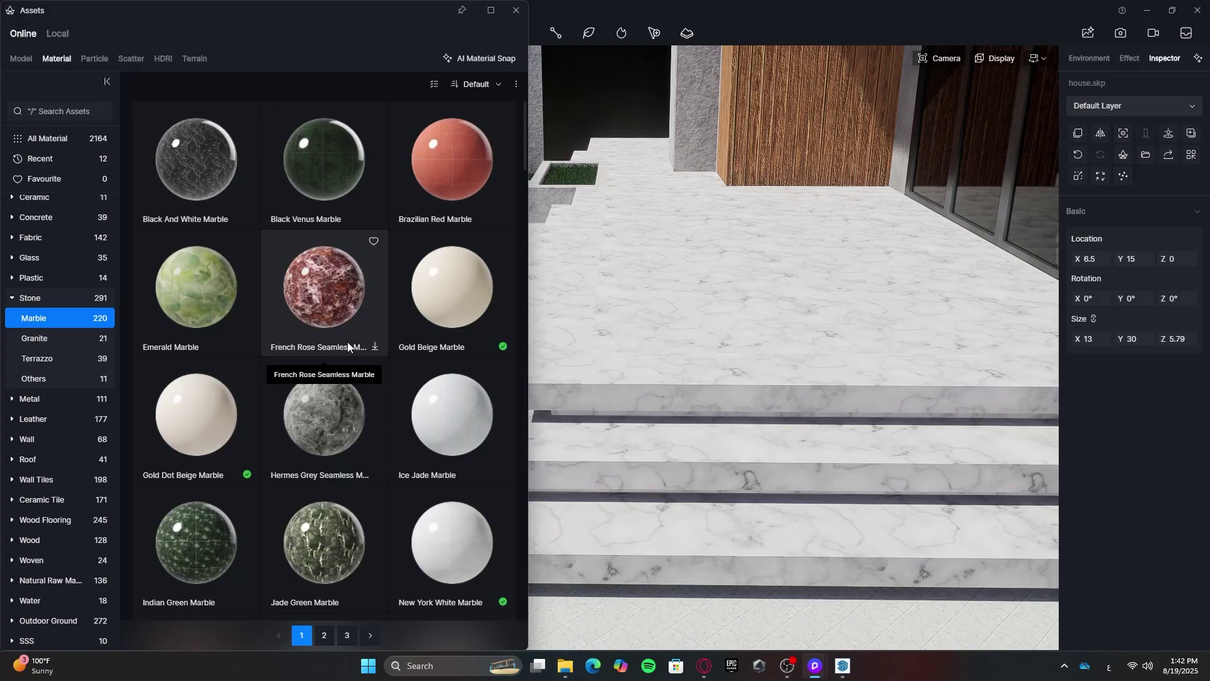
scroll(347, 345, "down", 3)
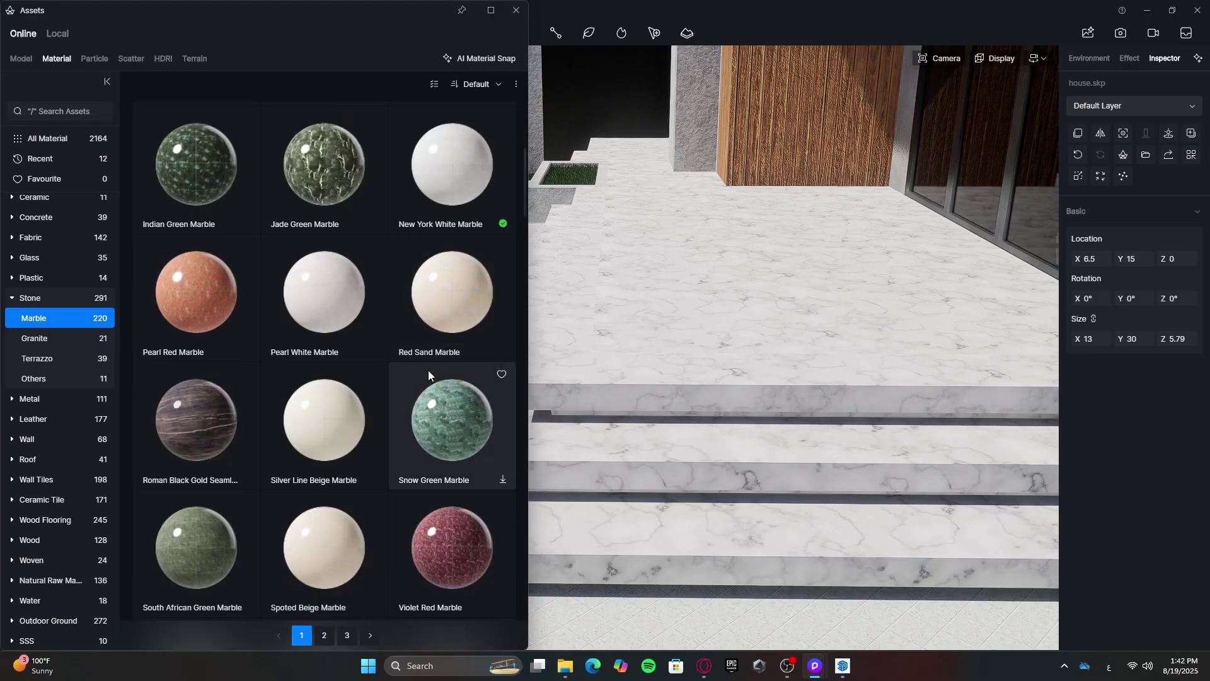
scroll(421, 372, "down", 4)
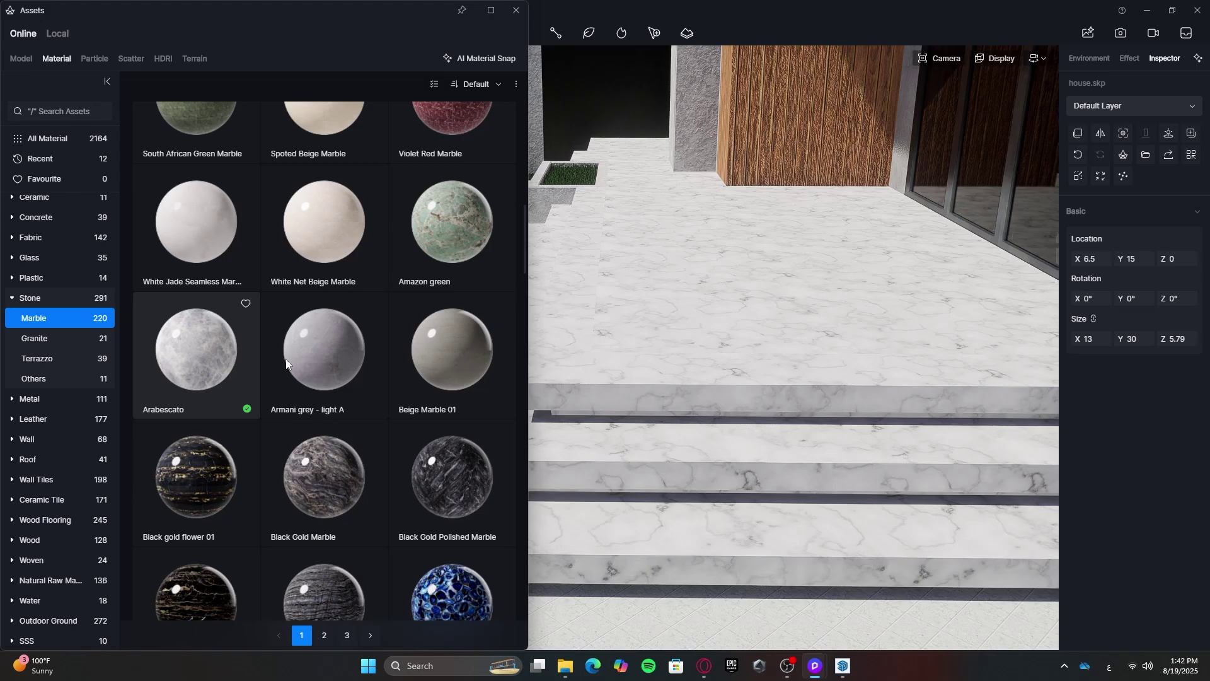
left_click(217, 322)
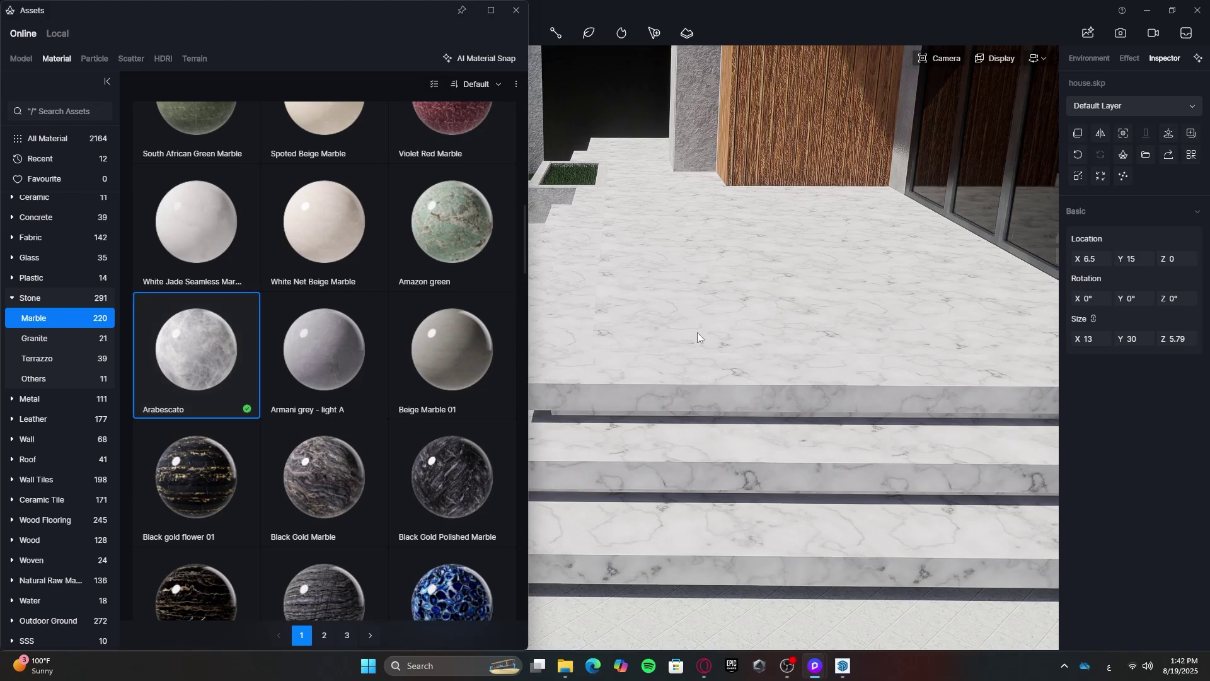
left_click(726, 398)
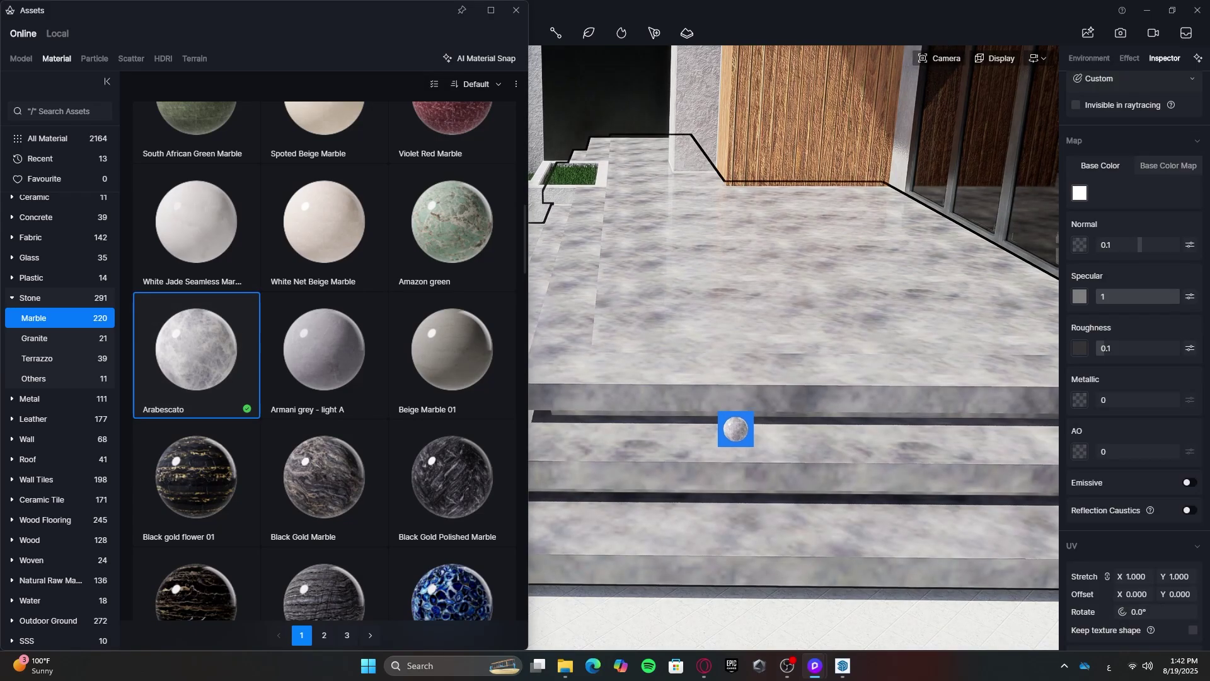
Inspect the marble on the terrace and steps from the side lawn and the front yard
mouse_move(709, 406)
right_mouse_down()
mouse_move(769, 411)
mouse_move(696, 414)
right_mouse_up()
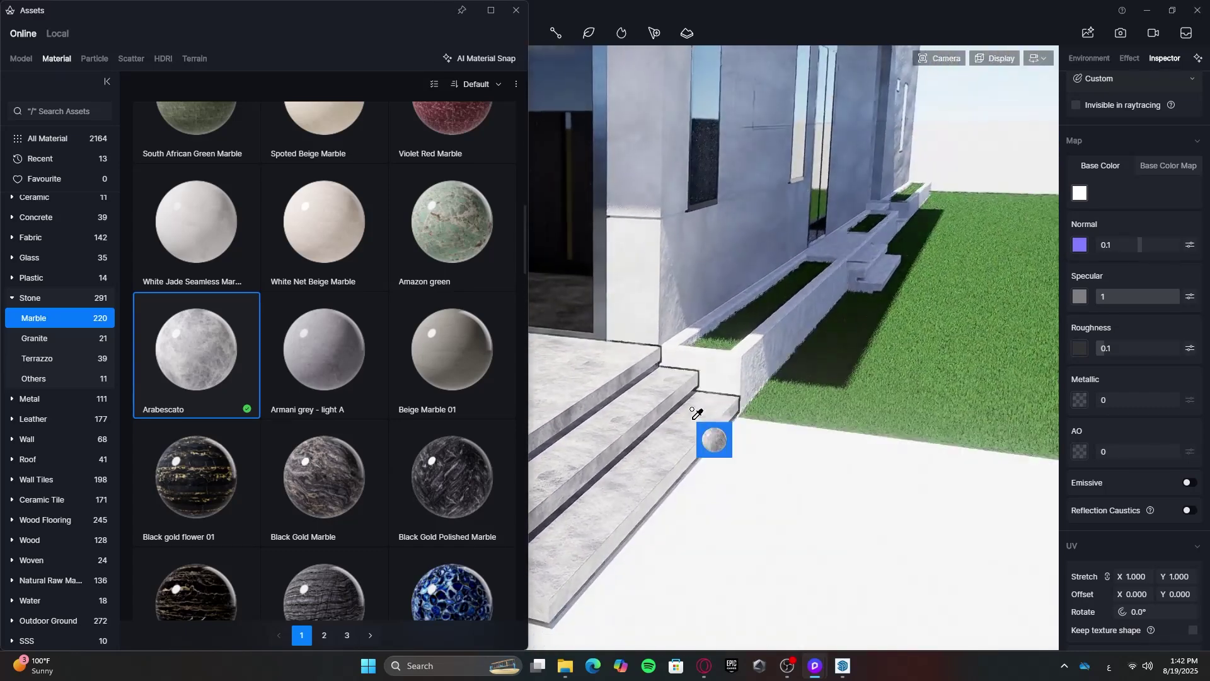
key("Escape")
mouse_move(612, 416)
right_mouse_down()
mouse_move(548, 438)
mouse_move(615, 423)
mouse_move(554, 433)
mouse_move(609, 434)
mouse_move(599, 413)
right_mouse_up()
key("5")
key("5")
key("w")
key("s")
key("w")
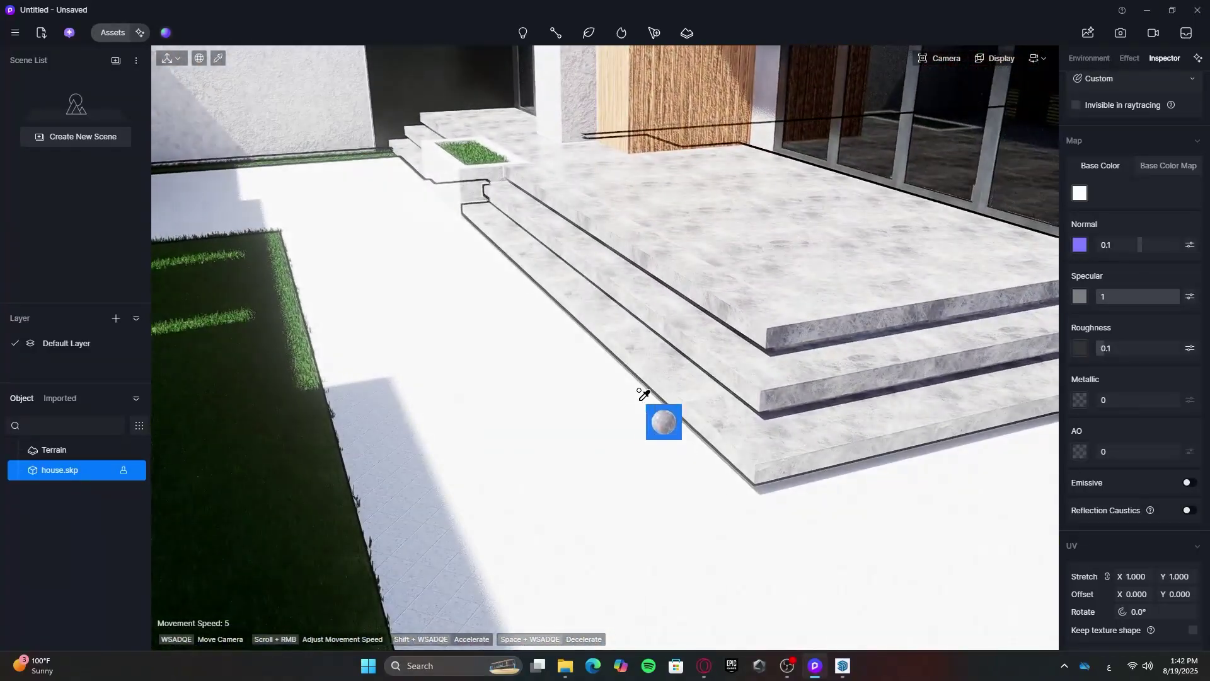
Apply Terrazzo 3 from the Stone Terrazzo category to the yard ground around the steps
left_click_drag(630, 394, 627, 390)
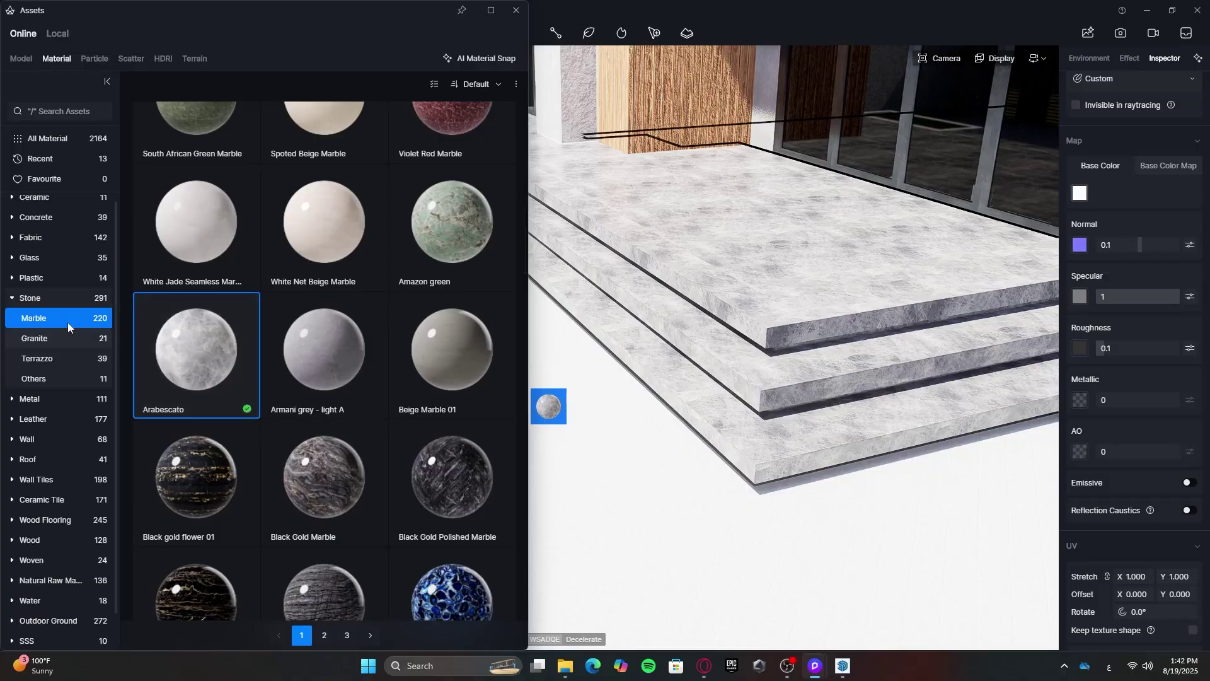
left_click(63, 359)
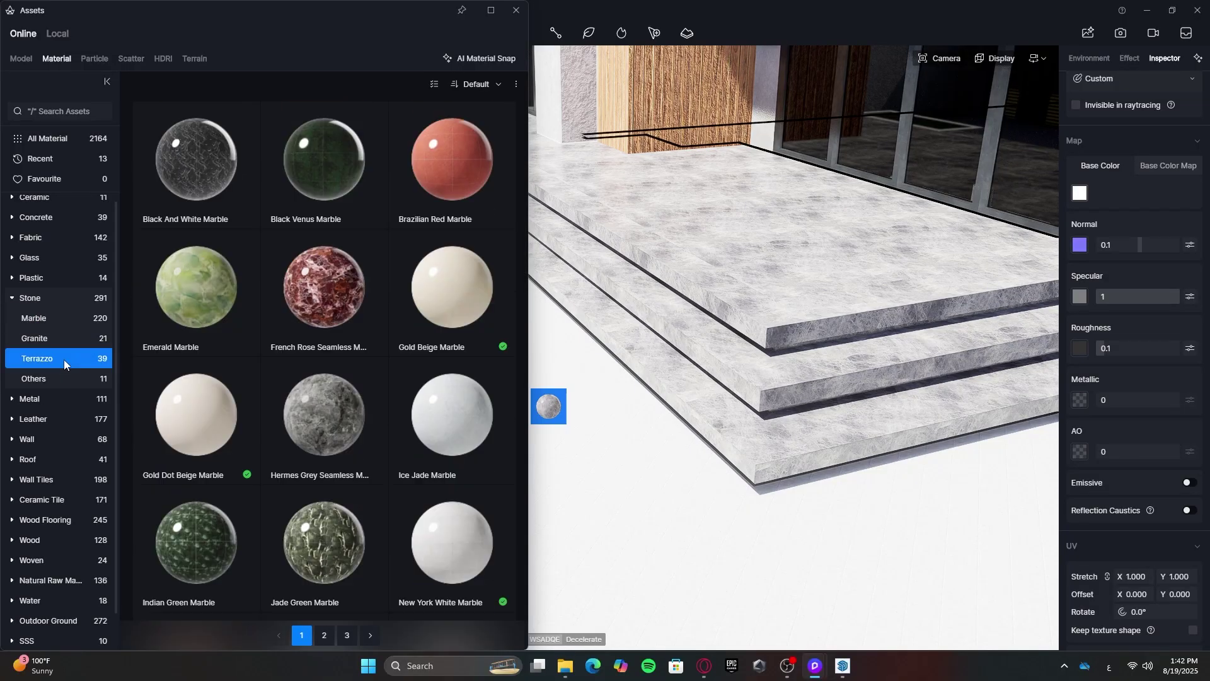
left_click_drag(446, 205, 595, 451)
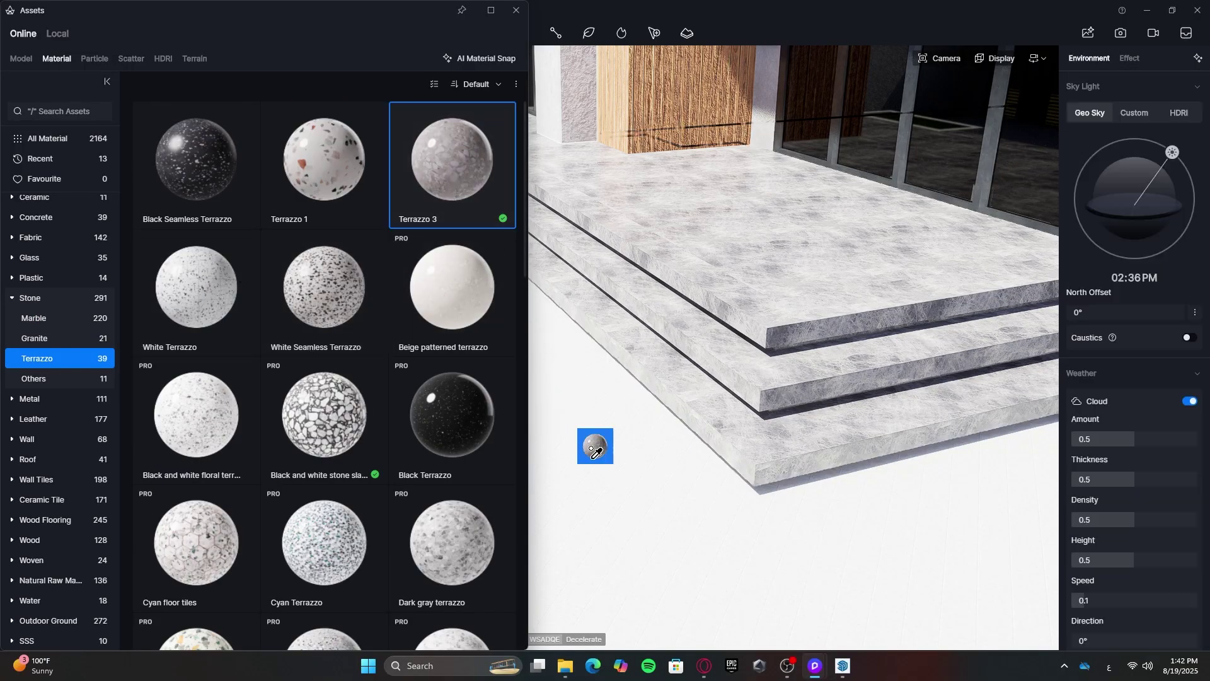
left_click(655, 398)
mouse_move(698, 426)
middle_mouse_down()
mouse_move(970, 435)
mouse_move(901, 422)
mouse_move(692, 449)
middle_mouse_up()
key("Escape")
Set the ground terrazzo's UV stretch to 0.410 and try the UV Randomizer
left_click(857, 421)
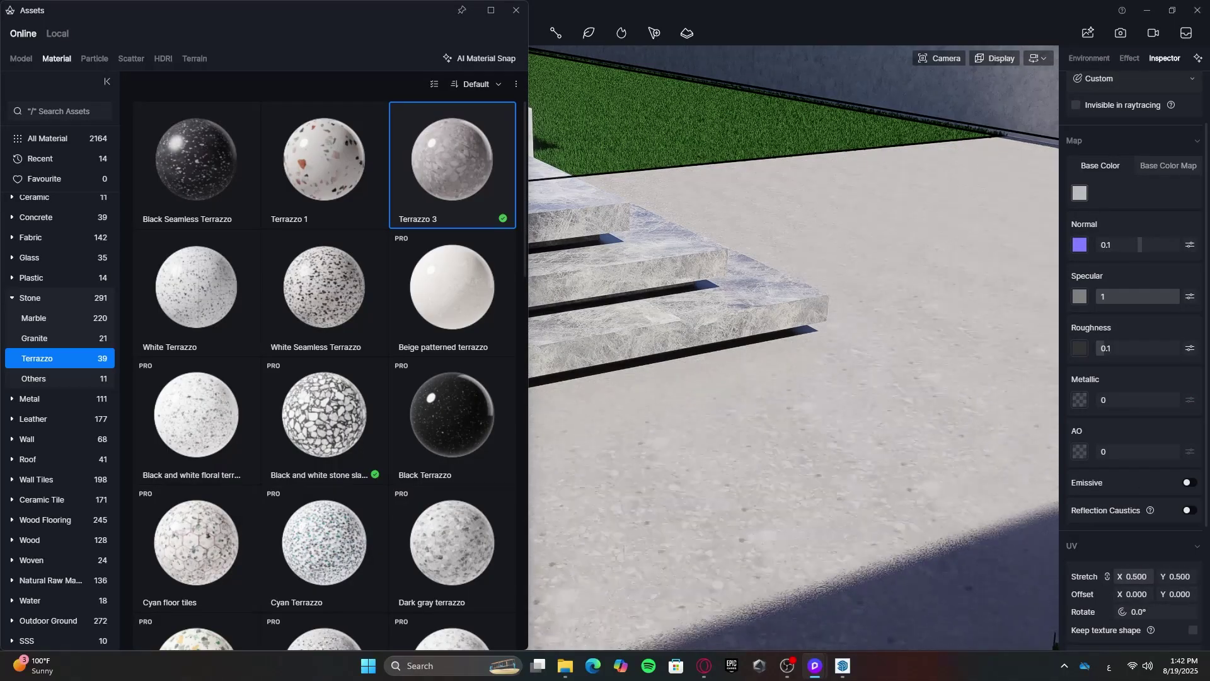
left_click_drag(1137, 576, 1163, 569)
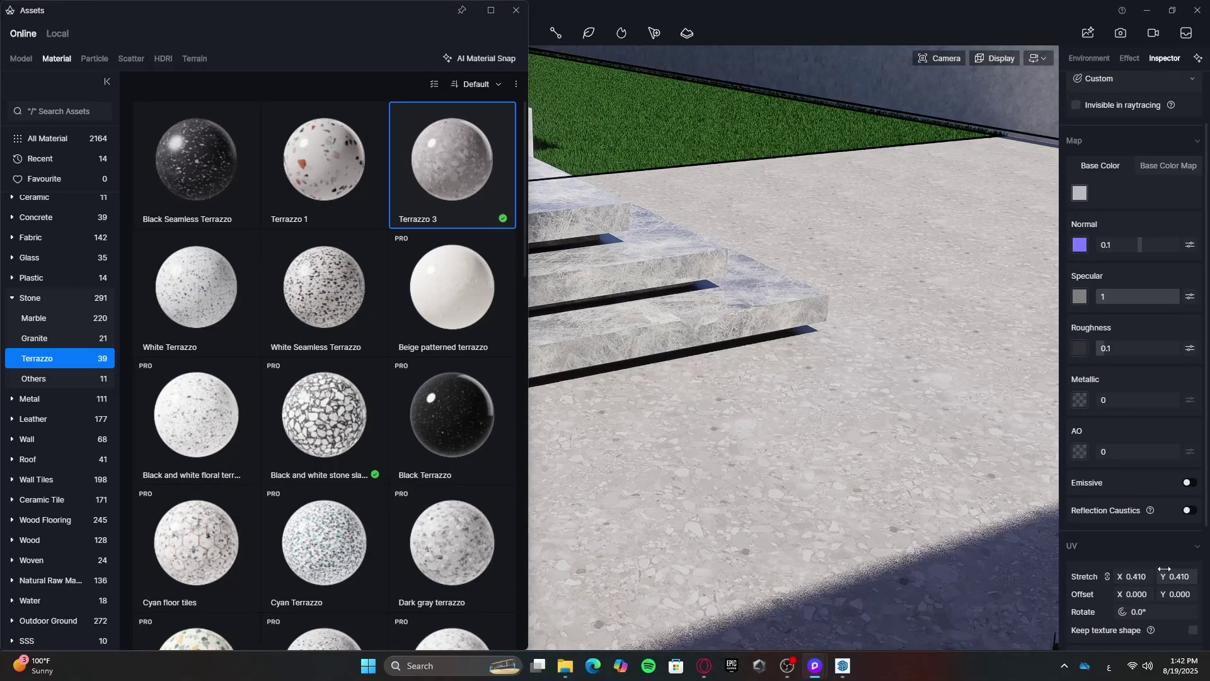
scroll(1177, 597, "down", 2)
left_click(1190, 610)
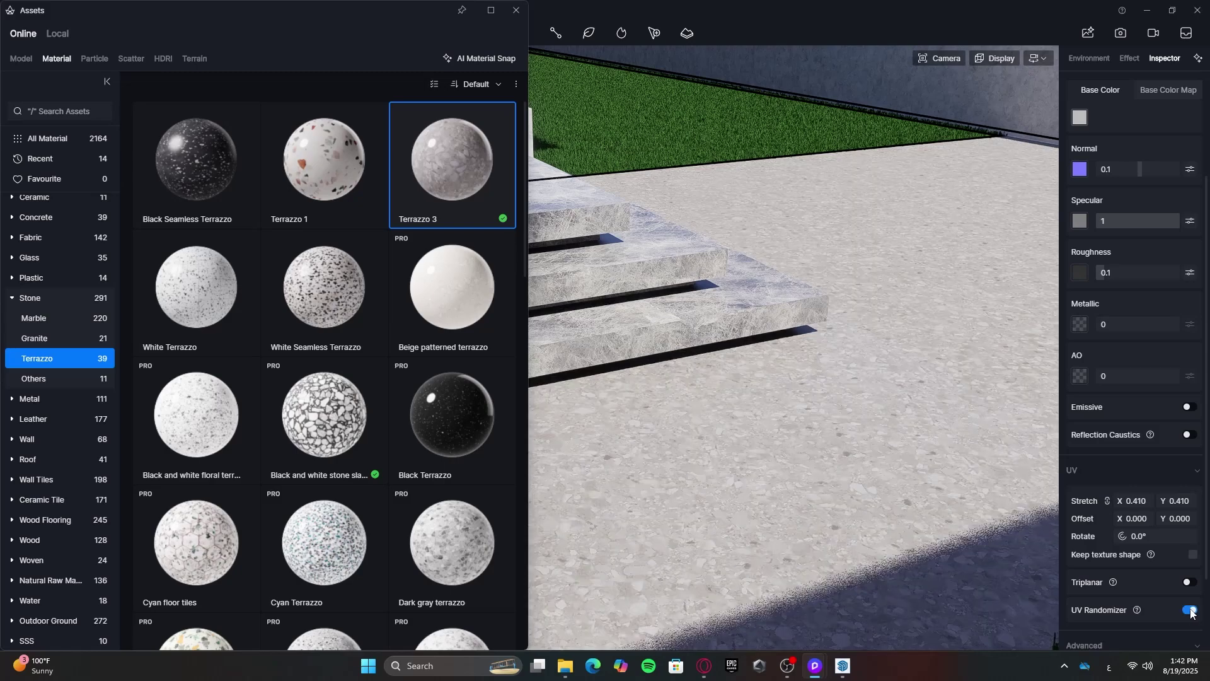
left_click(1190, 610)
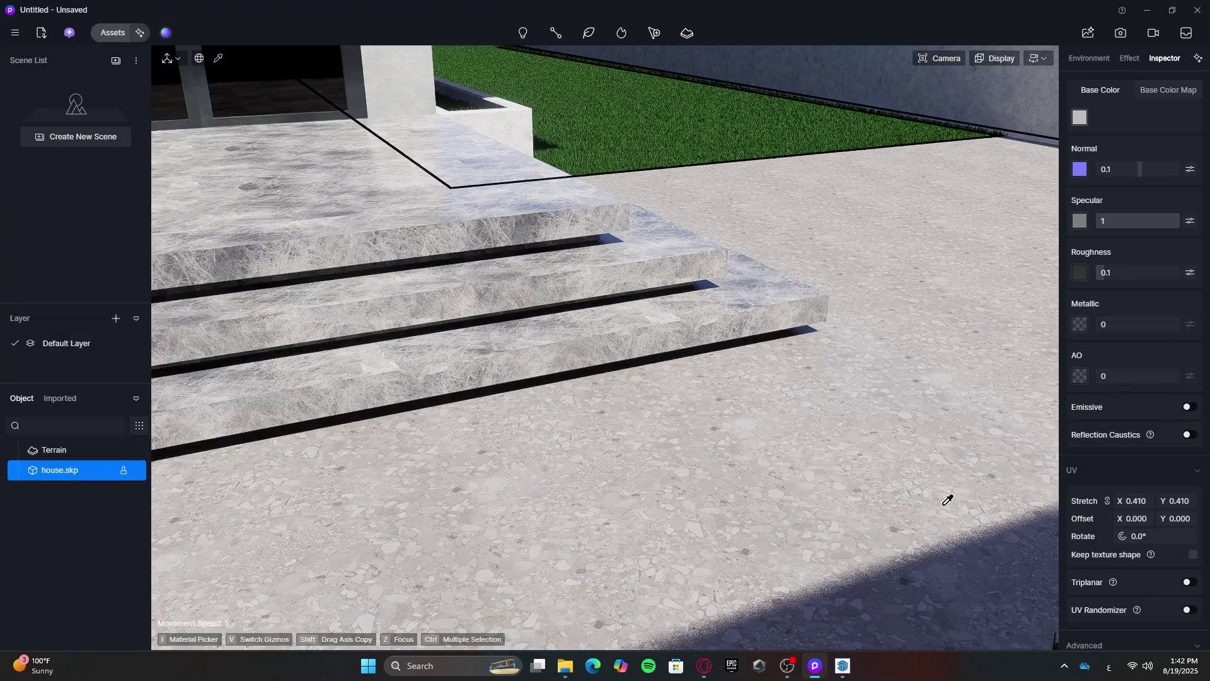
Enable UV Randomizer, Triplanar with a blend amount of 0.555, and Keep texture shape at stretch 1.000 for the ground terrazzo
key("w")
right_click_drag(844, 448, 724, 441)
key("w")
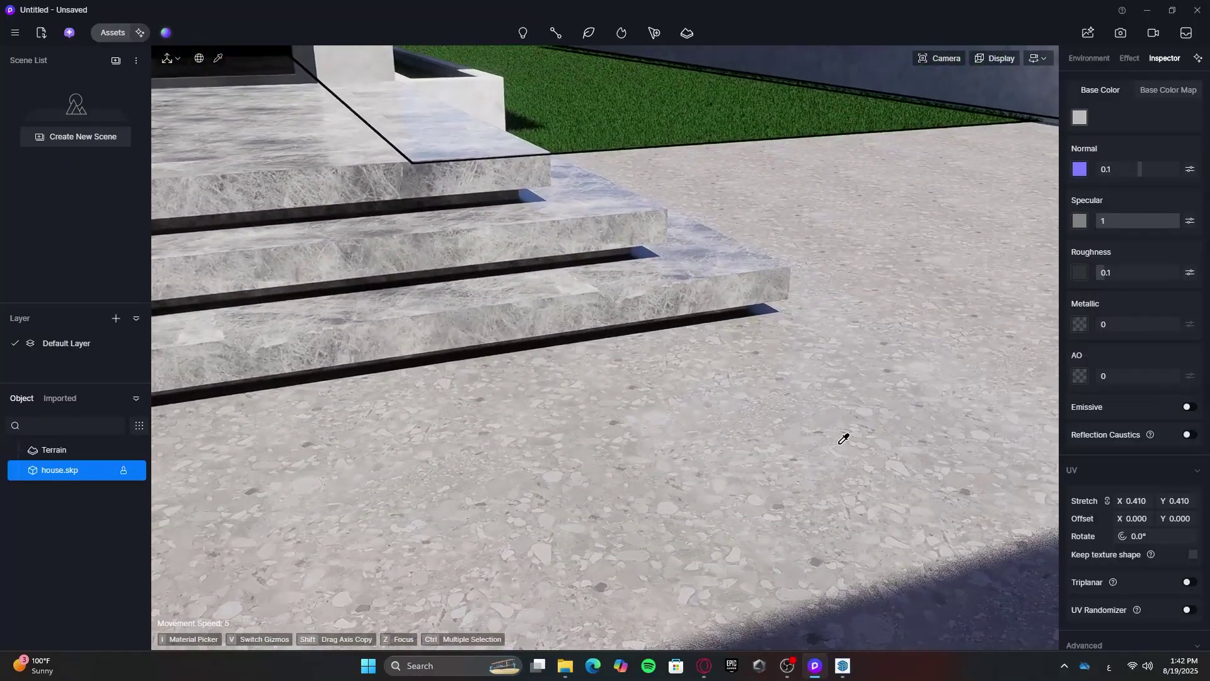
left_click(1187, 610)
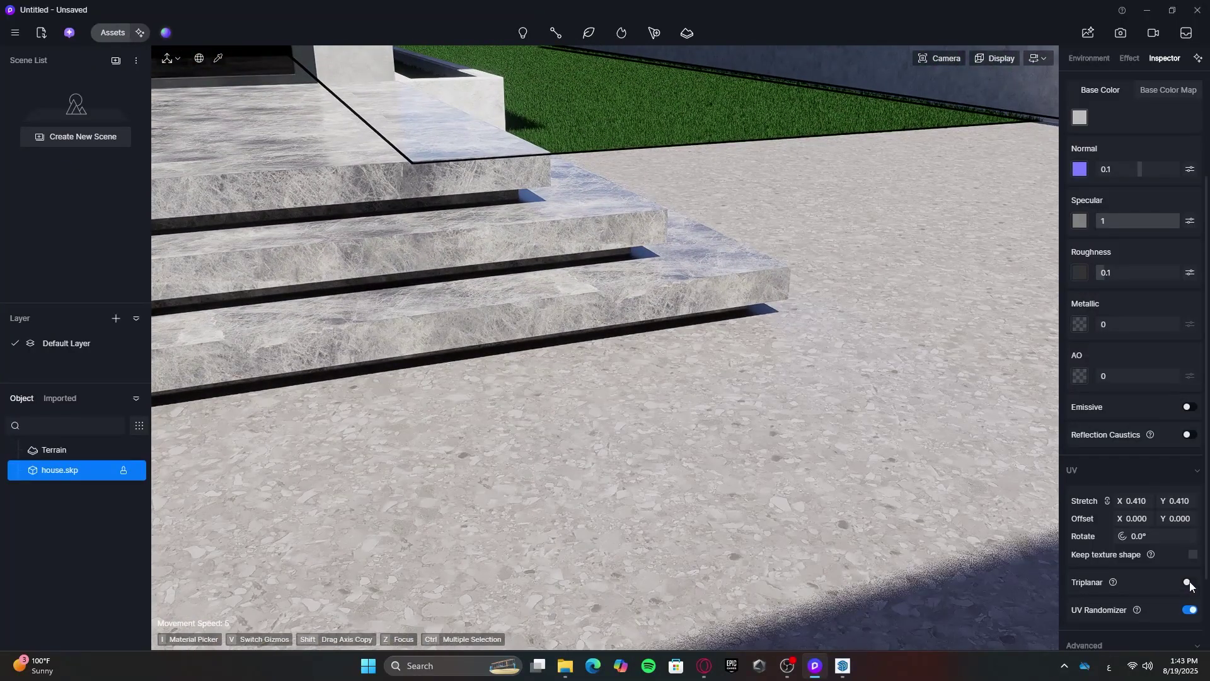
left_click(1188, 581)
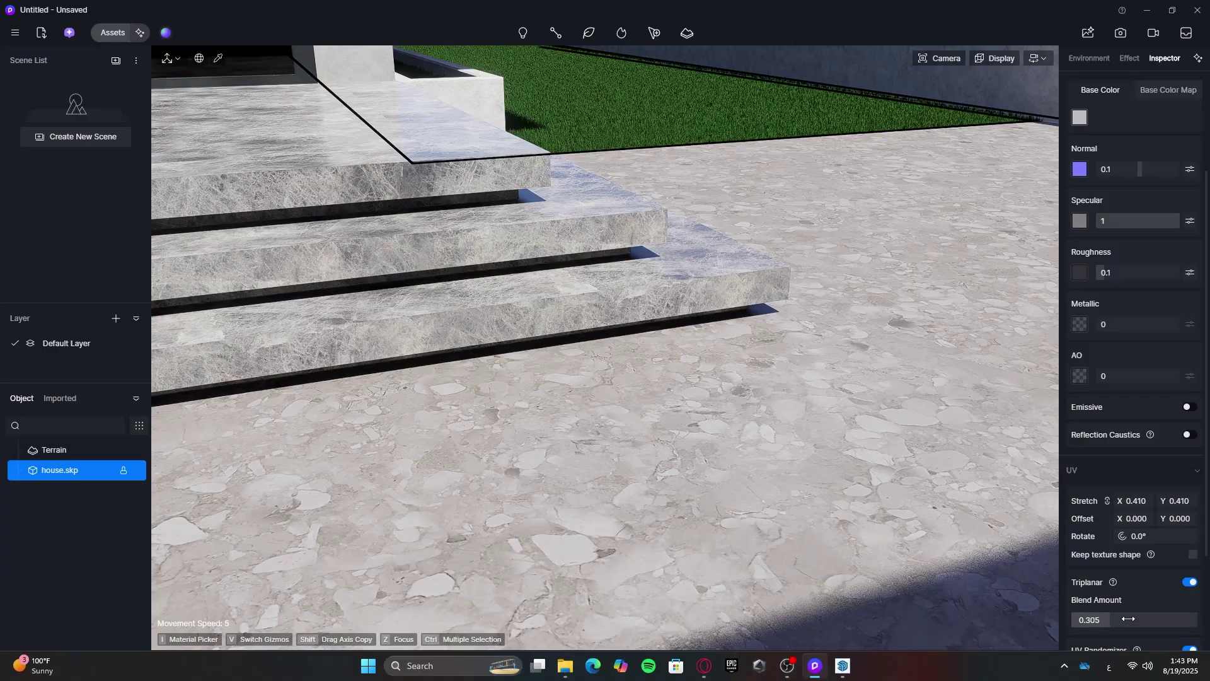
left_click(1191, 555)
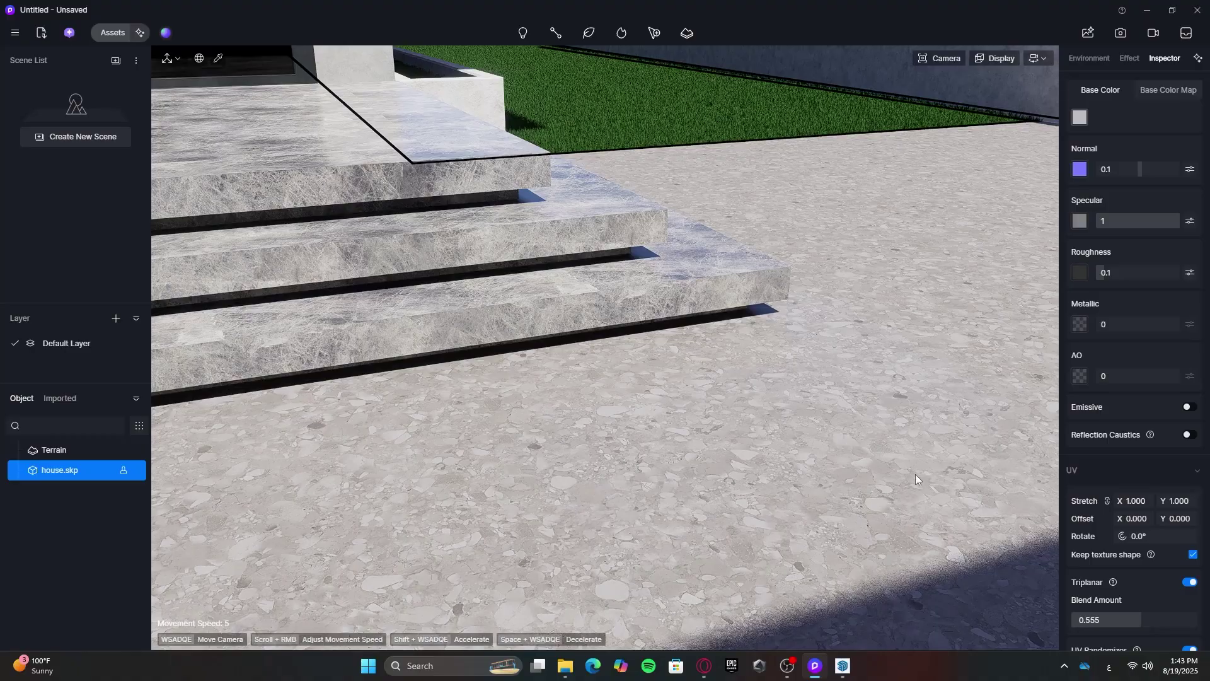
key("Escape")
Examine the yard paving, front gate, outer boundary wall and side entrance steps for surfaces still needing materials
right_click_drag(915, 474, 712, 479)
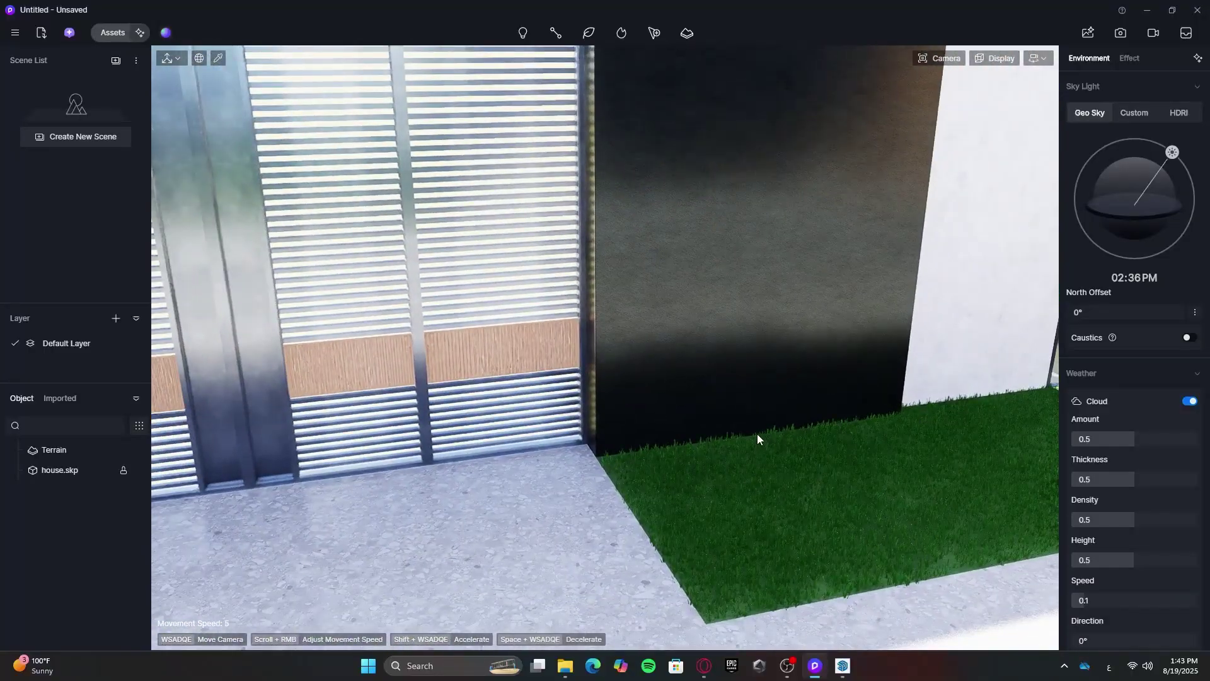
key("s")
right_click_drag(757, 434, 901, 476)
key("w")
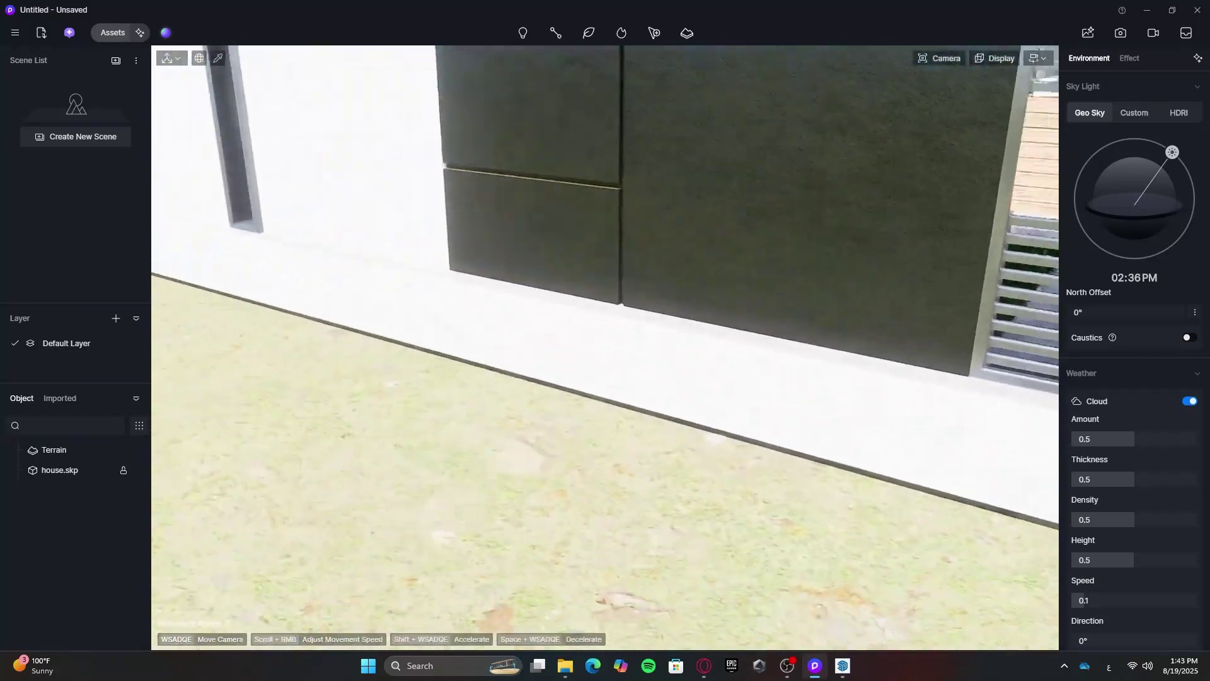
right_click_drag(697, 463, 780, 424)
key("w")
key("d")
key("w")
key("d")
key("w")
right_click_drag(699, 411, 587, 439)
key("d")
key("w")
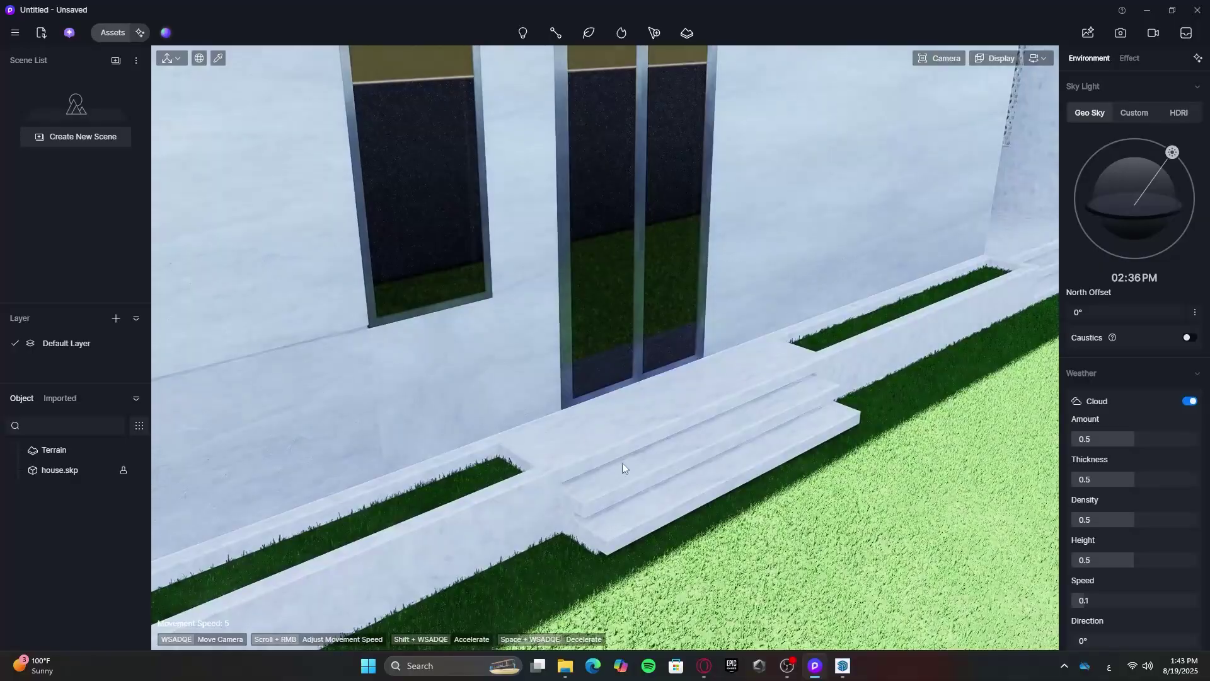
Switch to SketchUp, open the nearest side entrance's steps group for editing and choose the Carrera Marble material for painting
left_click(848, 670)
middle_click_drag(832, 478, 601, 557)
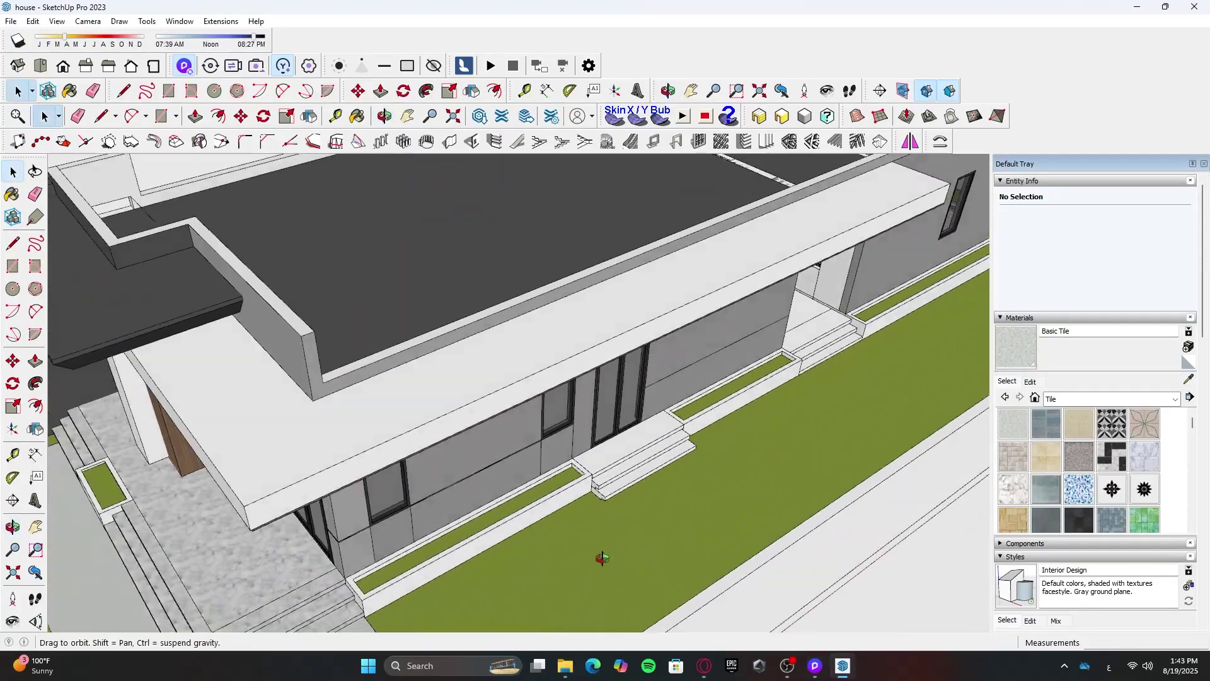
scroll(640, 455, "up", 5)
double_click(647, 445)
scroll(646, 446, "down", 5)
scroll(768, 445, "up", 3)
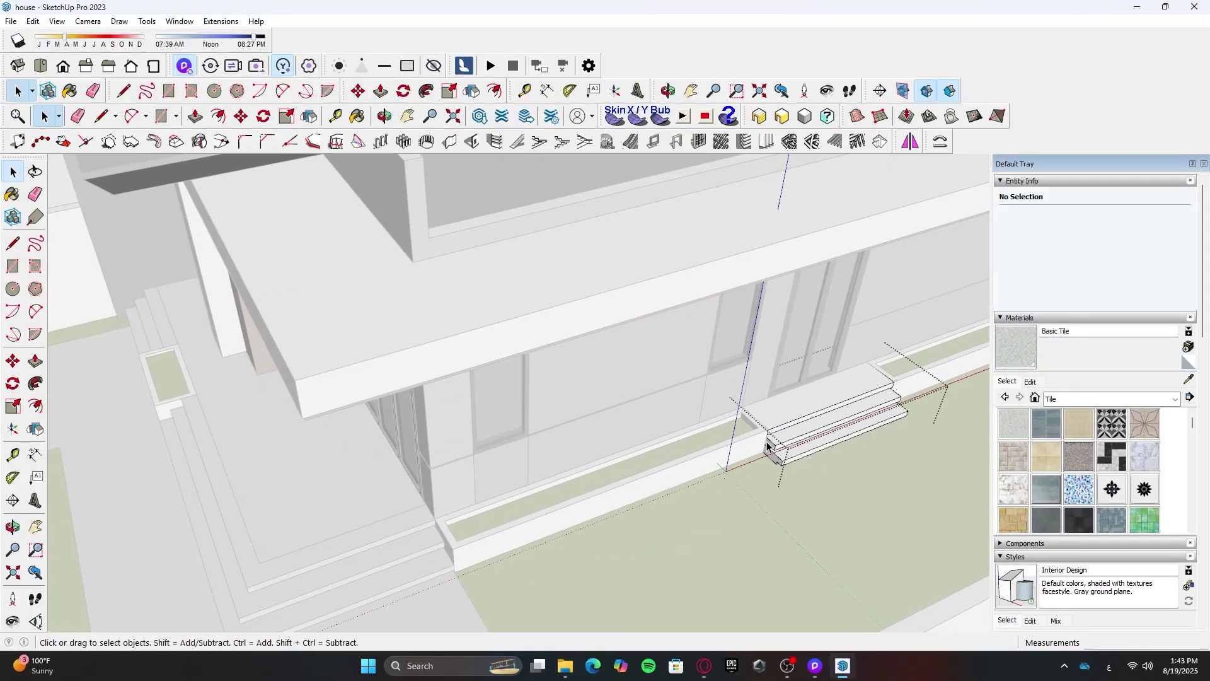
middle_click_drag(827, 436, 496, 469, "shift")
scroll(495, 441, "up", 3)
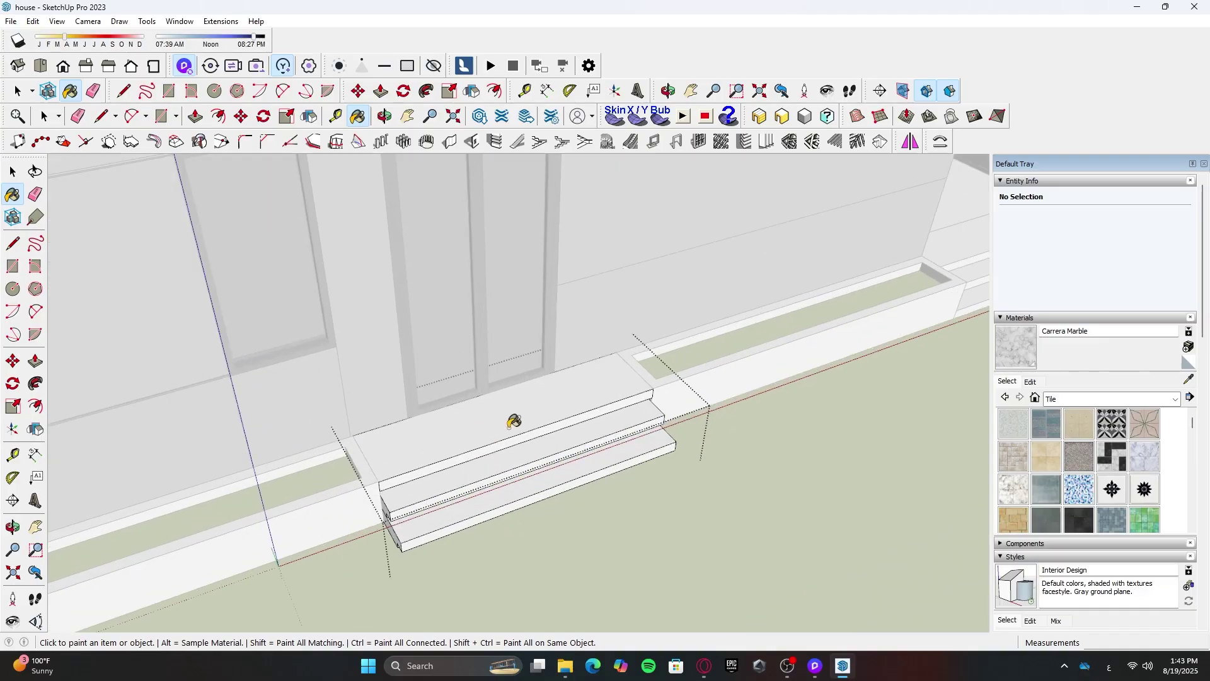
scroll(506, 451, "up", 1)
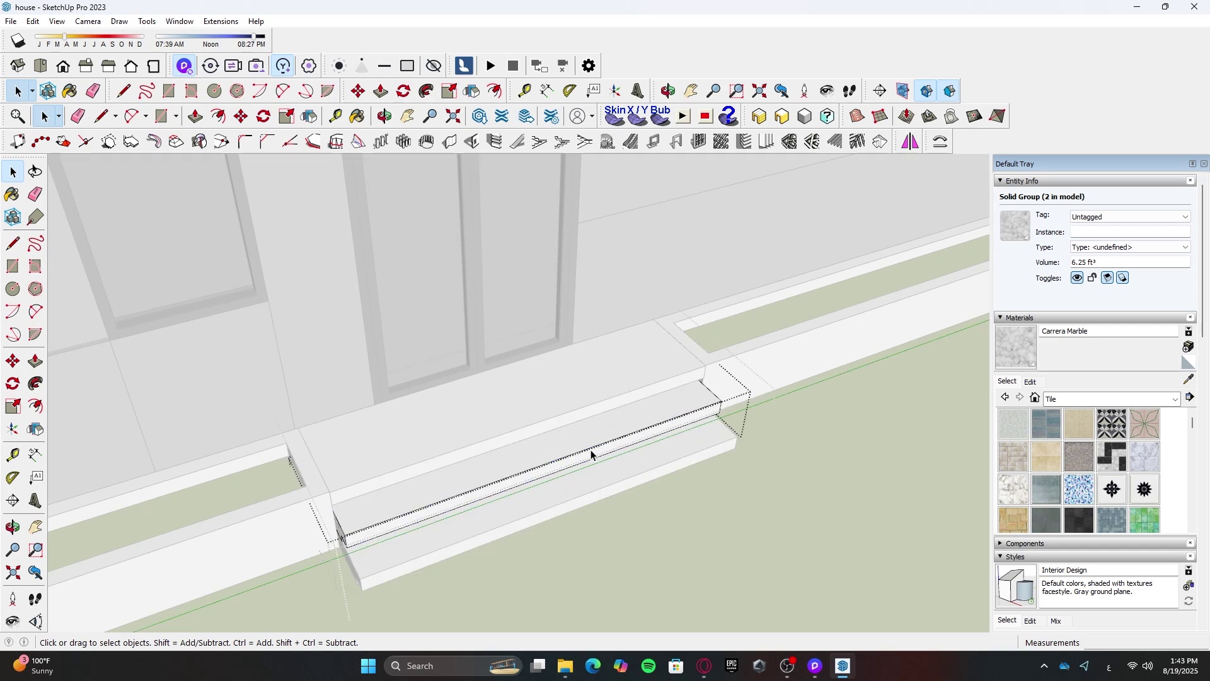
Explode the nested step groups at the nearest side entrance and paint the steps with Carrera Marble
right_click(617, 396)
left_click(663, 465)
left_click(939, 448)
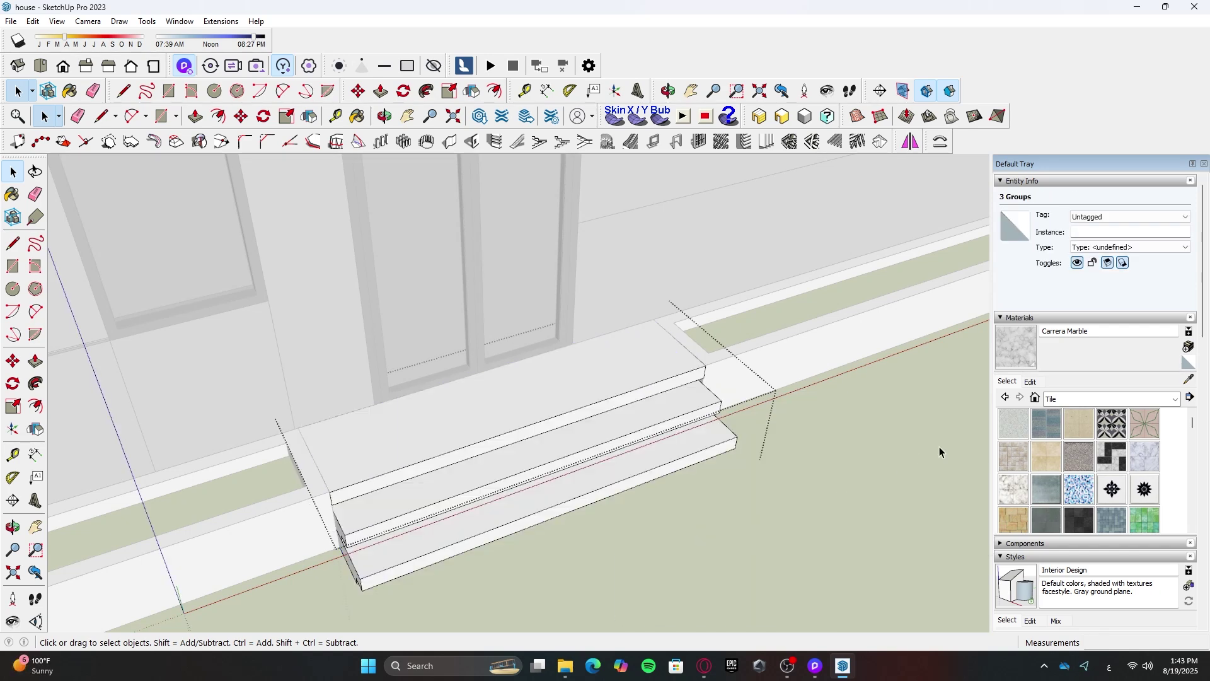
left_click(672, 448)
key("space")
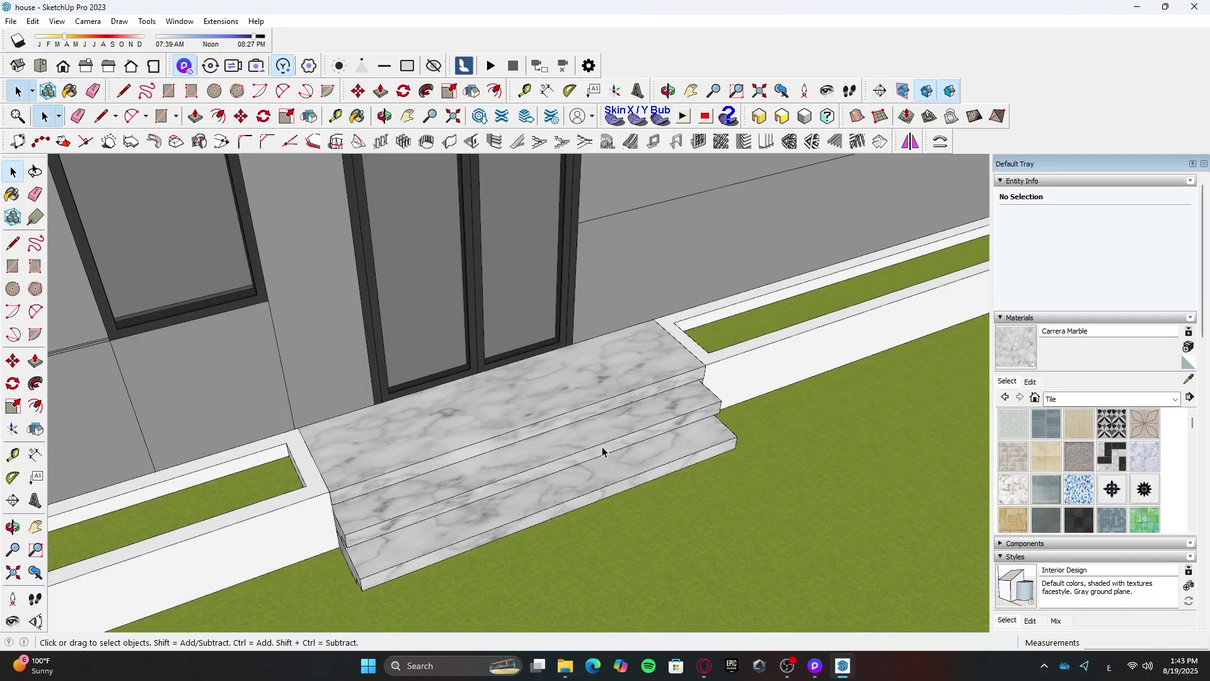
Explode the marble-painted steps group at the nearest side entrance into loose geometry
right_click(605, 448)
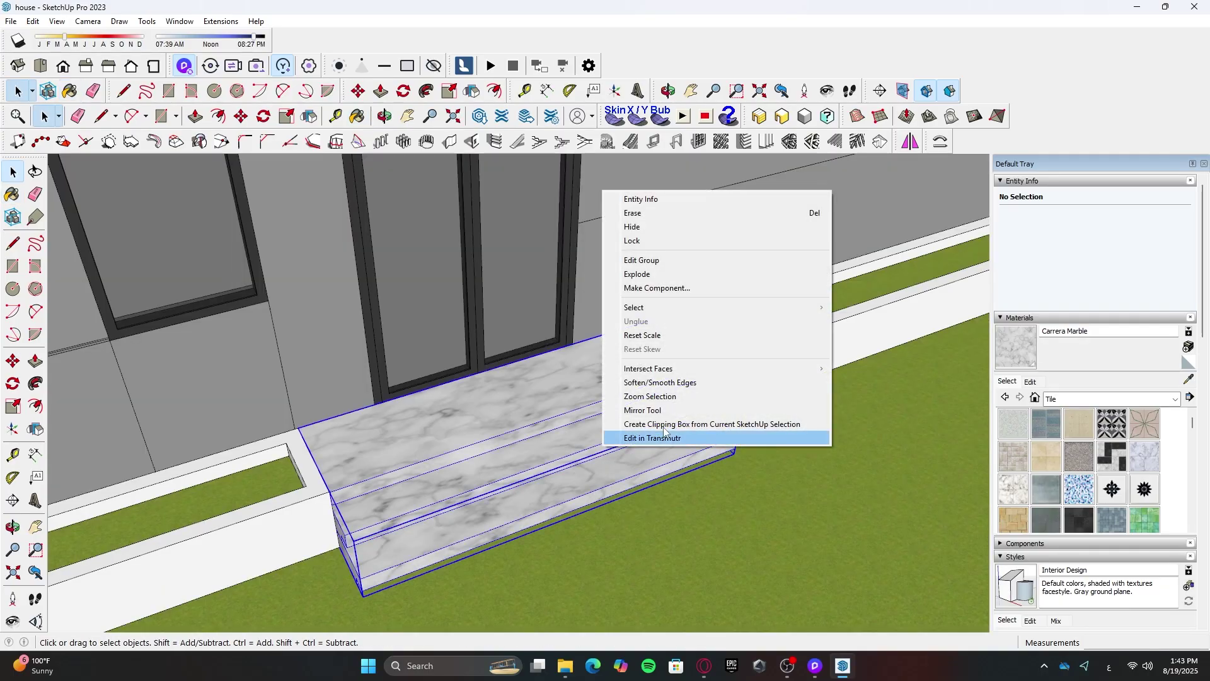
left_click(654, 278)
scroll(675, 378, "down", 2)
middle_click_drag(675, 378, 514, 421, "shift")
left_click(767, 465)
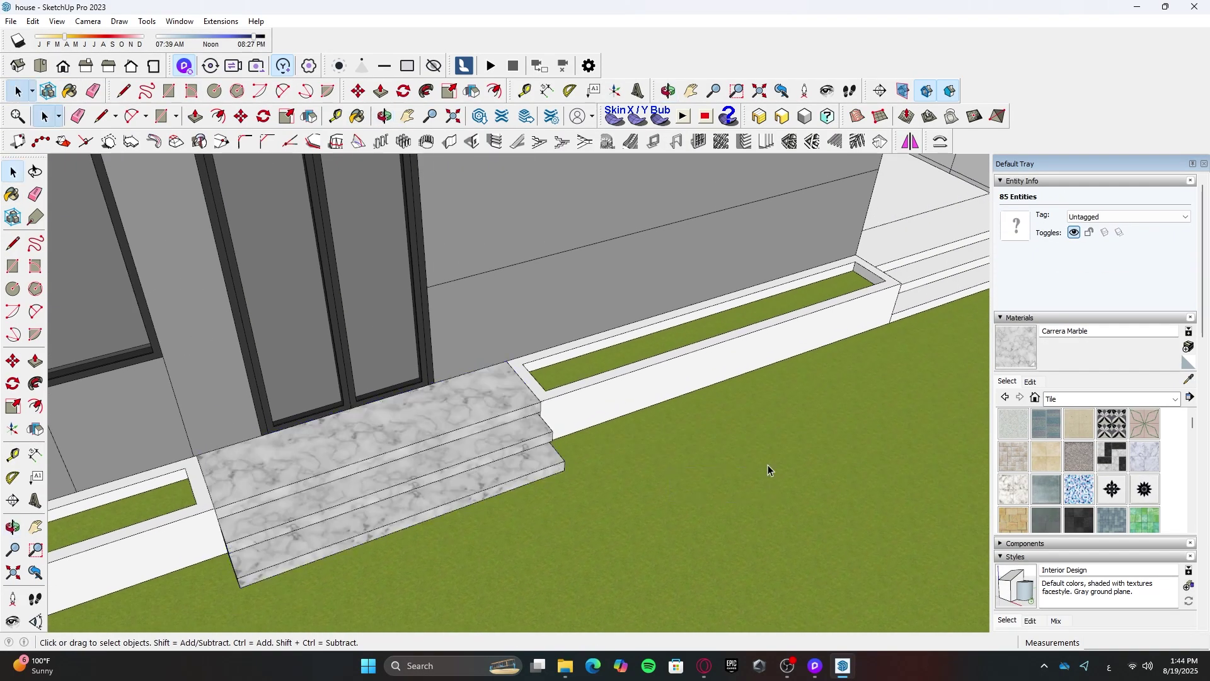
Open the steps group at the farther side entrance, beyond the long planter, for editing
middle_click_drag(767, 465, 680, 435, "shift")
left_click(720, 382)
middle_click_drag(721, 386, 613, 405)
left_click(613, 406)
right_click(629, 392)
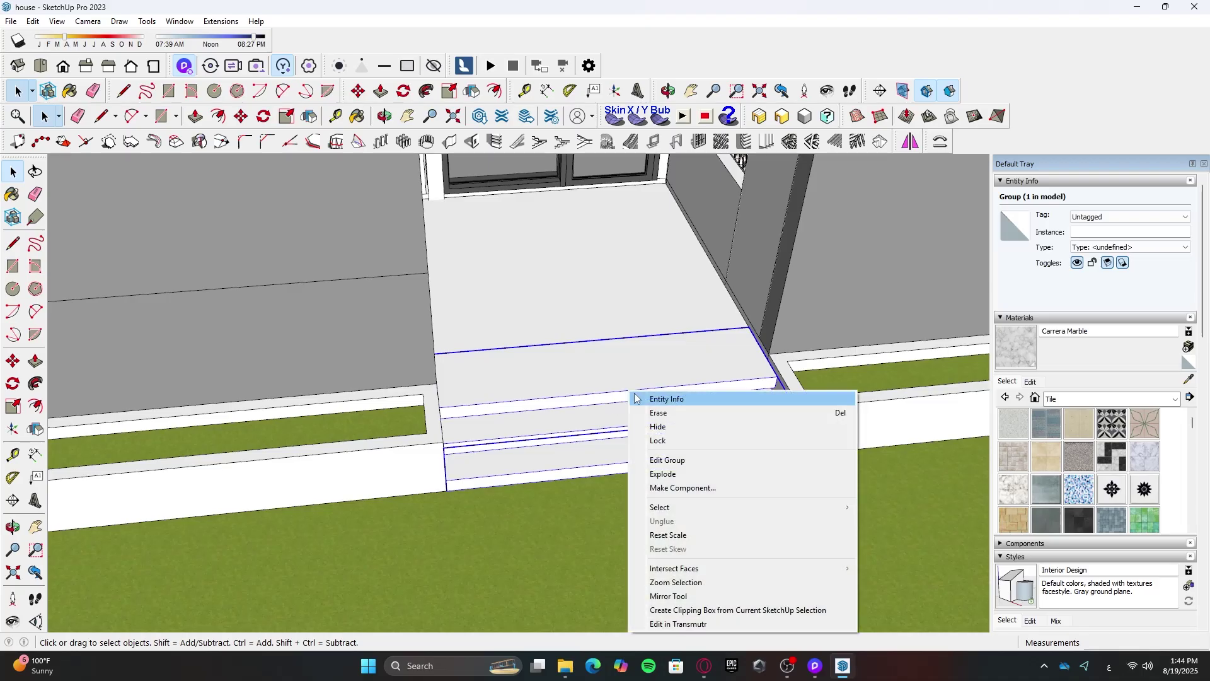
left_click(572, 468)
double_click(591, 420)
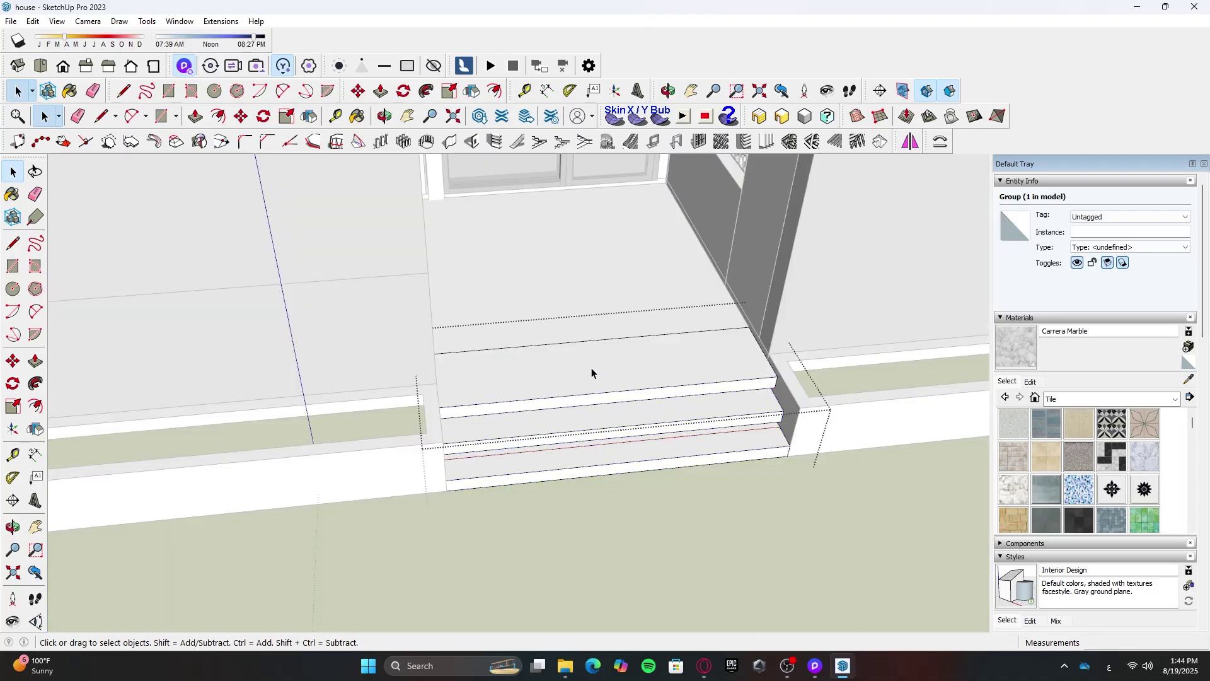
Explode the nested step groups at the farther side entrance and paint them with Carrera Marble
right_click(596, 448)
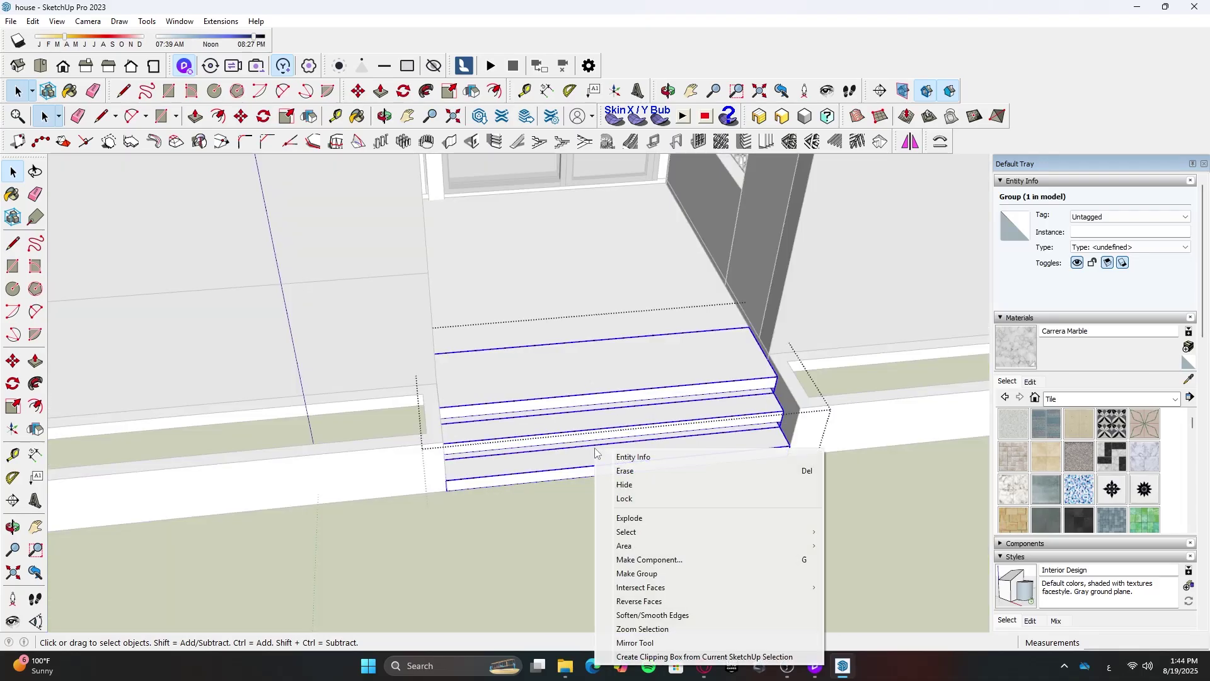
left_click(646, 519)
left_click(707, 367)
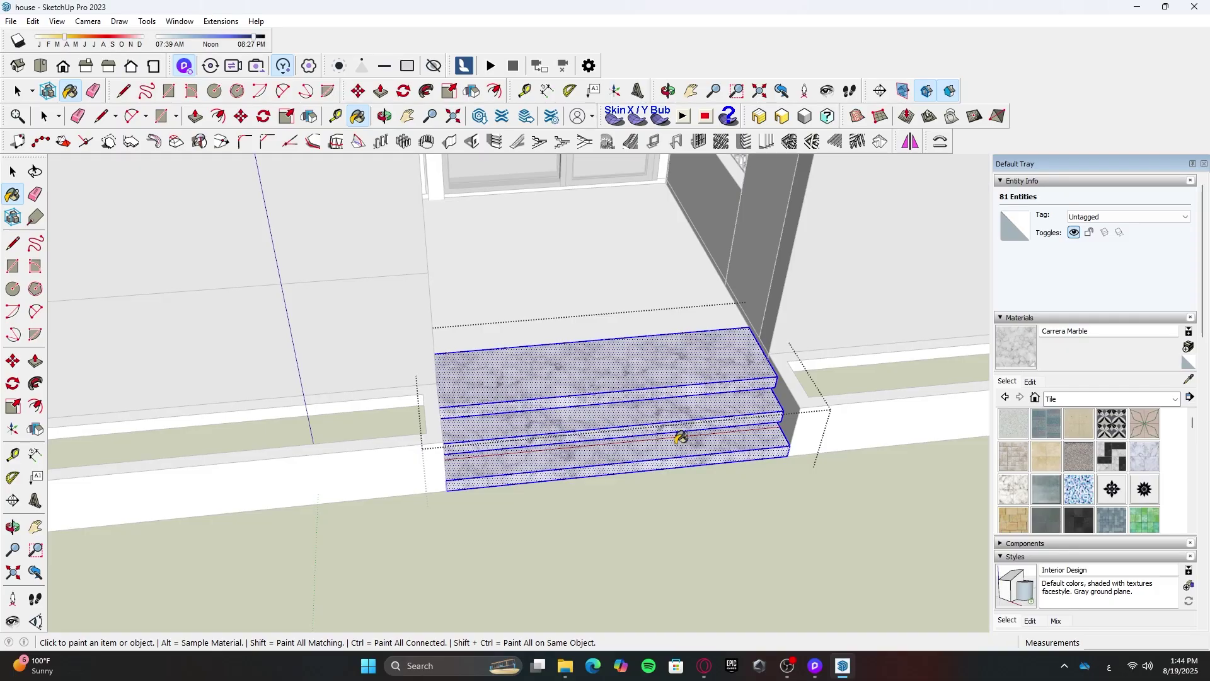
key("Escape")
Explode the marble-painted steps group at the farther side entrance into loose geometry
right_click(674, 408)
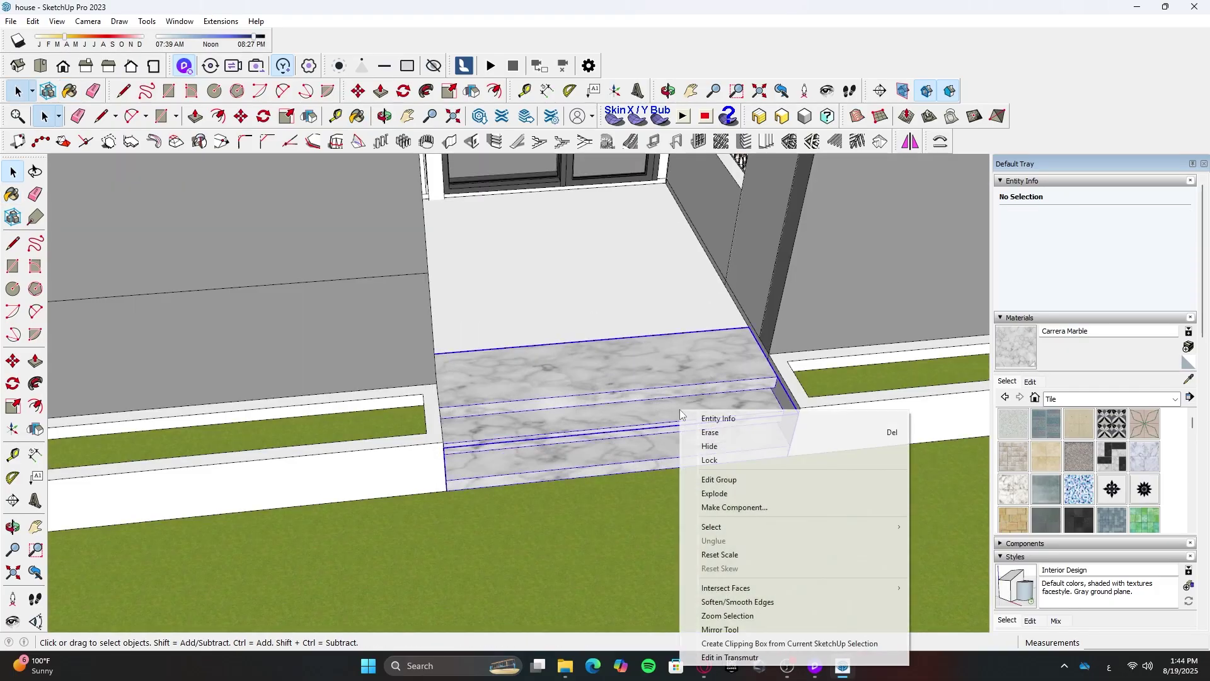
left_click(706, 490)
scroll(693, 502, "up", 3)
left_click(728, 502)
Switch to D5 Render and inspect the marble on both sets of side entrance steps
middle_click_drag(727, 503, 614, 363)
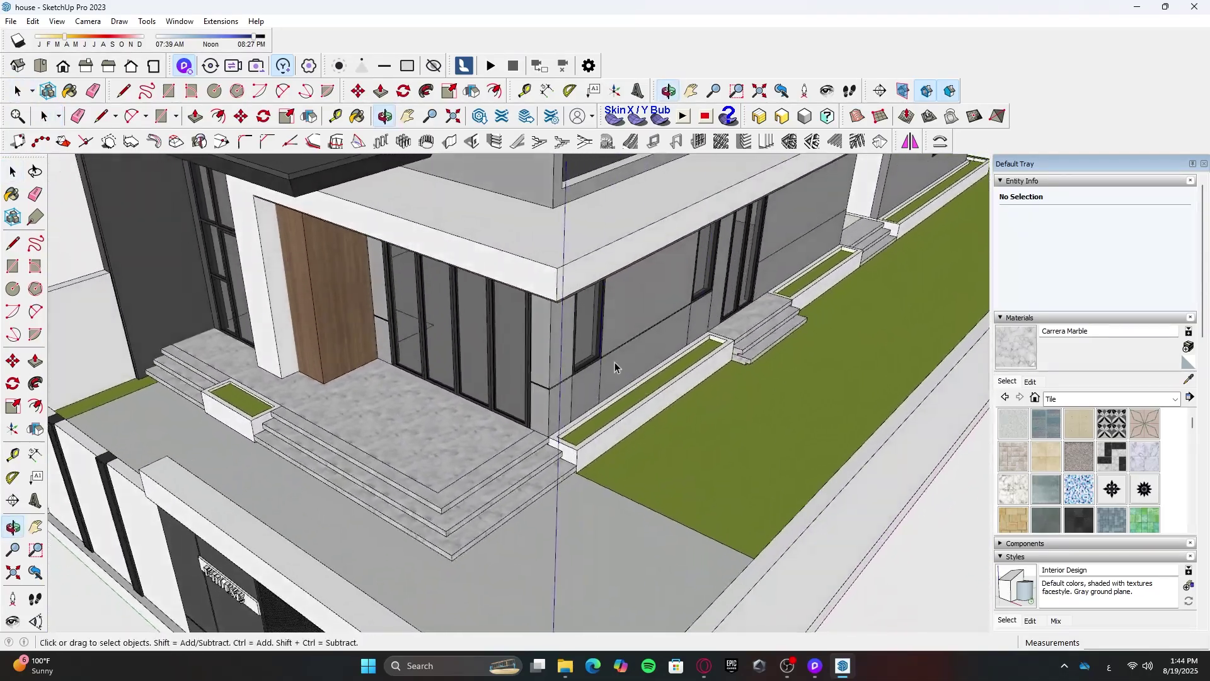
left_click(823, 663)
scroll(734, 497, "up", 5)
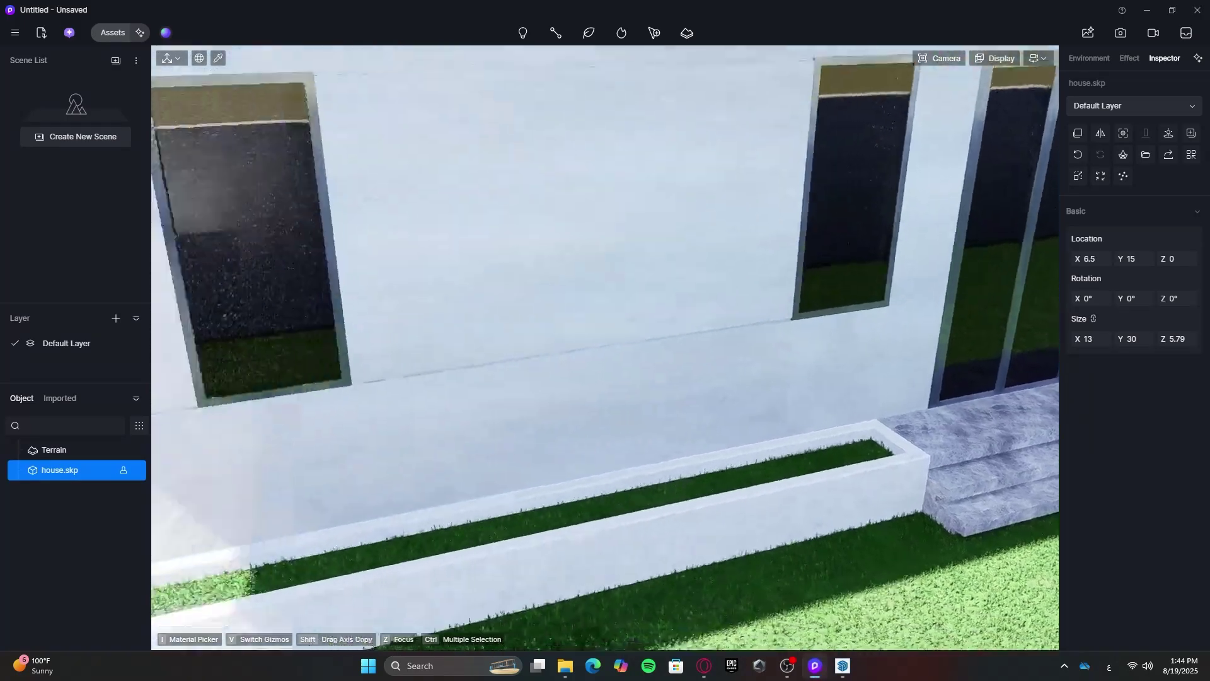
right_click_drag(735, 497, 592, 453)
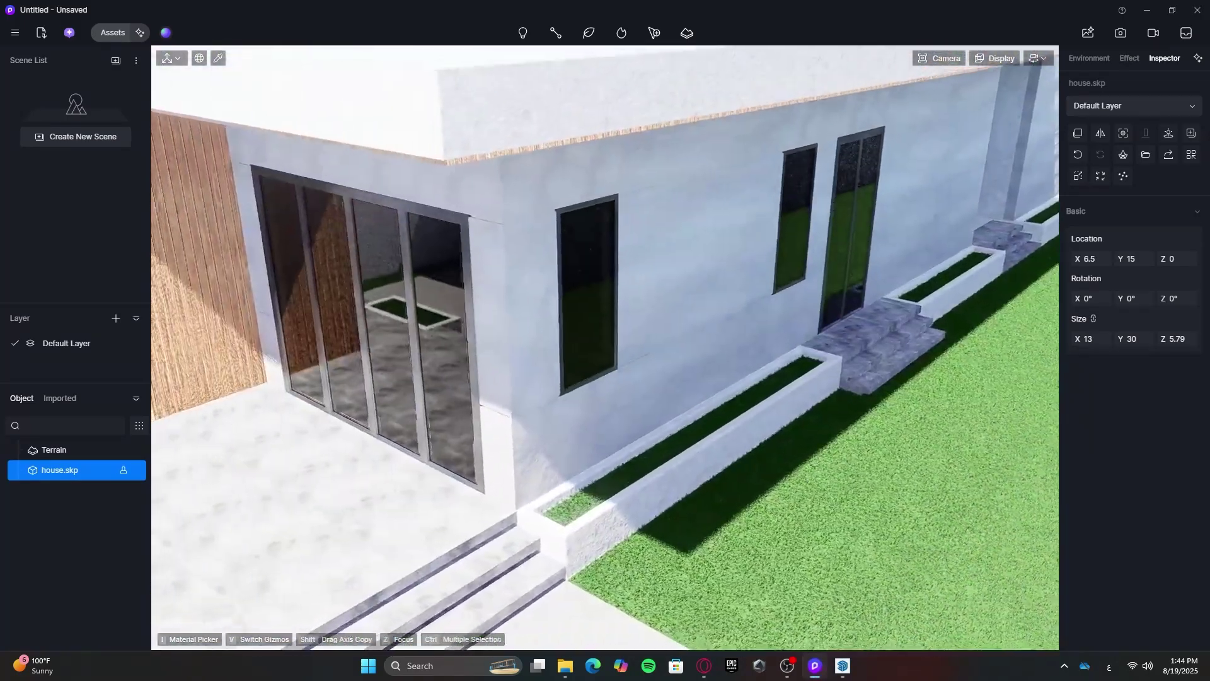
scroll(807, 480, "down", 5)
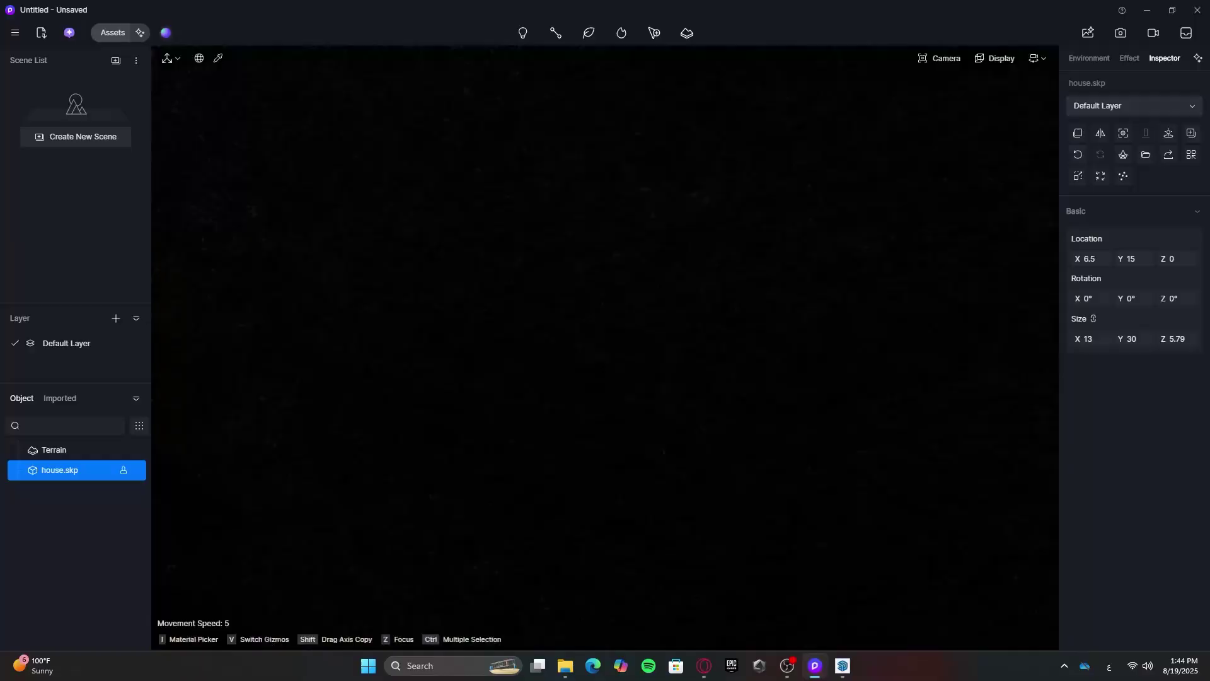
scroll(807, 481, "up", 4)
right_click_drag(807, 481, 712, 462)
key("w")
key("d")
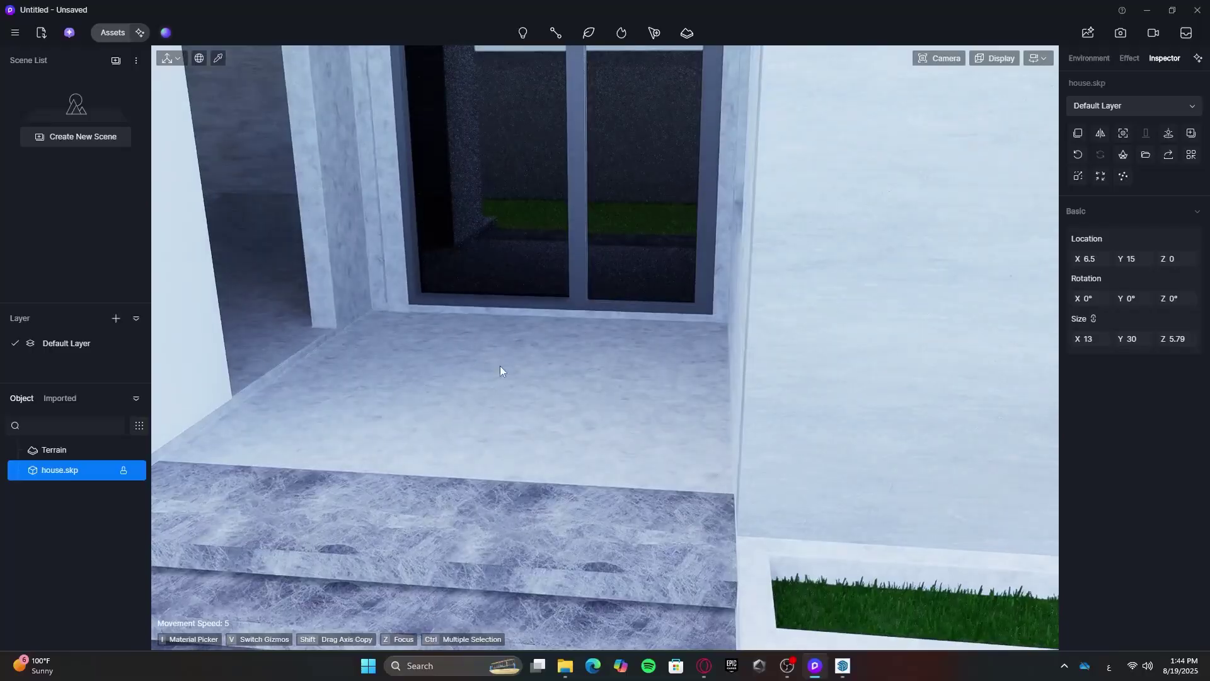
key("s")
key("a")
Examine the materials along the outer boundary wall, its slot openings, the slatted gates and the house sign
right_click_drag(832, 395, 784, 404)
key("d")
key("w")
key("s")
key("d")
key("w")
right_click_drag(736, 432, 554, 441)
key("e")
right_click_drag(736, 433, 705, 435)
key("d")
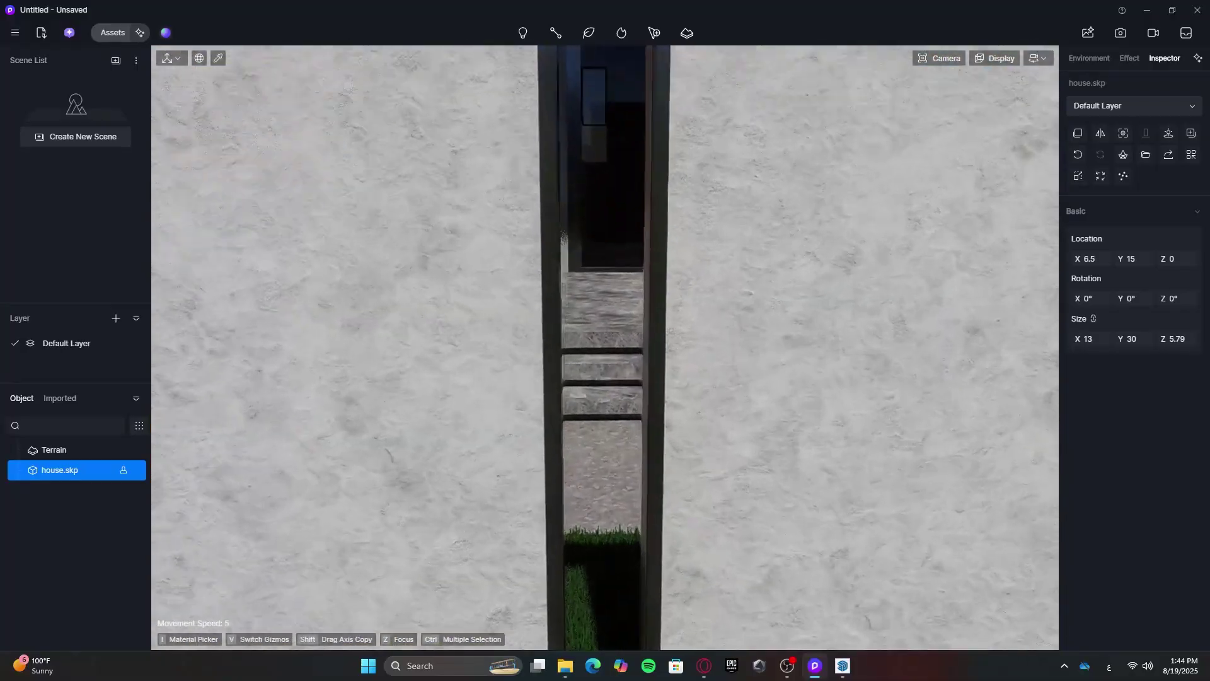
scroll(593, 356, "down", 6)
right_click_drag(570, 367, 536, 338)
key("a")
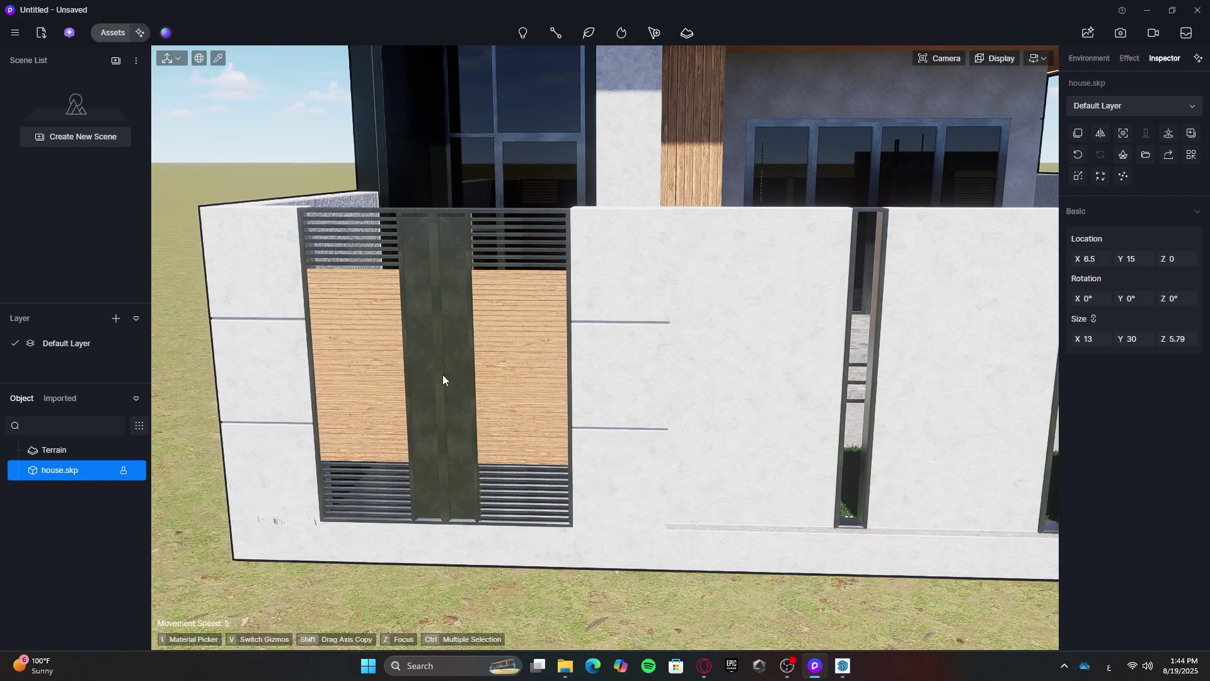
key("d")
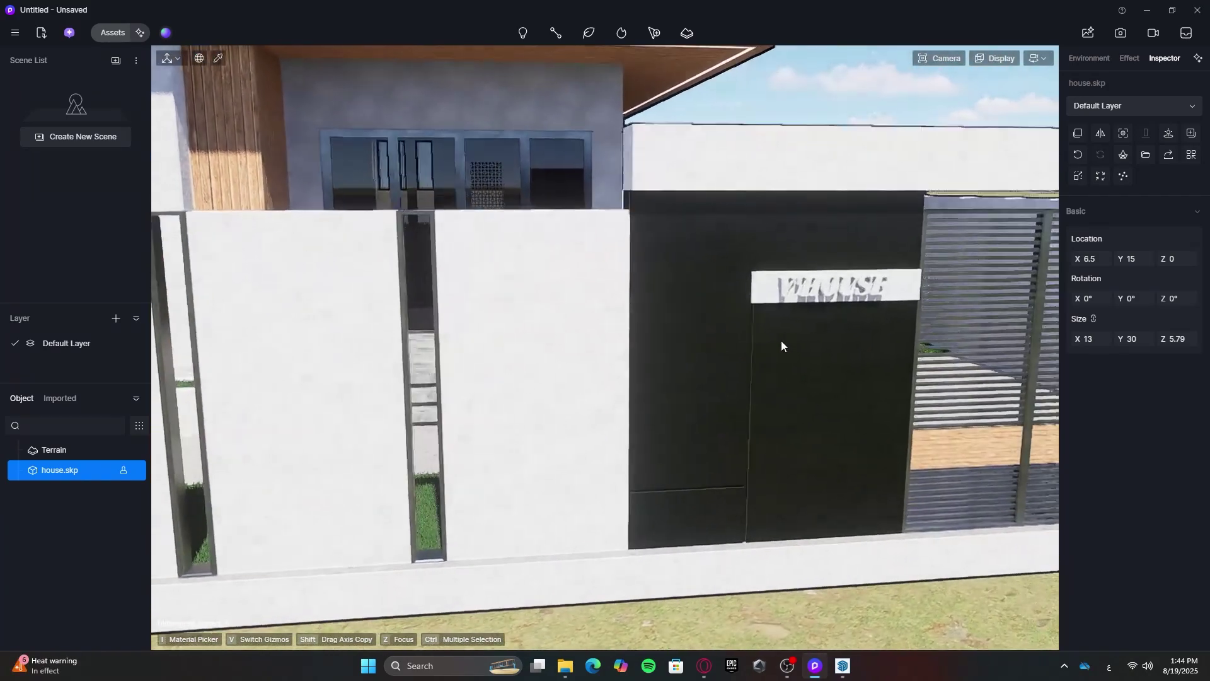
key("d")
Move the view over the wall to the front entrance porch and adjust the camera's field of view
right_click_drag(776, 355, 467, 390)
key("w")
key("e")
key("s")
left_click(936, 58)
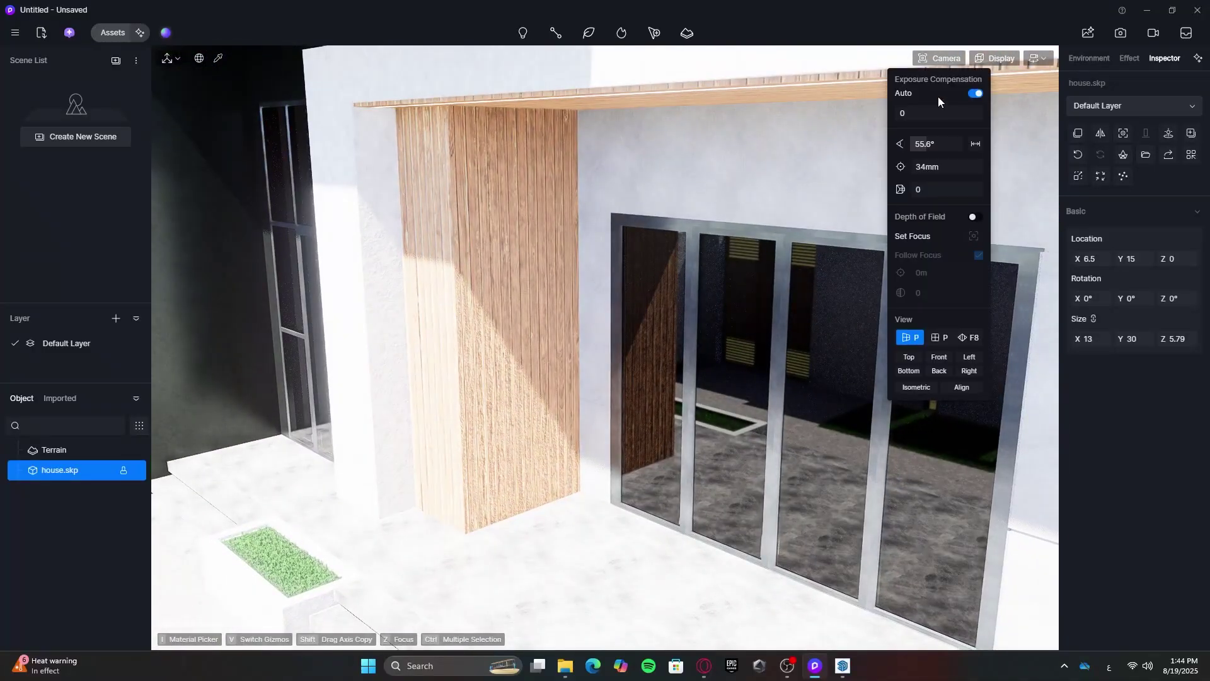
left_click_drag(925, 143, 924, 148)
Examine the front porch's wood cladding, glazing, soffit lighting and marble terrace at close range
key("w")
right_click_drag(649, 358, 571, 380)
key("w")
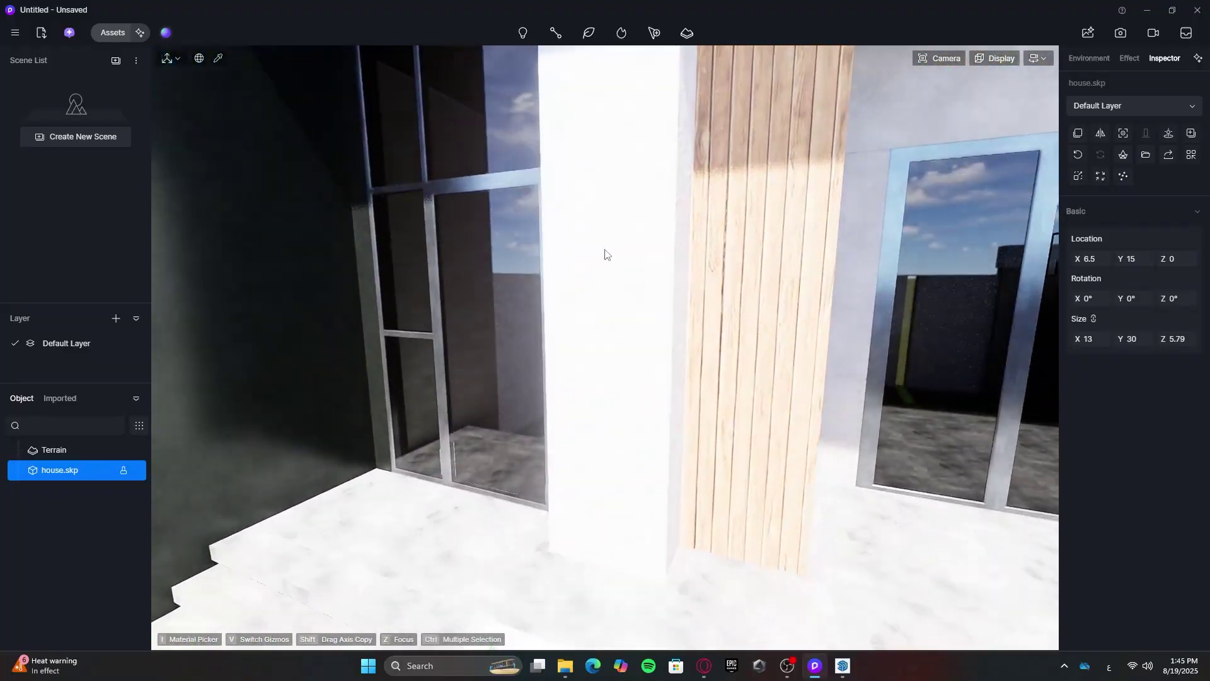
key("s")
right_click_drag(604, 249, 747, 252)
key("d")
key("s")
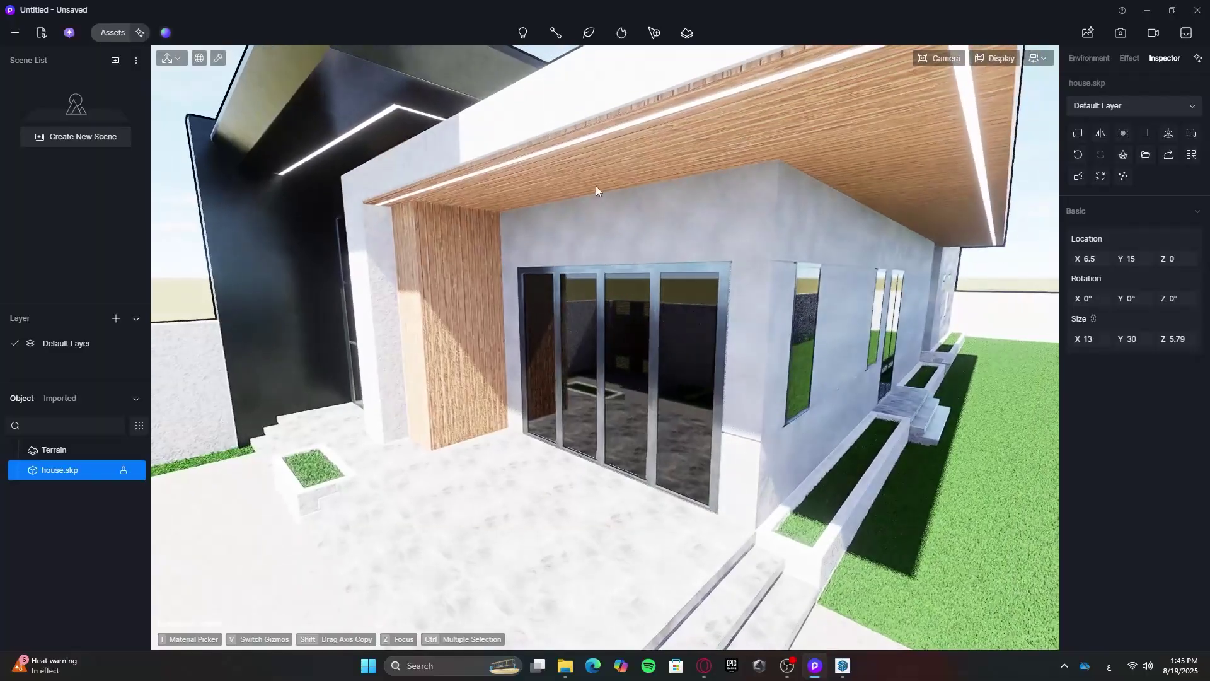
key("w")
right_click_drag(595, 185, 601, 108)
key("e")
key("w")
key("q")
key("s")
right_click_drag(374, 127, 614, 259)
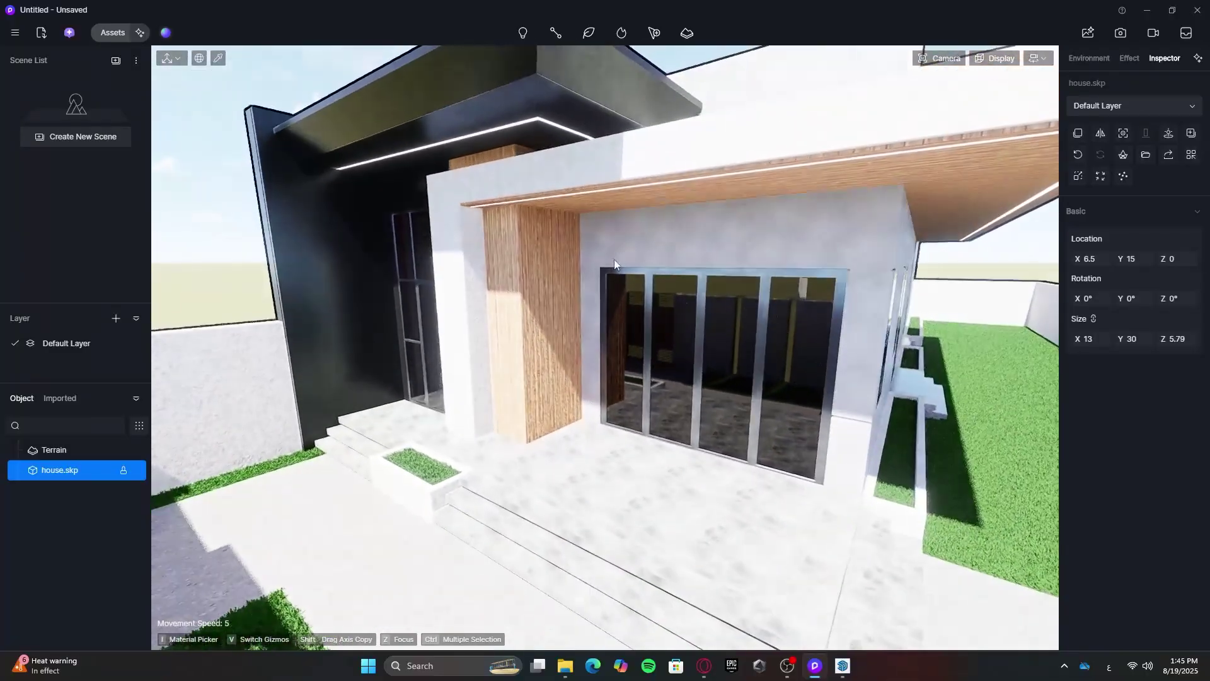
Review the terrace, its corner steps, the terrazzo ground and the side lawn from the front corner of the house
key("e")
right_click_drag(702, 324, 532, 193)
right_click_drag(675, 180, 728, 403)
key("w")
key("w")
key("w")
key("d")
key("d")
key("w")
key("s")
key("a")
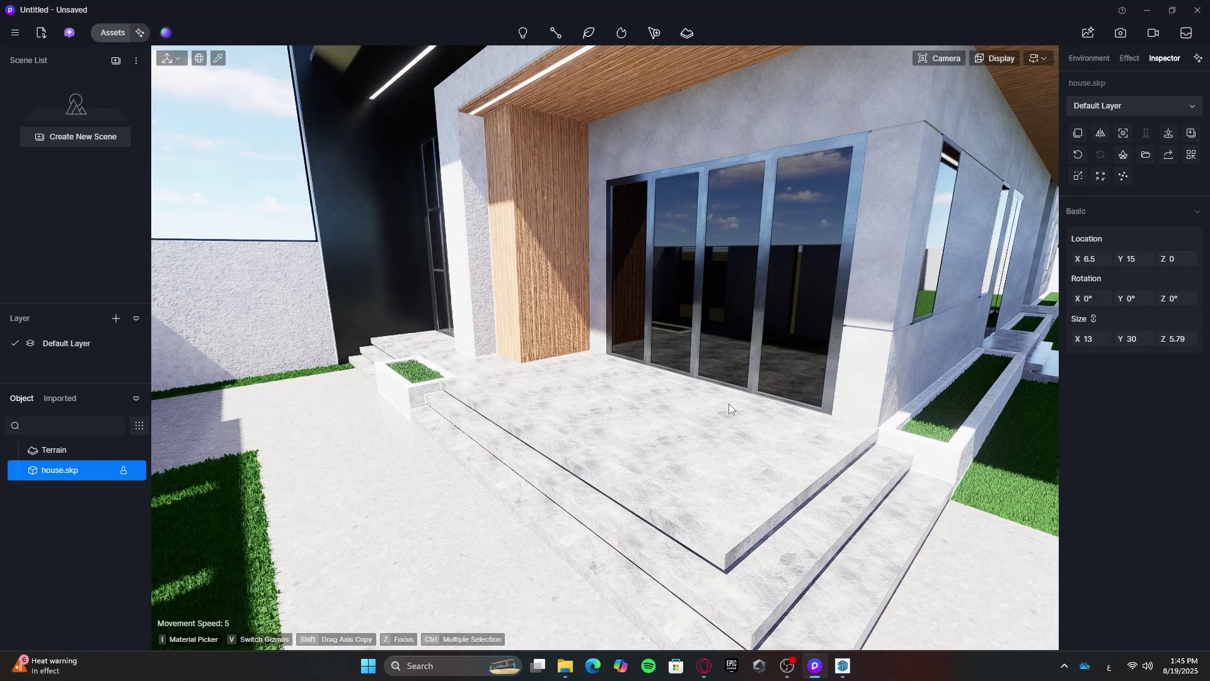
right_click_drag(729, 403, 733, 398)
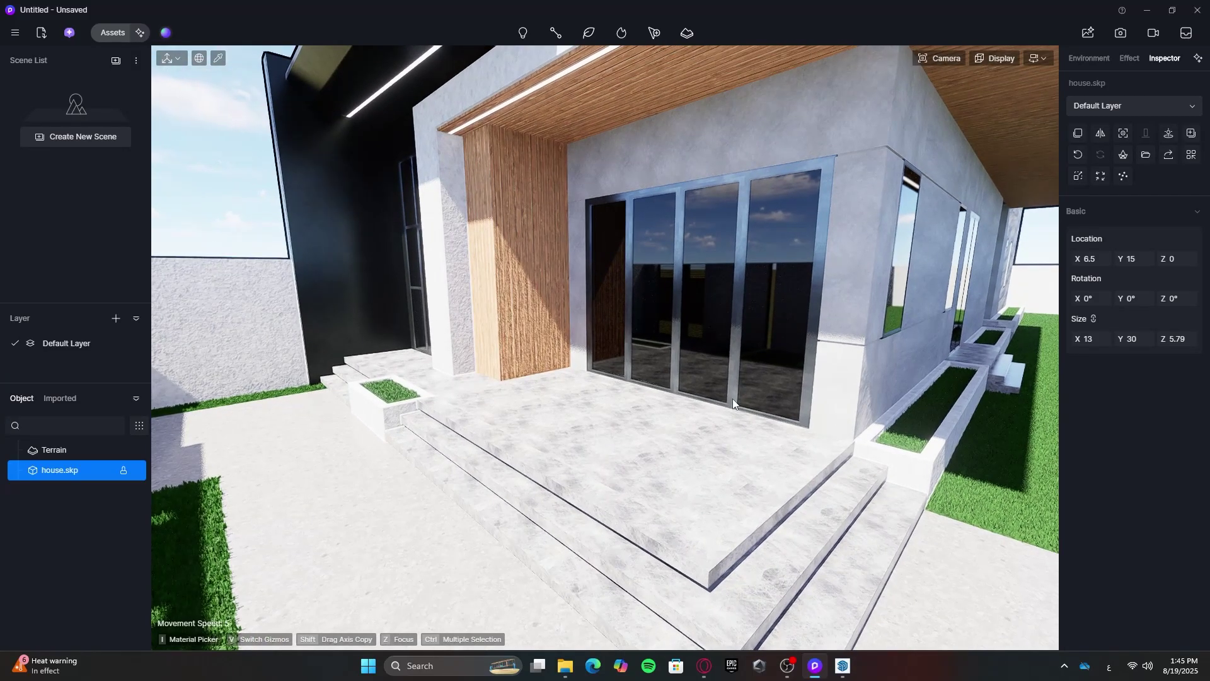
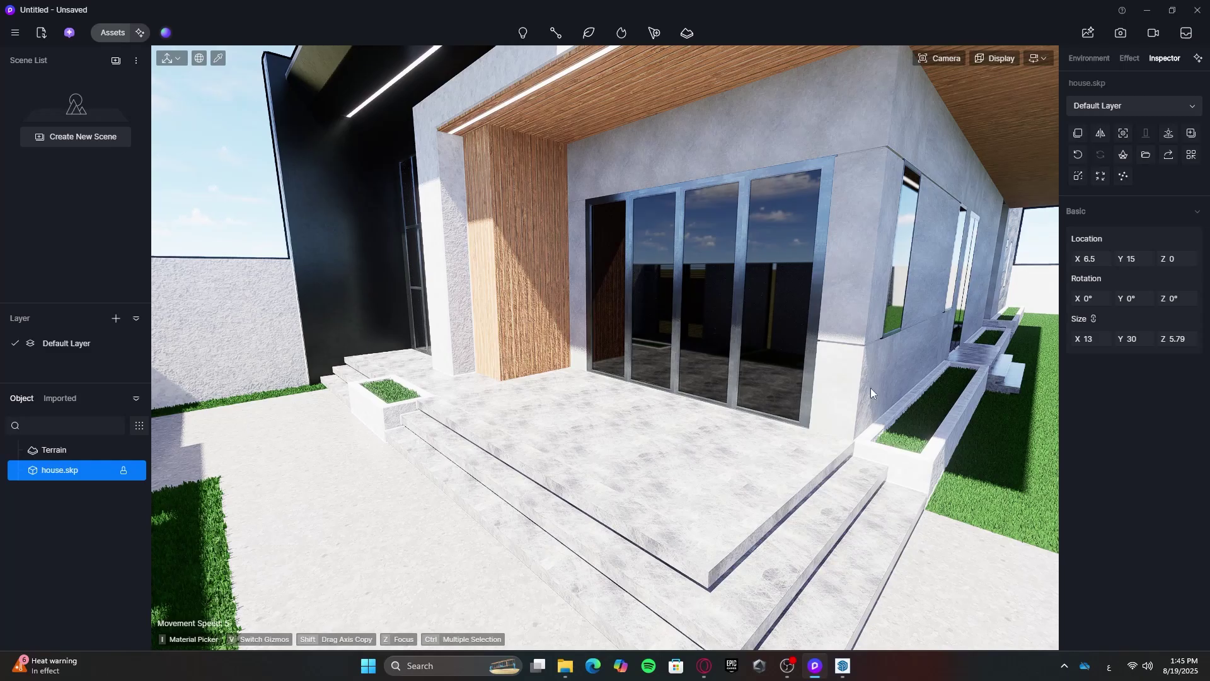
key("s")
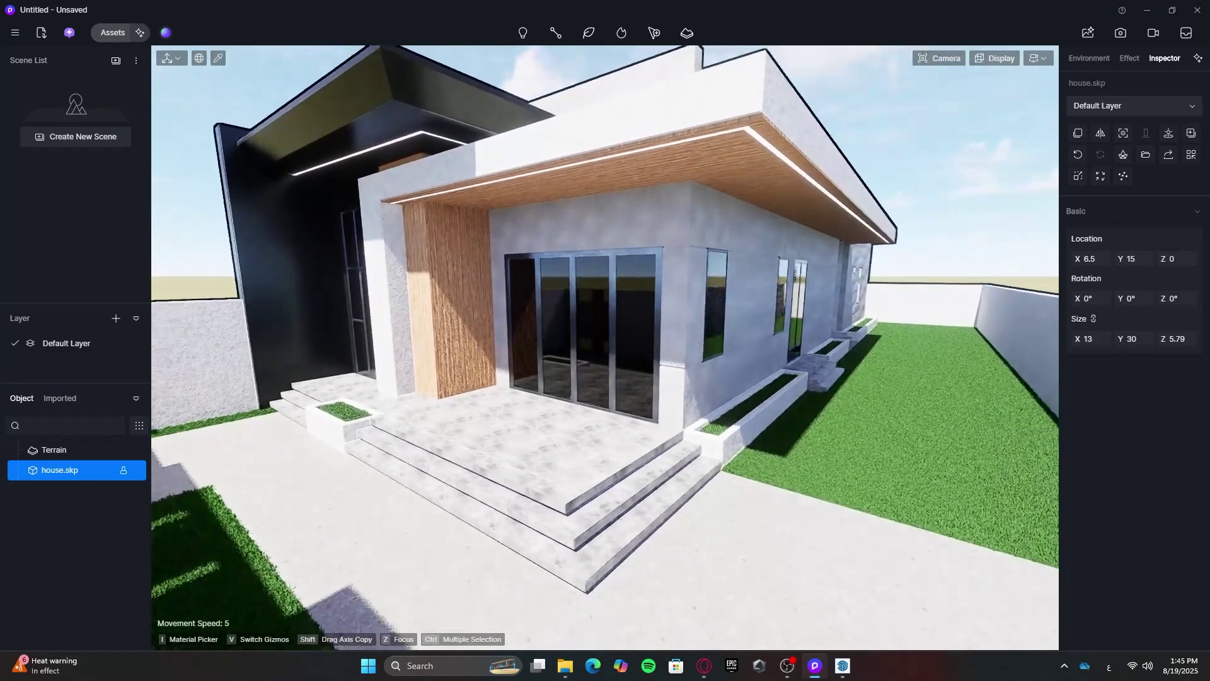
right_click_drag(863, 377, 841, 368)
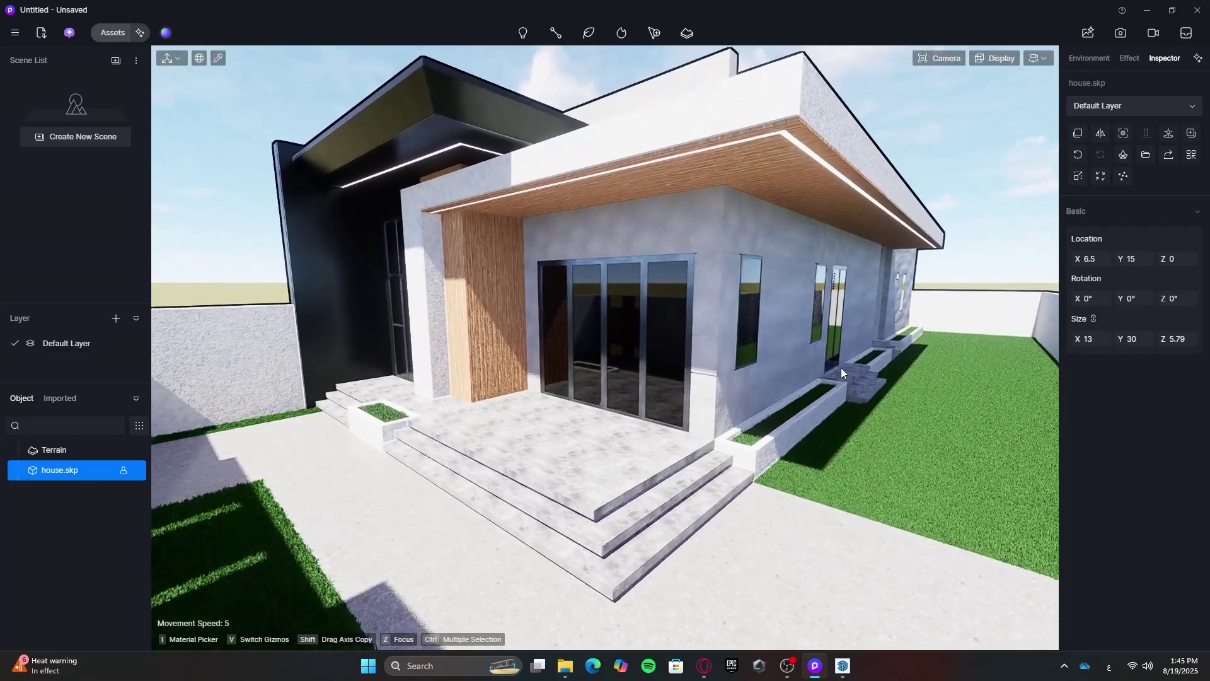